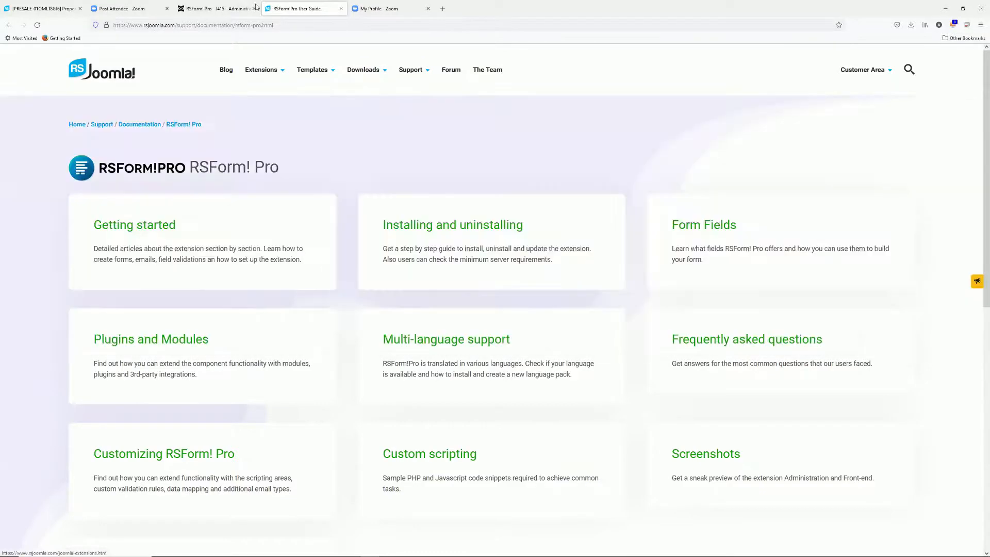
Close the User Guide and go to RSForm! Pro's Manage Forms list
click(341, 10)
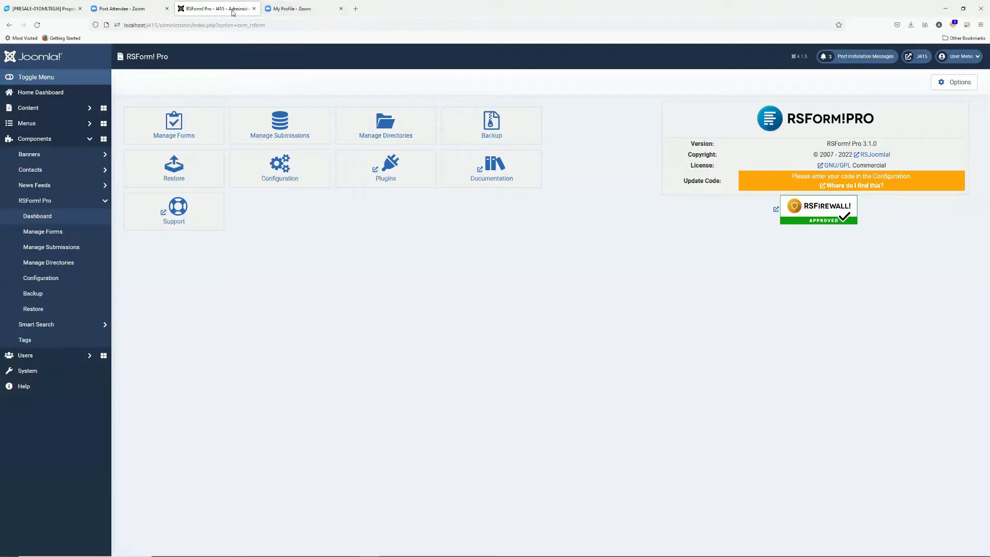
click(169, 124)
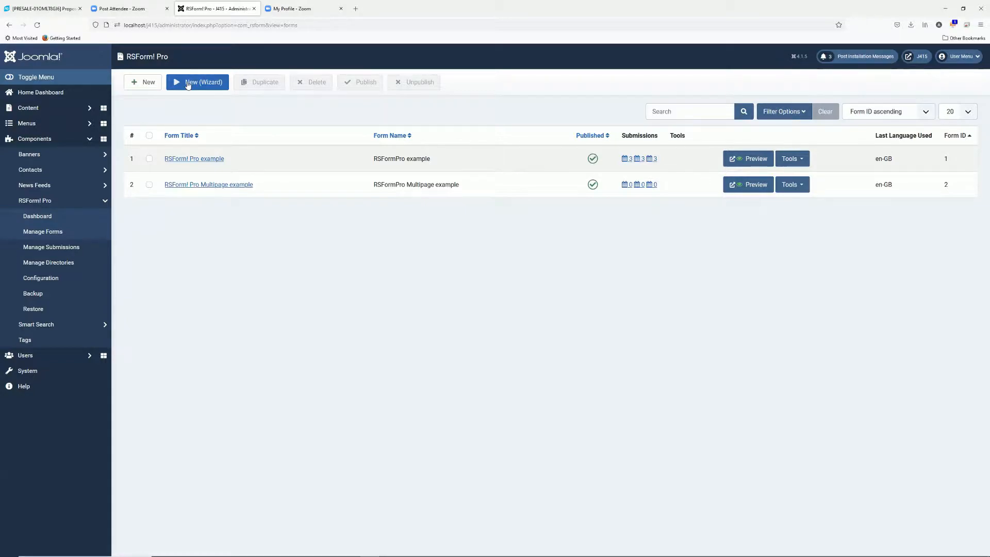
Start a new form and add a textbox named email with caption 'Email'
click(142, 83)
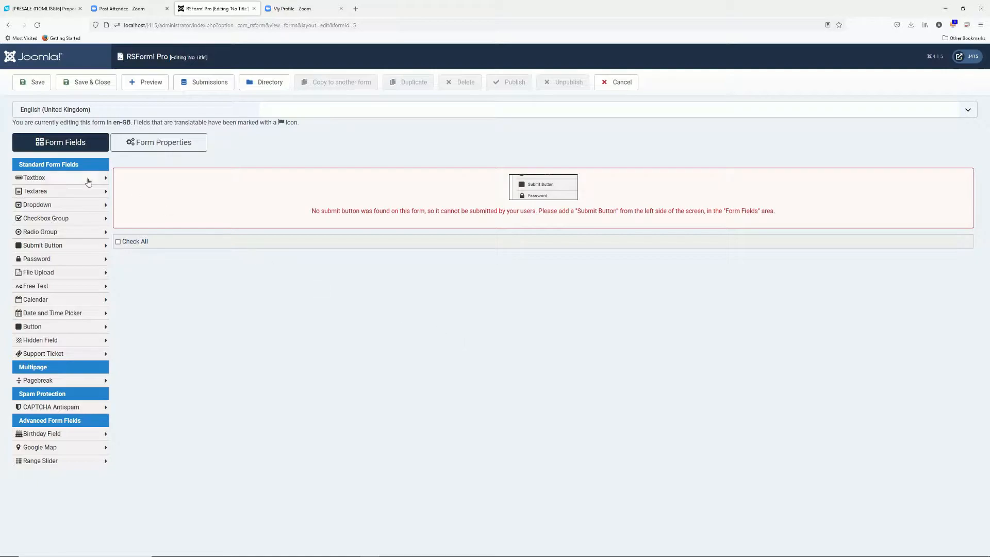
click(73, 177)
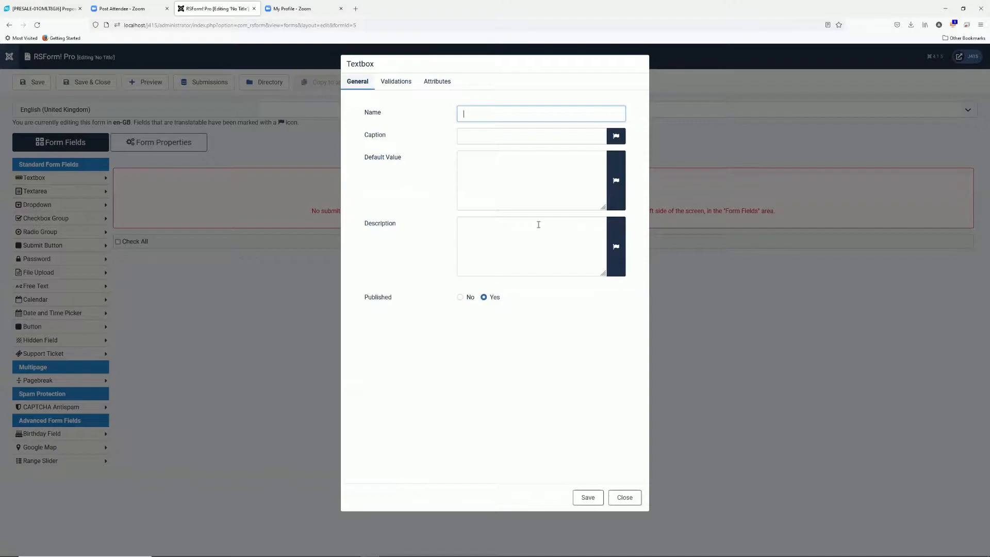
text(email)
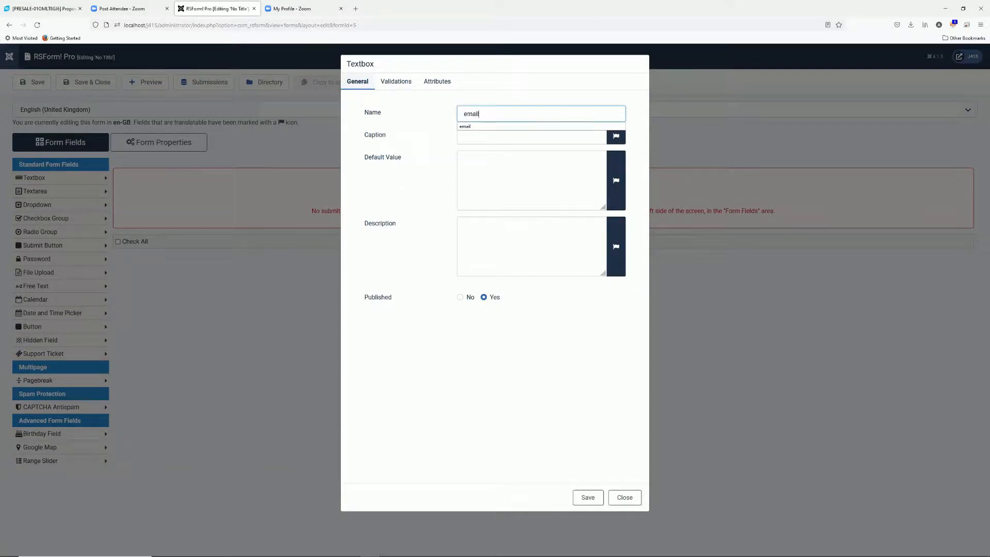
key(Tab)
text(Ema)
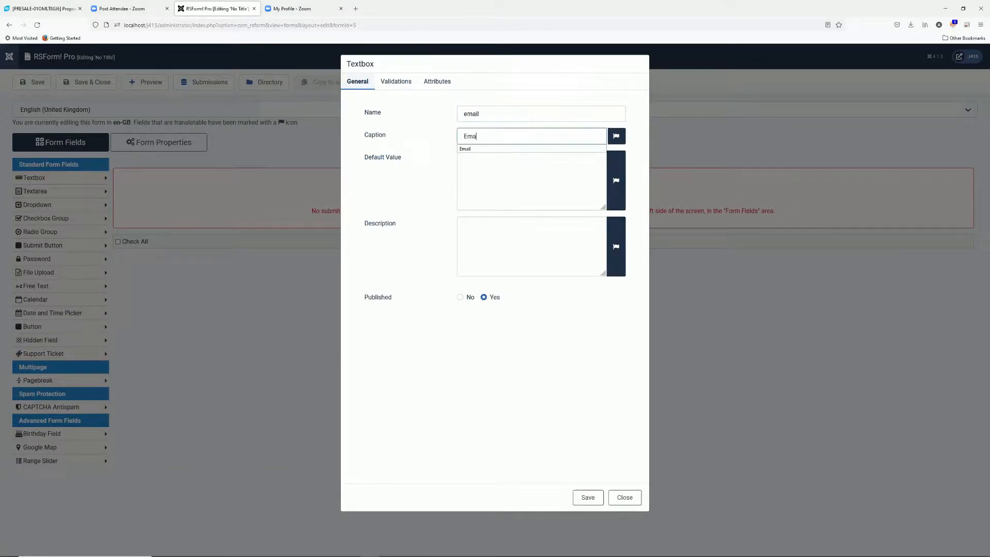
text(il)
click(499, 168)
Make the email field required with Email Address validation and message ', this is not a valid email.', then save it
click(412, 87)
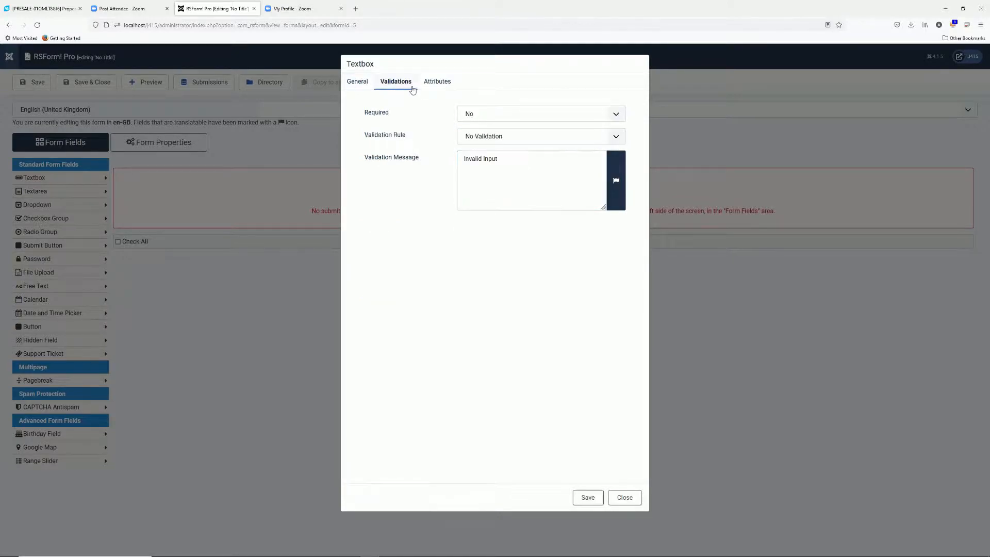
click(482, 118)
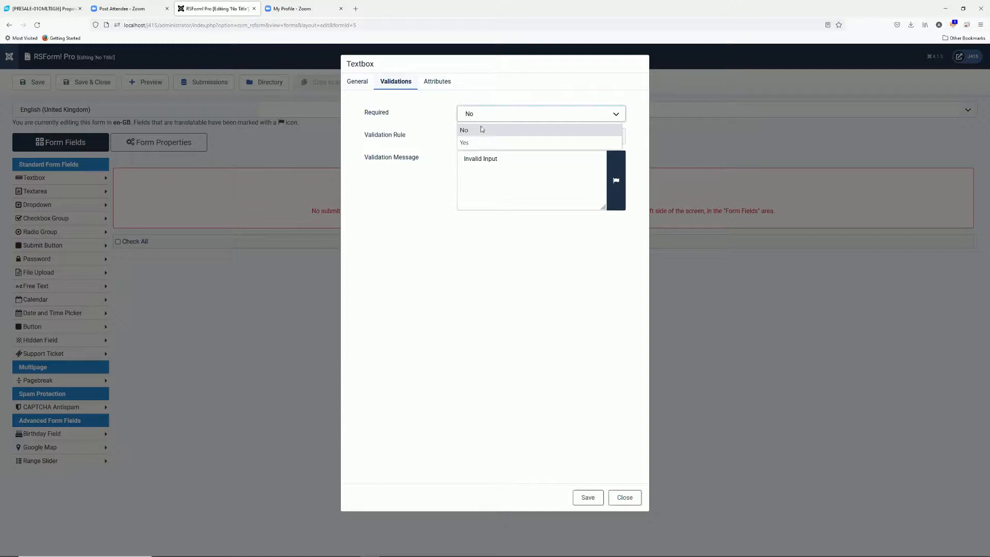
click(479, 142)
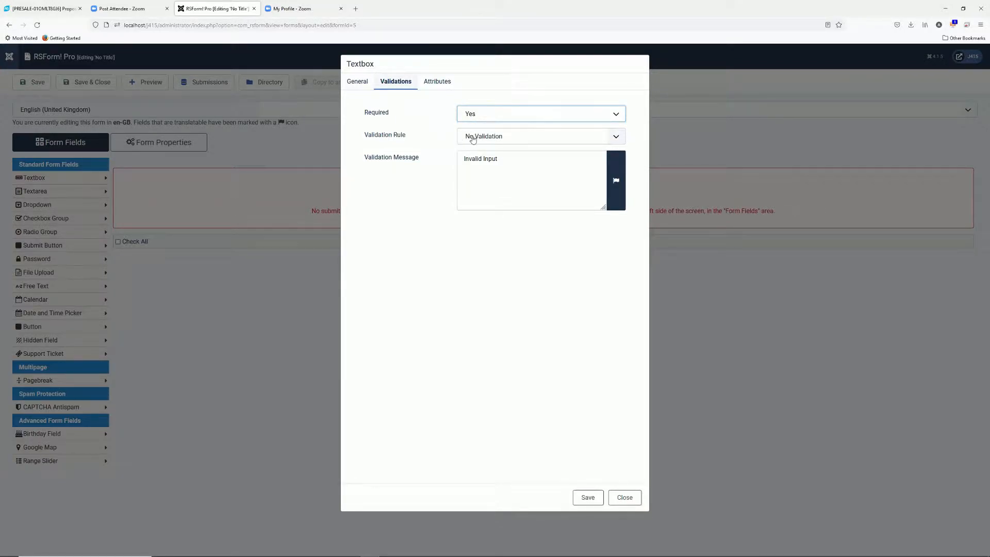
click(474, 140)
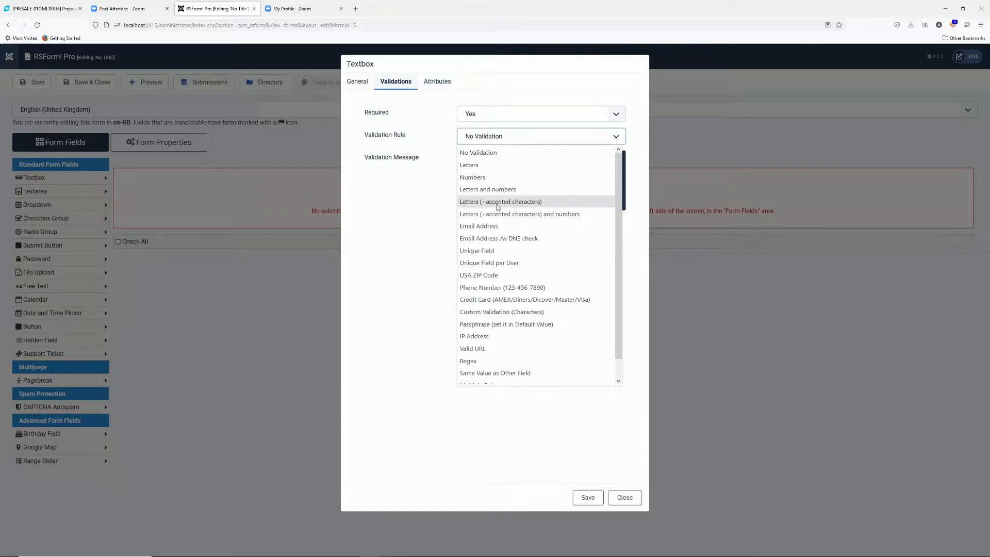
click(497, 228)
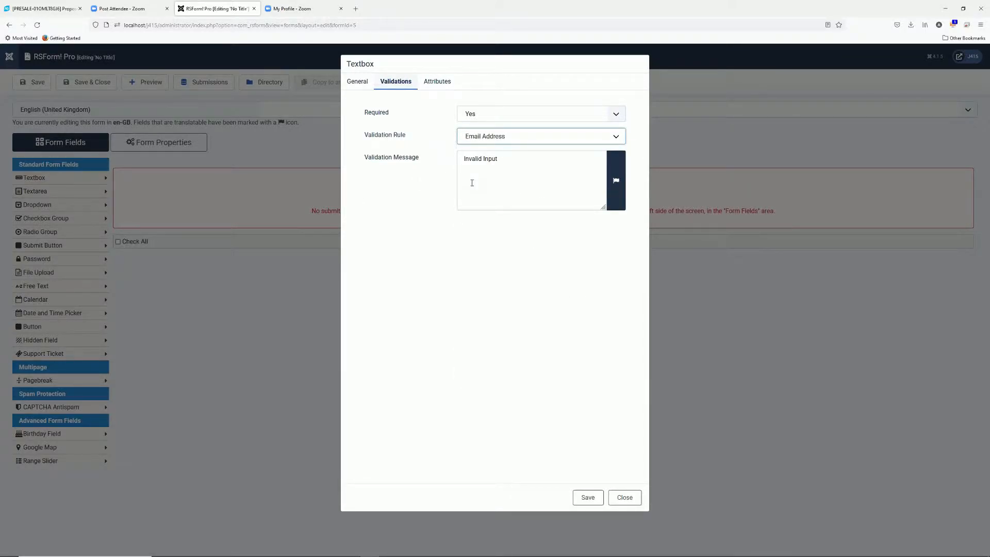
click(511, 164)
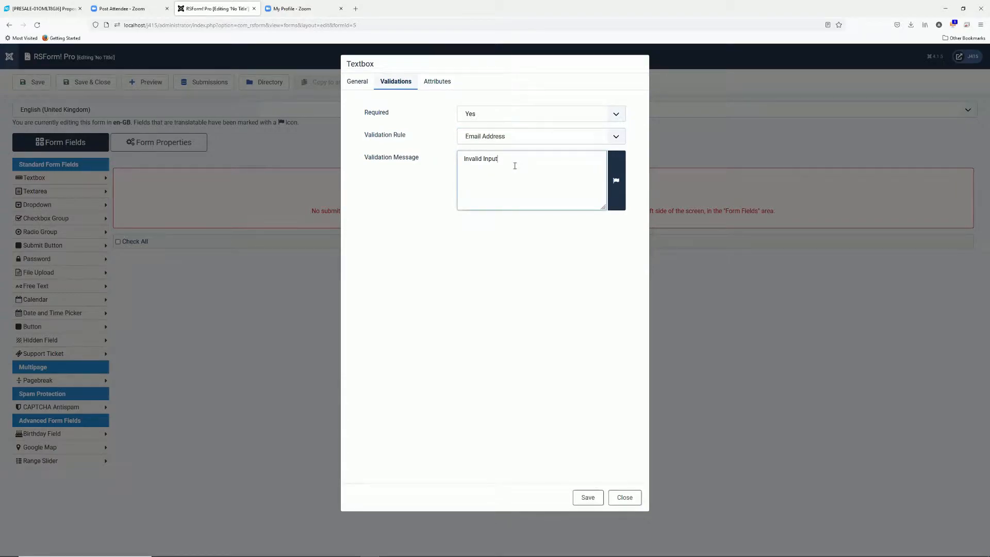
text(, this is not a valid email.)
click(442, 84)
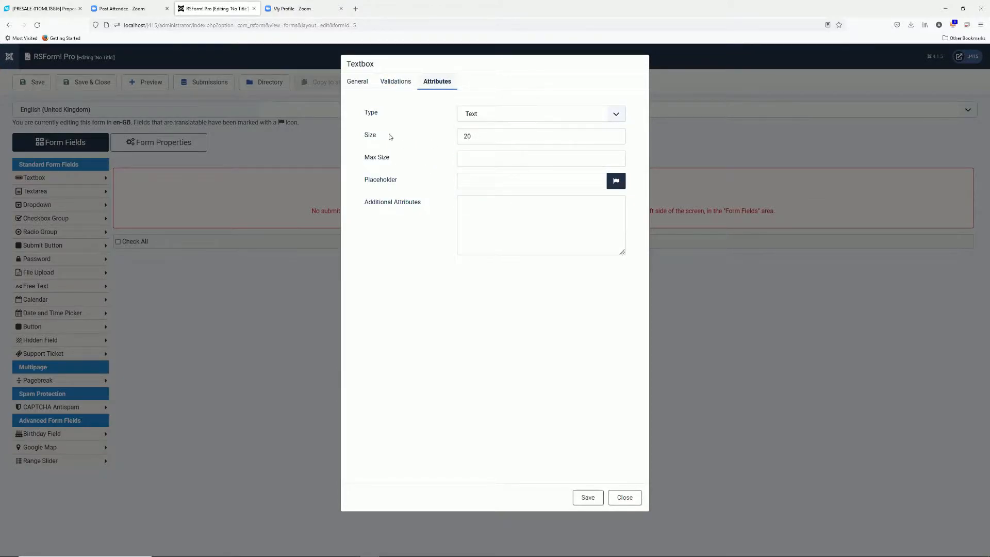
click(585, 497)
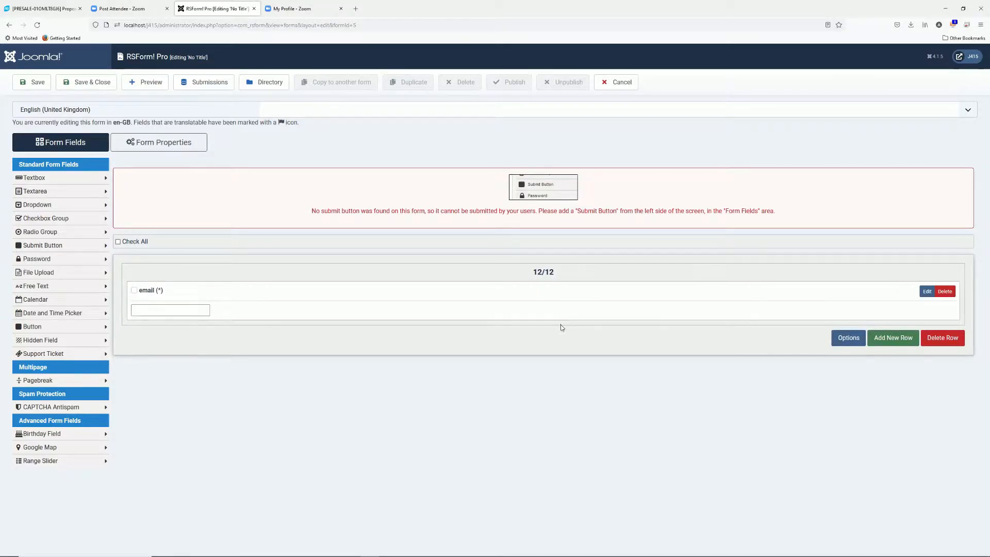
Keep the email row single-column and add a second row split into two 6/12 columns
click(849, 338)
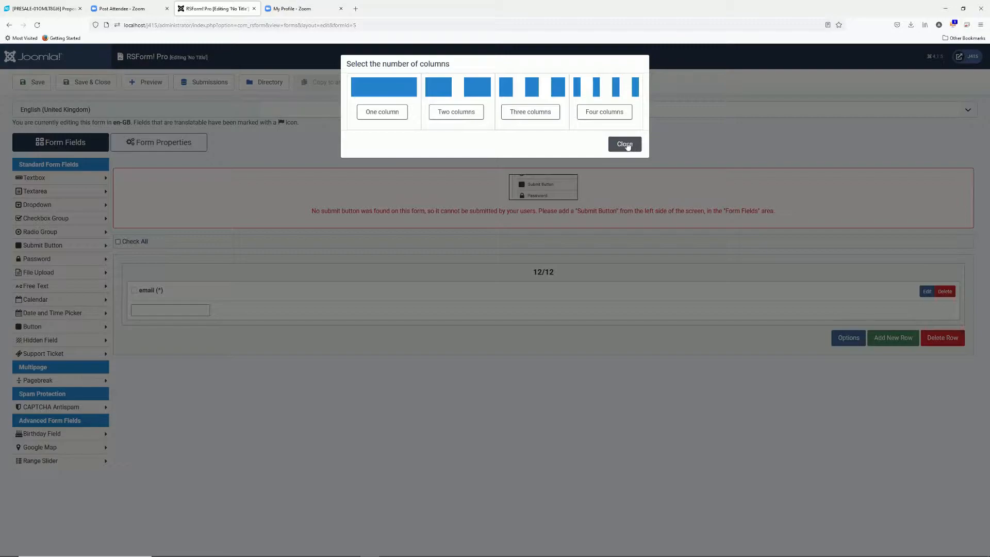
click(399, 114)
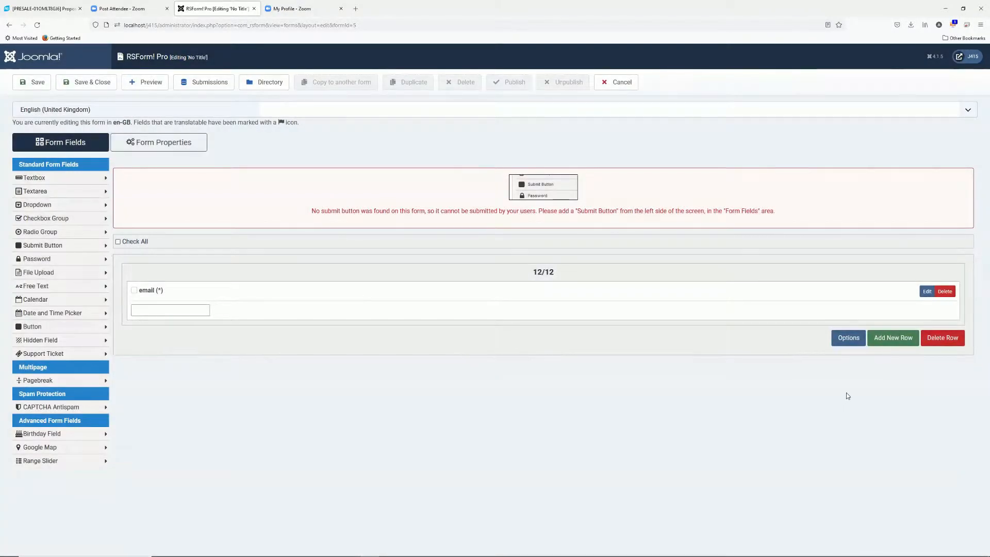
click(905, 338)
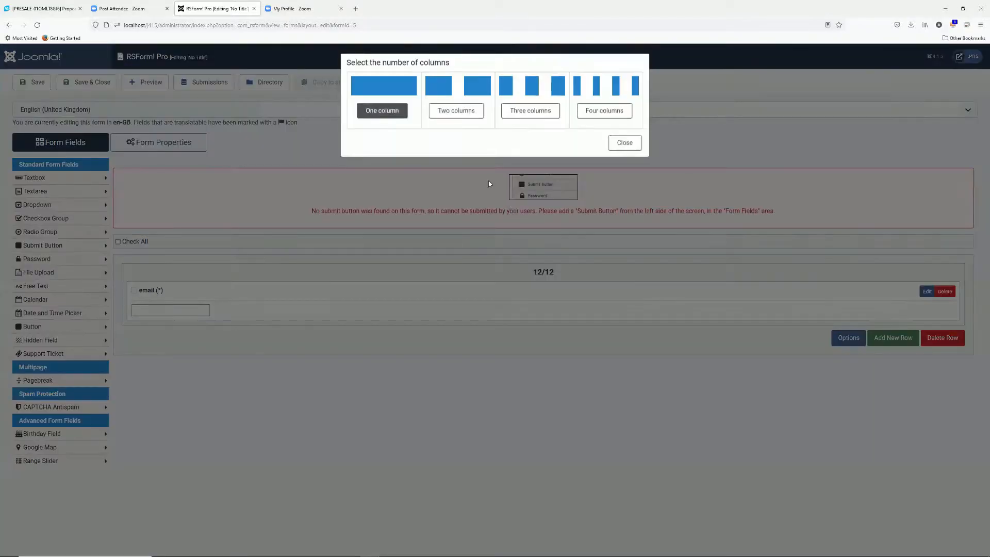
click(471, 113)
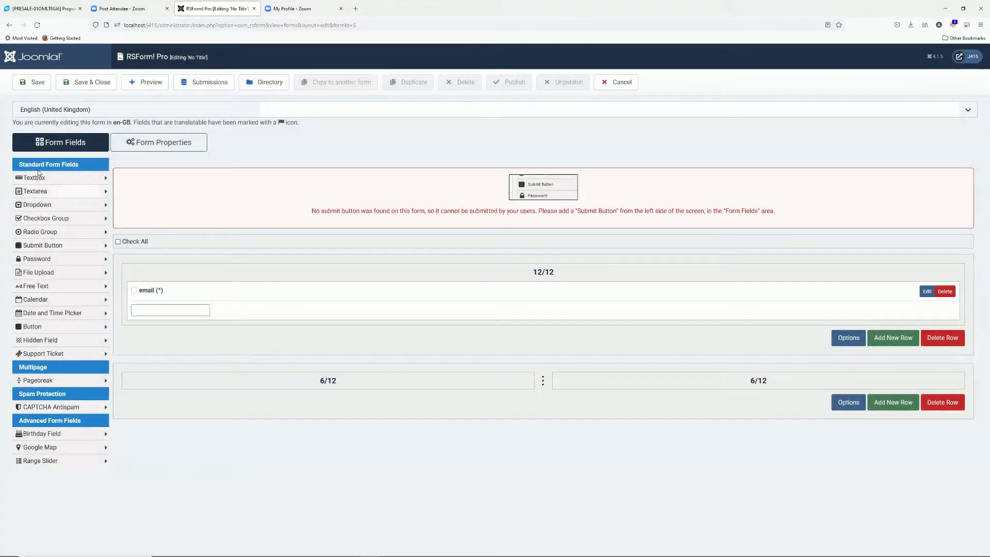
Add a textbox named firstname with caption 'First name'
click(39, 176)
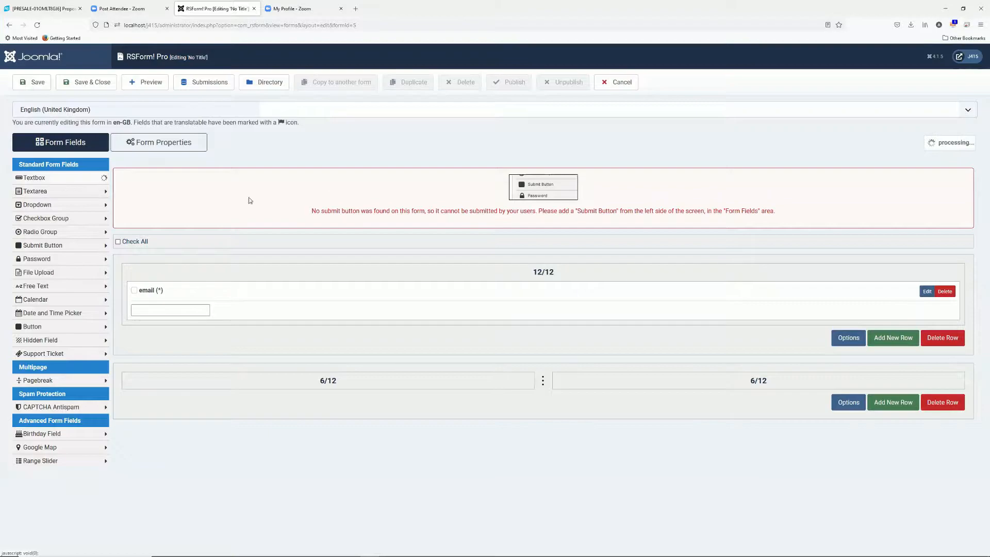
text(firstname)
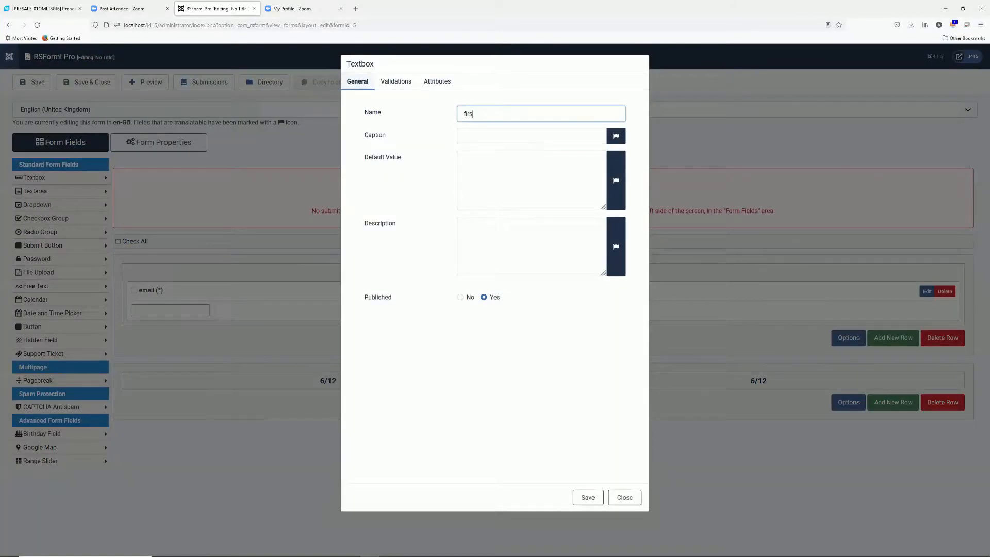
key(Tab)
text(First name)
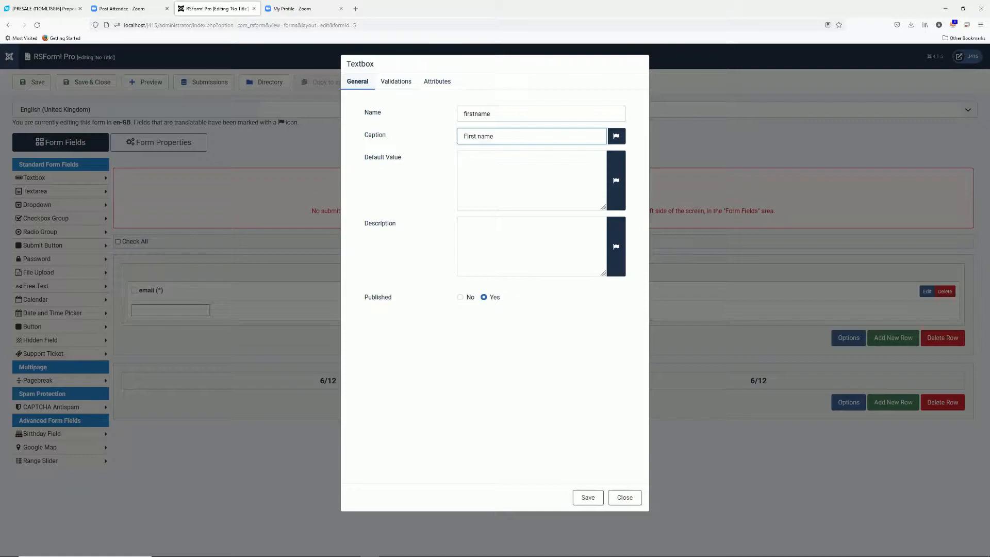
click(588, 498)
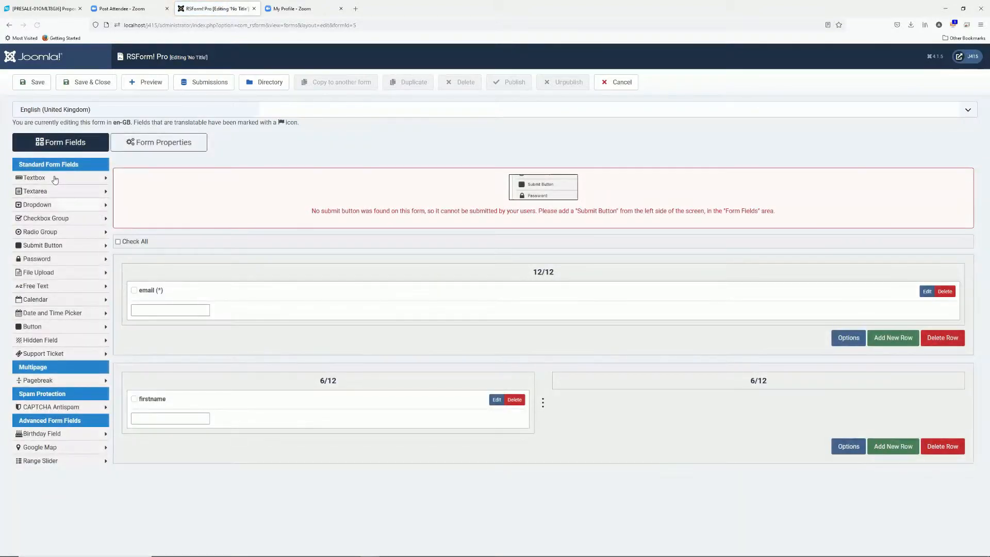
Add a textbox named secondname with caption 'Second name' and move it into the right column
click(55, 178)
text(secondname)
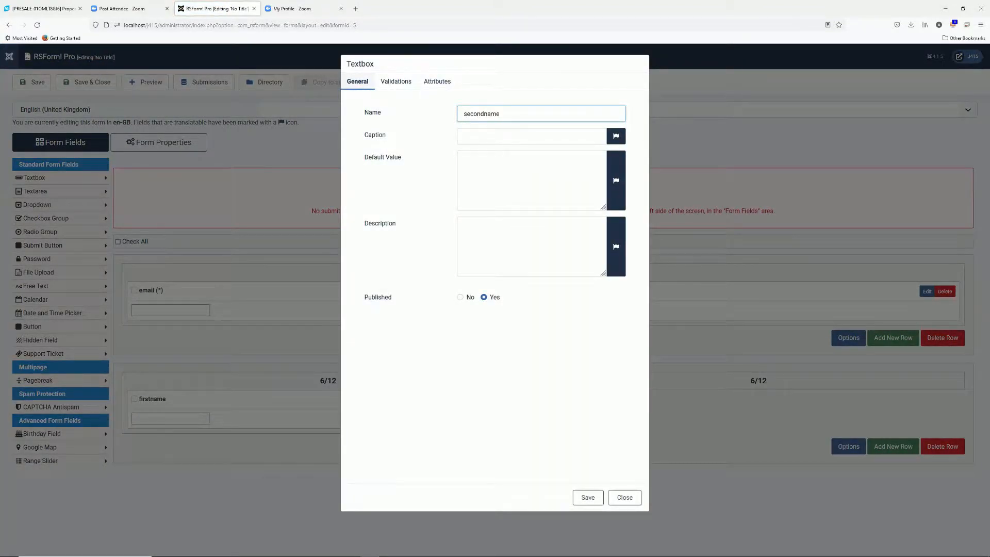
key(Tab)
text(Second name)
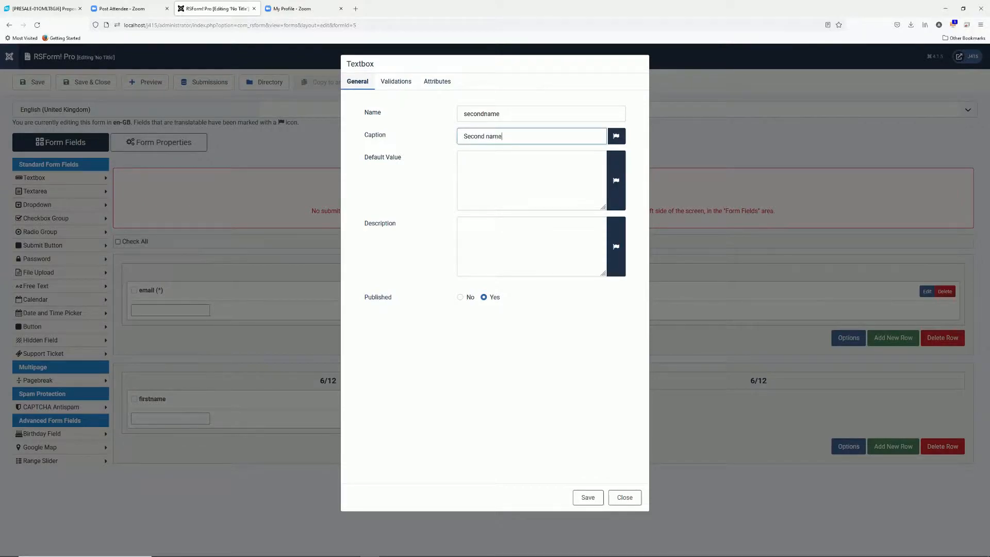
click(591, 499)
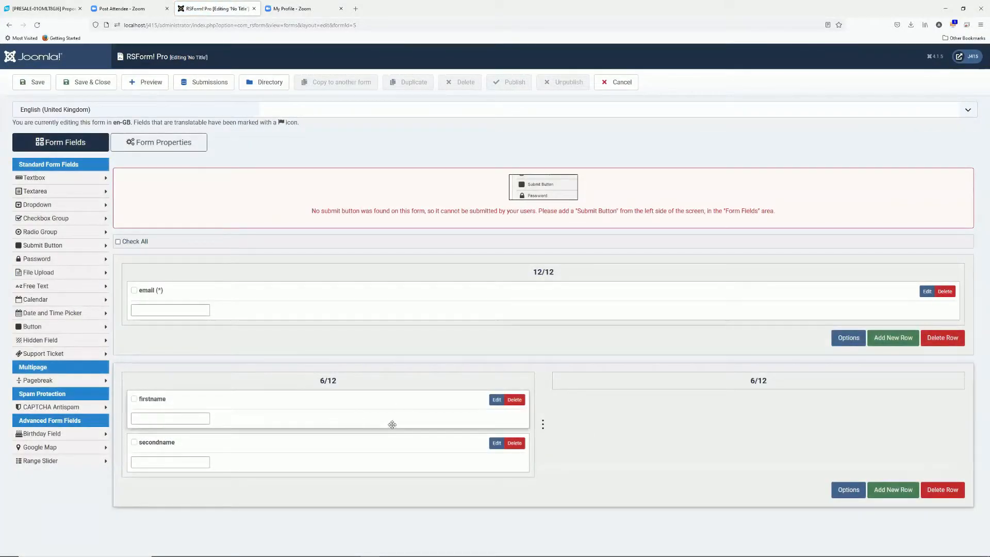
drag(381, 443, 777, 437)
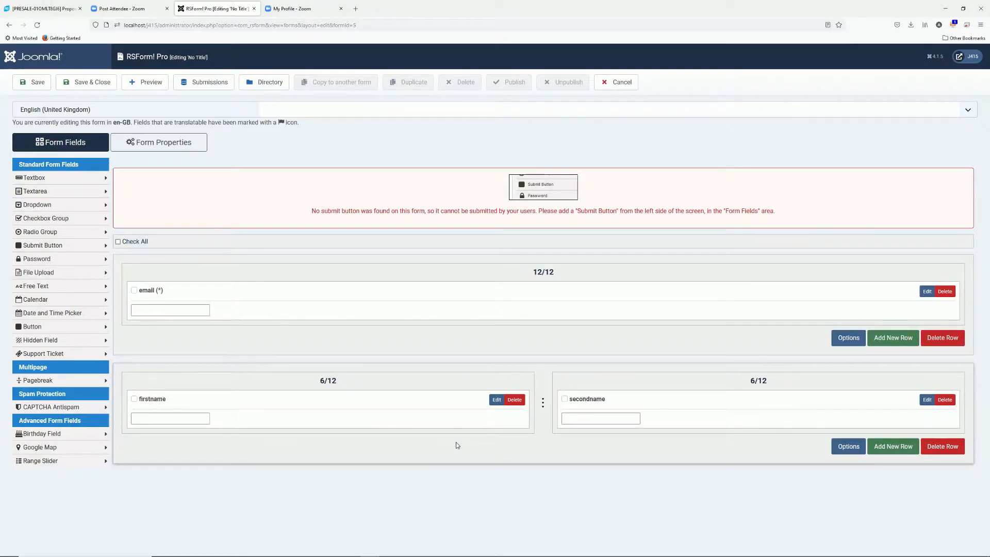
Add a full-width 12/12 row holding a textarea named message with caption 'Message'
click(896, 449)
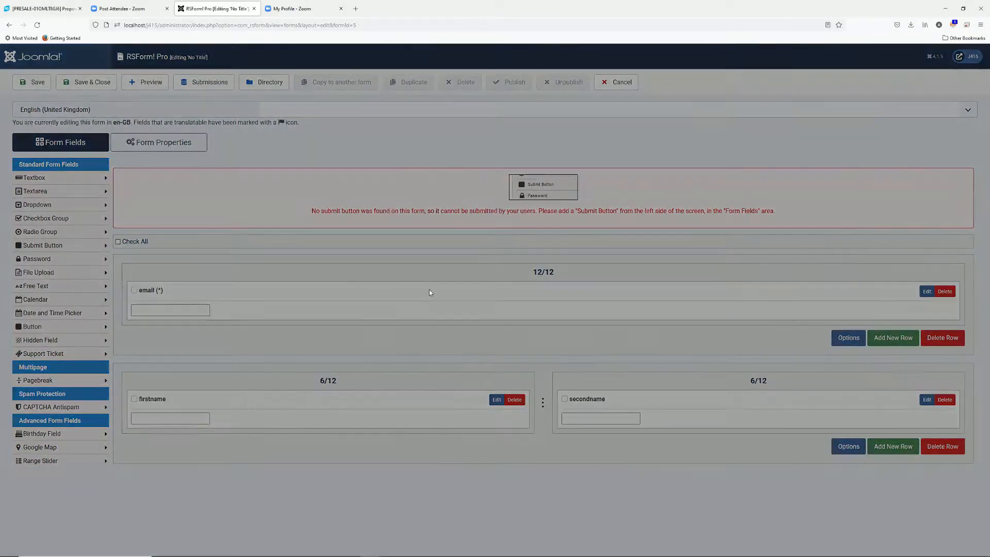
click(384, 112)
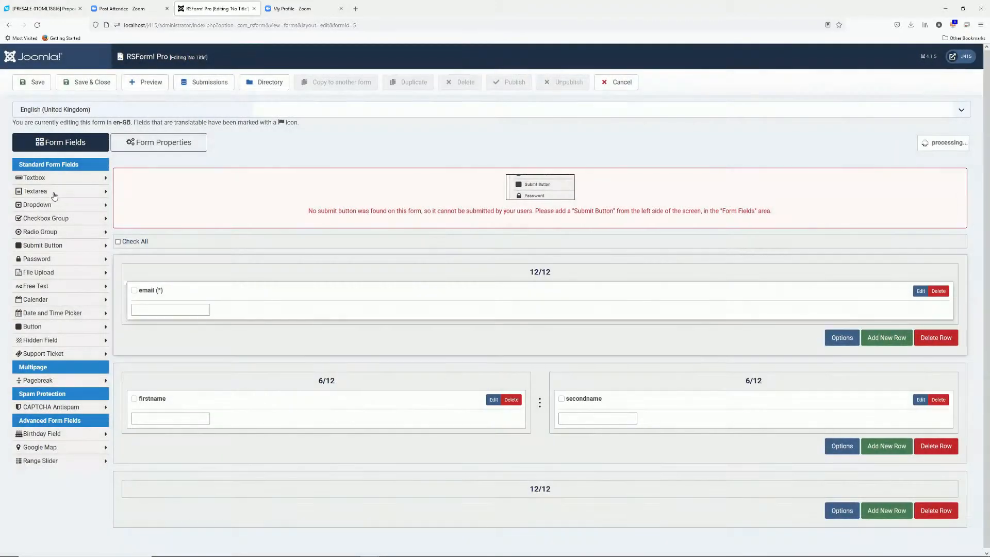
click(52, 192)
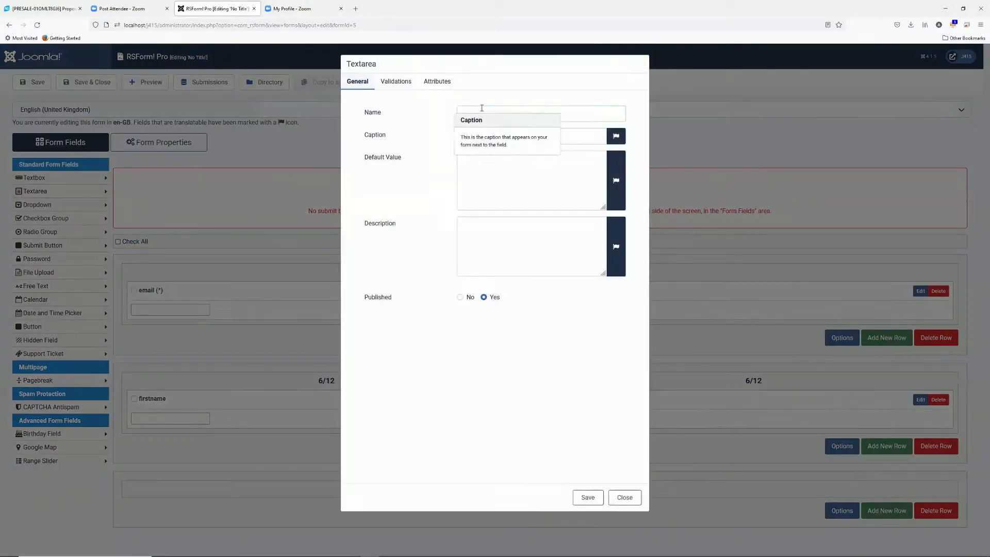
click(480, 109)
text(message)
key(Tab)
text(Message)
click(474, 205)
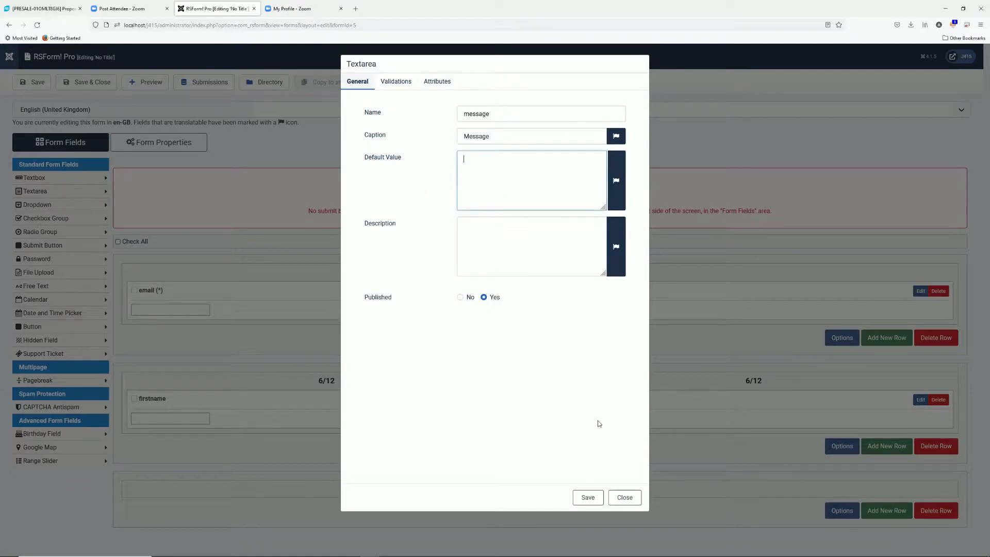
click(588, 499)
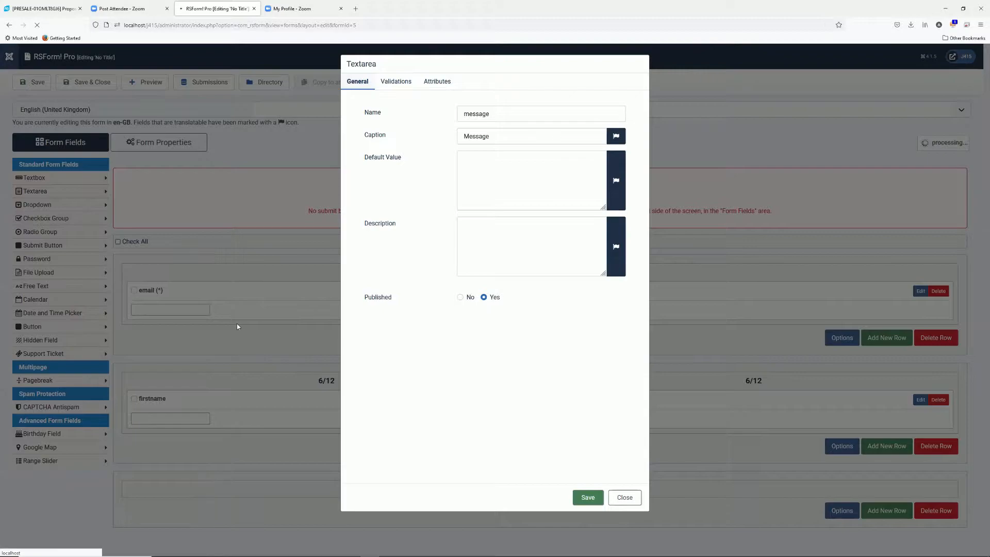
scroll(407, 288, down, 2)
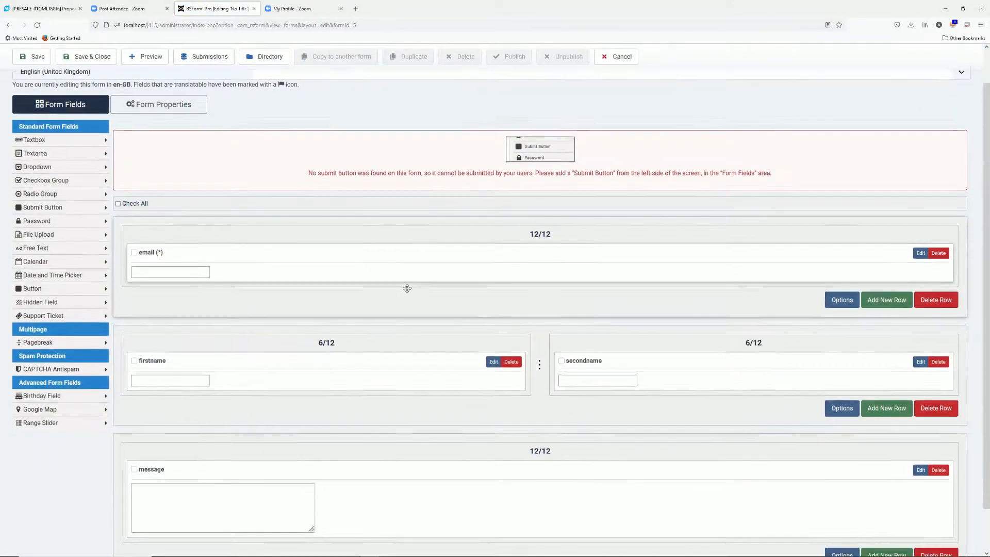
scroll(407, 288, down, 2)
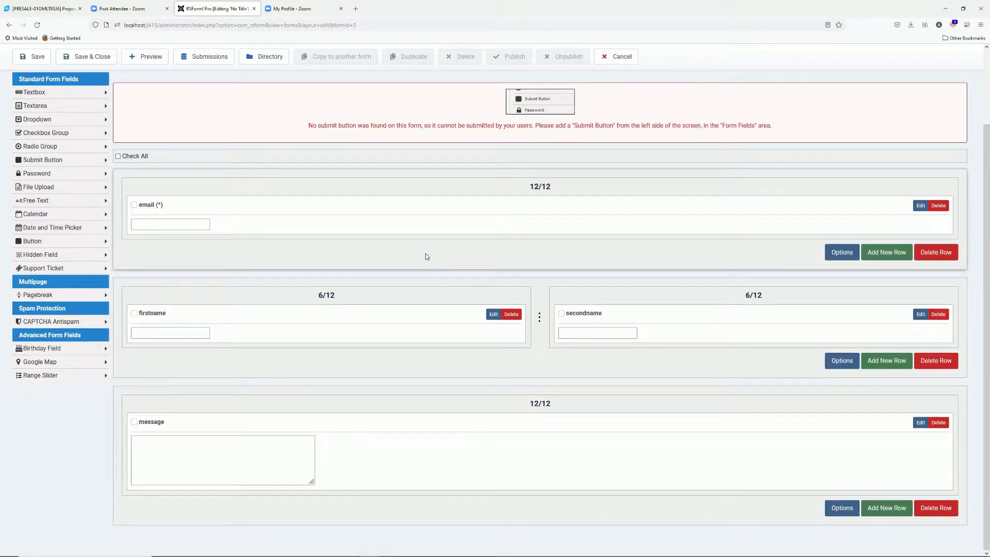
scroll(434, 243, up, 1)
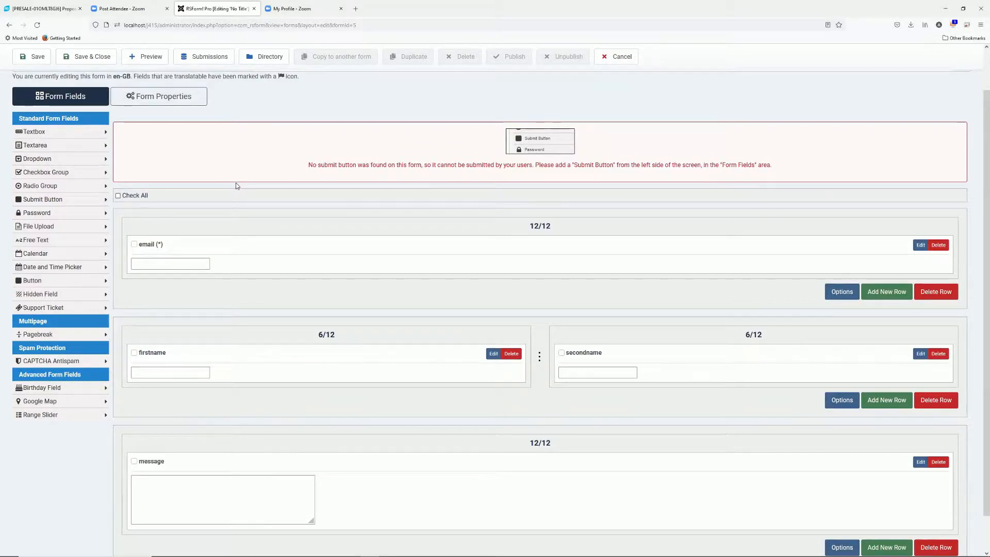
Add a Submit Button field named submit with label 'Submit' below the message textarea
click(47, 201)
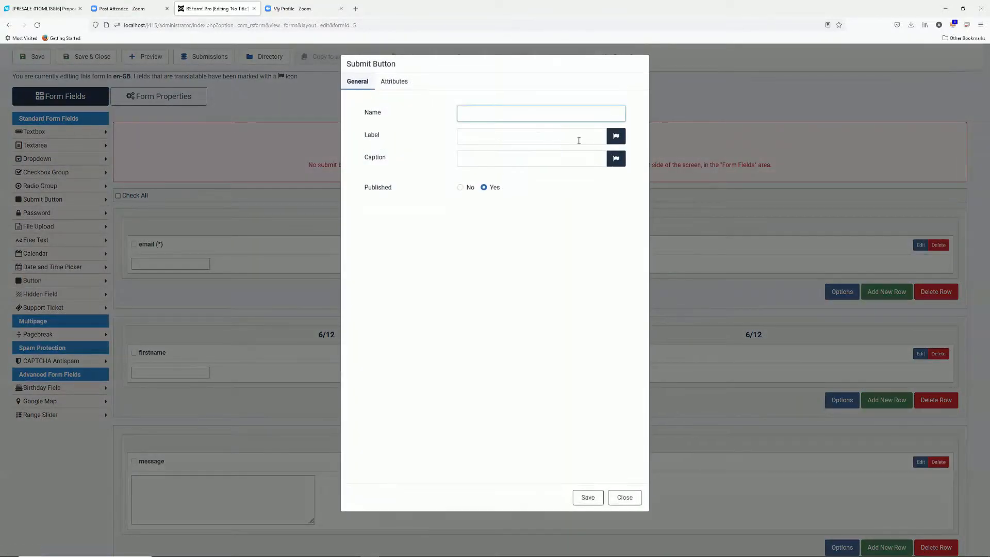
text(submit)
click(579, 140)
text(Submit)
click(587, 498)
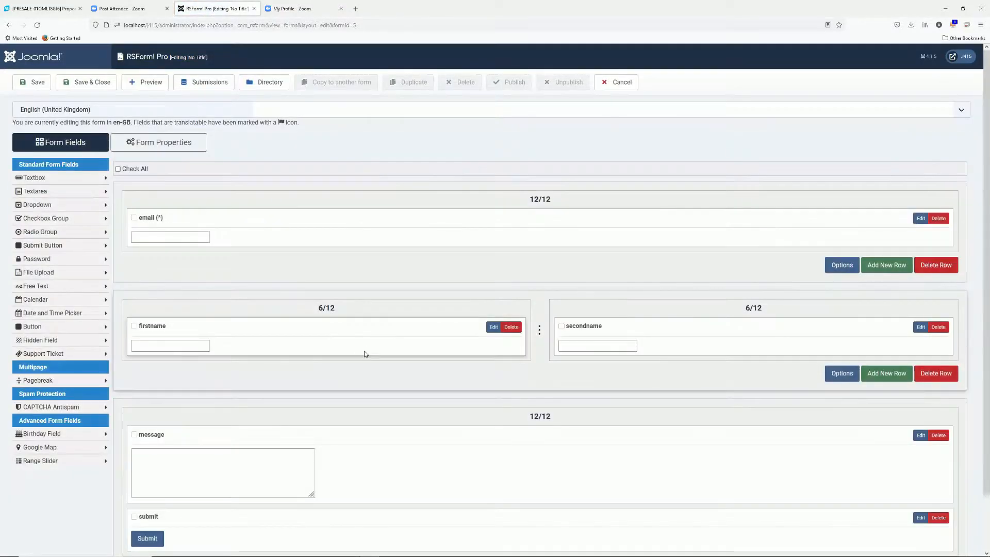
scroll(447, 393, down, 2)
scroll(449, 394, up, 1)
scroll(451, 392, down, 1)
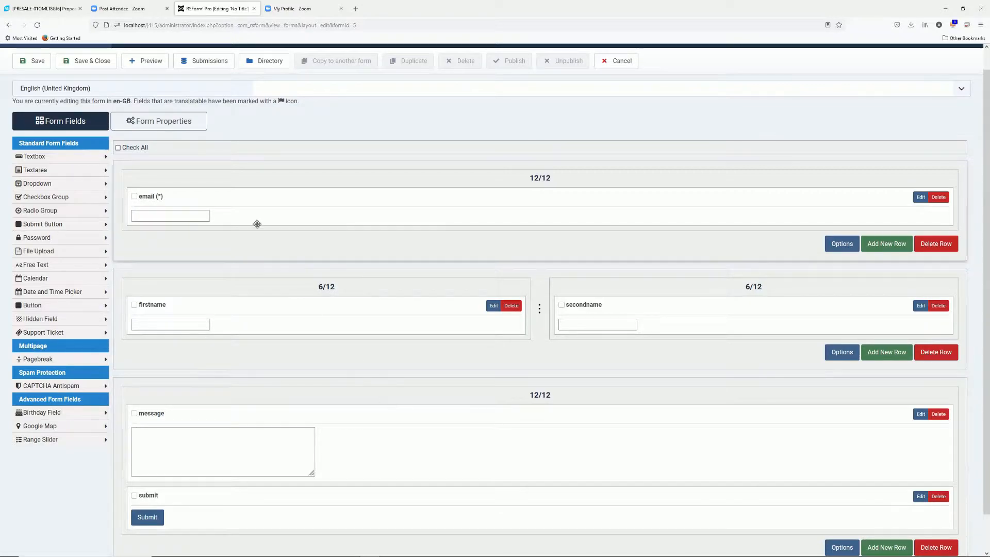
Show the form's layout properties and preview the form on the Cassiopeia front end
click(167, 122)
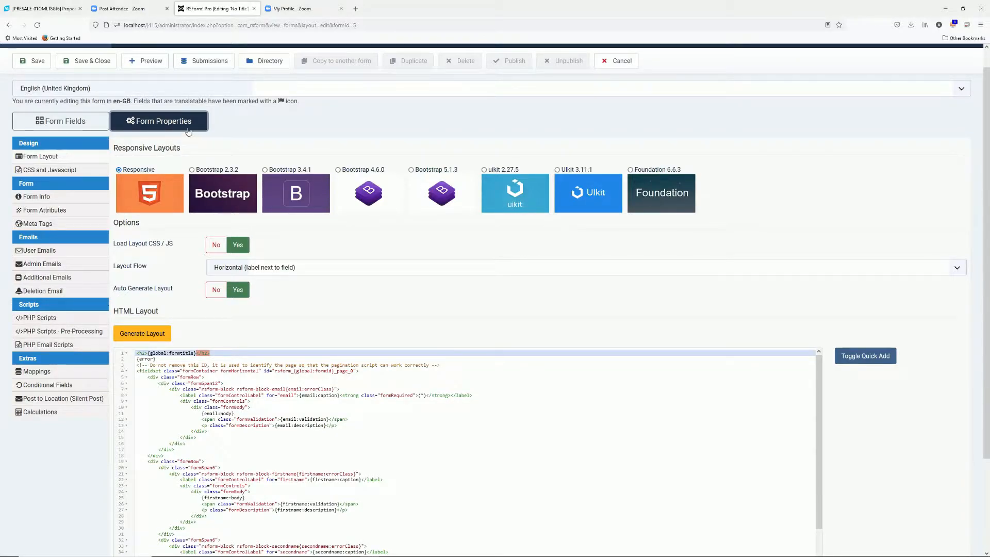
click(150, 64)
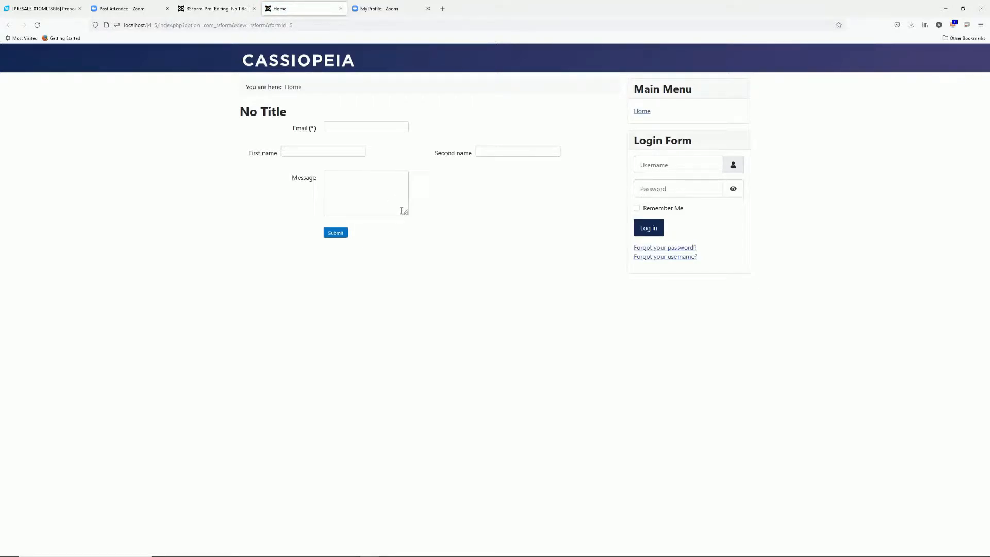
click(216, 9)
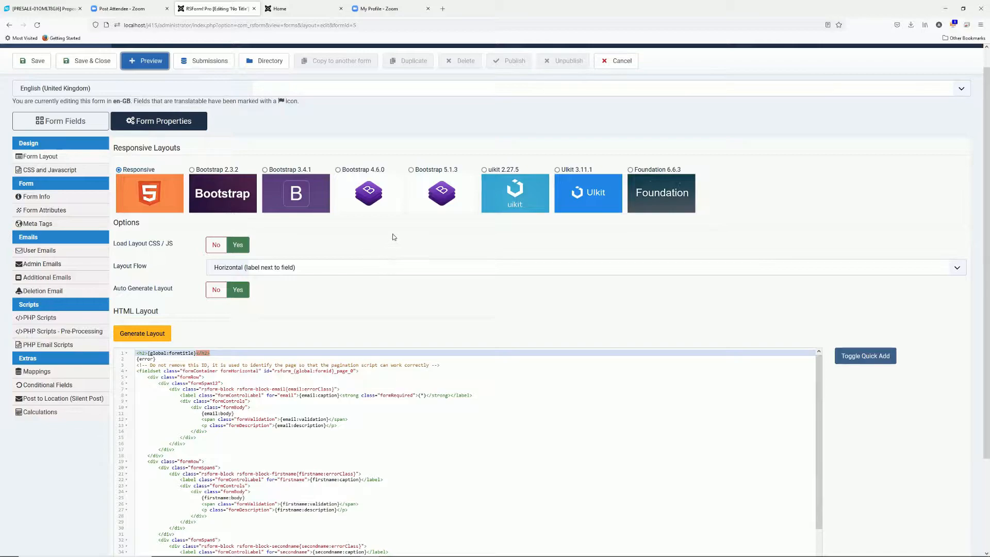
Switch the form layout to Bootstrap 5.1.3, save, and check the wider fields on the front end
click(412, 170)
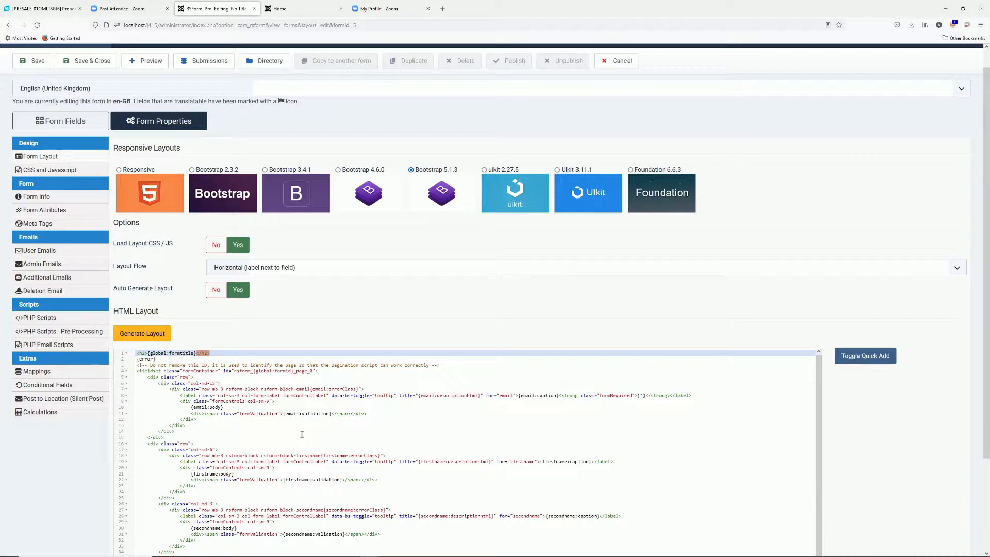
click(32, 60)
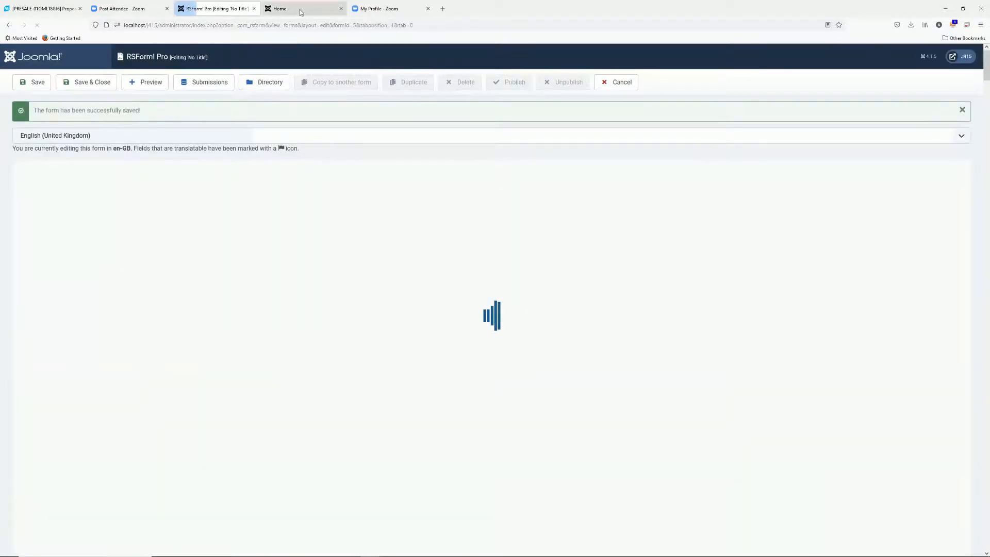
click(299, 9)
click(287, 26)
key(Return)
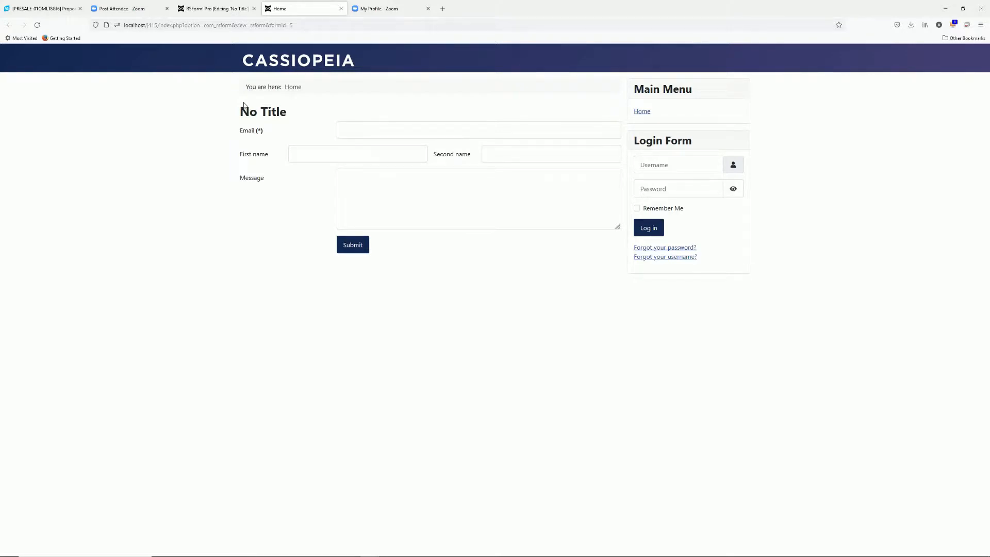
click(226, 11)
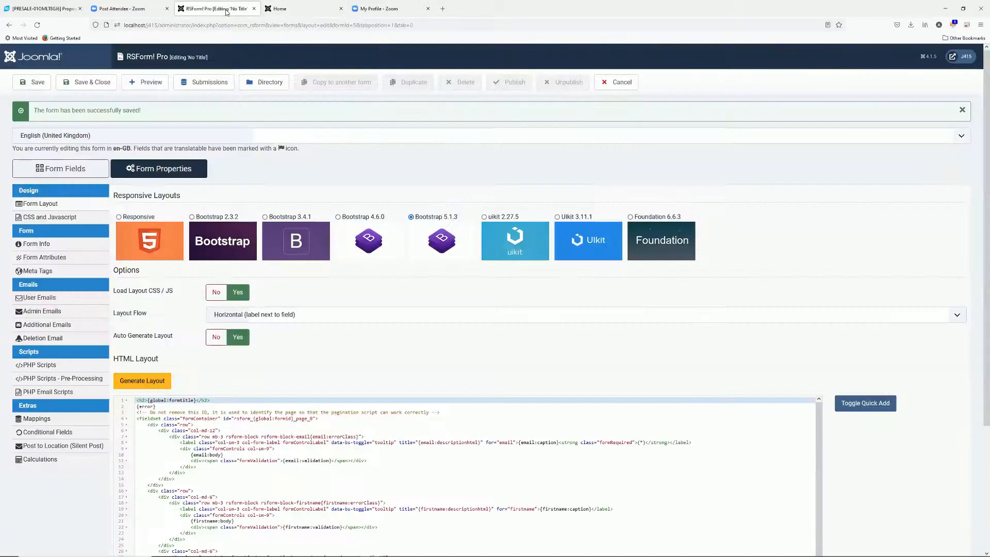
scroll(245, 246, down, 3)
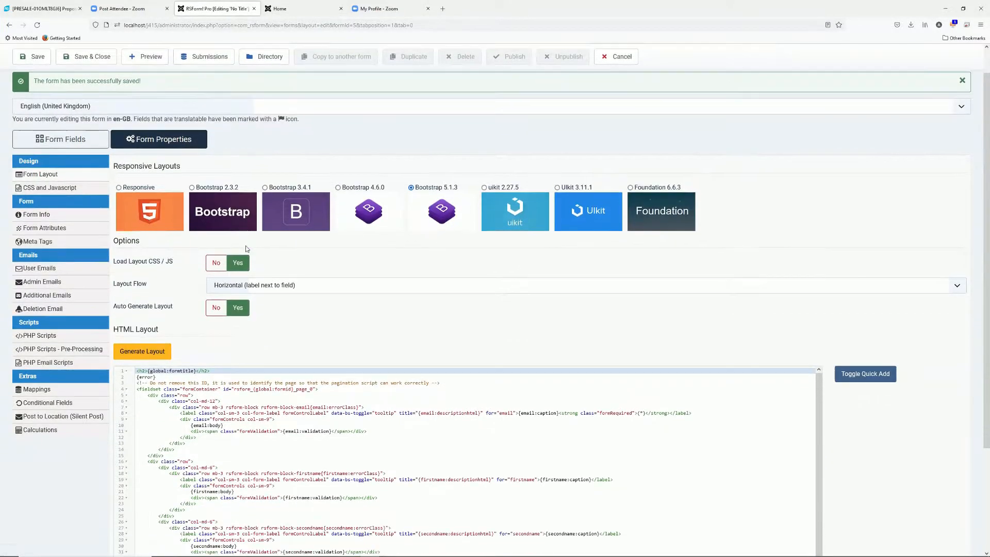
scroll(247, 245, up, 1)
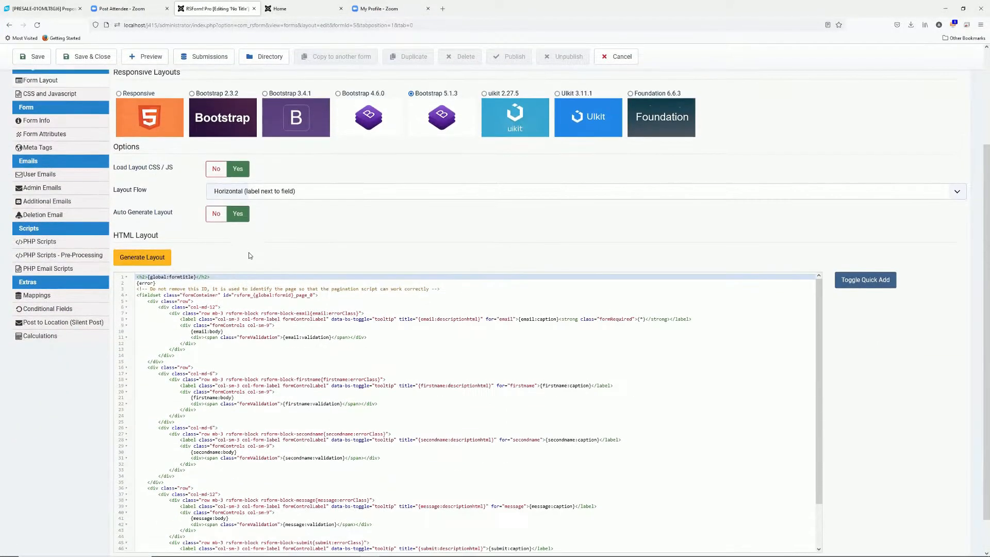
scroll(289, 313, up, 2)
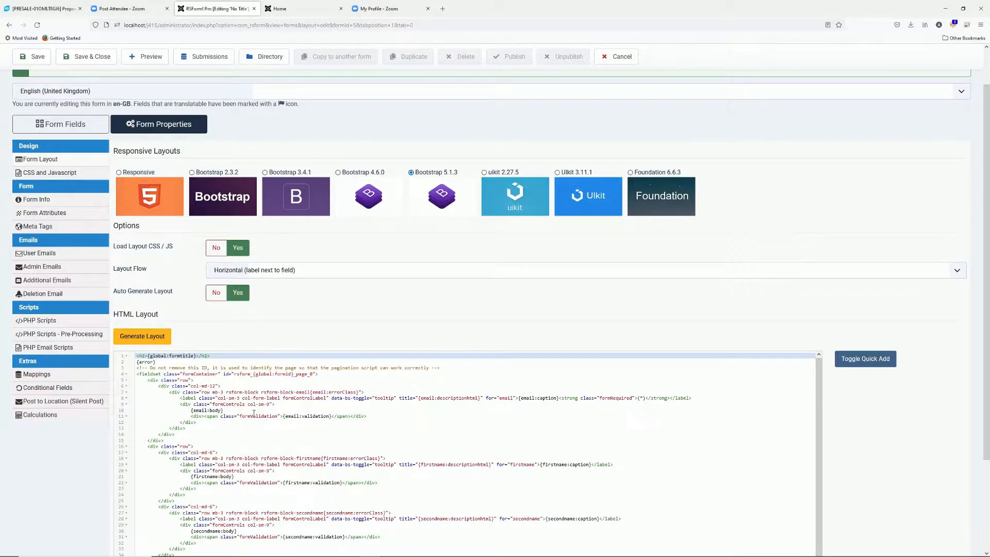
Turn off Auto Generate Layout, insert 'Before the email body' before {email:body}, save, and view it on the front end
click(216, 292)
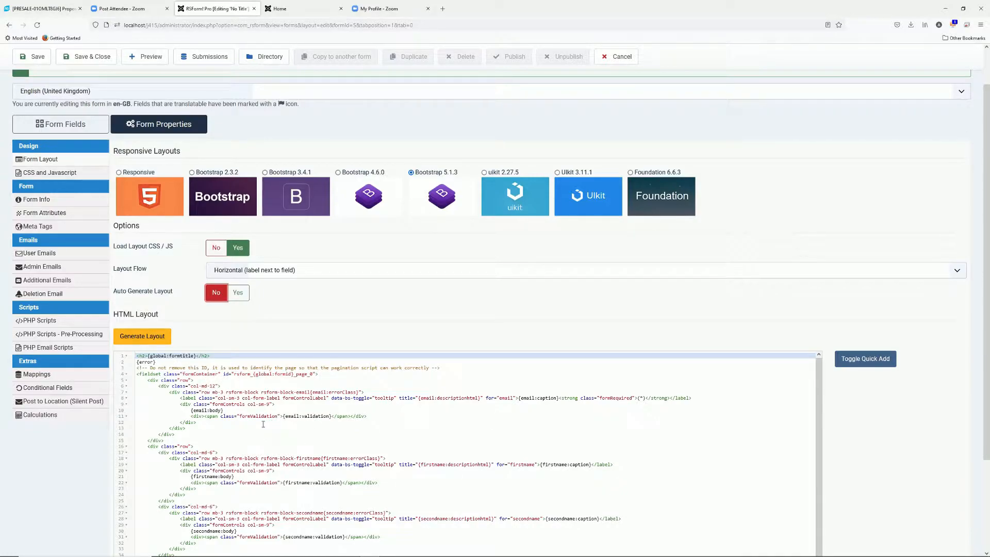
click(187, 410)
text(Before the email)
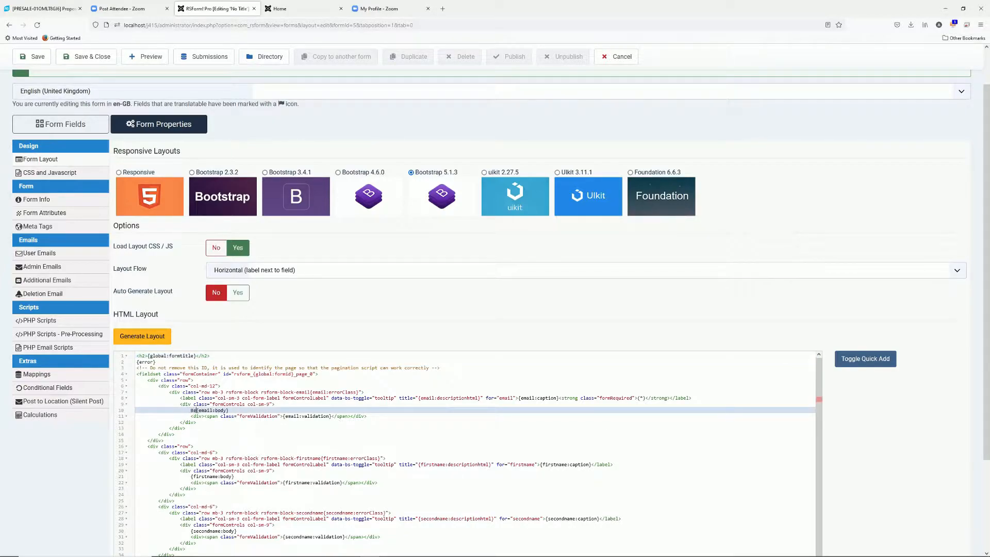
text( body)
click(34, 57)
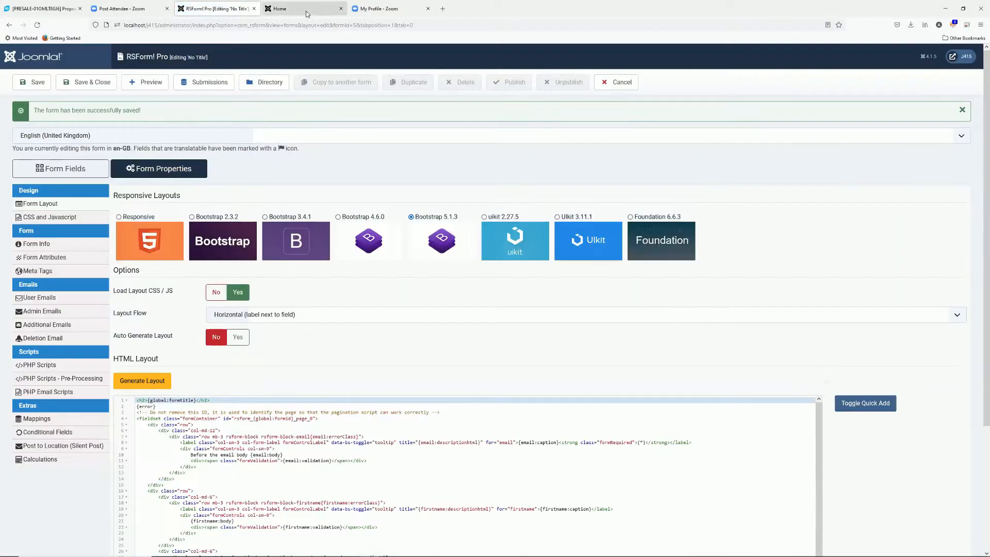
click(280, 9)
click(282, 25)
key(Return)
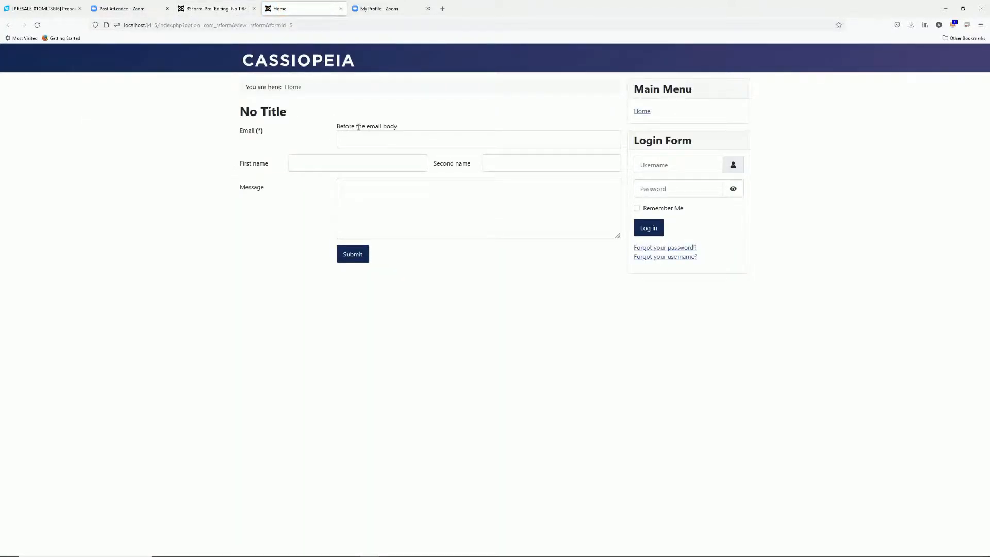
click(225, 11)
Delete the 'Before the email body' text from line 10 and save the form
double_click(224, 455)
key(End)
key(ctrl+Left)
key(ctrl+Left)
key(ctrl+Left)
key(ctrl+Left)
key(ctrl+Left)
key(shift+Home)
key(BackSpace)
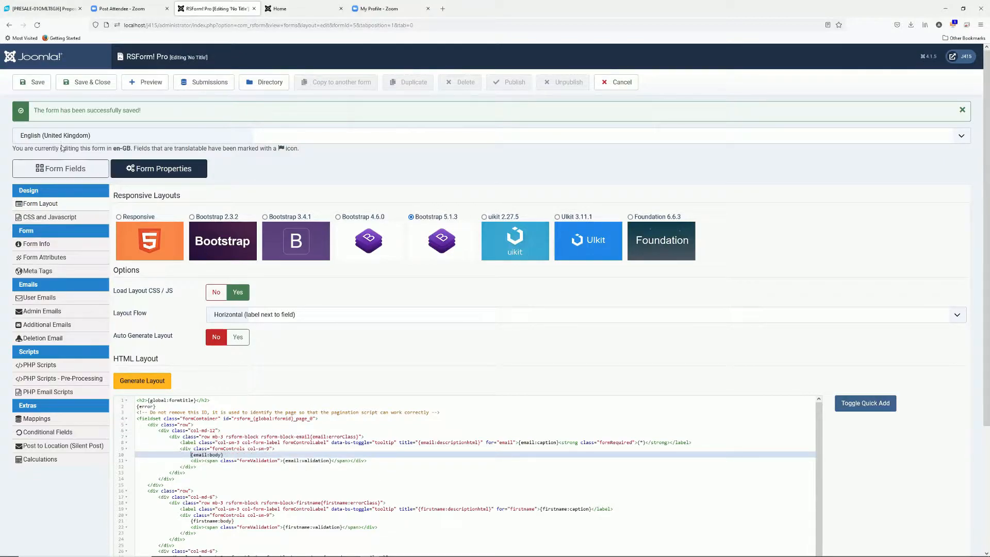
click(35, 84)
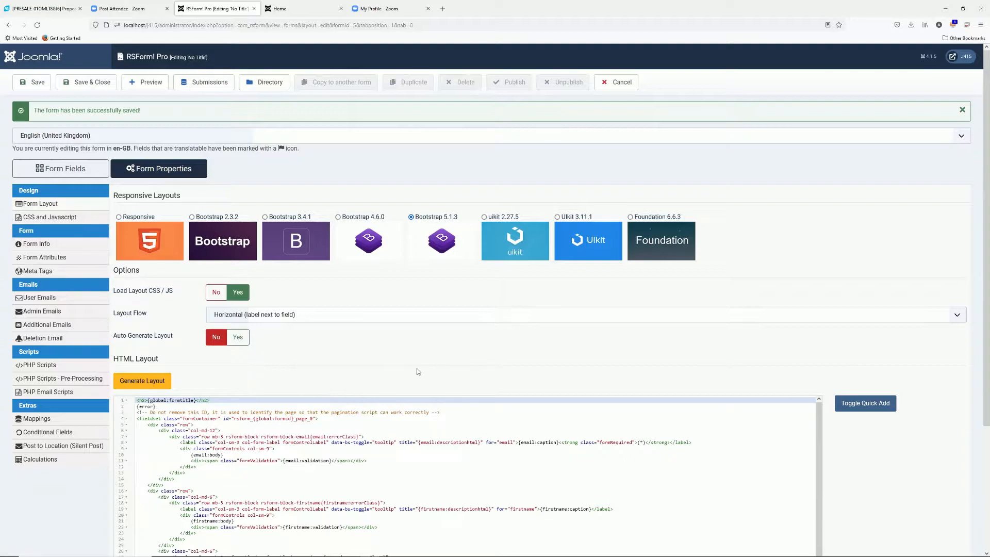
Highlight the caption, body and validation placeholders in the HTML layout code
scroll(336, 350, down, 2)
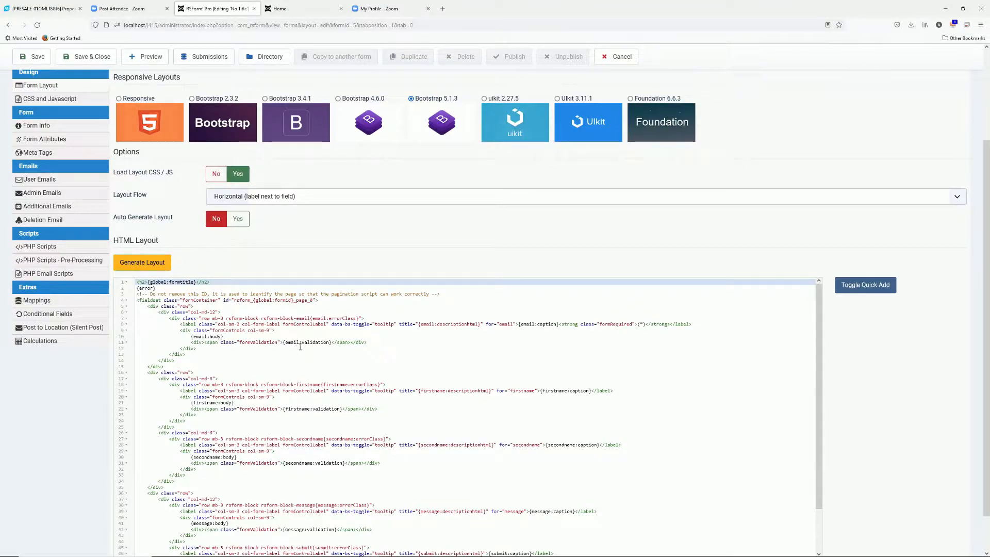
double_click(527, 324)
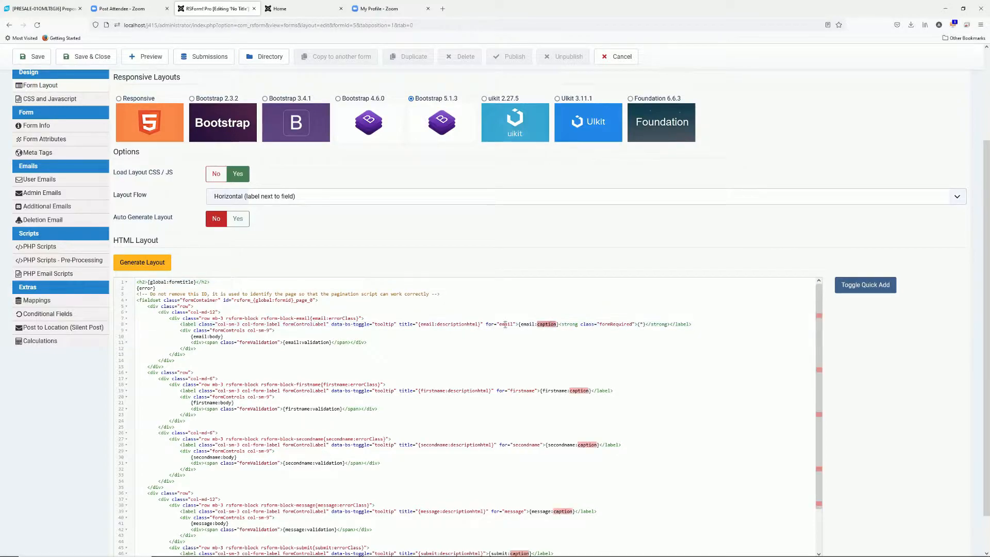
double_click(220, 338)
click(317, 343)
double_click(317, 343)
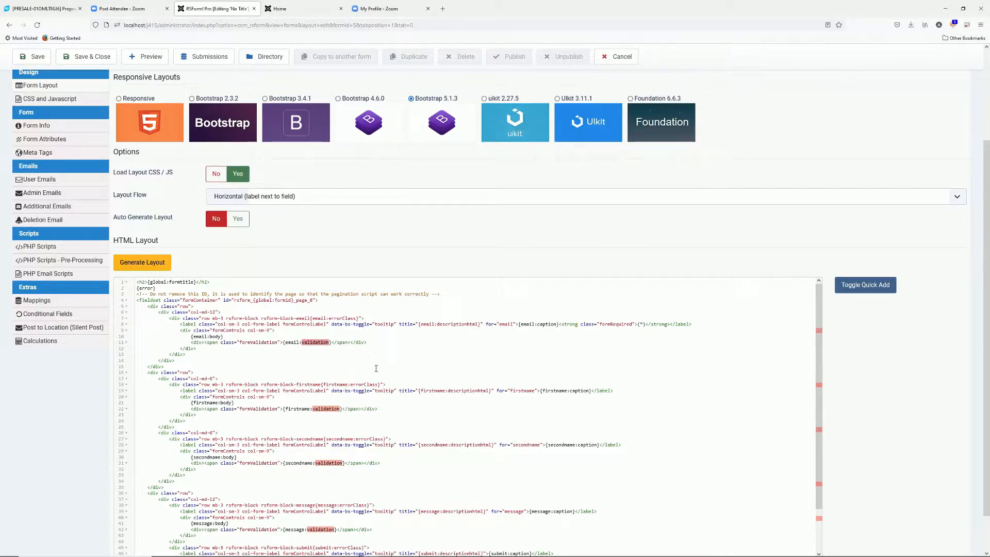
double_click(547, 324)
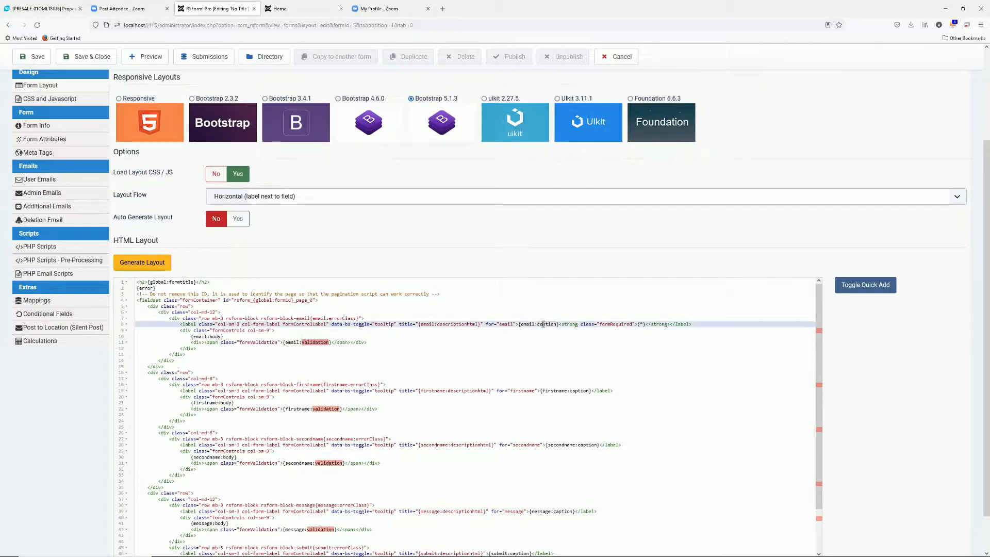
double_click(215, 336)
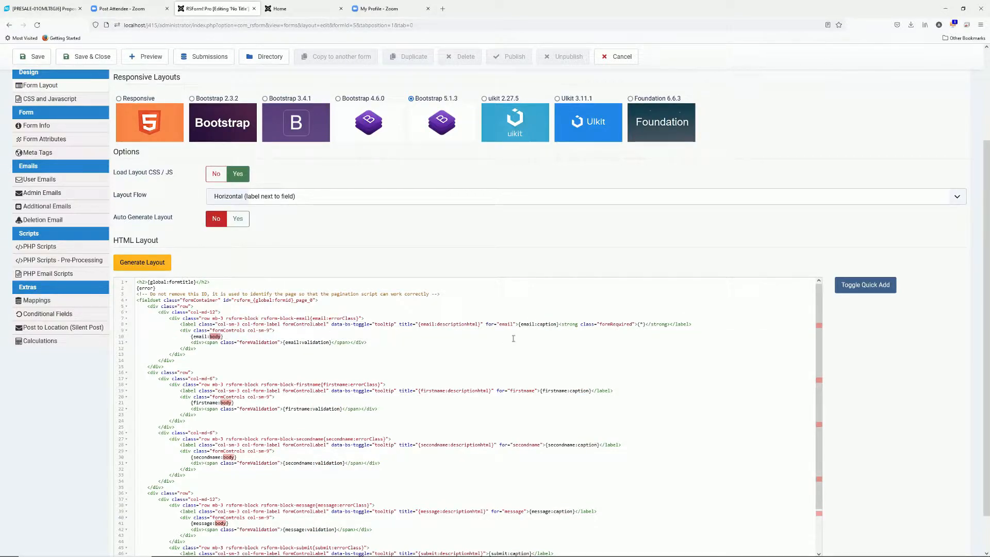
click(535, 319)
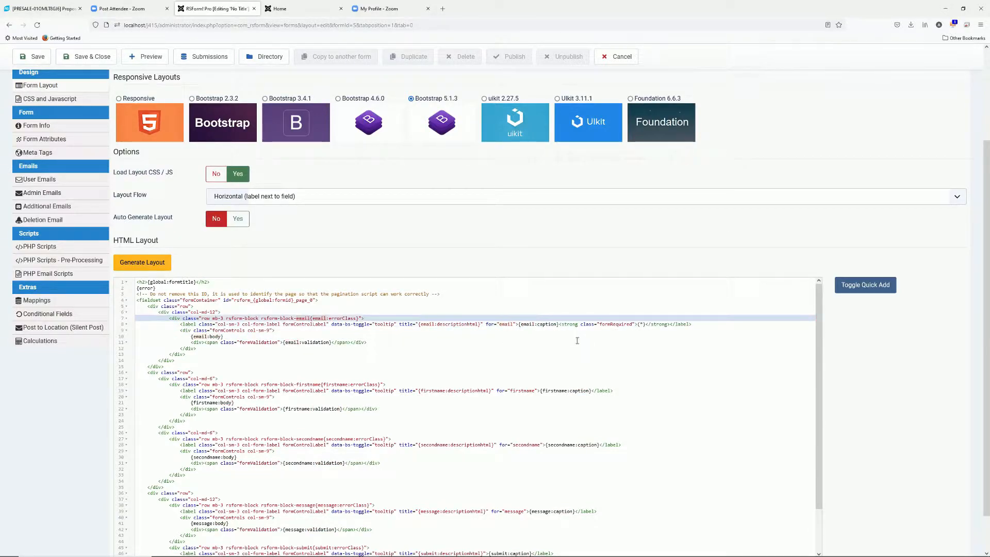
Remove {email:caption} from line 8, save, and check the front-end form without it
click(527, 323)
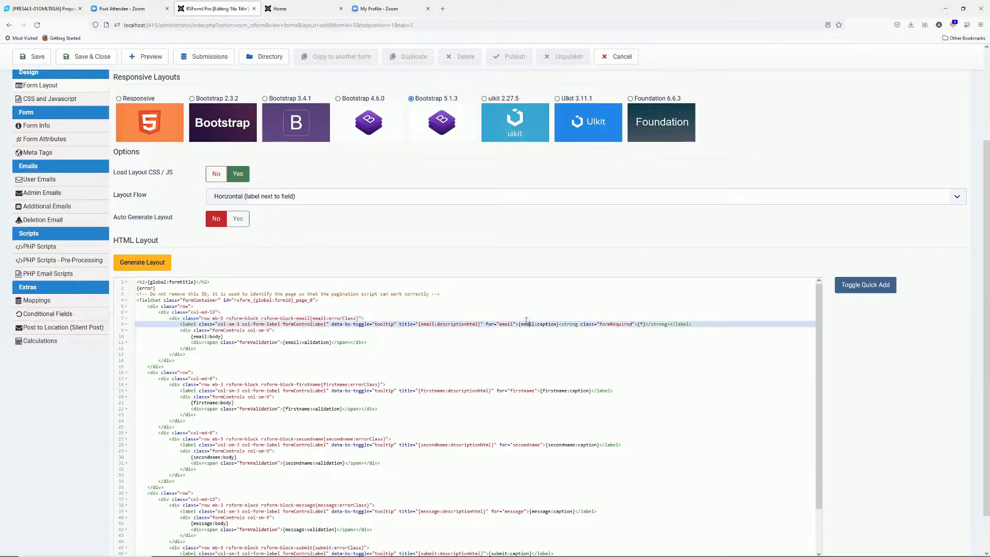
drag(518, 324, 558, 323)
key(ctrl+c)
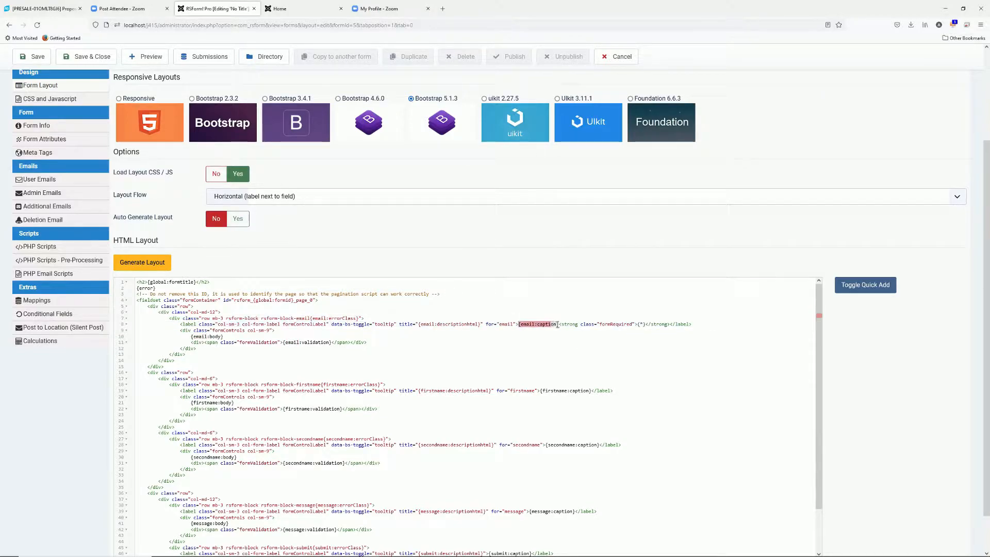
key(Delete)
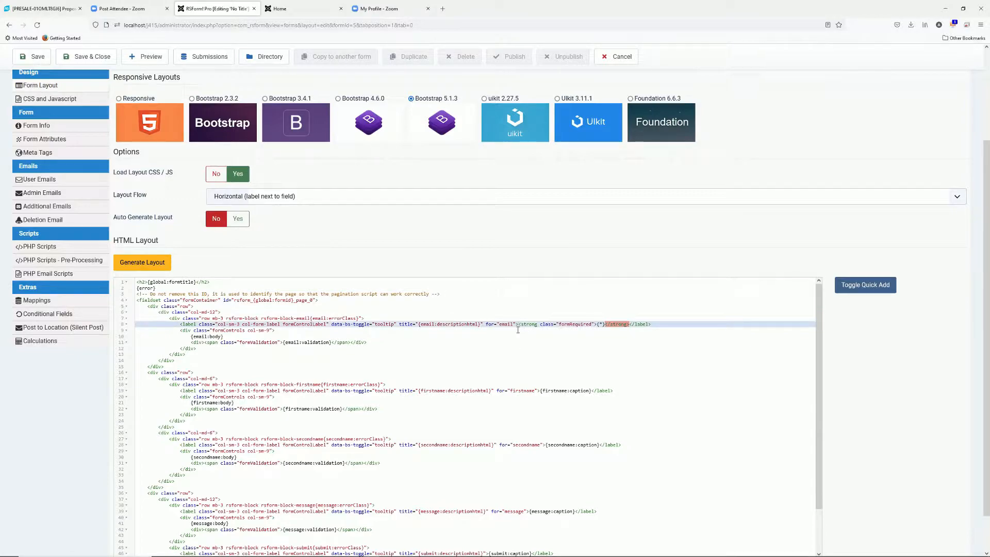
click(35, 57)
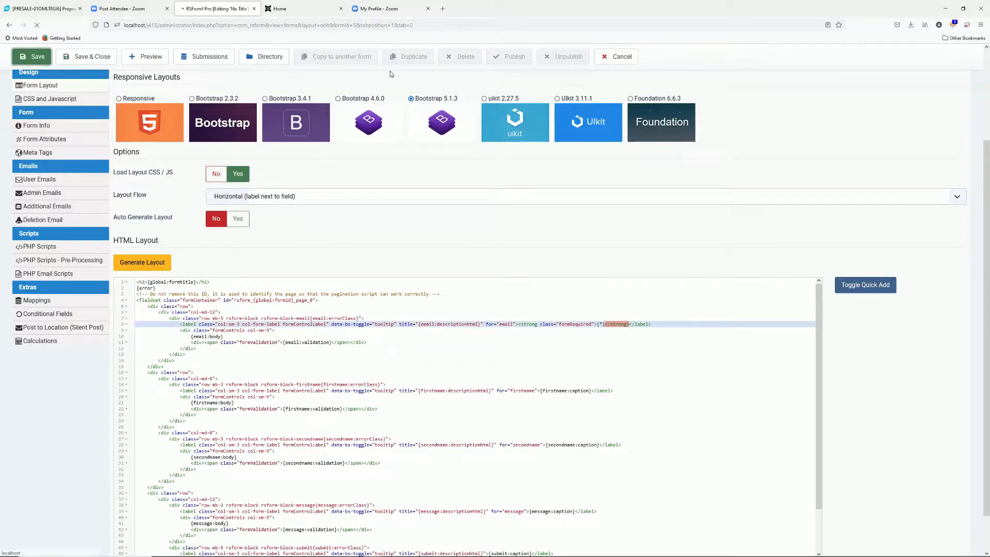
click(287, 10)
click(289, 25)
key(Return)
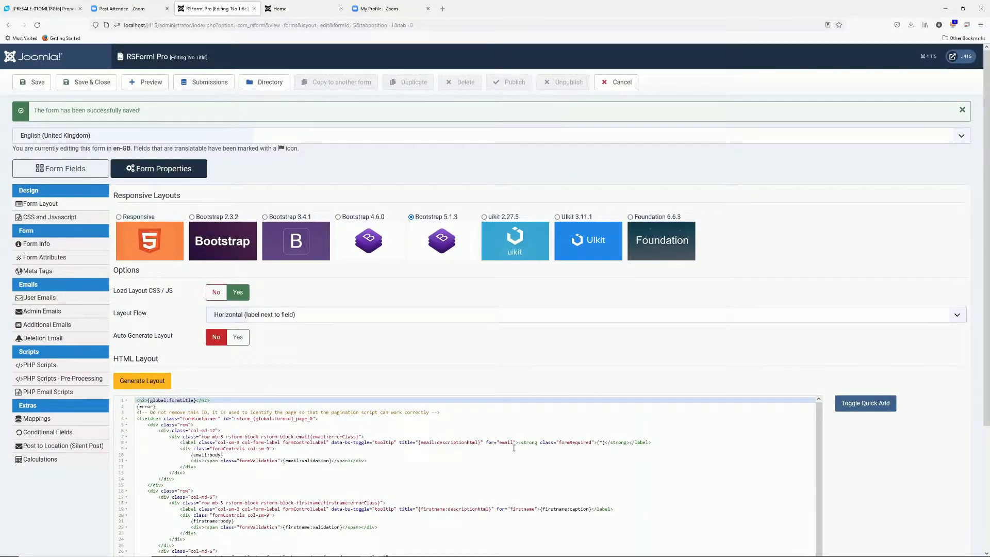
Paste {email:caption} back before (*) on line 8 and save the layout
click(599, 443)
key(ctrl+v)
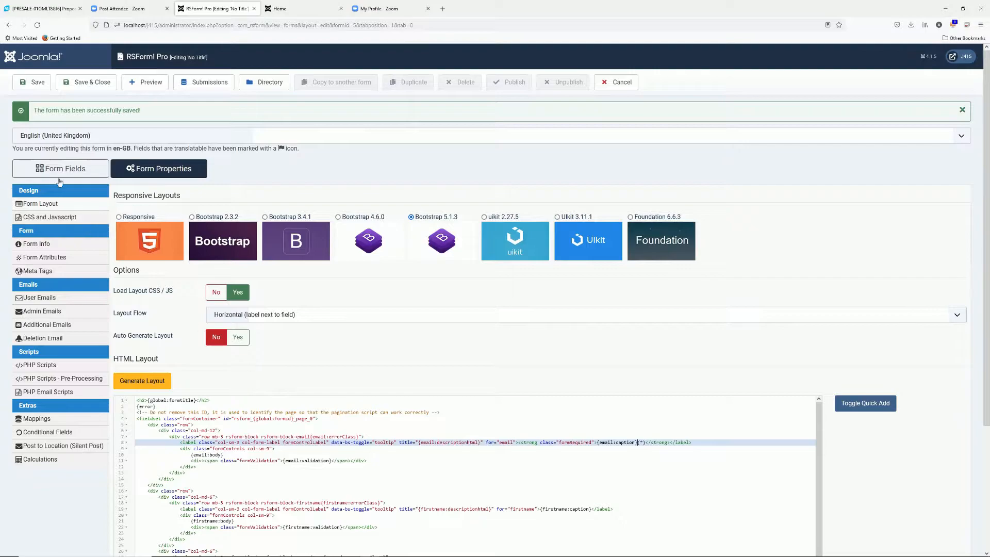
click(34, 82)
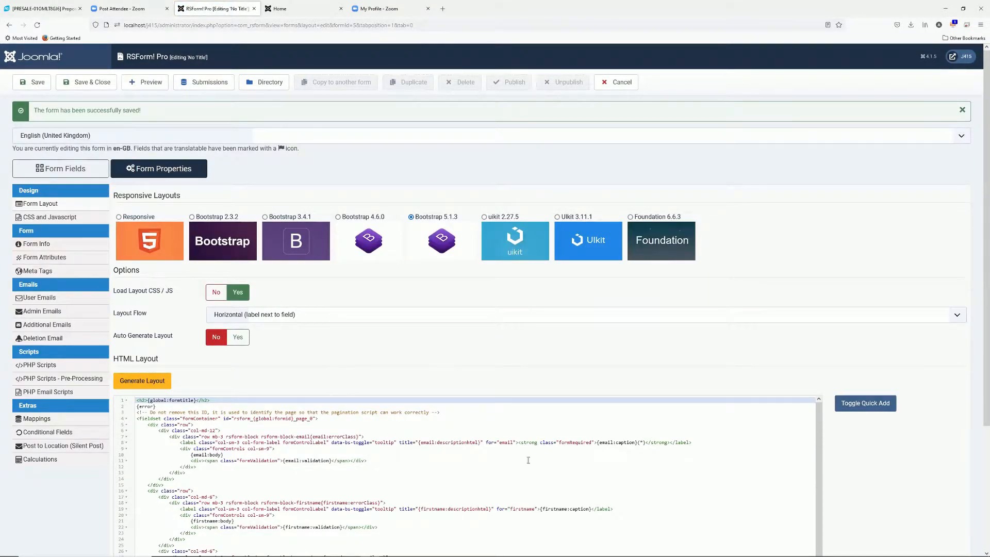
Set Auto Generate Layout back to Yes, save, and confirm the front end shows Email (*)
click(238, 337)
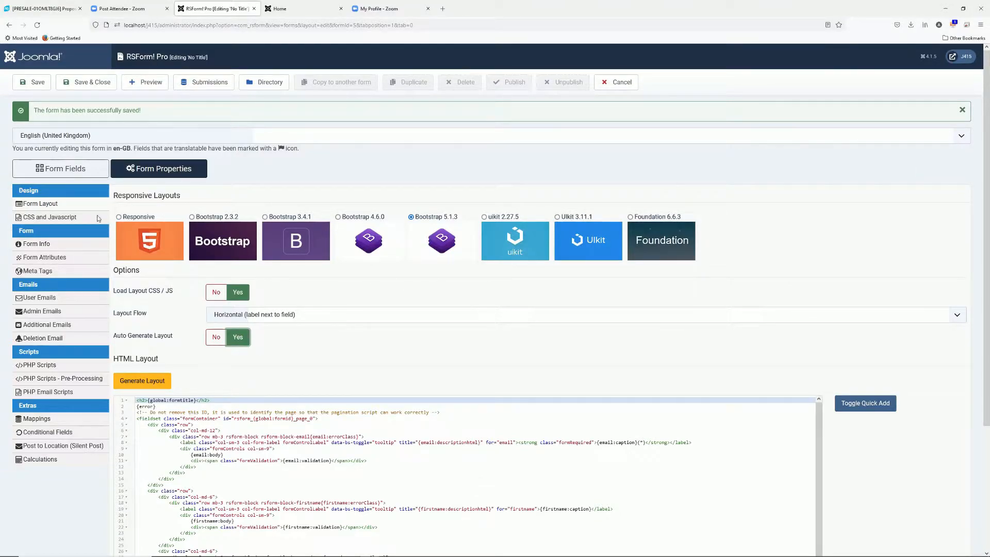
click(32, 82)
click(302, 8)
click(291, 26)
key(Return)
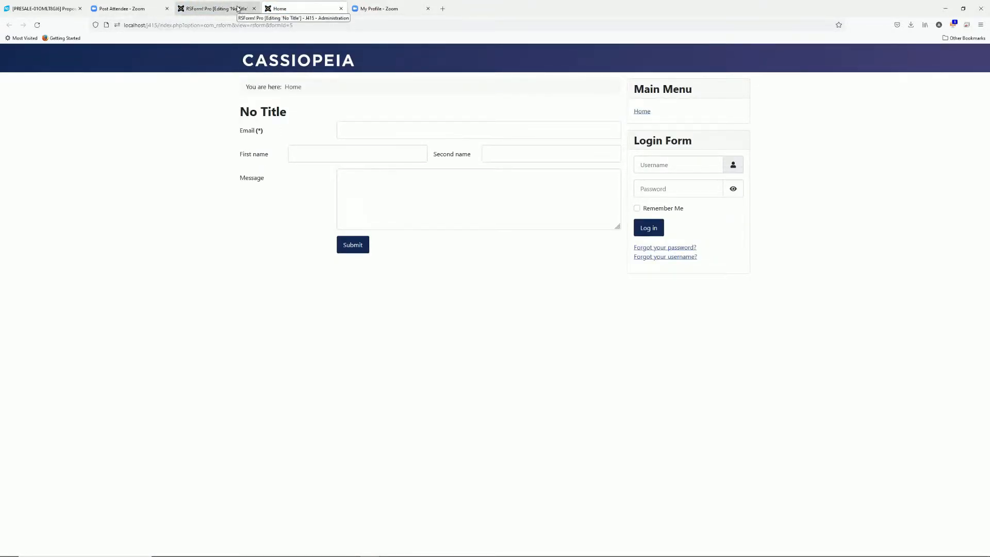
click(239, 9)
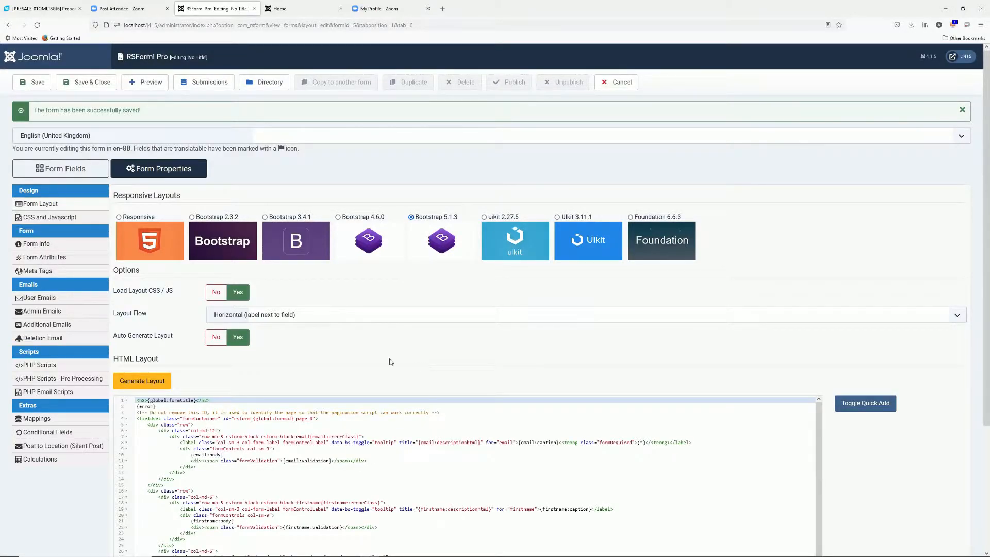
In the form's CSS and Javascript, start an empty <style></style> block
click(77, 217)
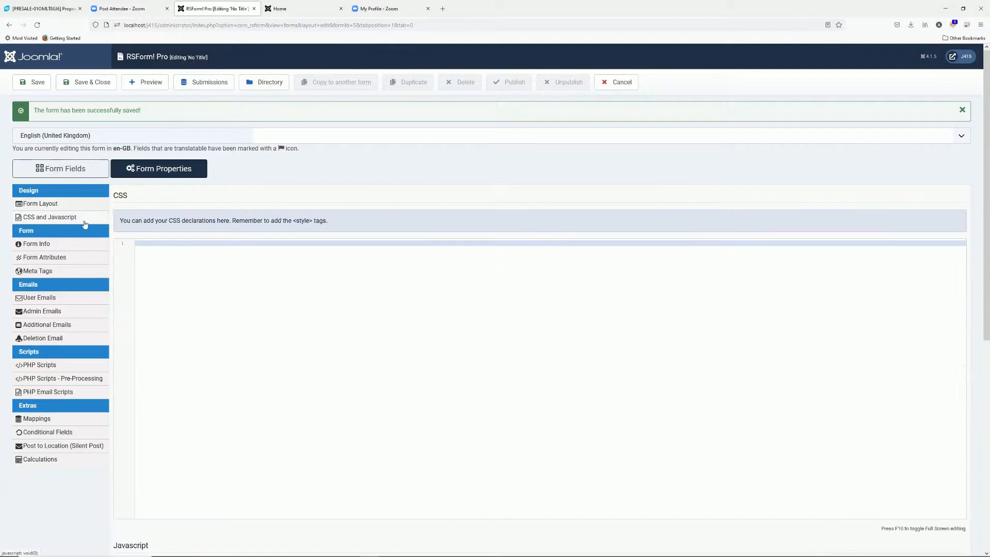
scroll(270, 324, down, 5)
scroll(269, 320, up, 5)
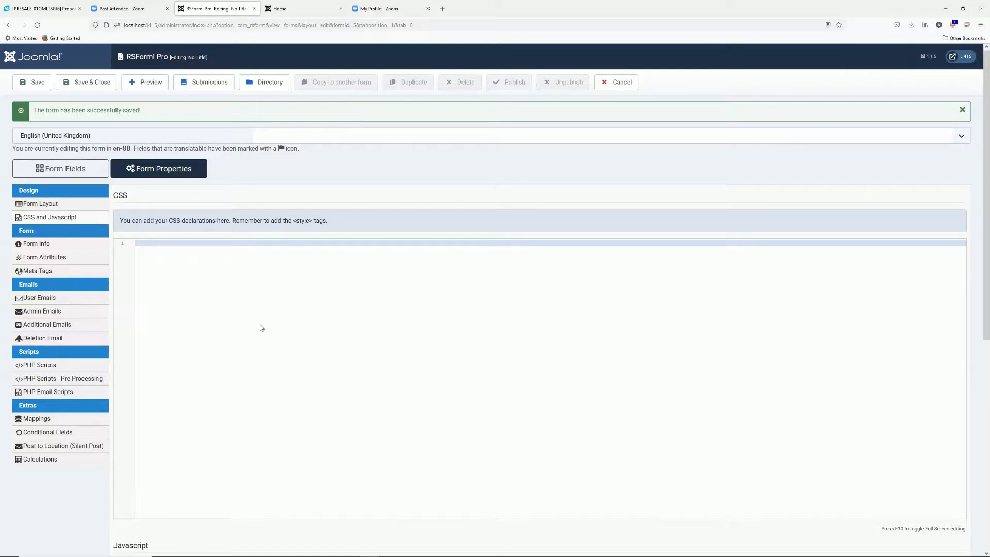
text(<style>)
key(Return)
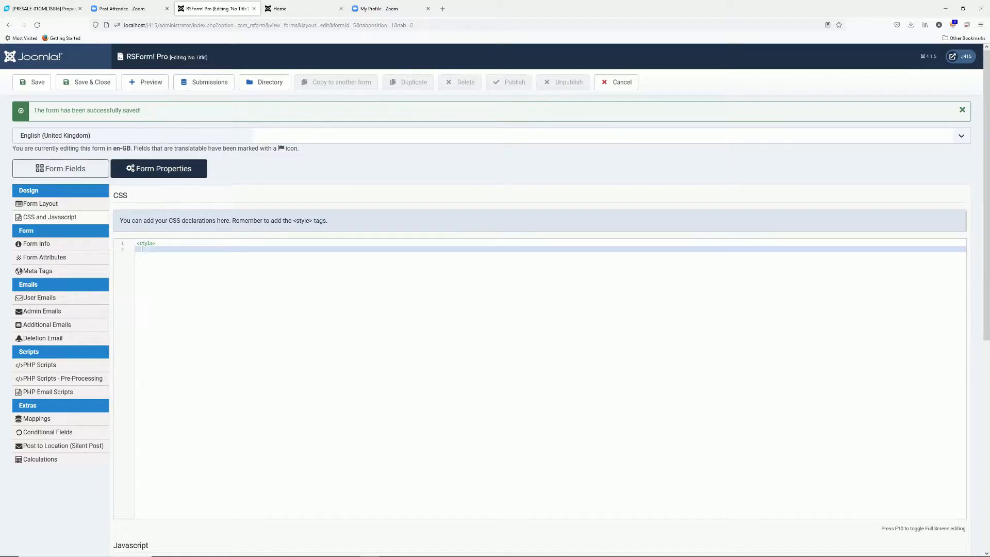
text(</style>)
key(Up)
key(Return)
Add the rule #userForm label {color: red;} inside the style block and save
click(301, 11)
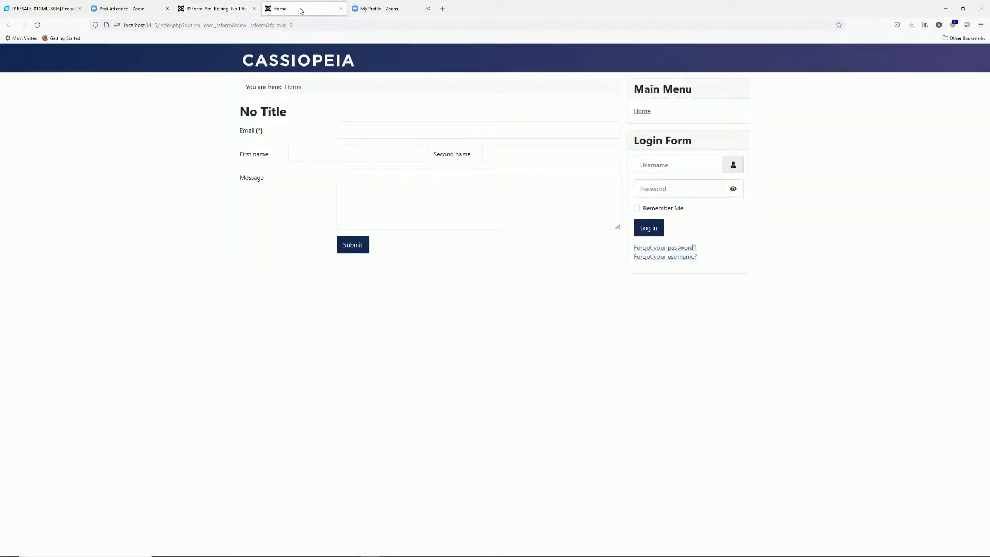
click(235, 11)
text(#)
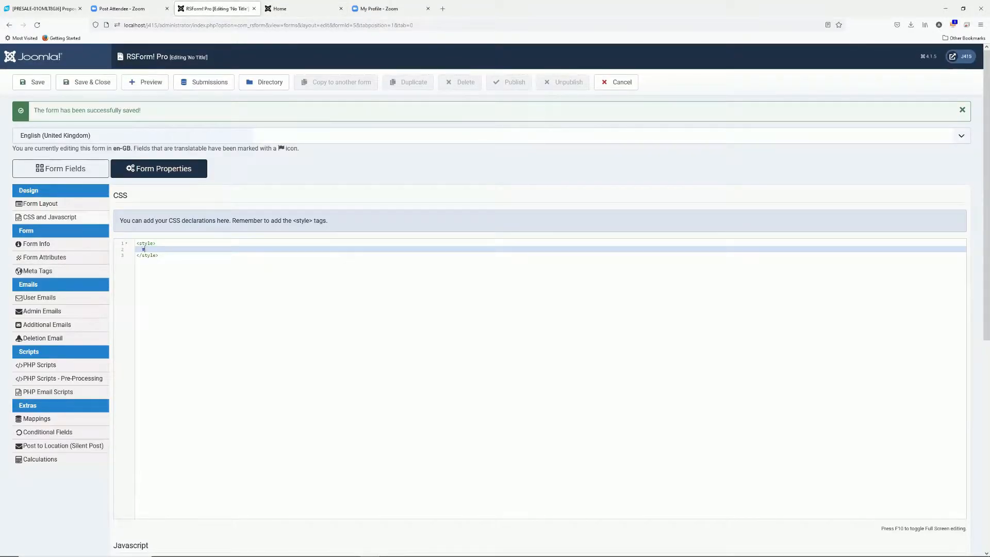
text(userForm)
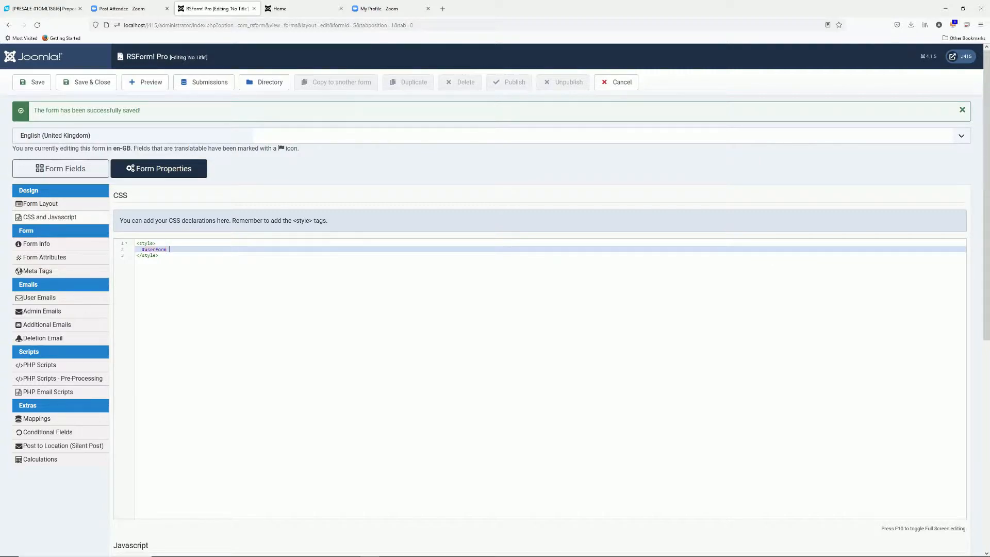
text( label)
text( {})
text(color: red)
text(;)
click(35, 82)
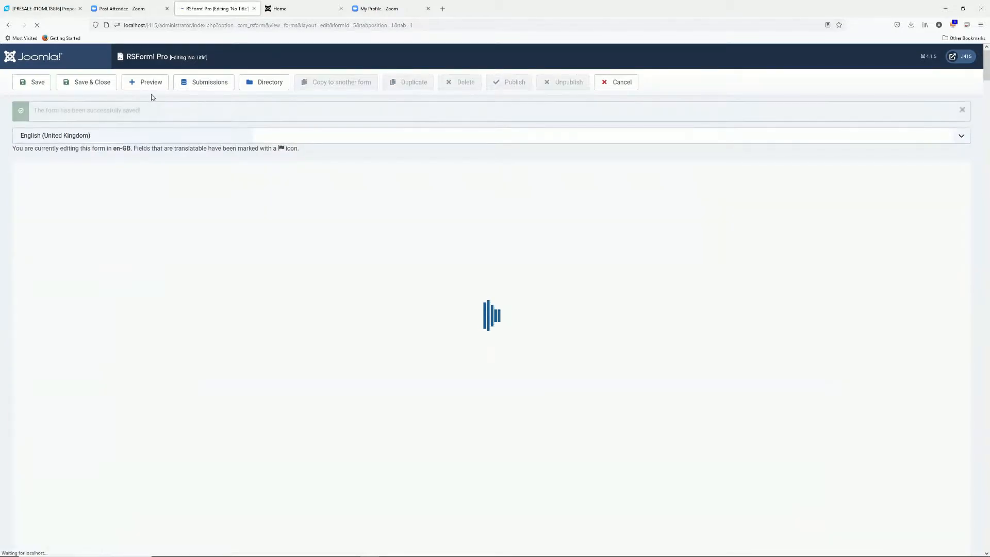
Reload the front-end form to see the labels turn red
click(299, 14)
key(F5)
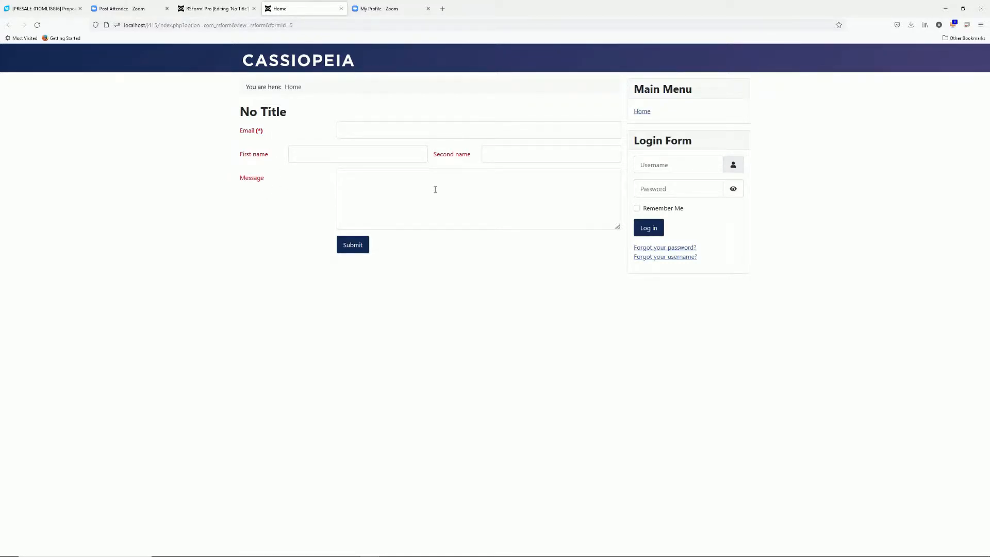
click(222, 11)
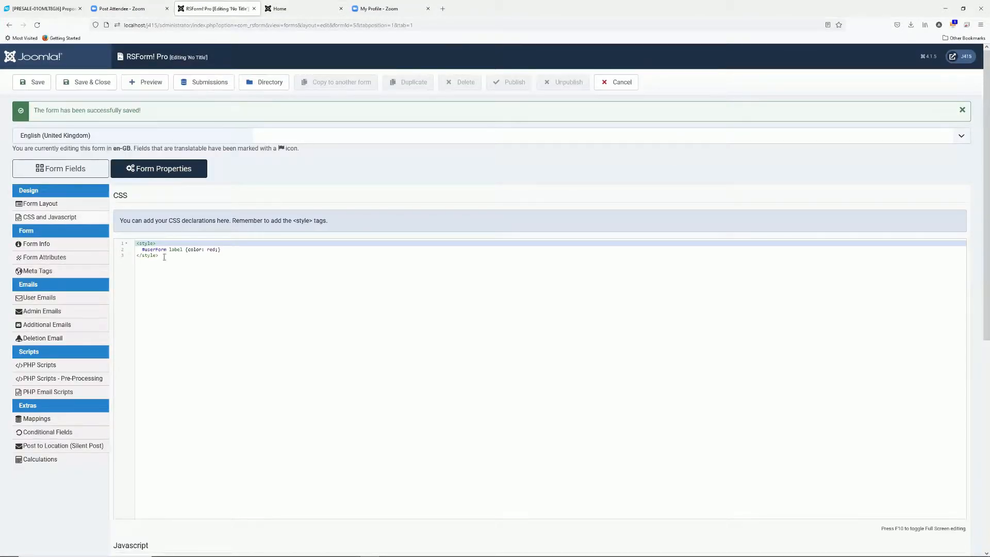
Delete all the custom CSS, save the form, and open Form Info
key(ctrl+a)
key(BackSpace)
click(32, 82)
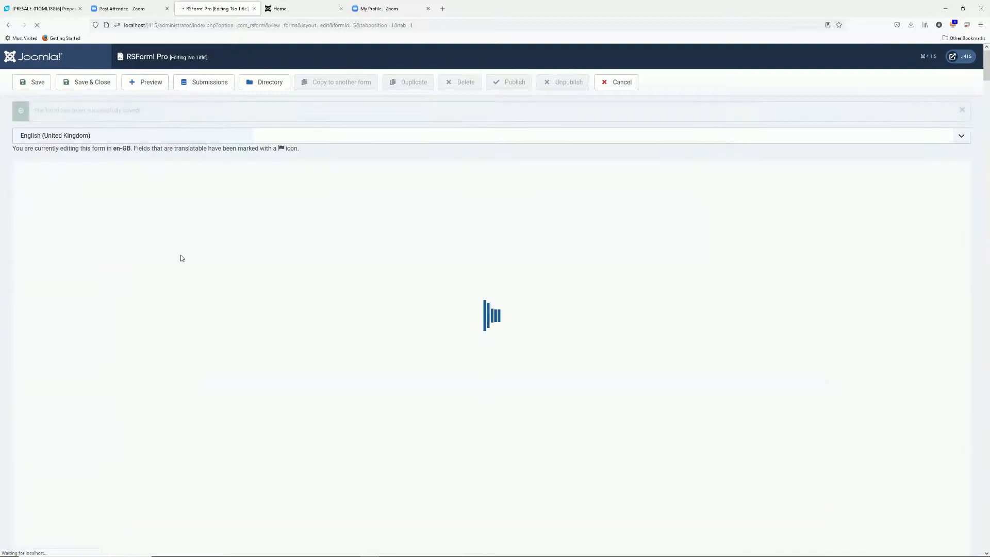
click(60, 245)
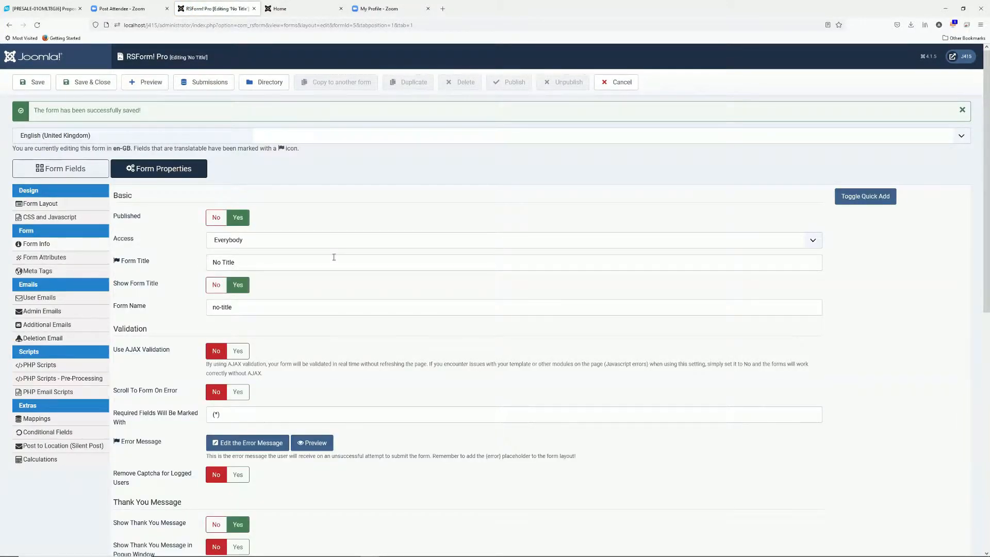
Replace 'No Title' and 'no-title' with 'This is the first form' and save, keeping Access Everybody
click(270, 243)
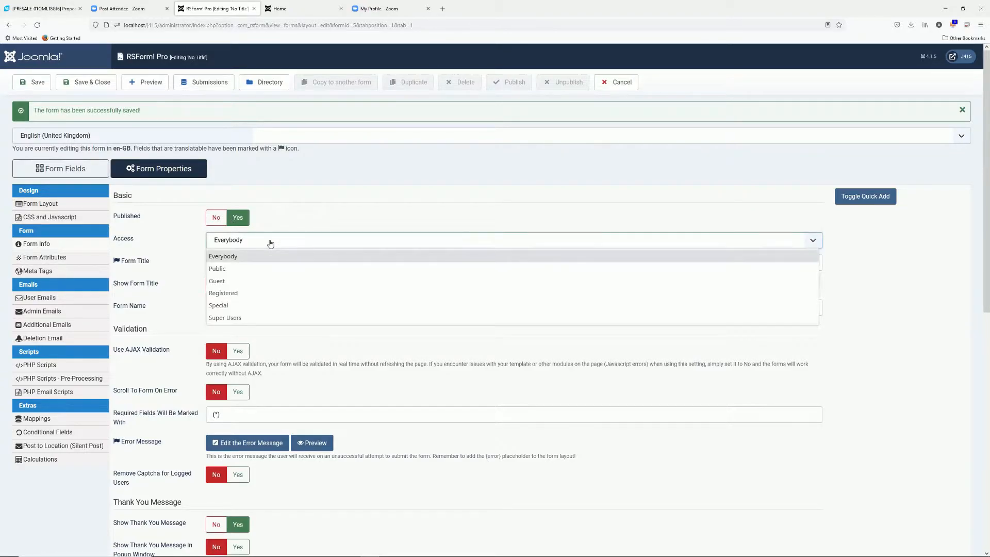
click(270, 244)
drag(239, 263, 166, 262)
text(This is the first form)
drag(221, 308, 134, 305)
text(Thi)
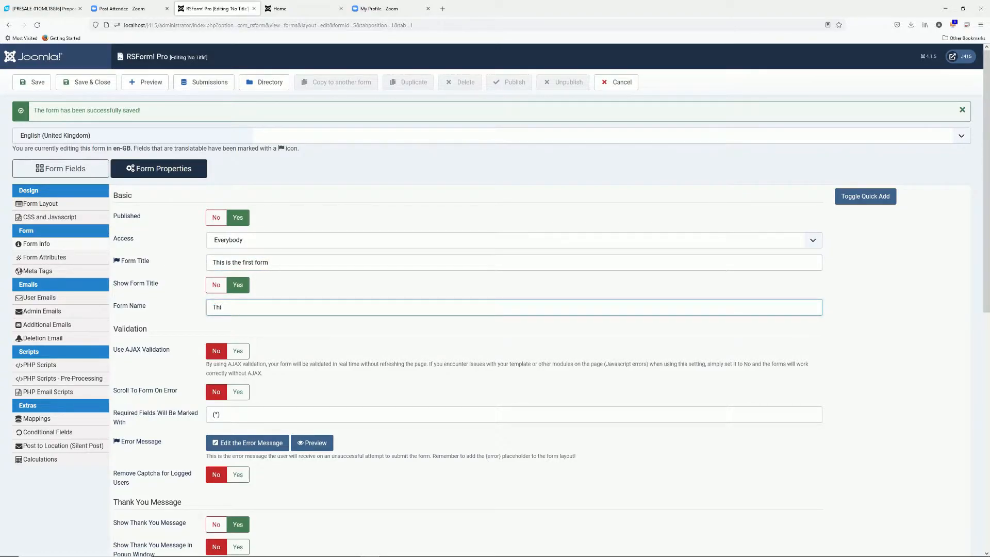
text(s is the first form)
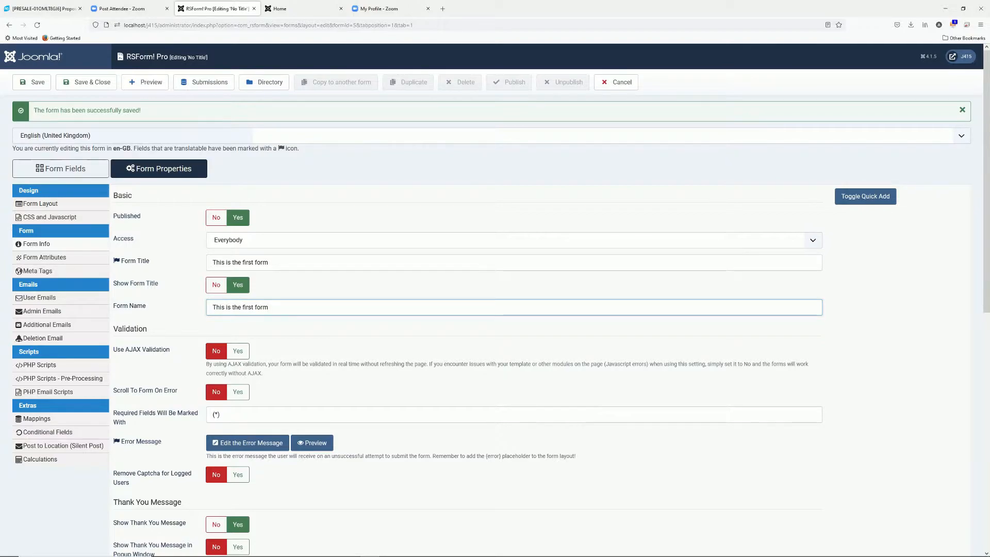
scroll(187, 287, down, 2)
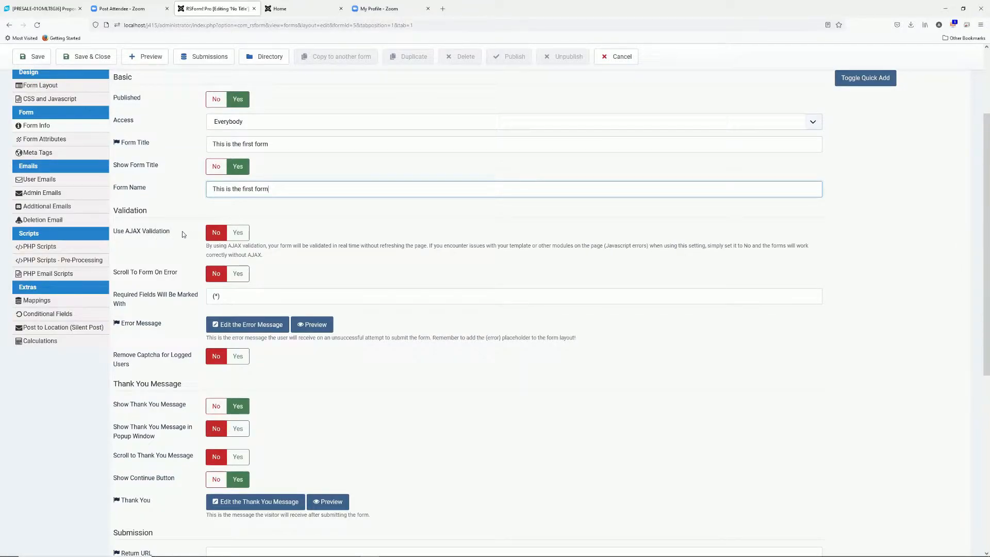
click(39, 59)
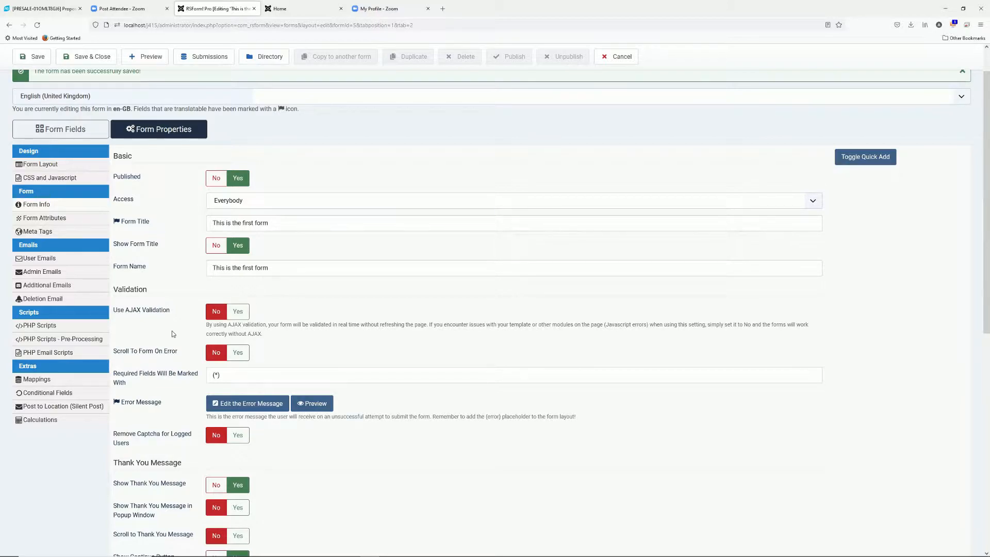
Change the required-field marker to 'This is required' and save
scroll(160, 334, down, 2)
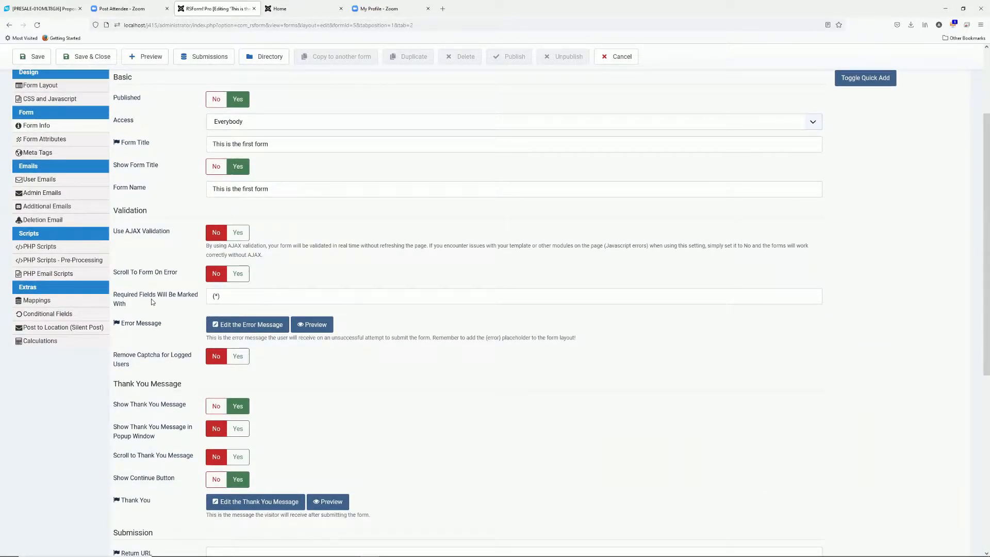
double_click(227, 295)
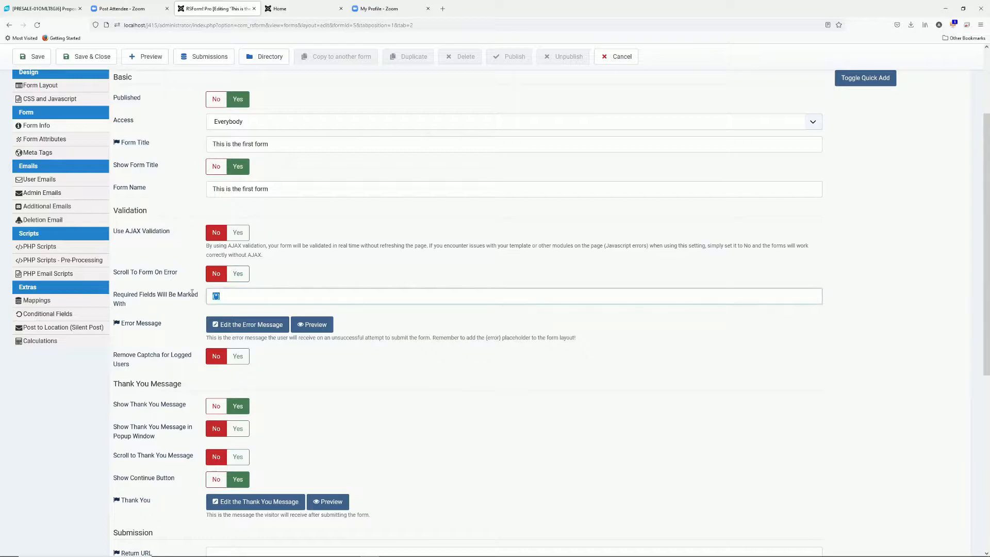
key(BackSpace)
text(This is required)
click(225, 273)
click(32, 57)
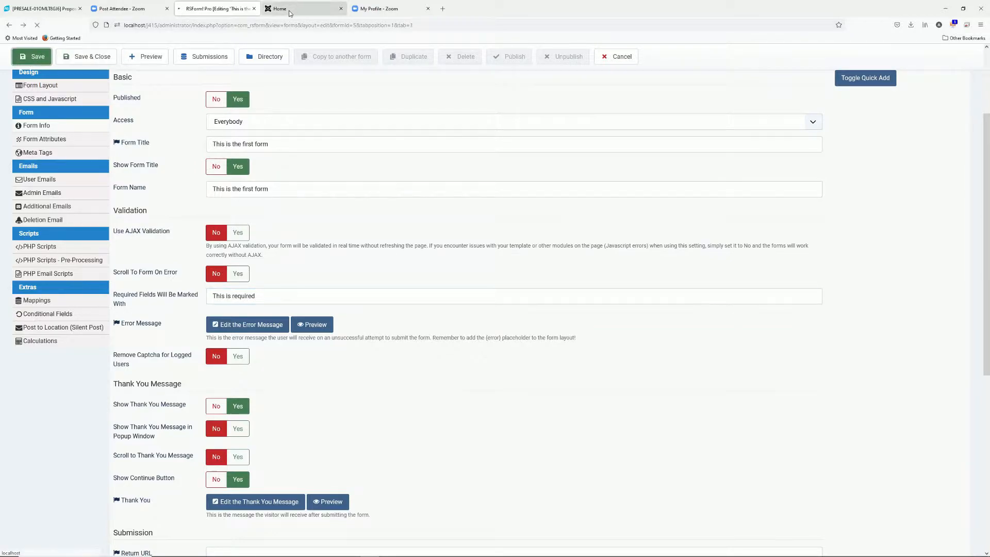
Reload the front-end form to see the new required-field marker
click(289, 9)
click(290, 25)
key(Return)
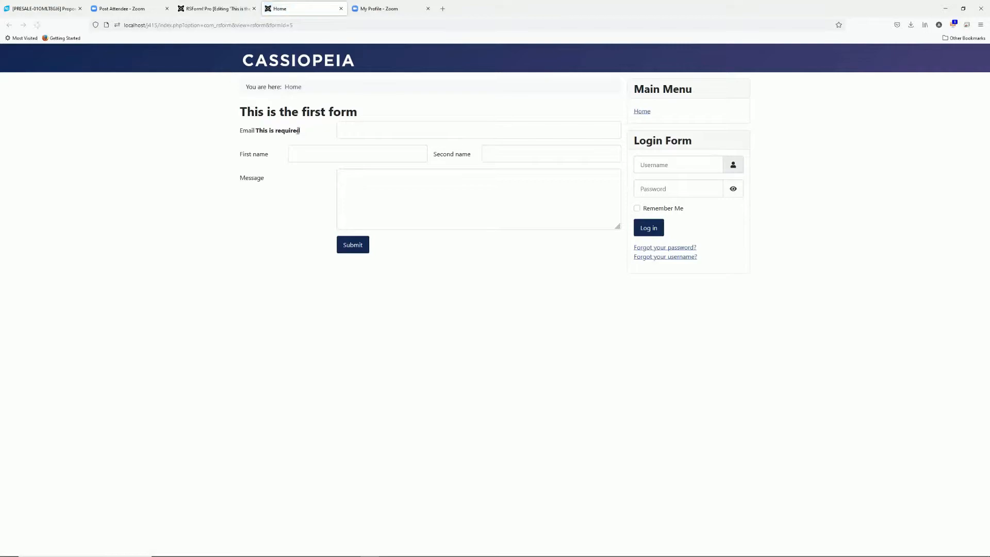
click(222, 8)
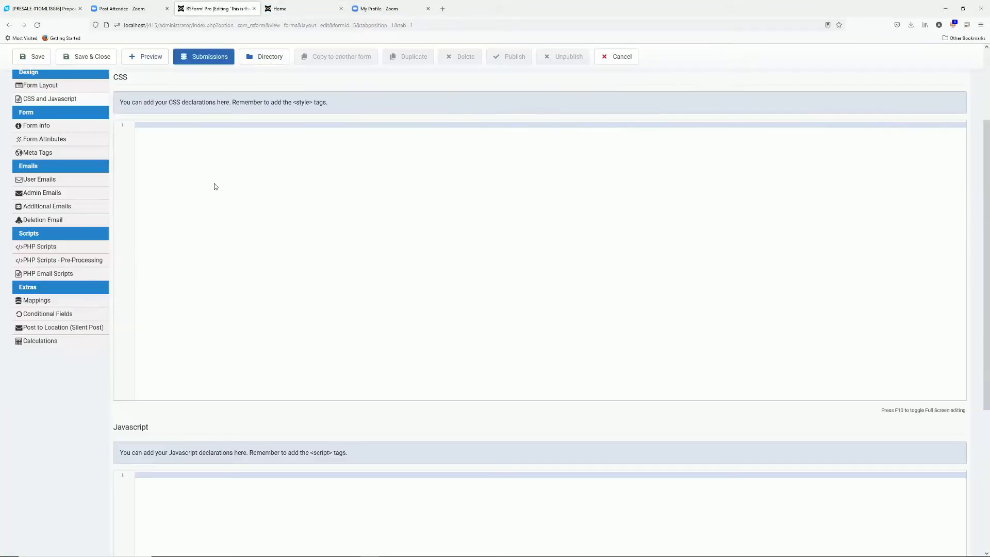
Set the required-field marker back to '*' in Form Info and save
click(61, 125)
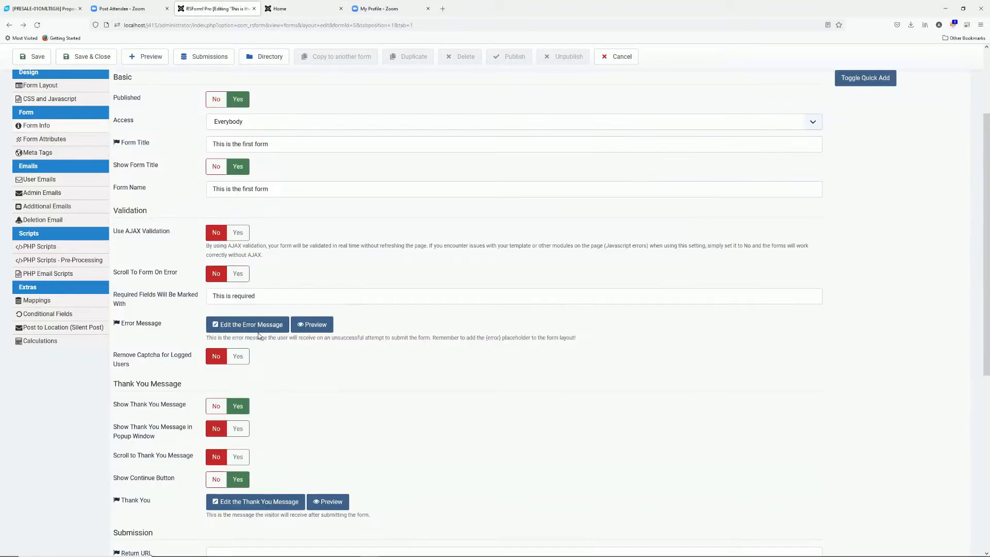
click(115, 306)
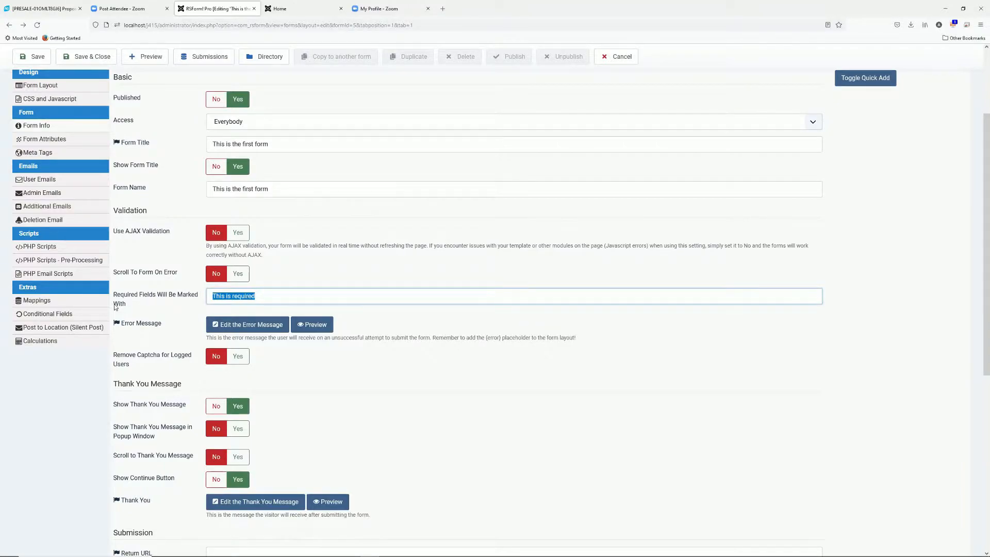
text(*)
click(40, 60)
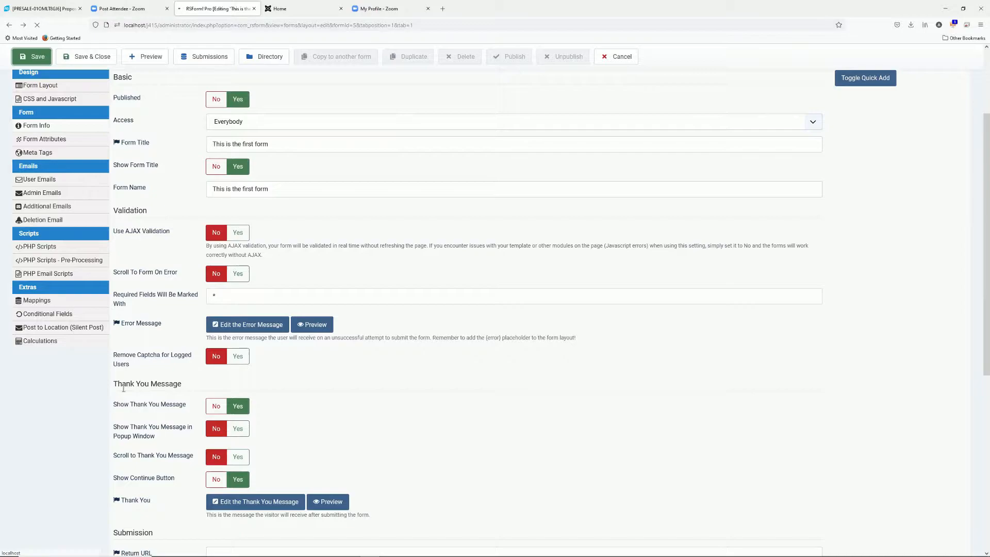
key(alt+Left)
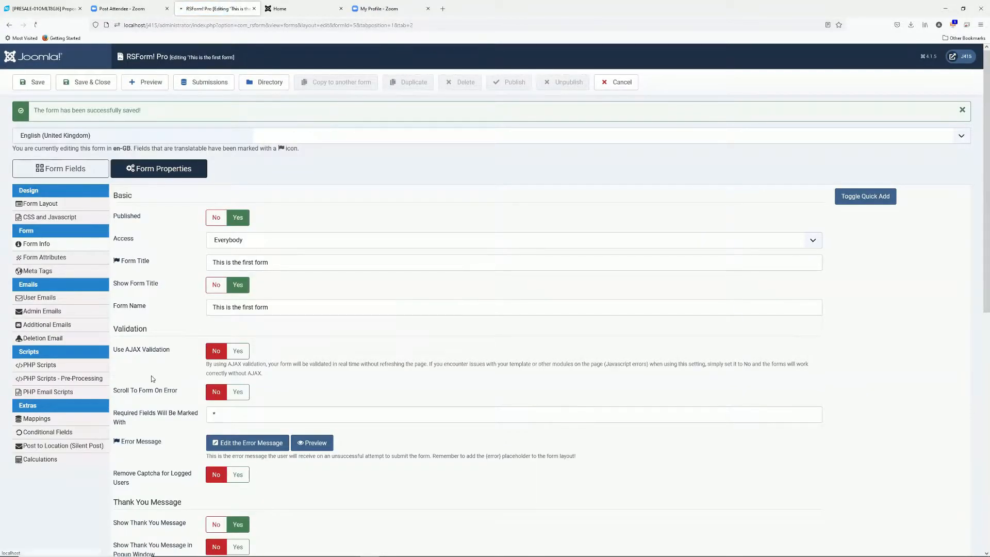
scroll(209, 209, up, 3)
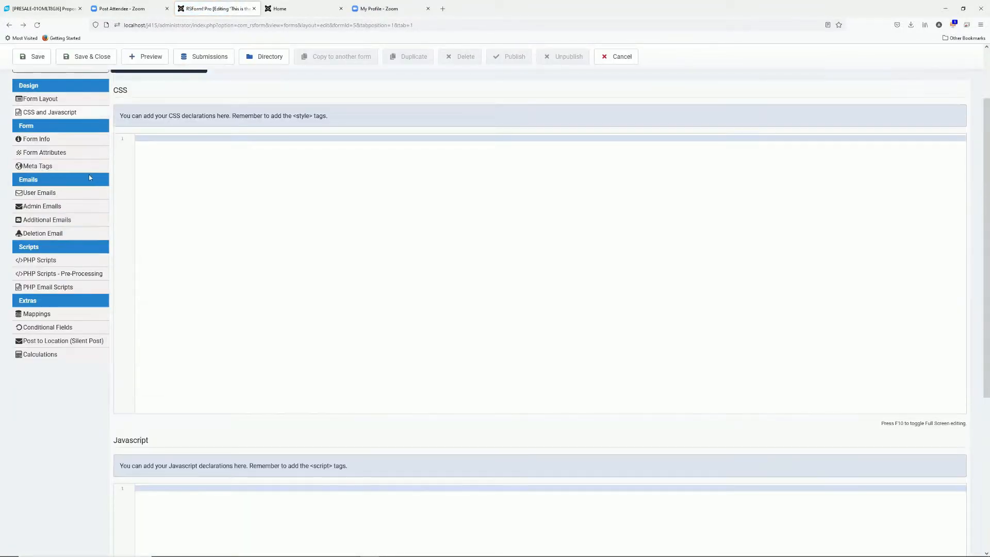
Write the thank-you message 'Hello {firstname:value},' then 'Thank you for the submission.' and save it
click(51, 142)
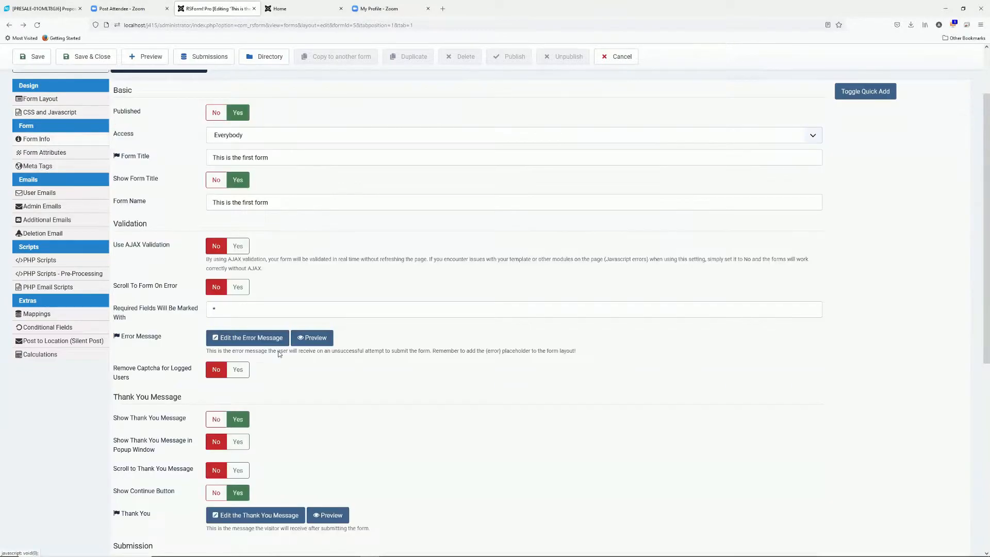
scroll(283, 345, down, 2)
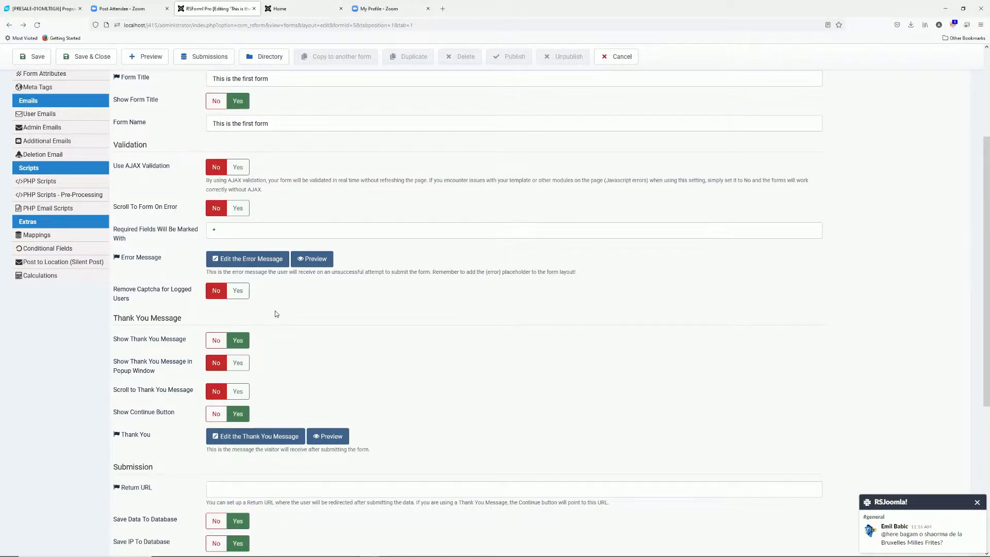
scroll(292, 321, down, 4)
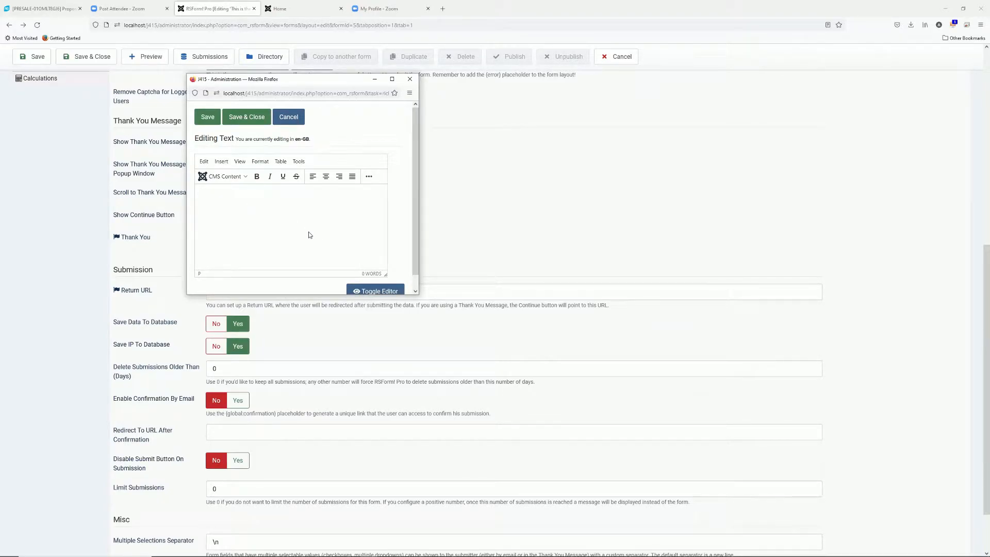
text(Hello {firstname:value},)
key(Return)
key(Return)
text(Thank you for the submission.)
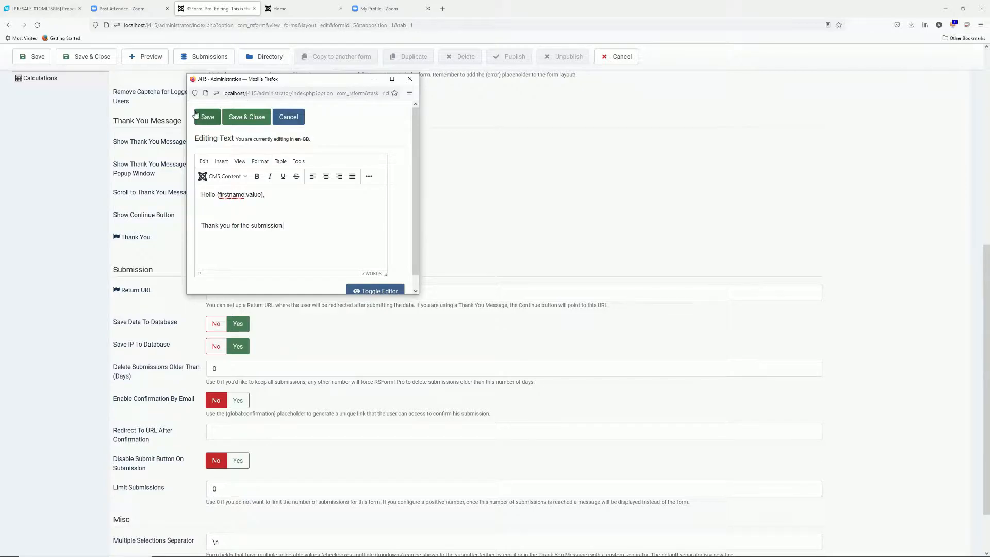
click(238, 122)
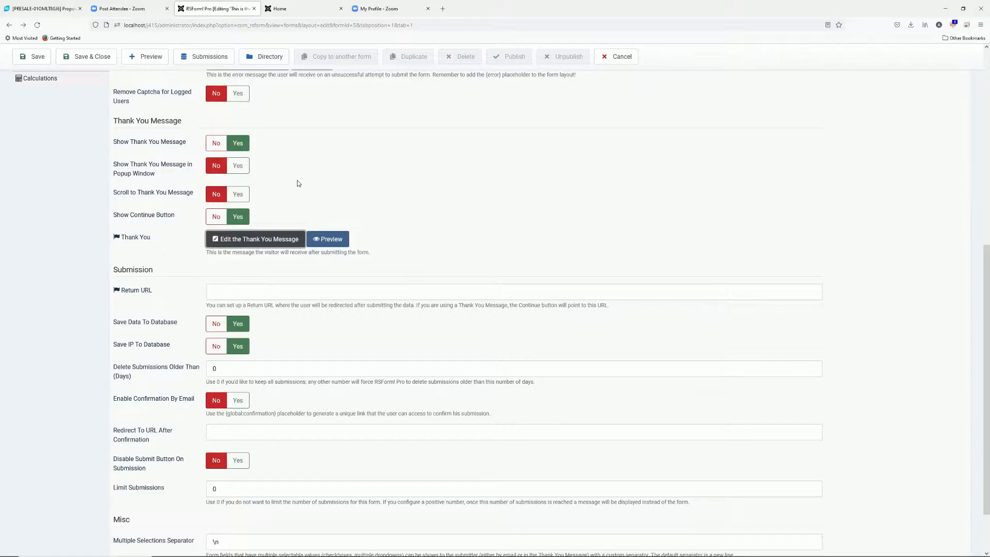
Reload the front-end form to pick up the new thank-you message
click(287, 9)
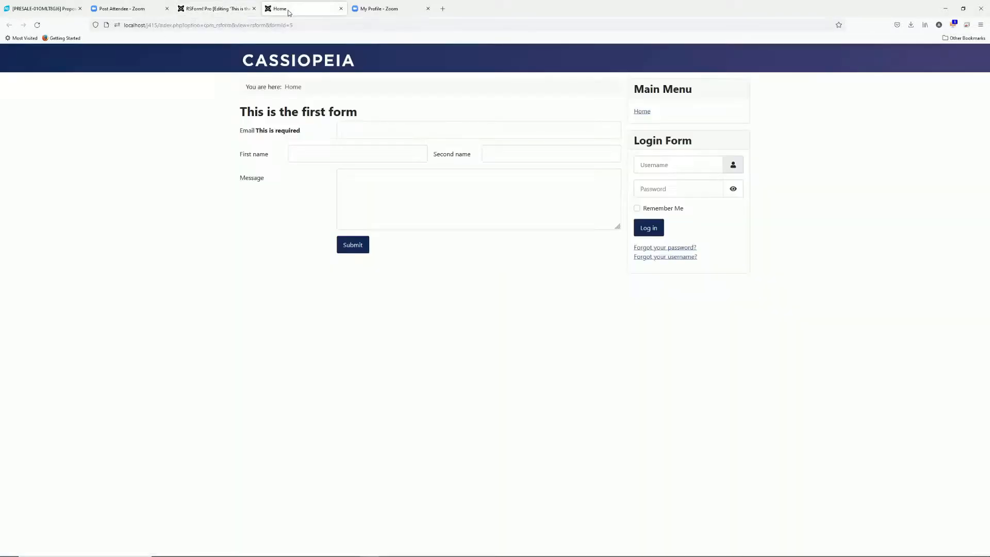
click(235, 16)
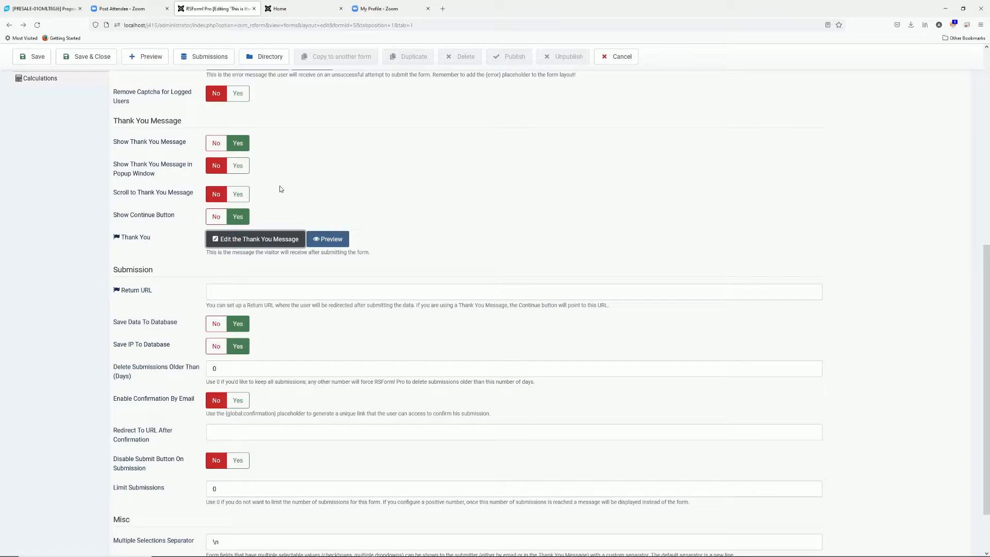
scroll(304, 178, up, 3)
click(285, 9)
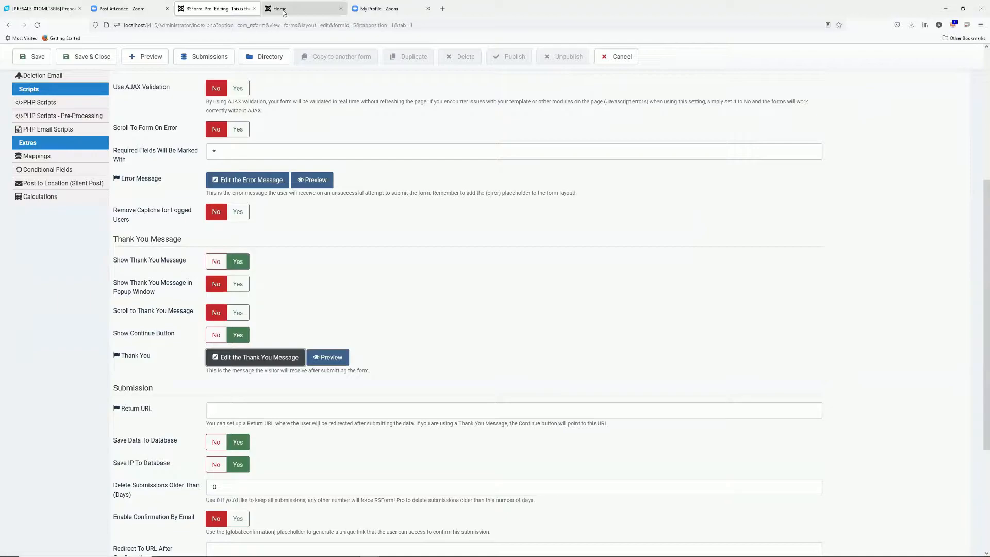
click(365, 130)
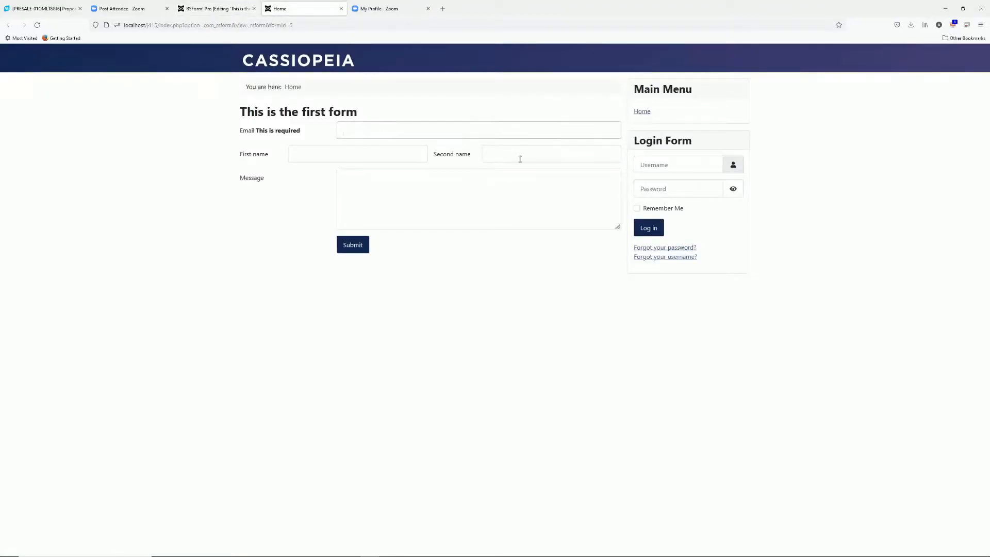
key(F5)
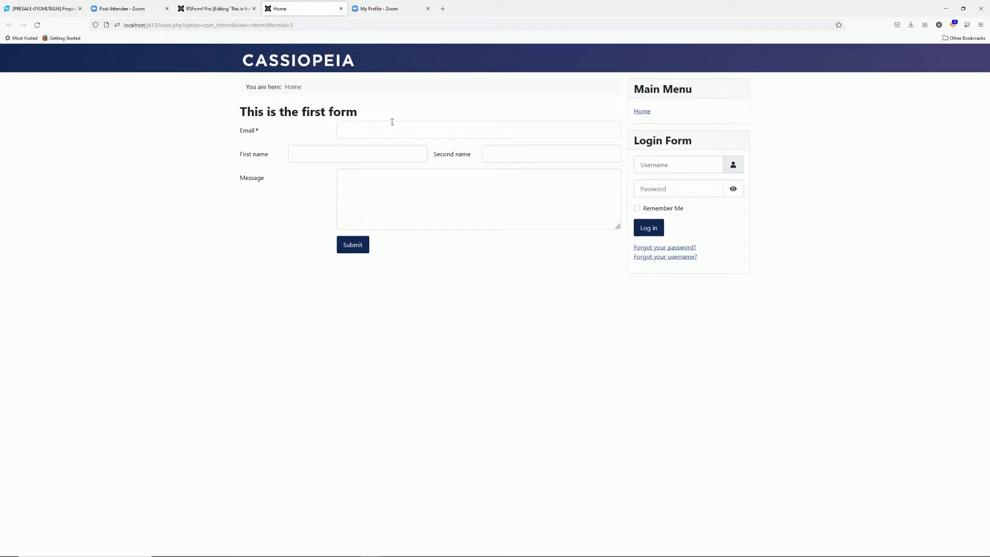
Submit a test entry with a sample email, first and second name, and 'this is my message'
click(361, 127)
text(joh)
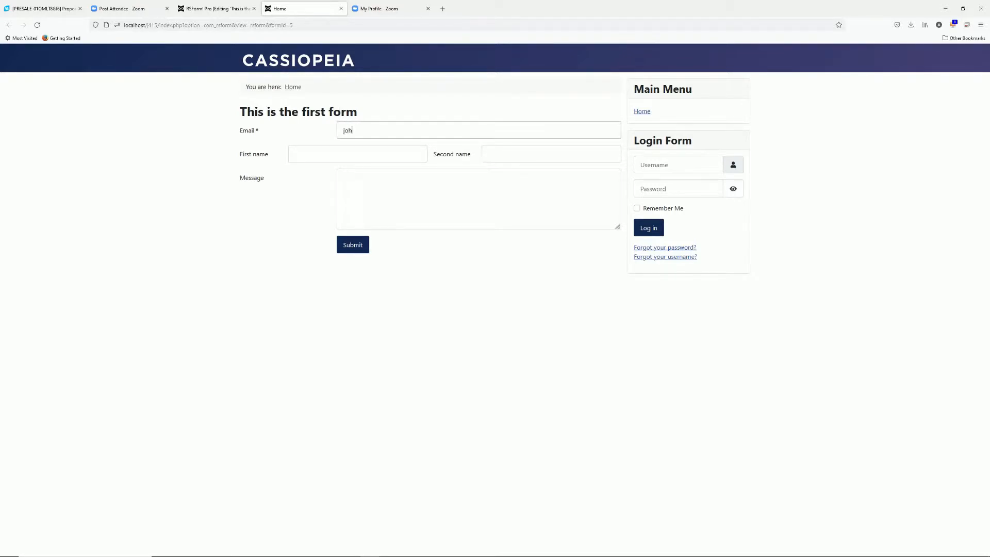
text(n@doe.com)
key(Tab)
text(John)
key(Tab)
text(Doe)
click(398, 199)
text(this is my message)
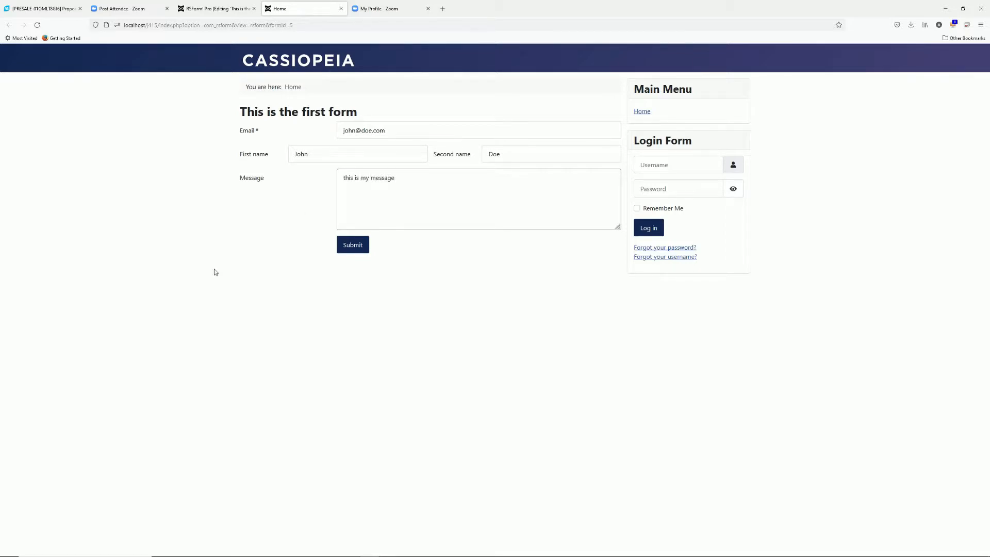
click(358, 246)
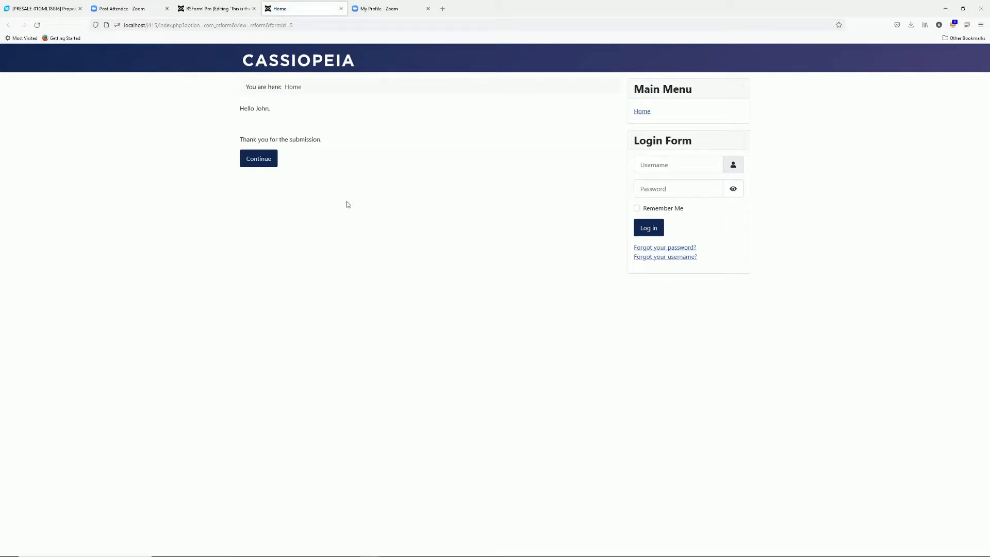
Check the first name in the greeting, continue to the blank form, and return to admin
drag(255, 108, 272, 111)
click(259, 159)
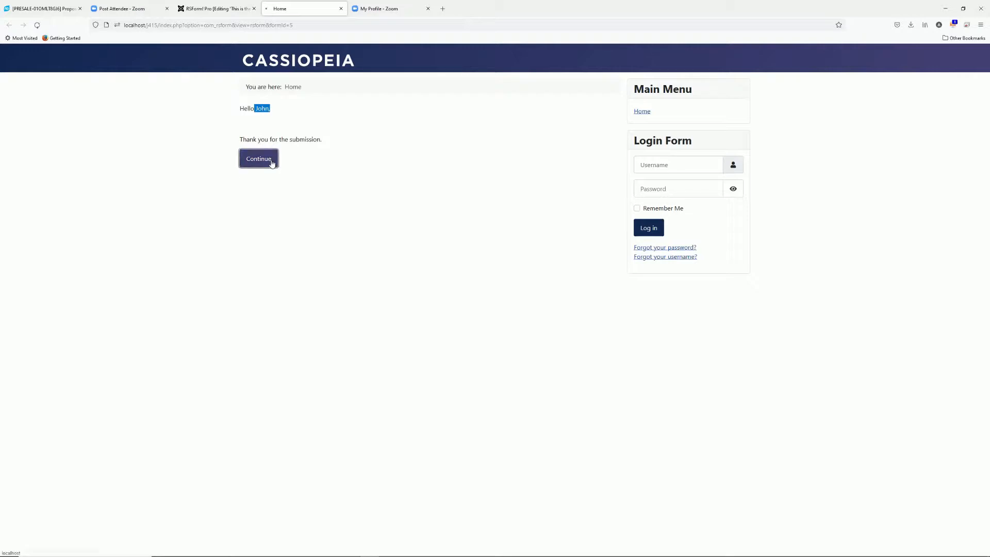
click(216, 11)
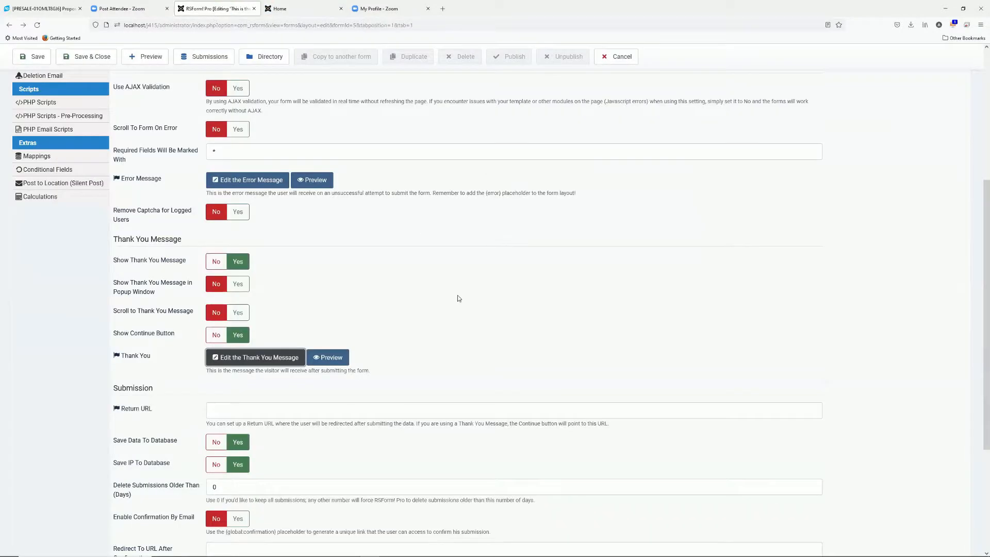
scroll(372, 278, down, 2)
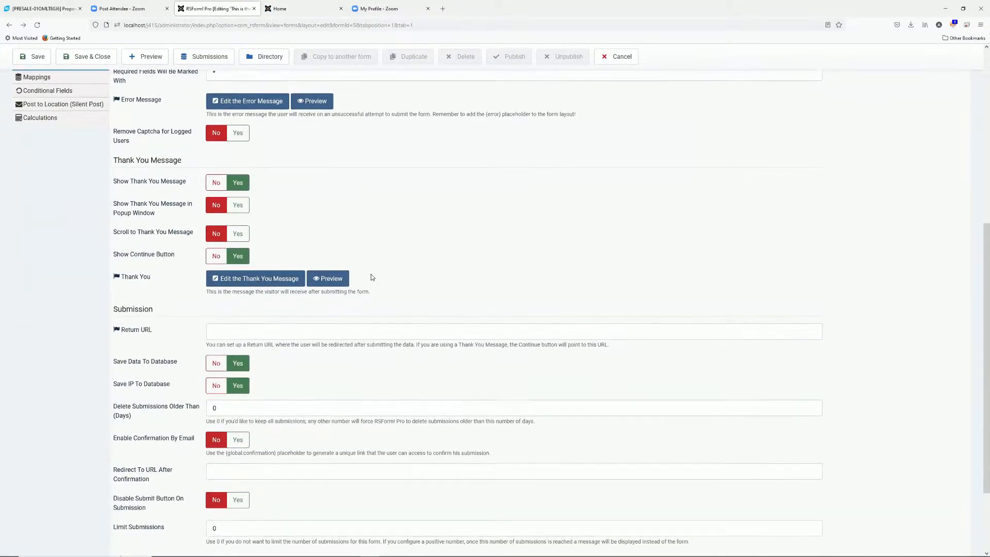
scroll(371, 277, down, 1)
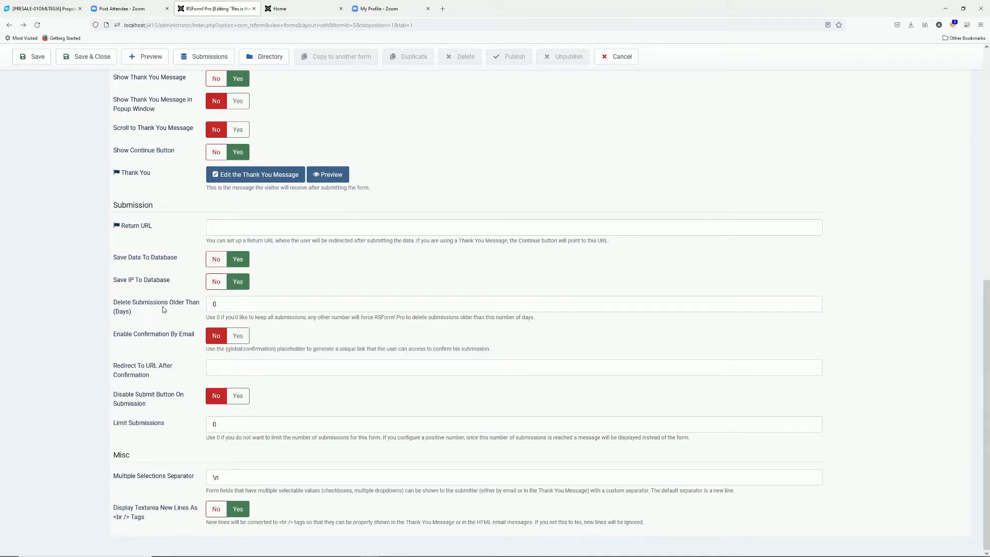
Open Form Attributes and inspect the CSS ID value userForm
scroll(171, 306, up, 8)
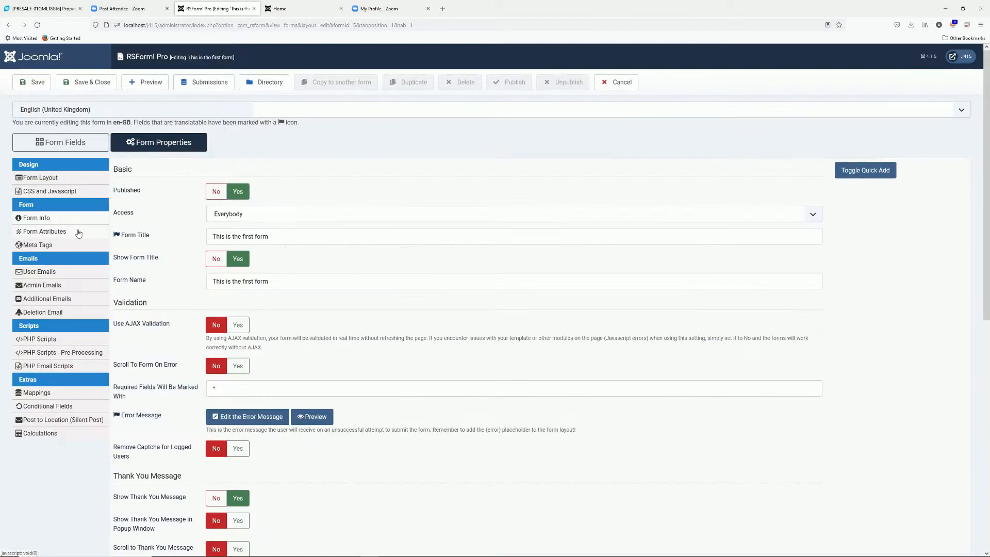
click(78, 233)
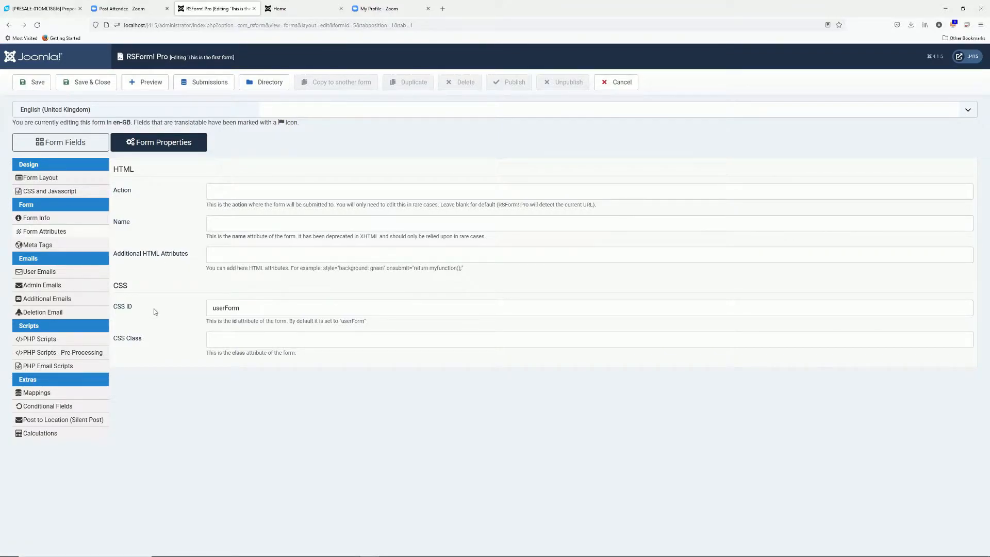
drag(243, 309, 204, 304)
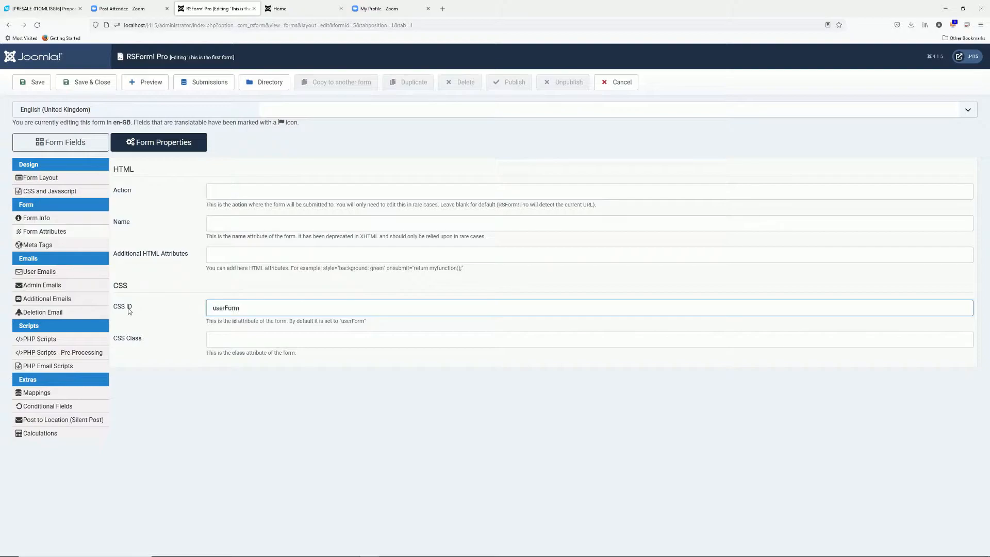
click(272, 304)
Go through Meta Tags to the form's User Emails settings
click(55, 246)
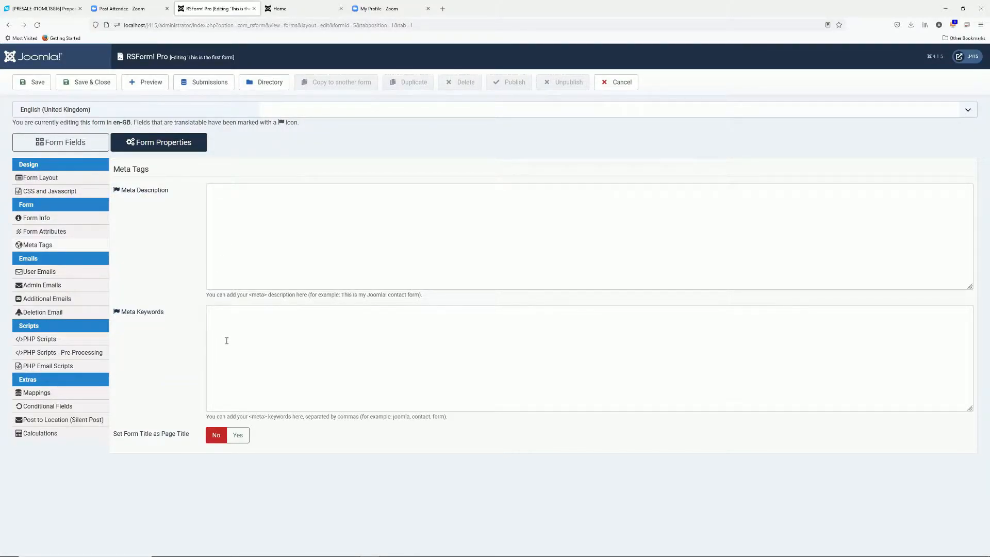
click(58, 271)
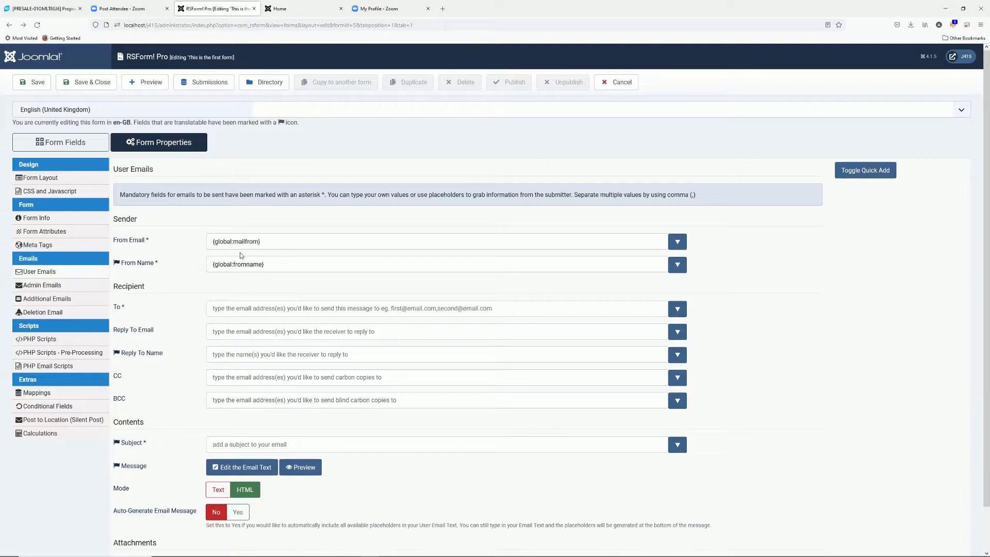
Enter the sender's address as From Email, their name as From Name, and {email:value} as recipient
triple_click(268, 242)
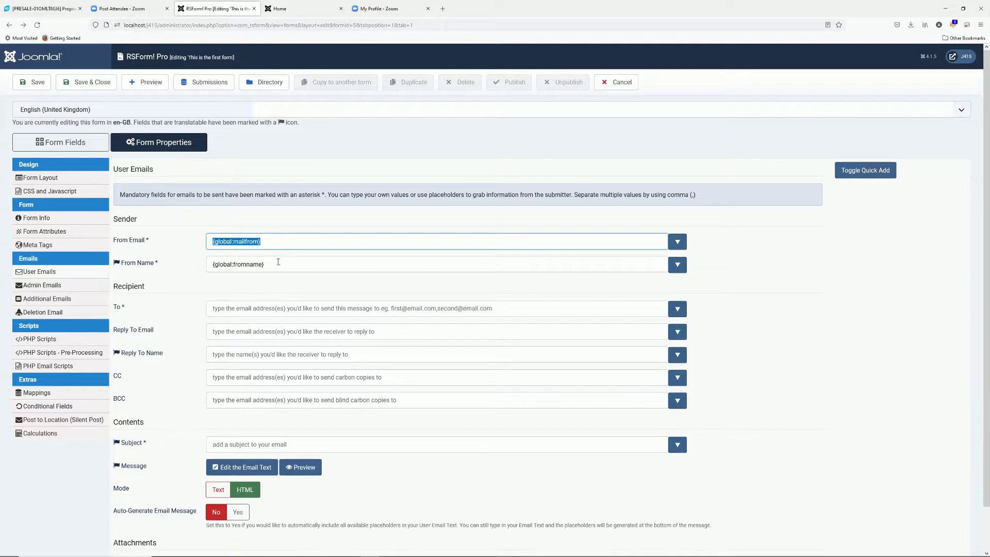
click(277, 264)
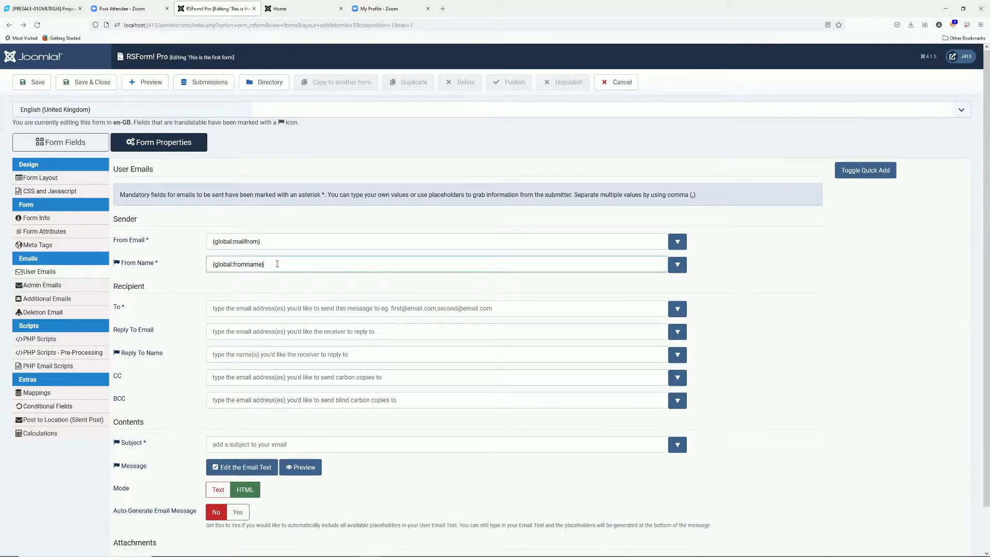
click(274, 243)
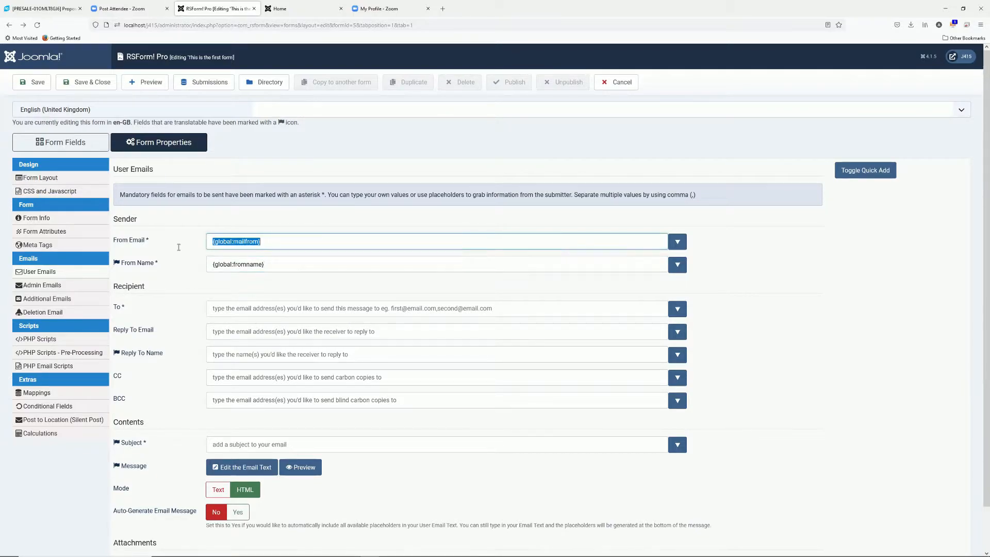
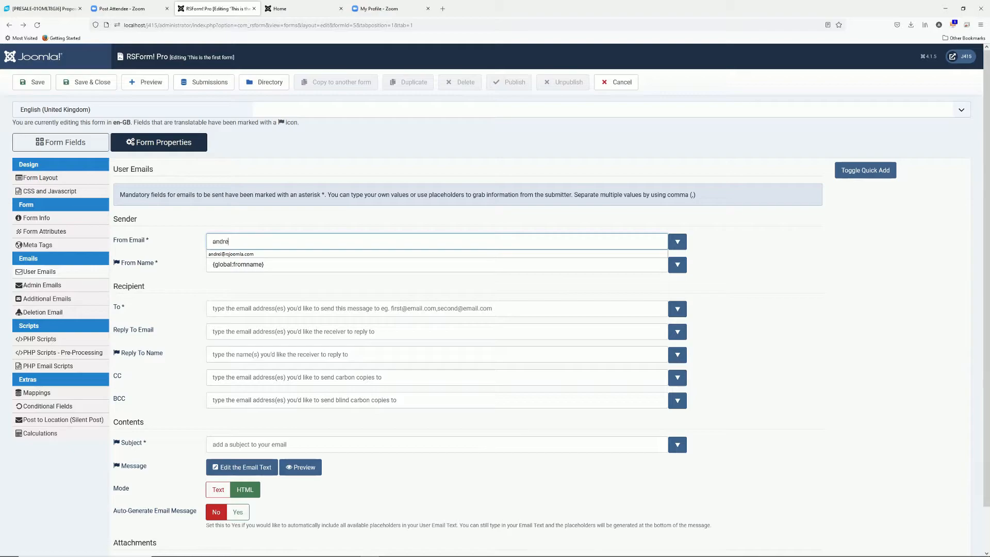
key(Tab)
key(Tab)
text(Andrei)
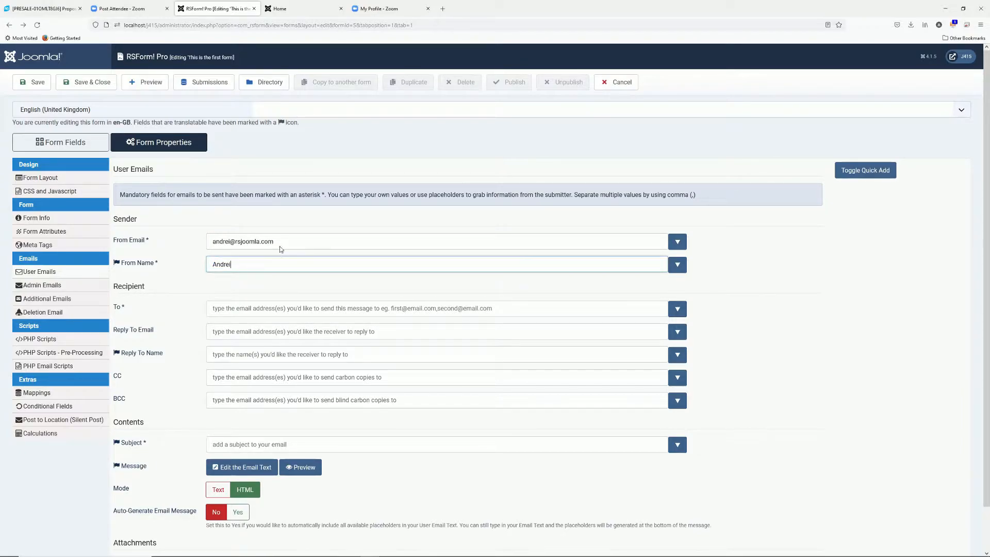
click(252, 304)
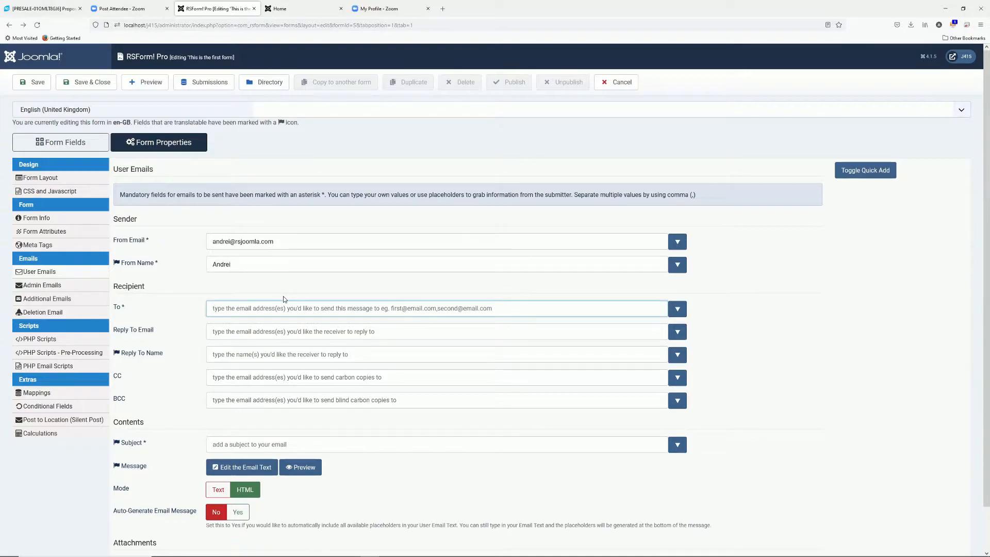
text({email:value)
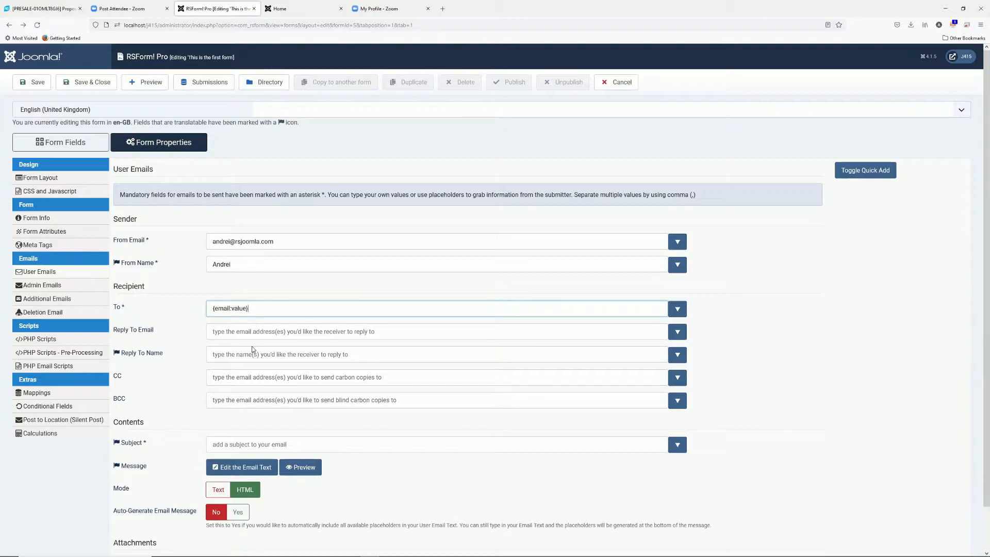
scroll(253, 348, down, 2)
Give the user email subject 'Thank you for the form submission' and a 'Hello {firstname:value}' text, then save
click(466, 393)
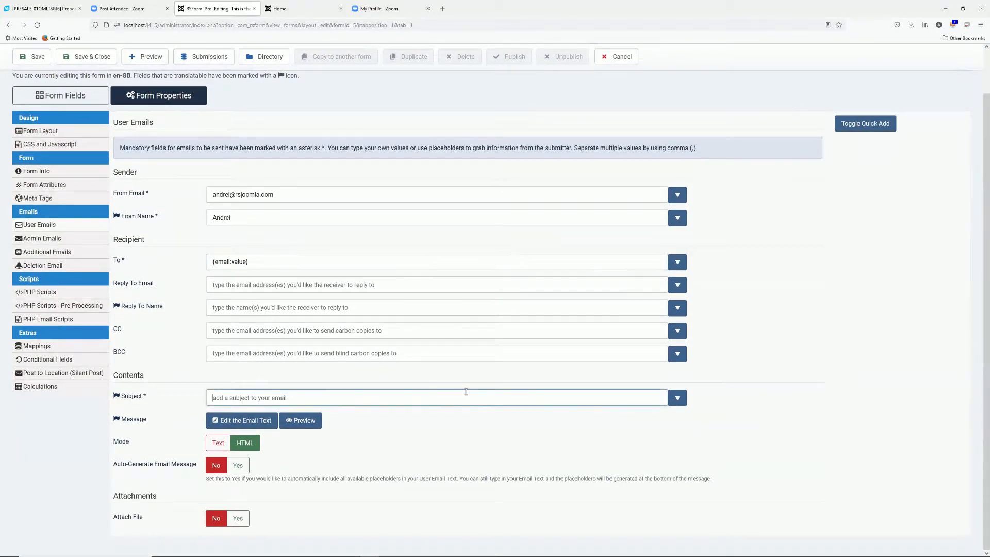
text(Thank y)
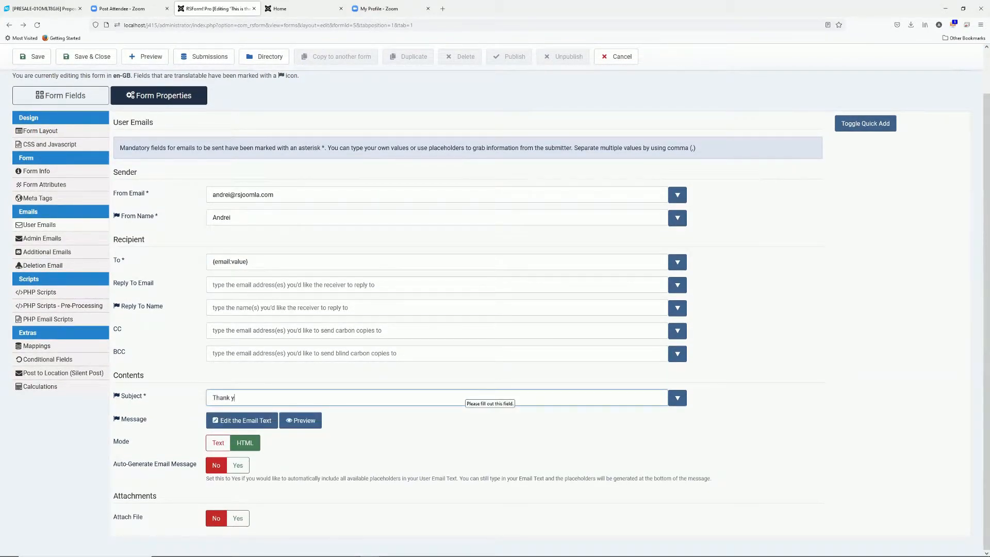
text(ou for the form submission)
click(247, 421)
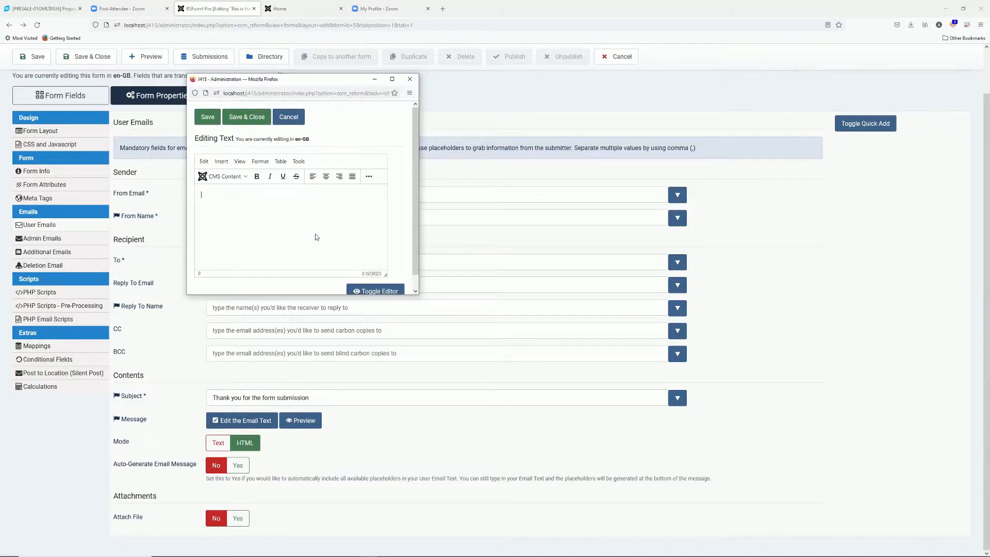
text(Hell)
text(o {})
text(firstname)
text(:value)
text(Thank you for th)
text(e submission.)
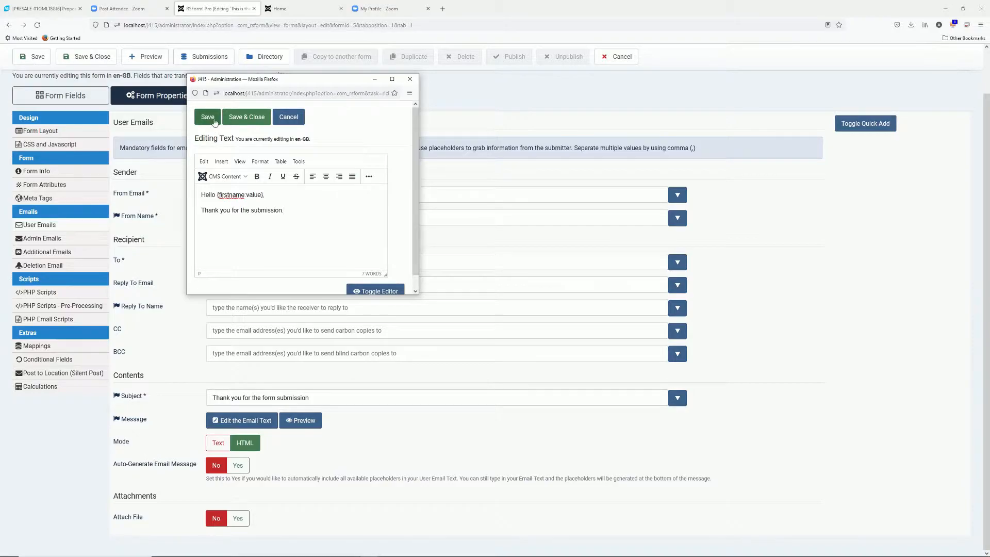
click(246, 117)
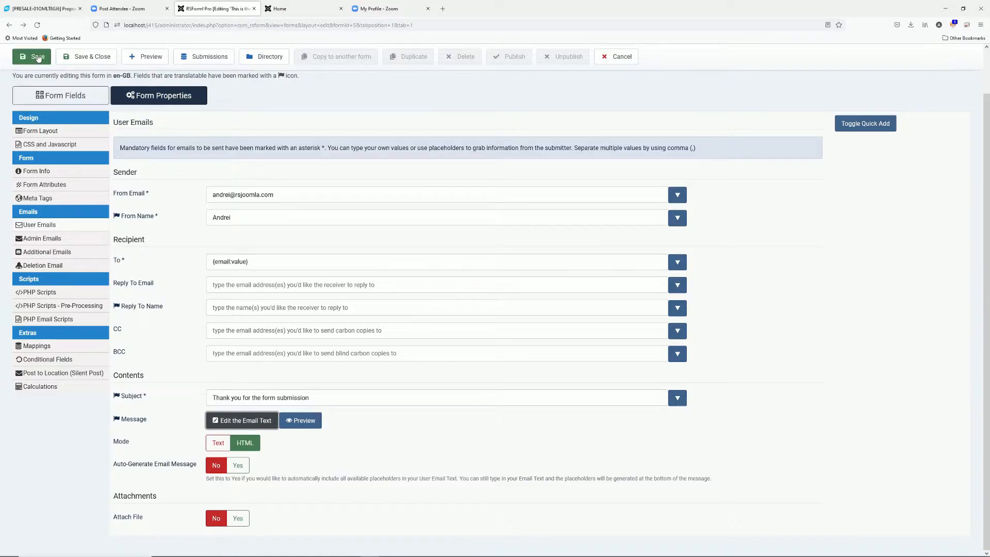
click(38, 58)
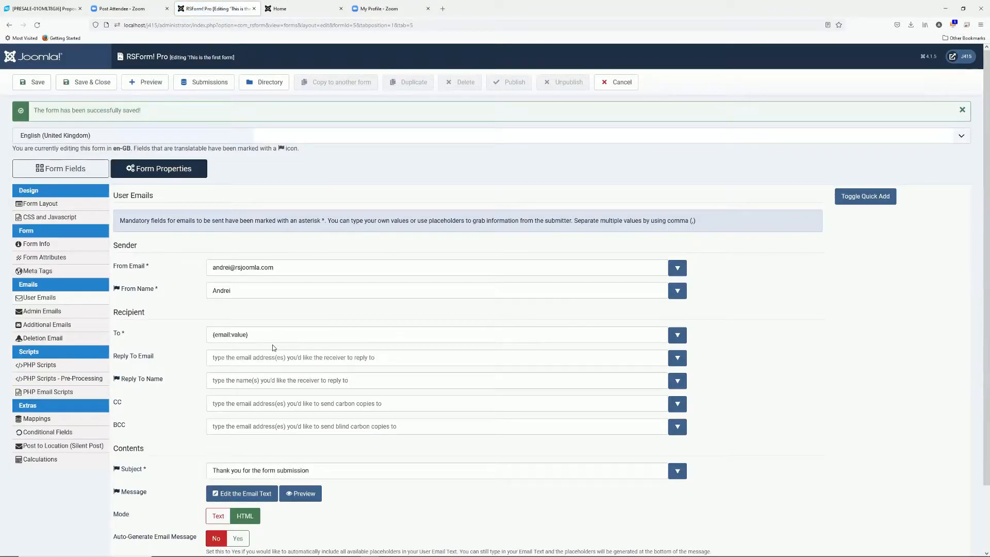
Reload the front-end form and submit it with a test email, 'test', 'mister' and 'this is my message'
click(294, 10)
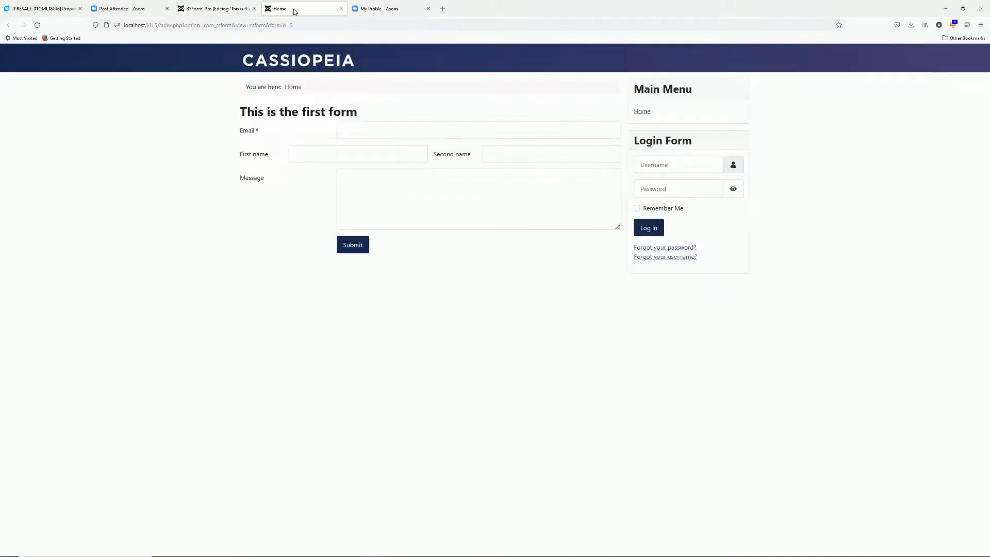
click(292, 21)
key(Return)
click(361, 136)
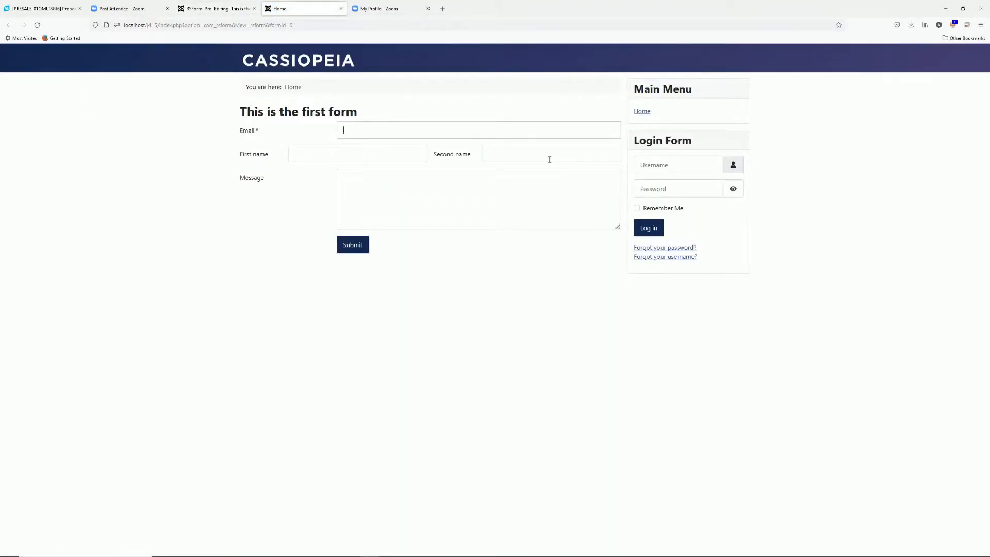
text(andre)
key(BackSpace)
key(BackSpace)
text(ndrei@test)
text(.com)
text(te)
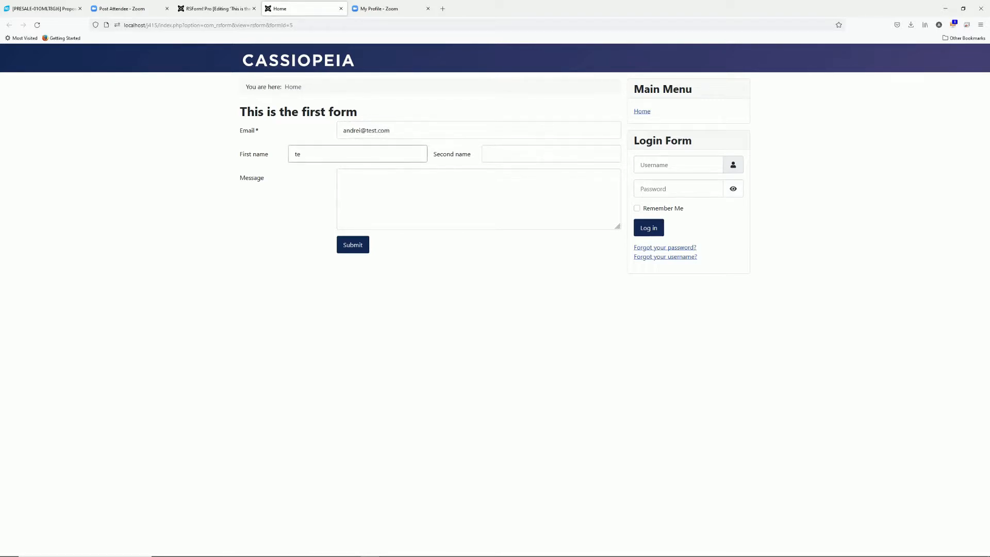
text(st)
key(Tab)
text(mister)
key(Tab)
text(this )
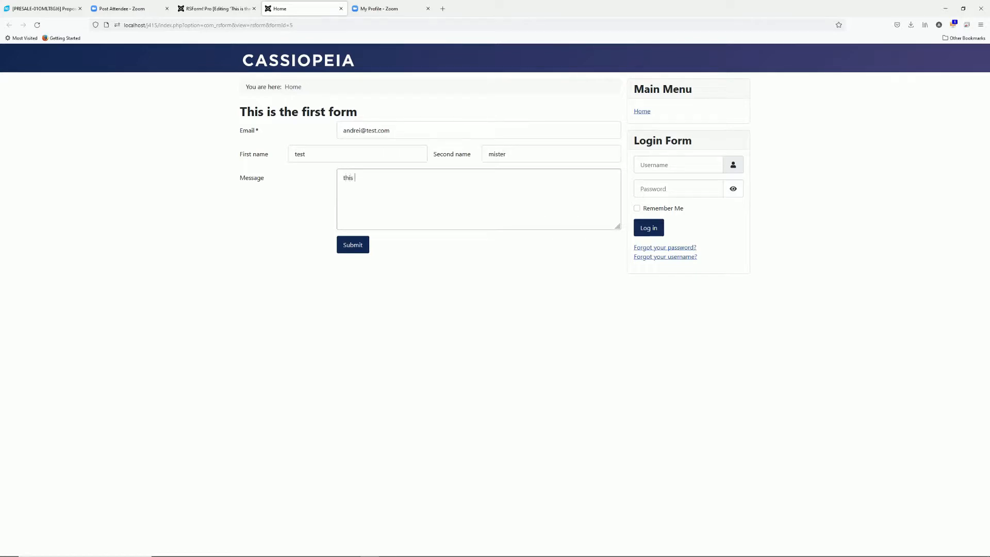
text(is my message)
click(355, 250)
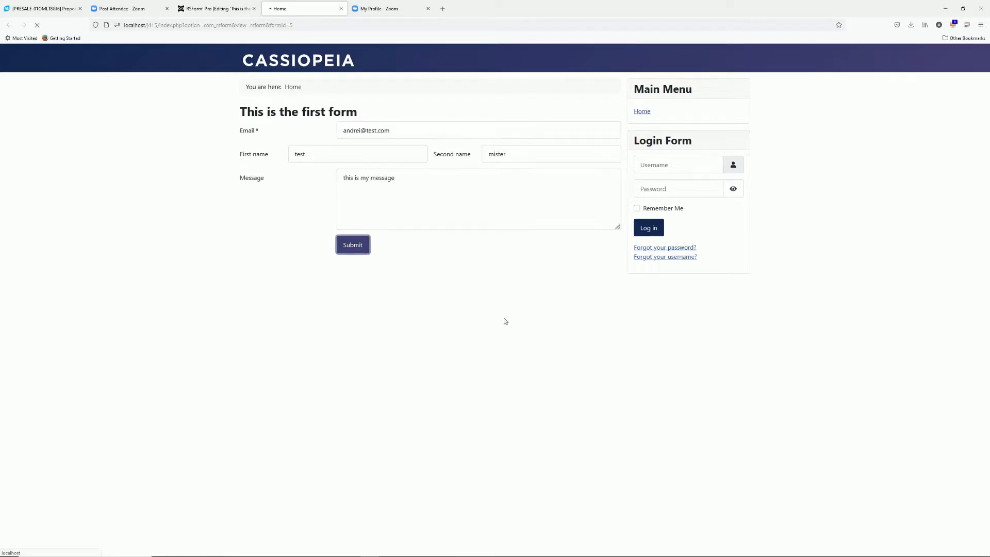
Open the newest mail file from the xampp mailoutput folder
key(alt+Tab)
key(alt+Tab)
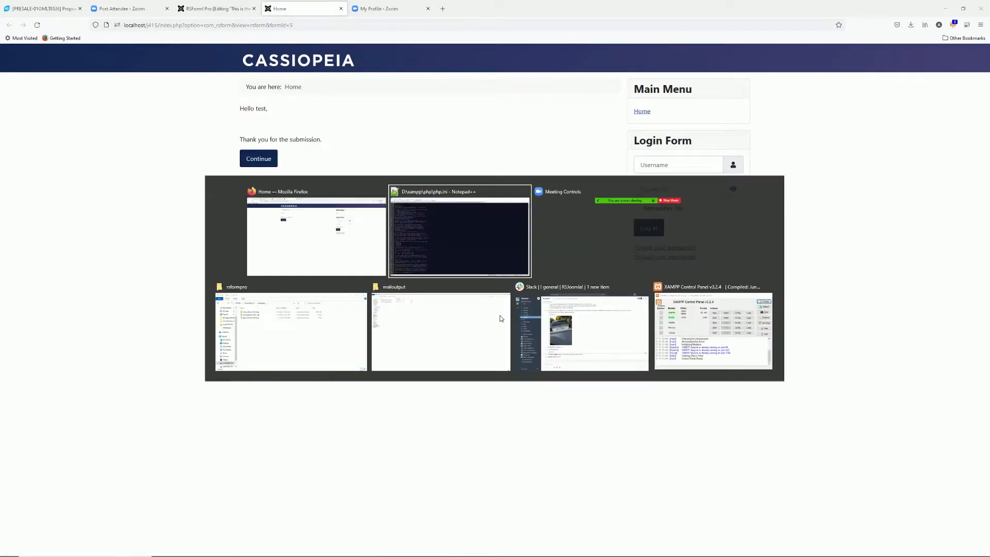
key(alt+Tab)
key(alt+Tab)
key(alt+Tab)
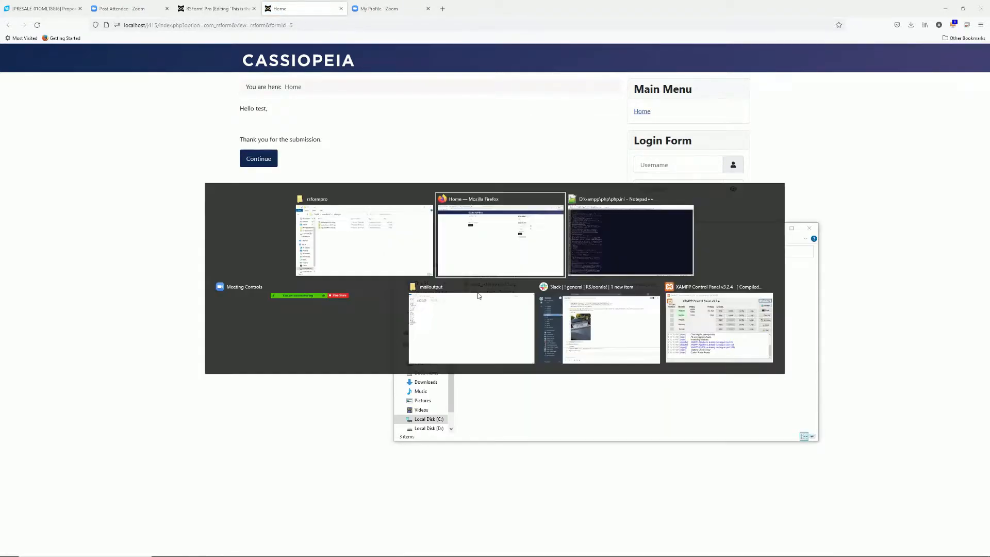
key(alt+Tab)
key(alt+Tab)
key(alt+Tab)
key(alt+Tab)
key(alt+Tab)
key(alt+Tab)
key(alt+Tab)
key(alt+Tab)
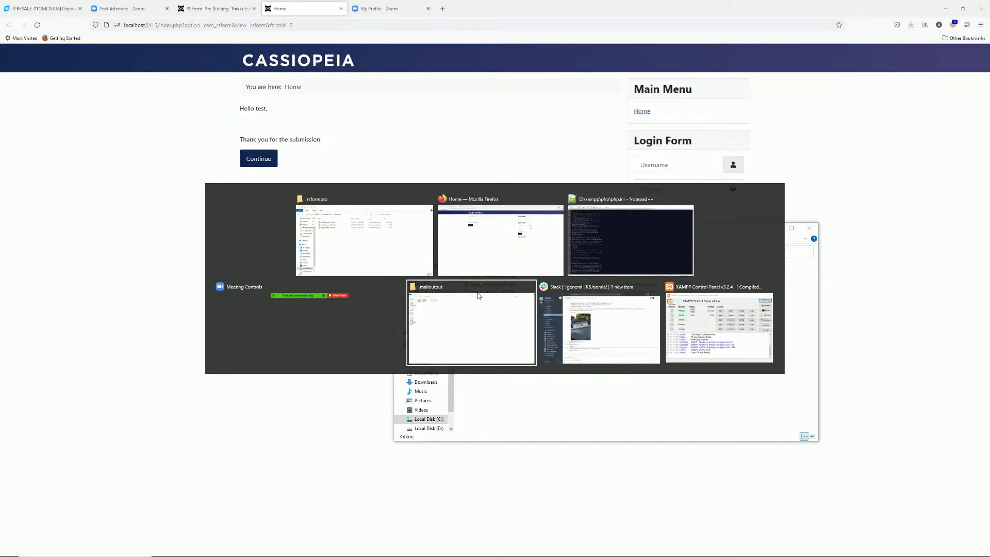
click(112, 67)
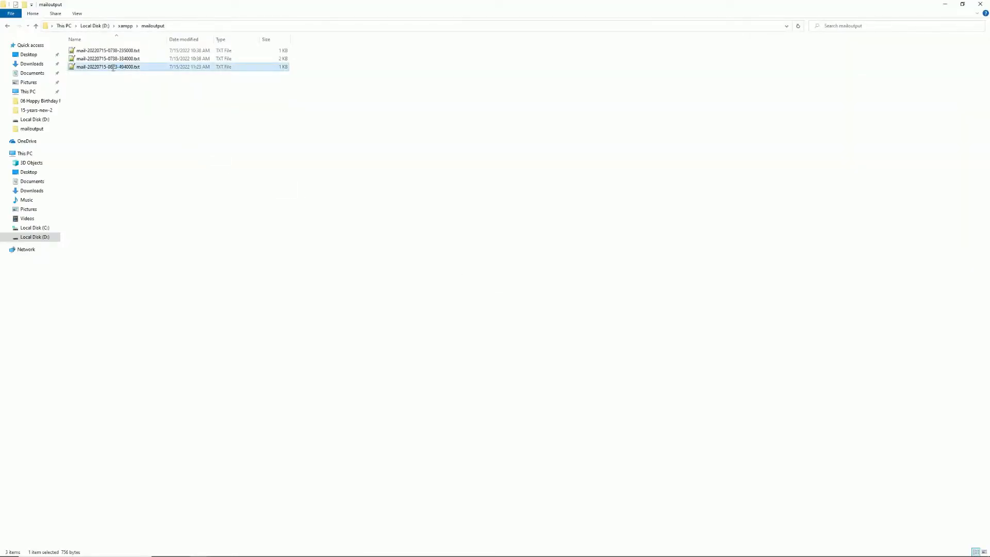
double_click(113, 67)
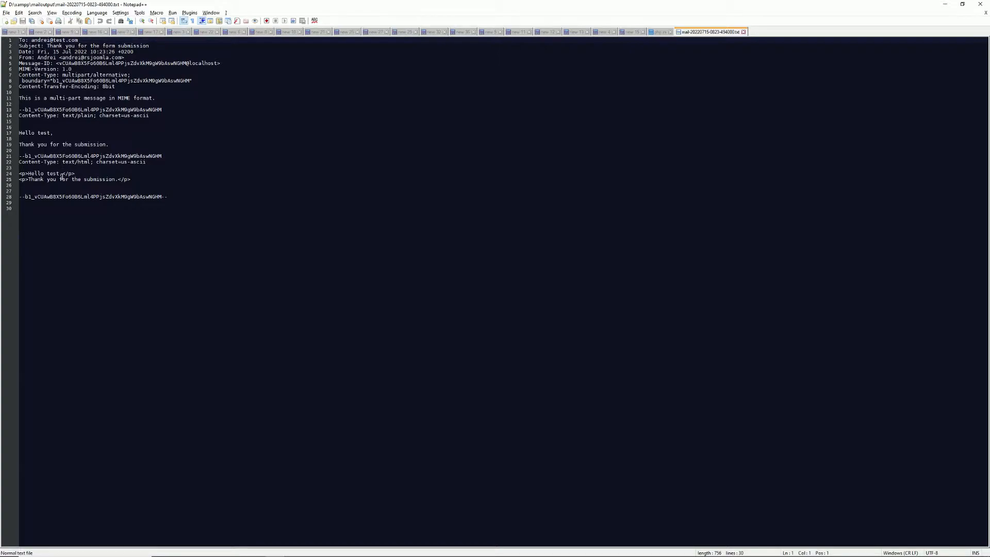
key(alt+Tab)
key(alt+Tab)
key(alt+Tab)
Browse the User, Admin and Additional Emails settings in Form Properties, ending on Admin Emails
click(202, 8)
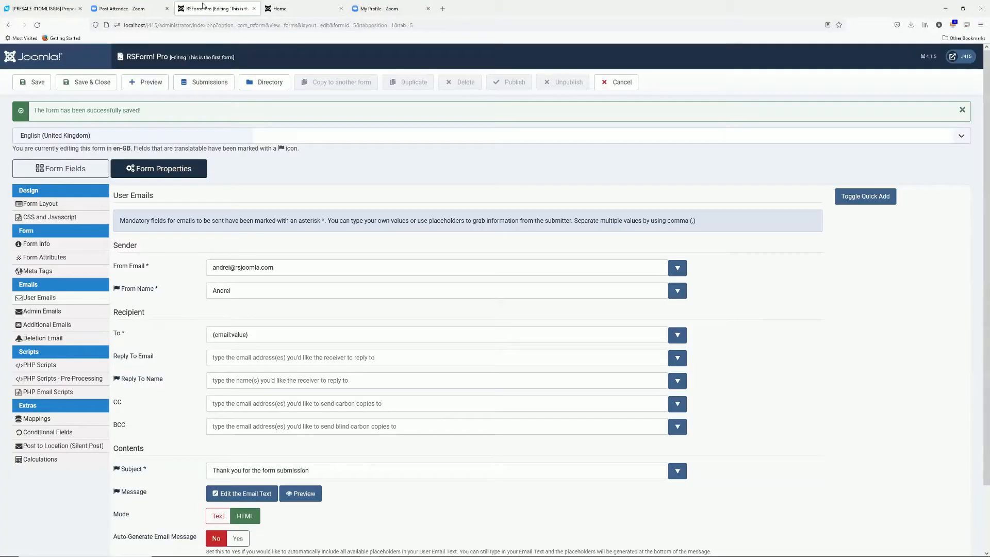
scroll(312, 354, down, 2)
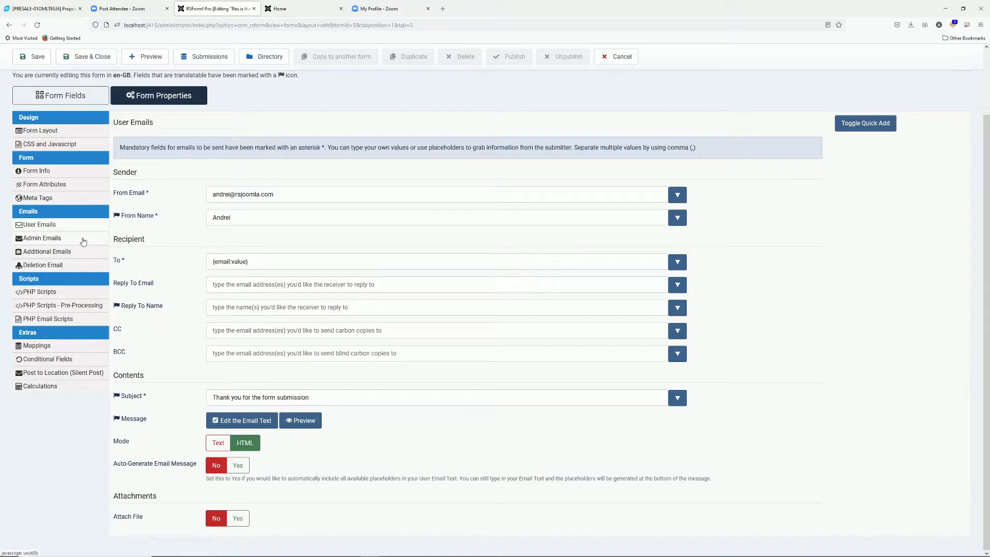
click(83, 239)
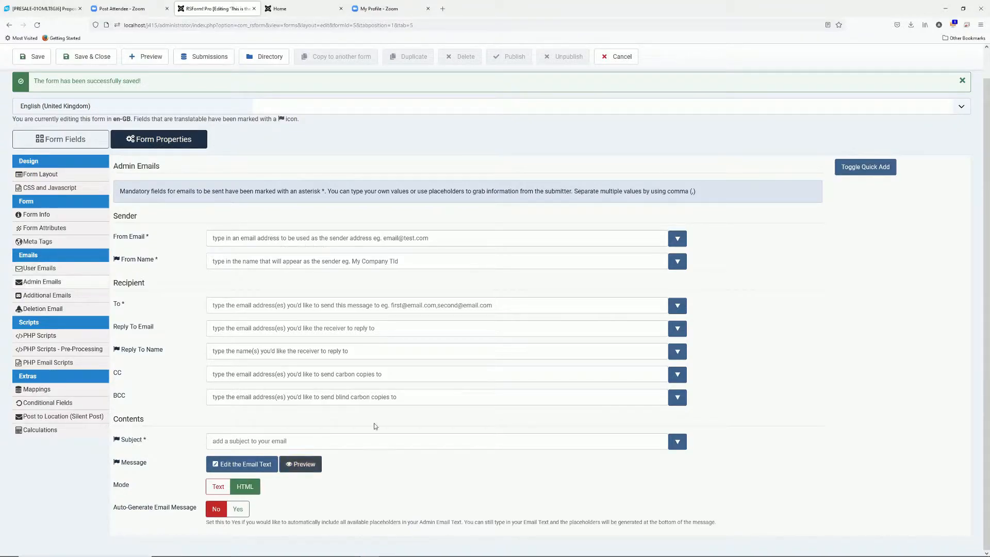
click(71, 300)
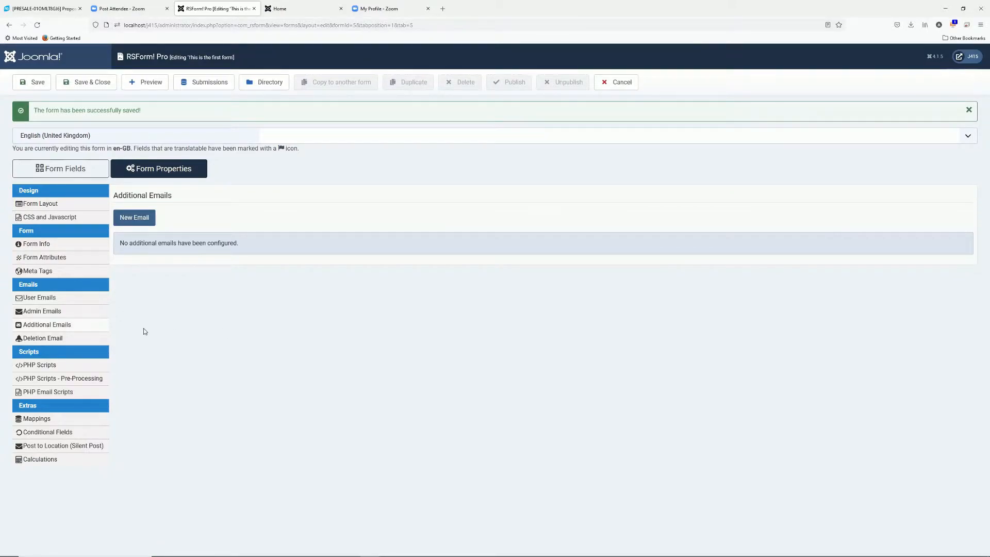
click(50, 303)
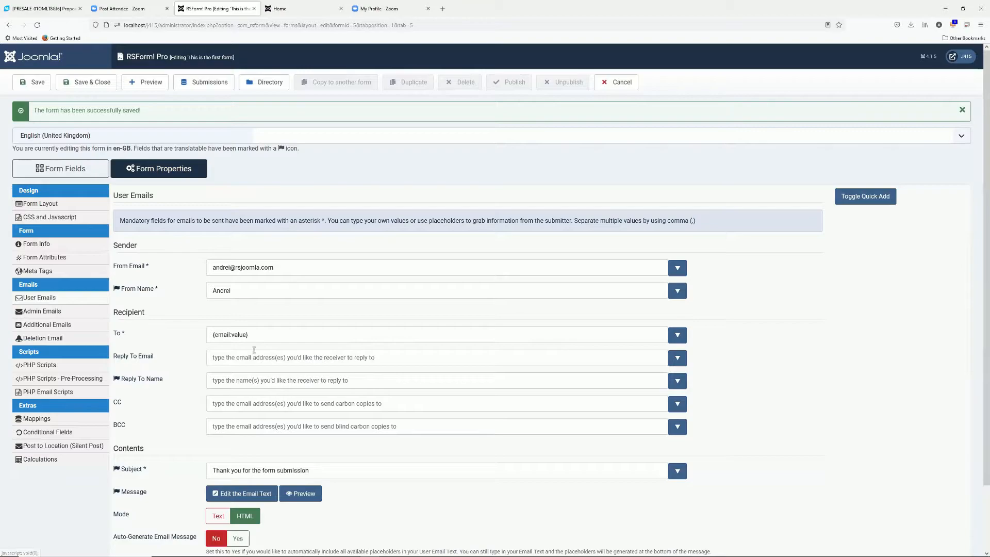
click(56, 313)
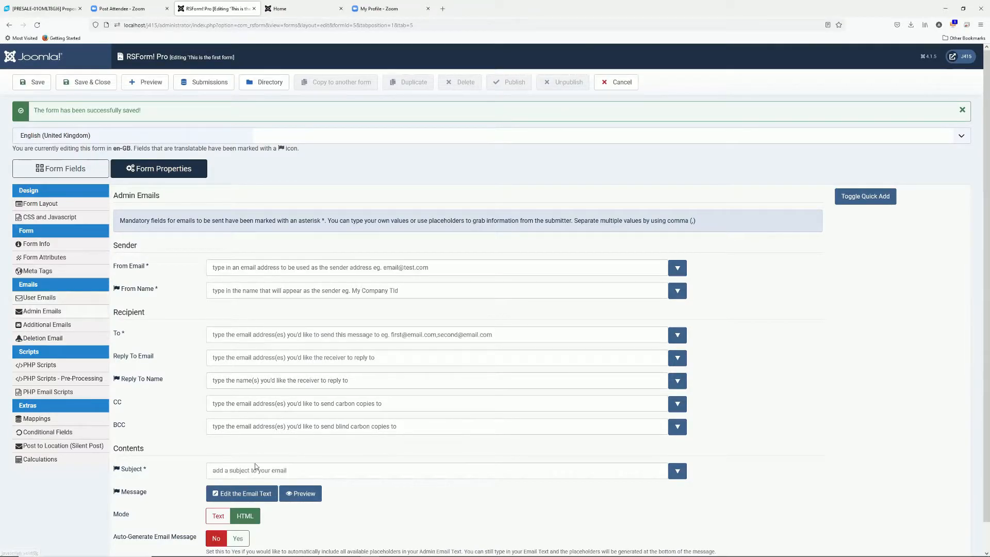
click(61, 323)
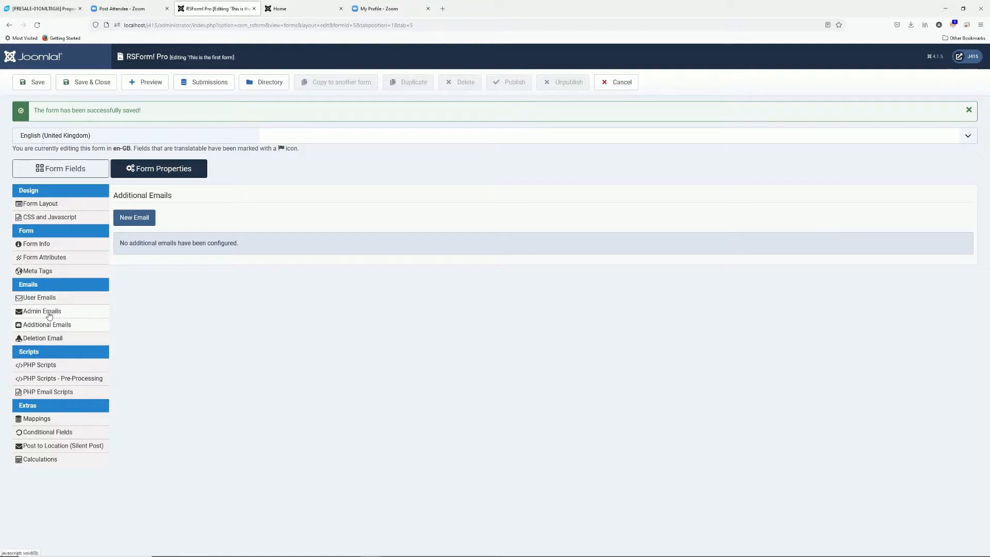
click(49, 314)
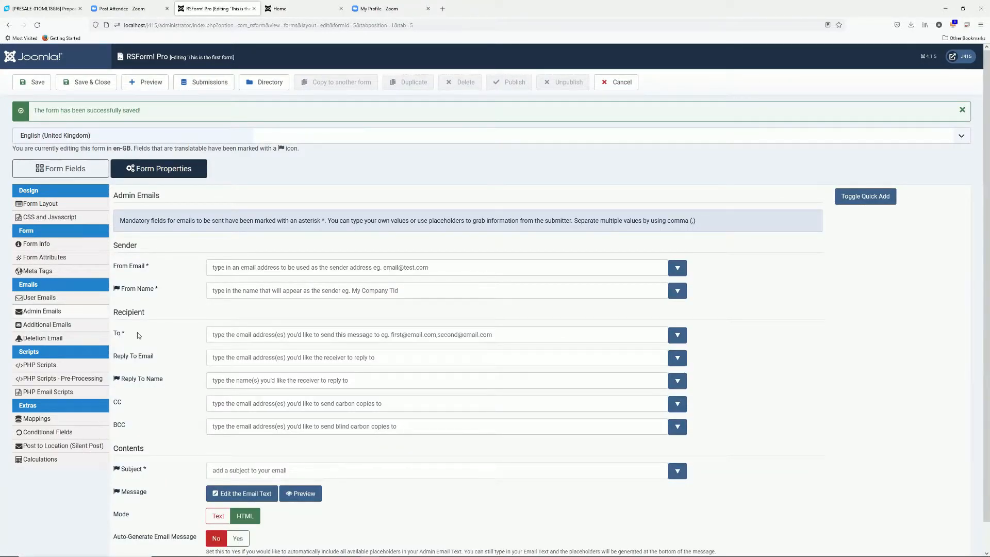
click(391, 338)
text(email@domain.com,email2@d)
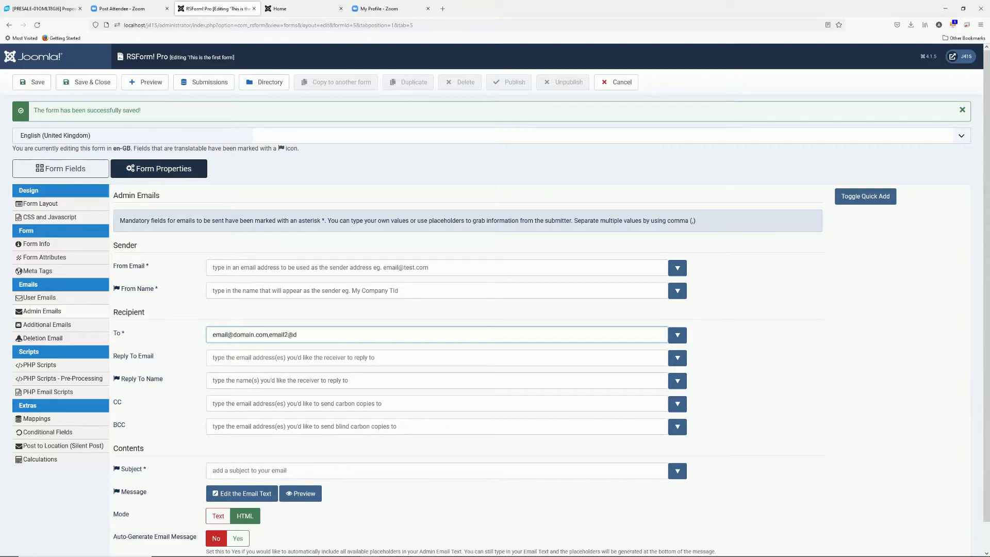
text(omain.com)
key(ctrl+a)
key(BackSpace)
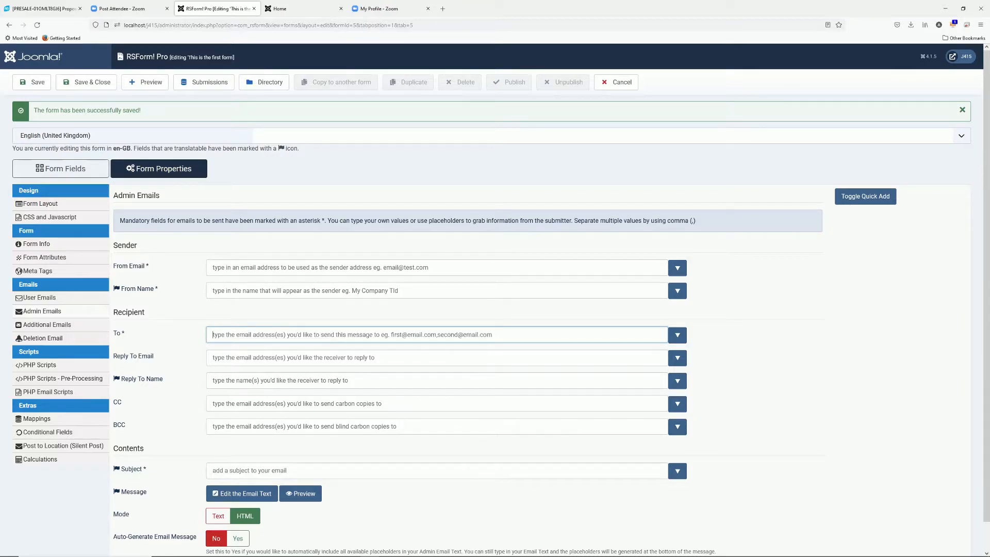
click(33, 83)
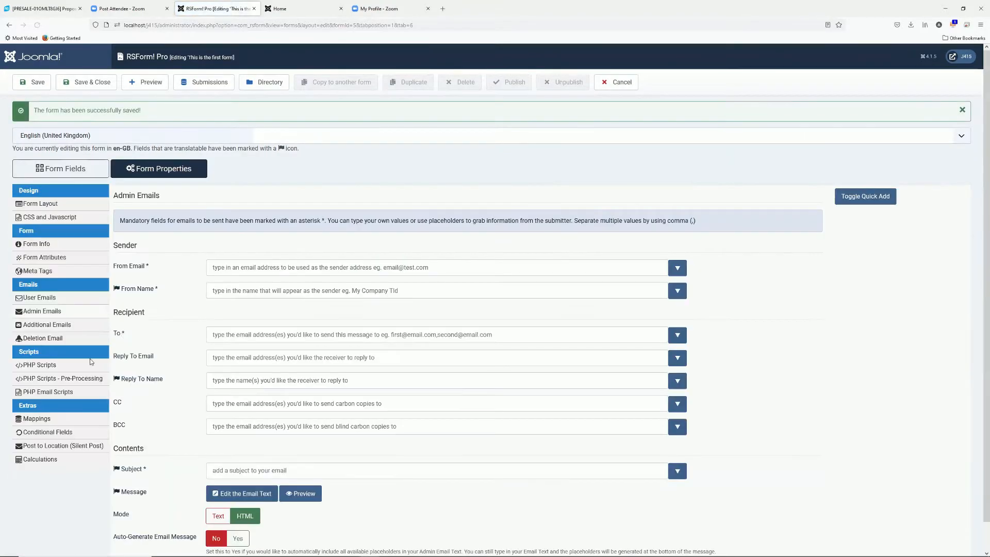
Show the Deletion Email settings, with sender {global:mailfrom} and {global:fromname}
click(55, 340)
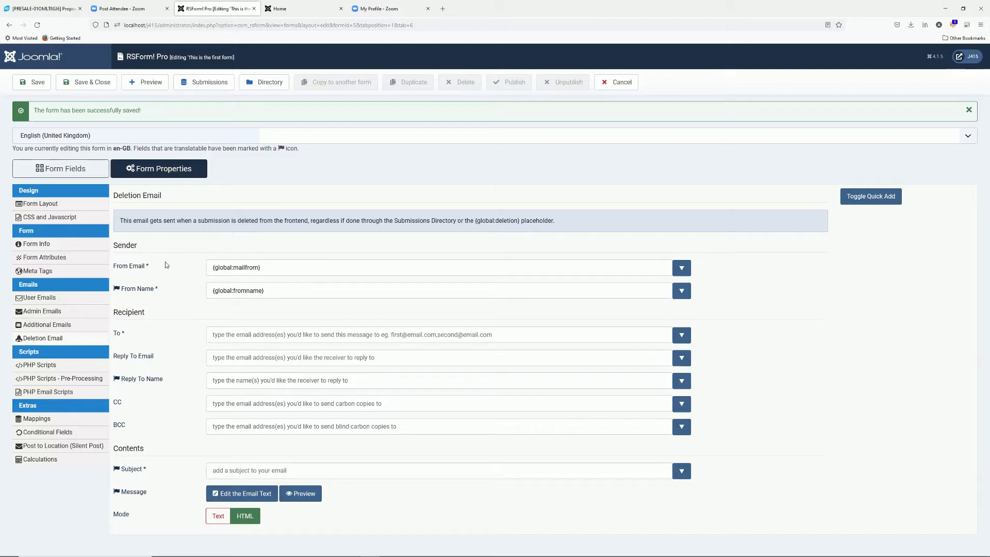
Open the PHP Scripts properties and scroll through the empty script editors
click(40, 365)
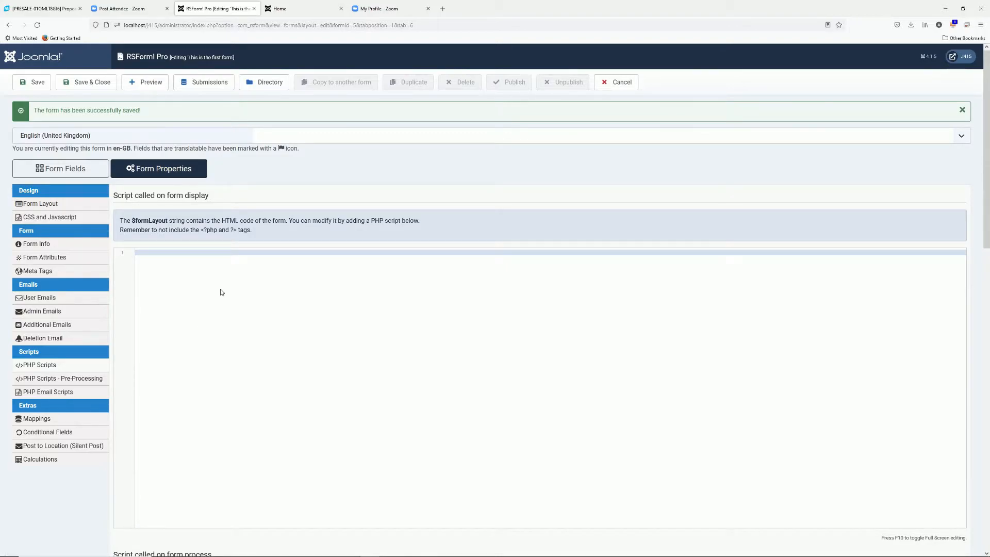
scroll(221, 292, down, 7)
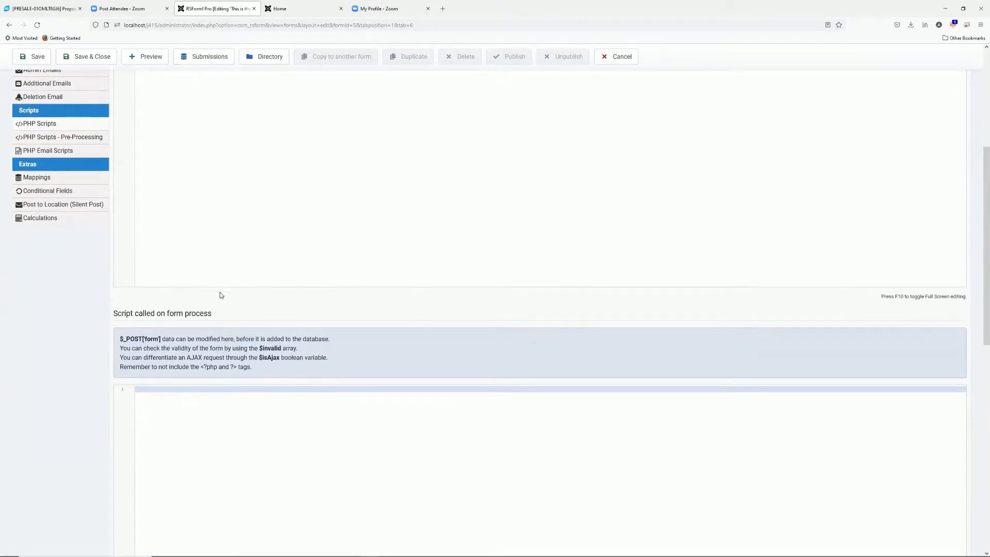
scroll(220, 295, down, 8)
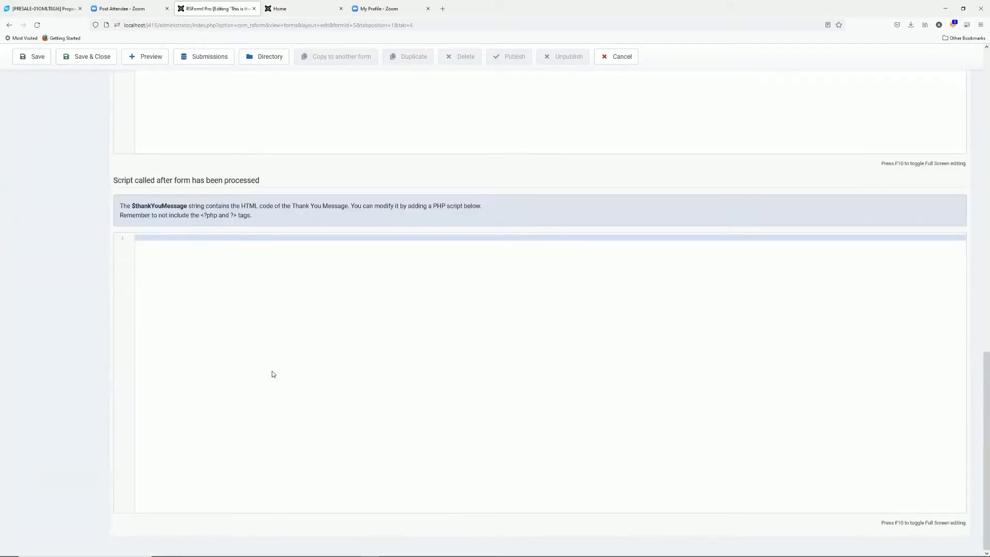
scroll(273, 374, up, 15)
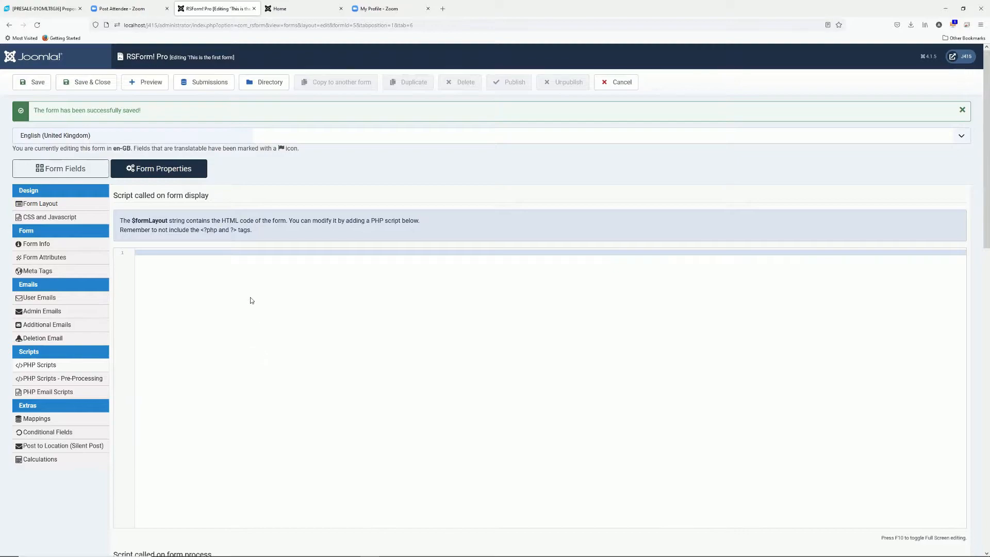
Inspect the form display script section, highlighting its heading and the $formLayout variable
drag(215, 196, 113, 198)
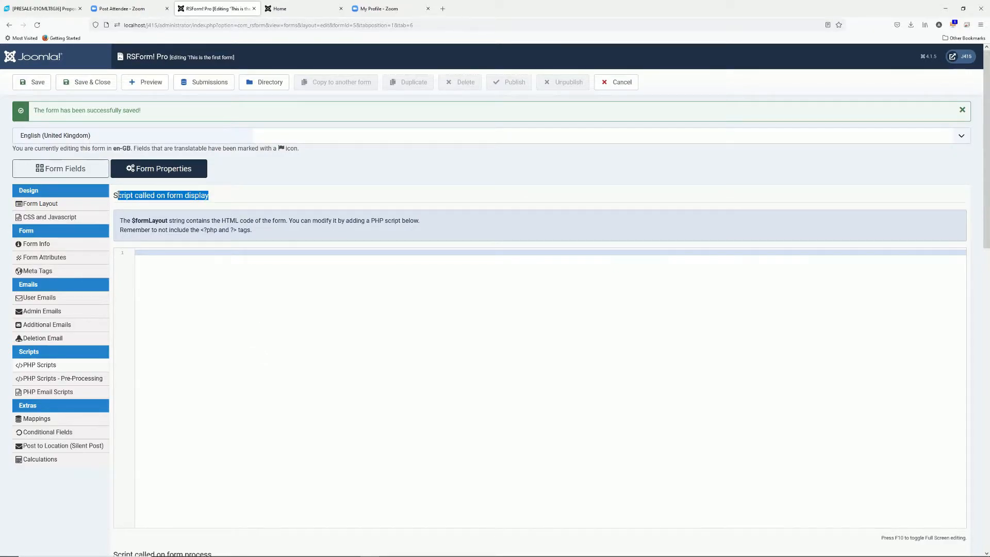
click(113, 198)
triple_click(114, 197)
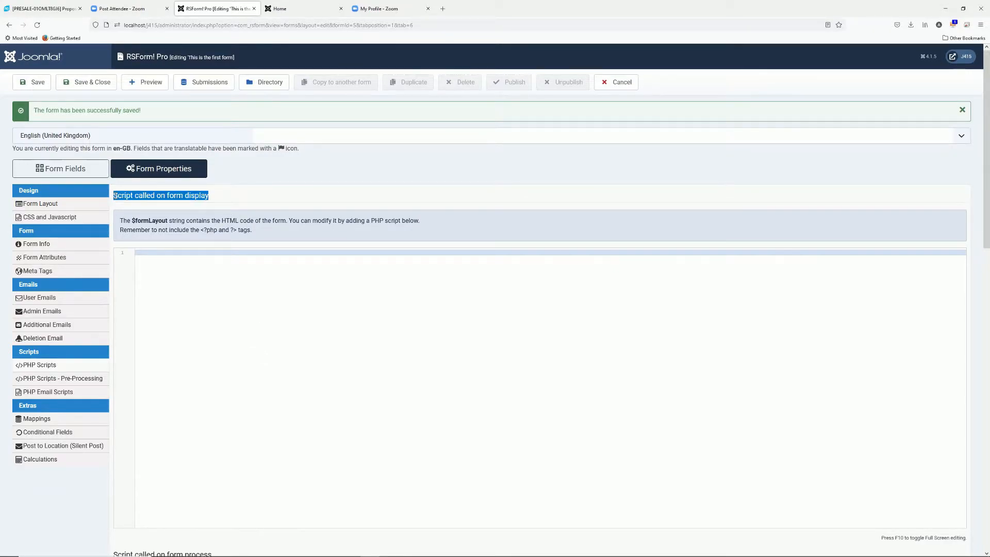
click(184, 261)
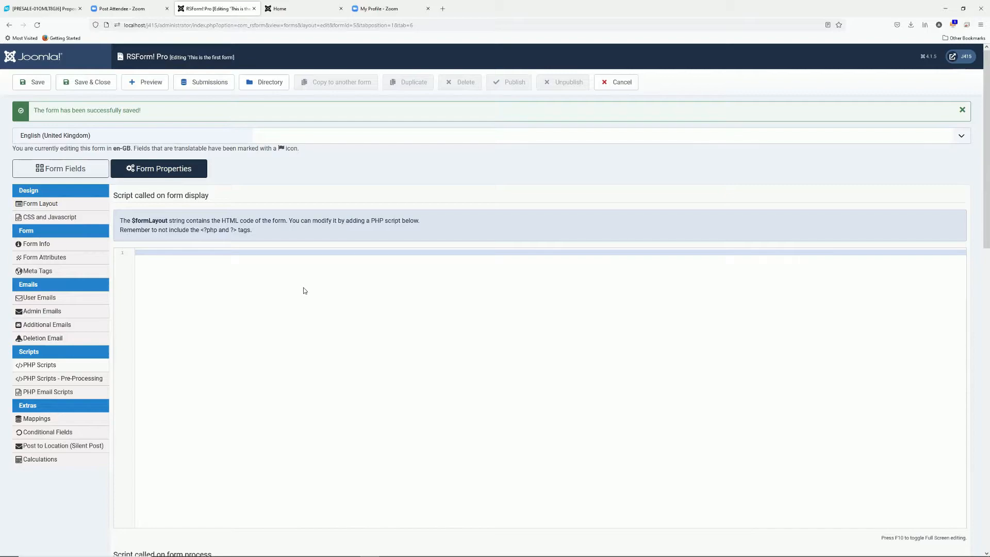
drag(130, 221, 166, 219)
click(262, 304)
scroll(261, 305, down, 6)
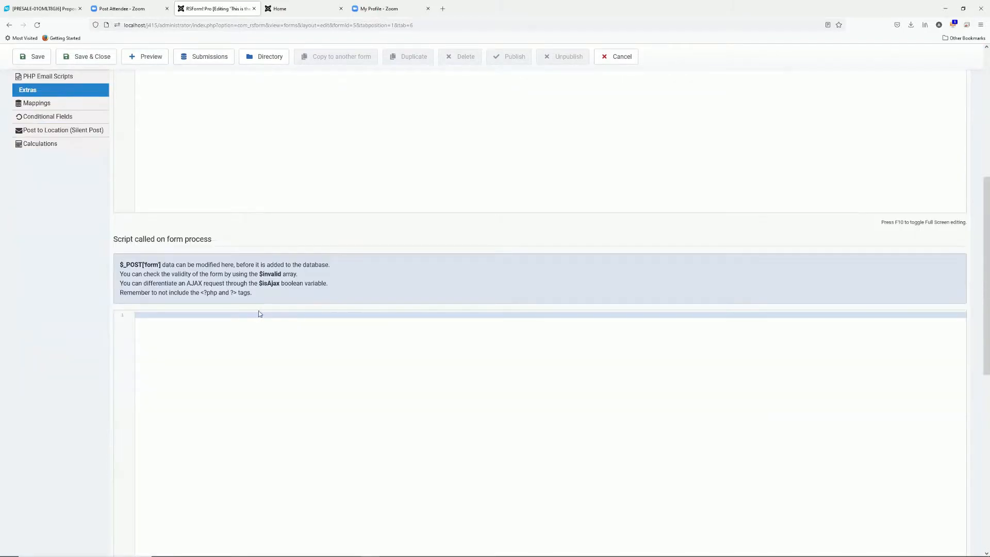
scroll(251, 384, down, 2)
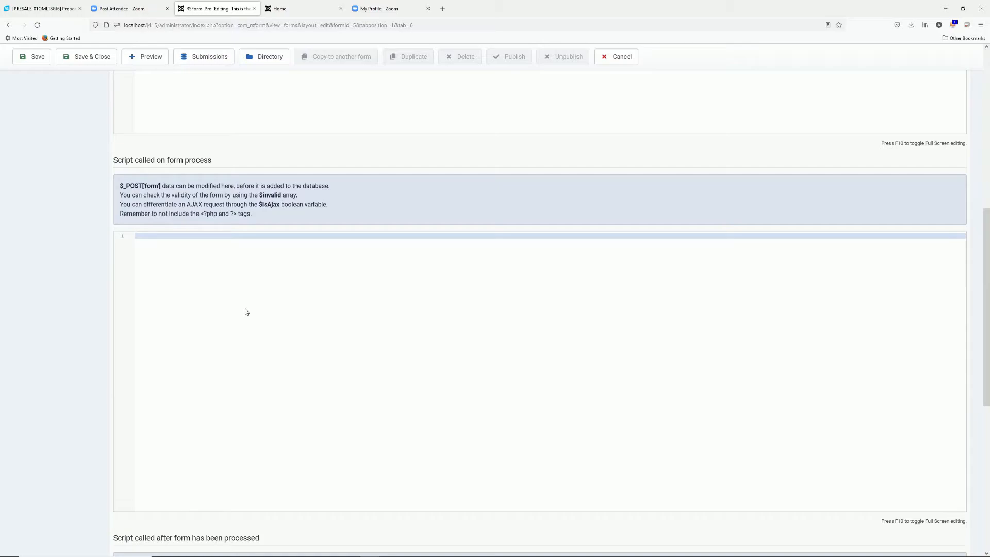
scroll(246, 309, down, 7)
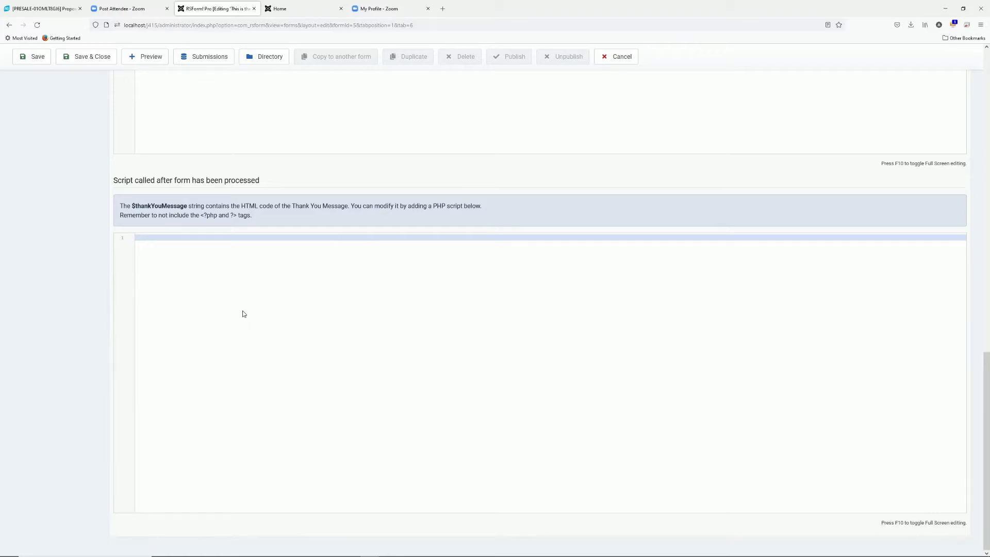
scroll(234, 322, up, 7)
scroll(236, 333, up, 7)
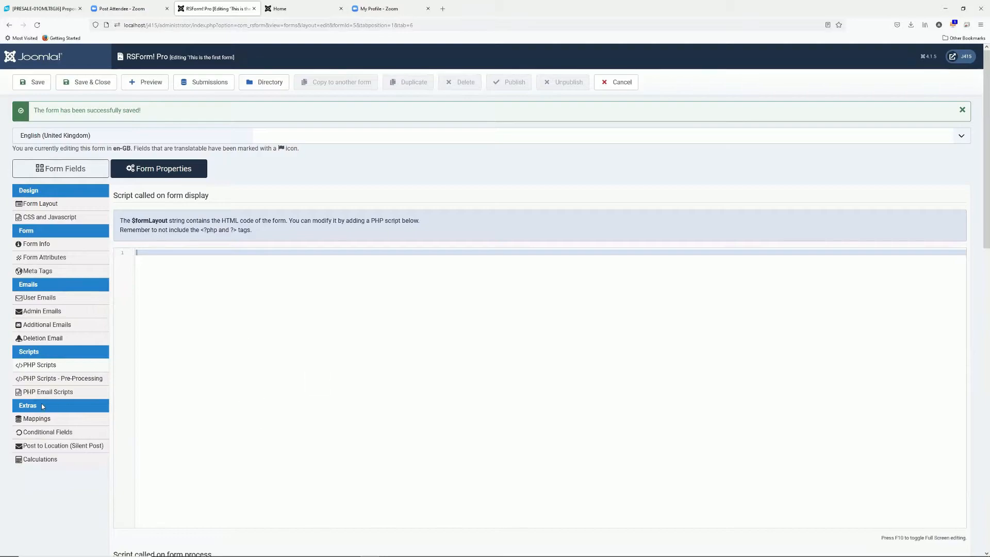
Review the PHP Email Scripts editors, then show the Mappings panel with no mappings configured
click(63, 393)
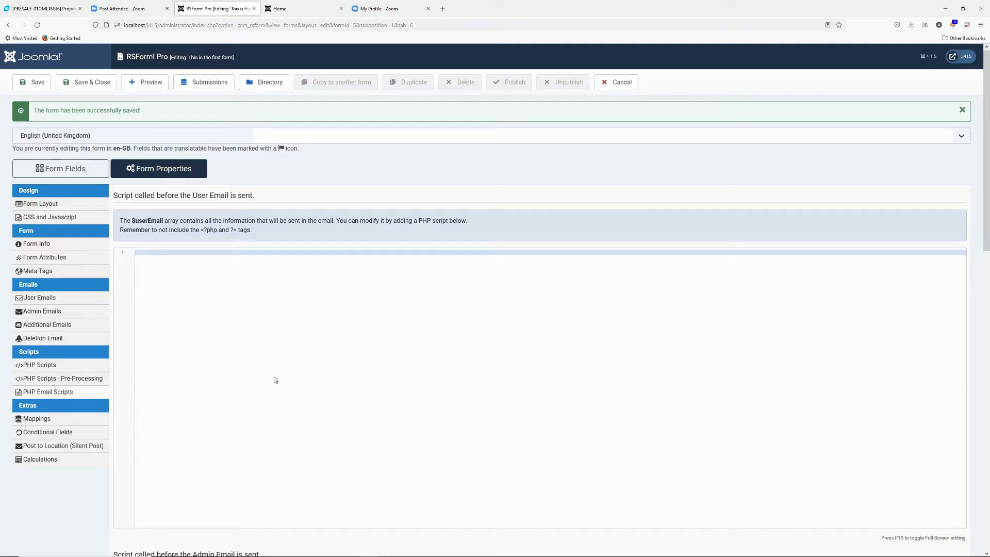
click(77, 301)
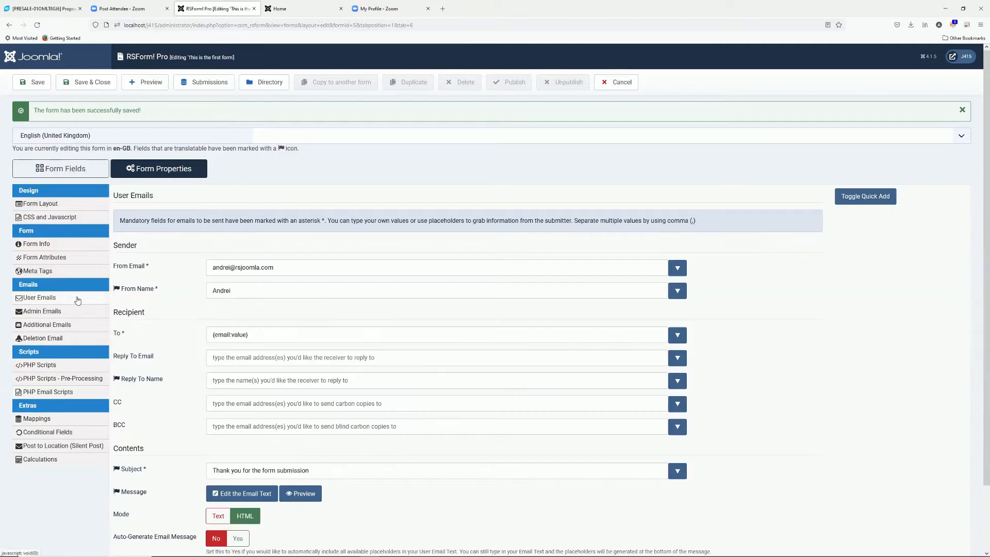
click(67, 313)
click(42, 393)
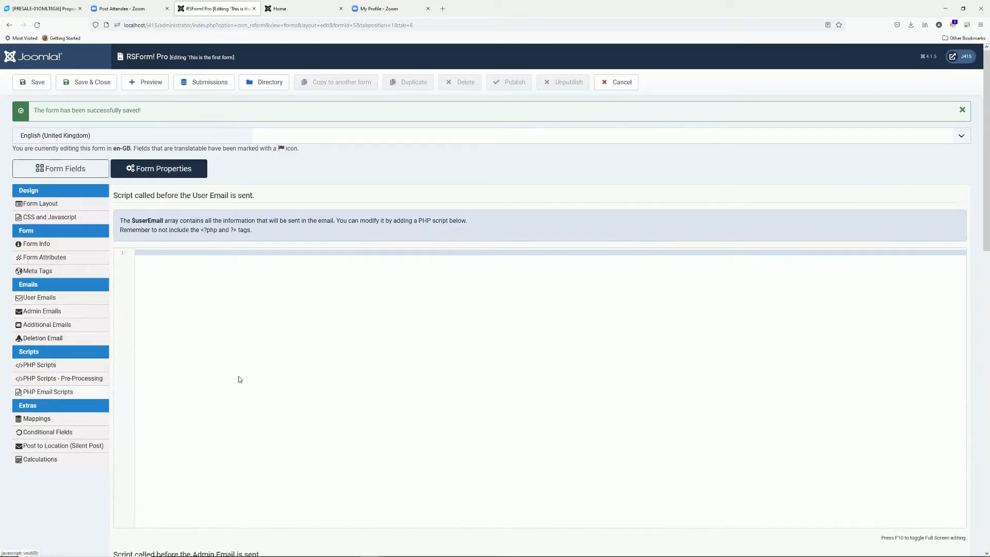
scroll(239, 376, down, 15)
scroll(239, 373, up, 11)
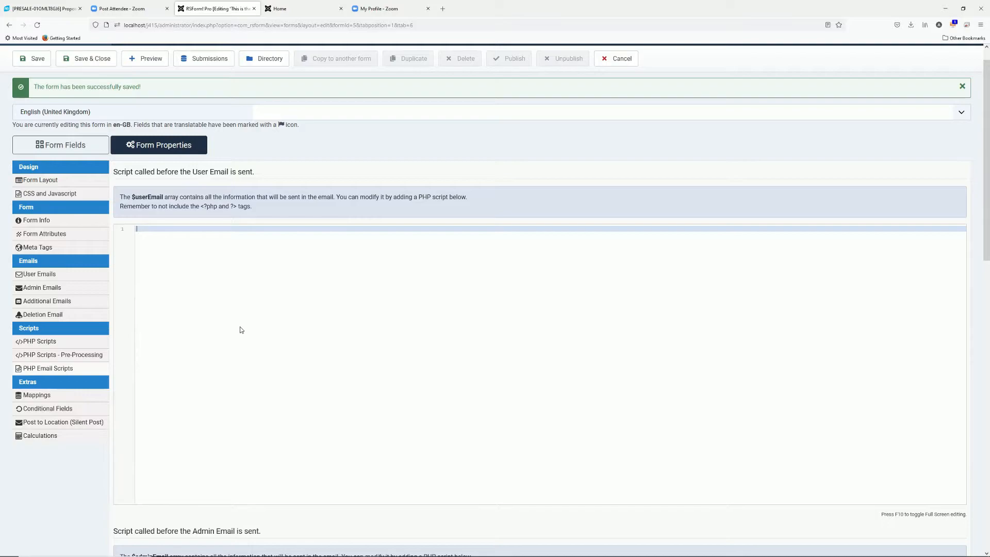
scroll(241, 330, down, 1)
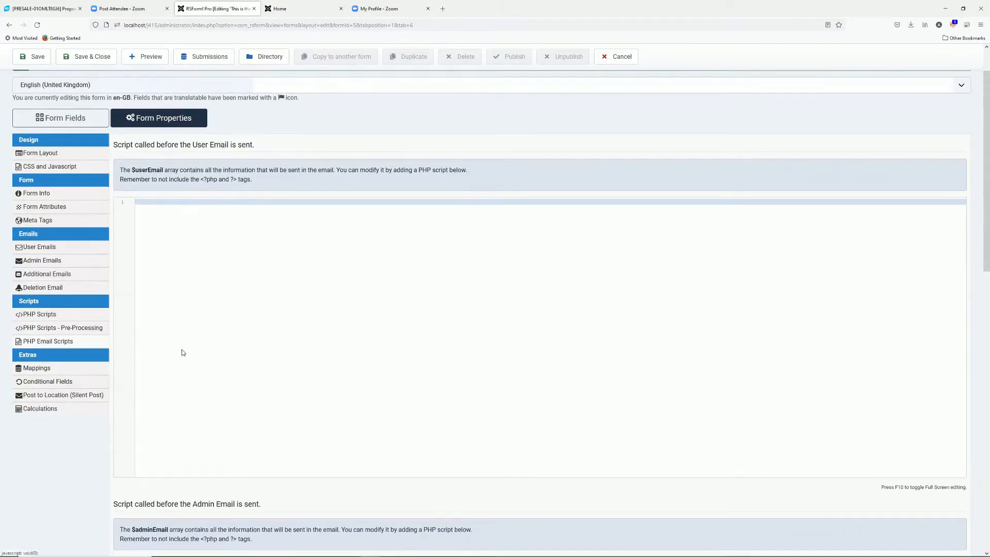
scroll(179, 401, up, 3)
click(67, 420)
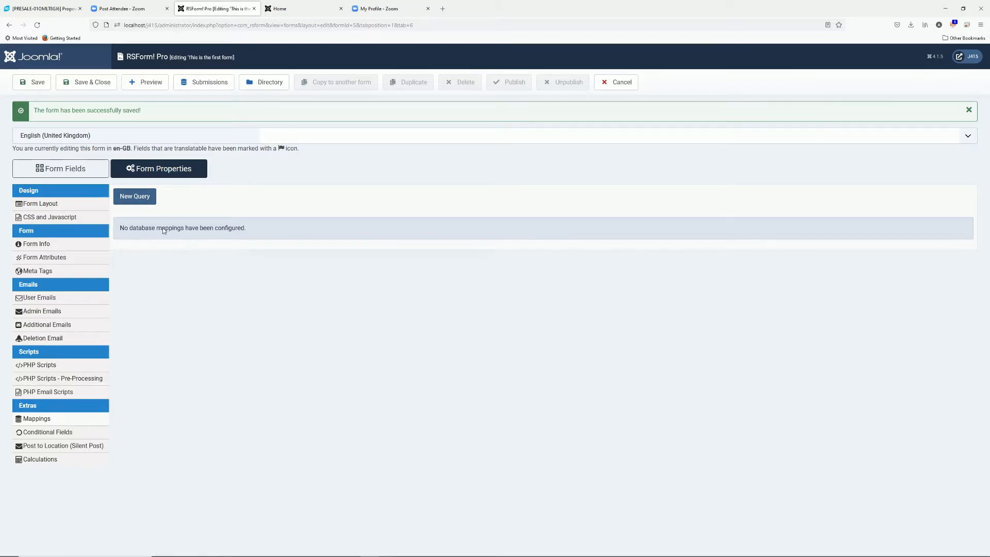
Start a new mapping query with the Insert method and Local connection
click(146, 199)
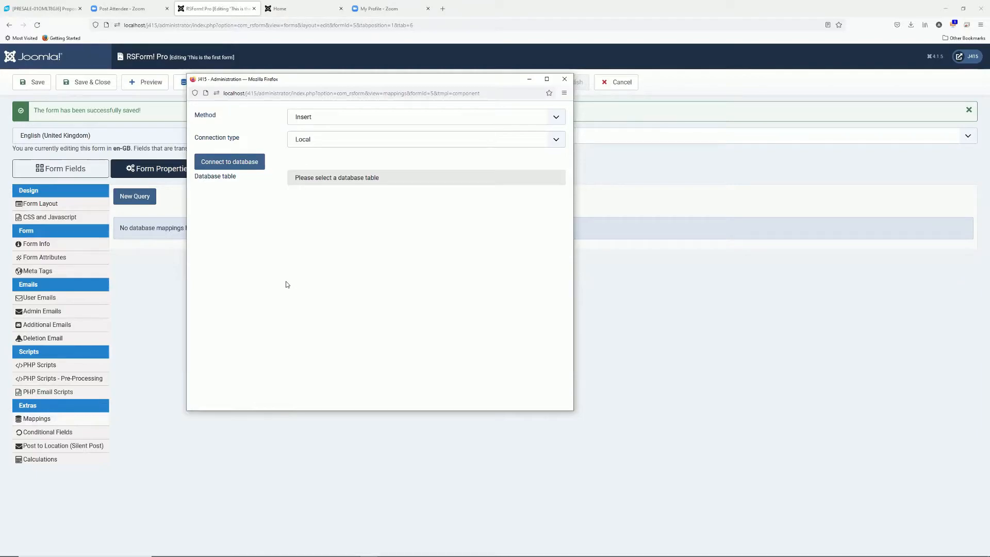
click(345, 118)
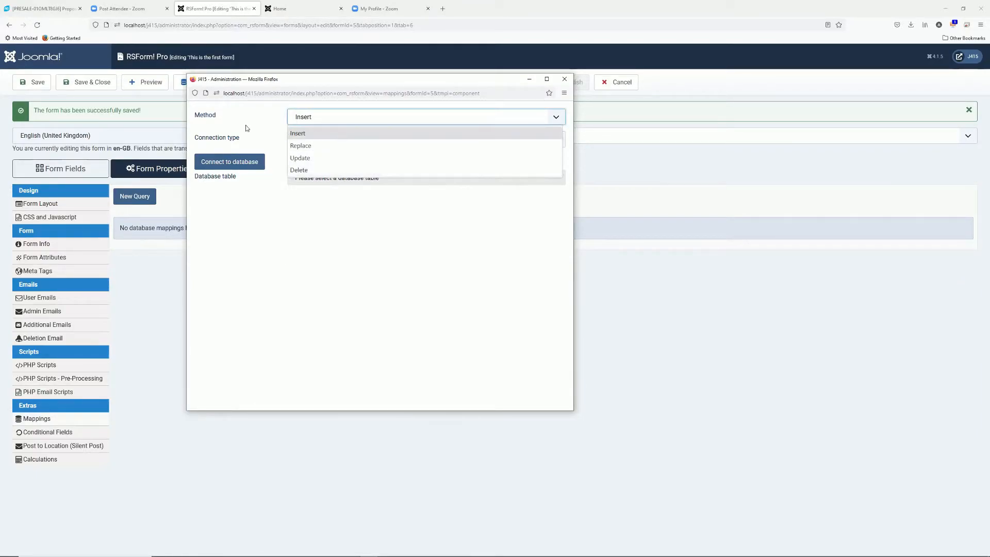
click(303, 137)
click(303, 140)
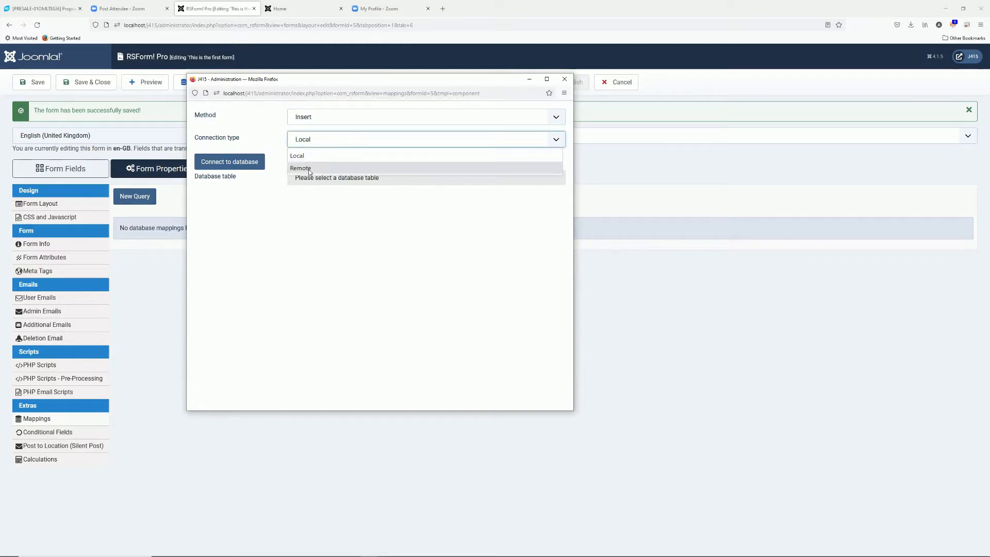
click(257, 137)
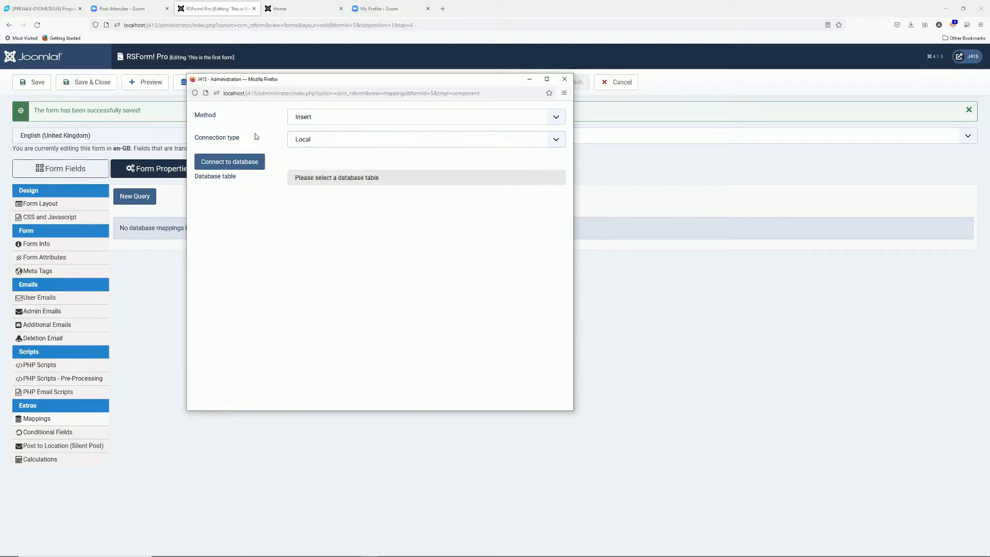
click(256, 163)
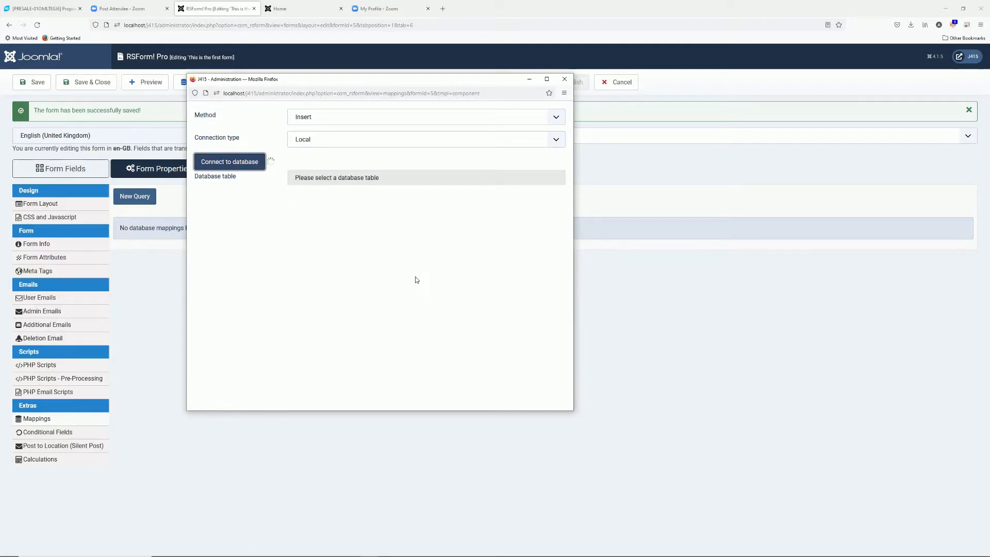
Choose hwkeh_content as the database table and scroll through its columns
click(341, 170)
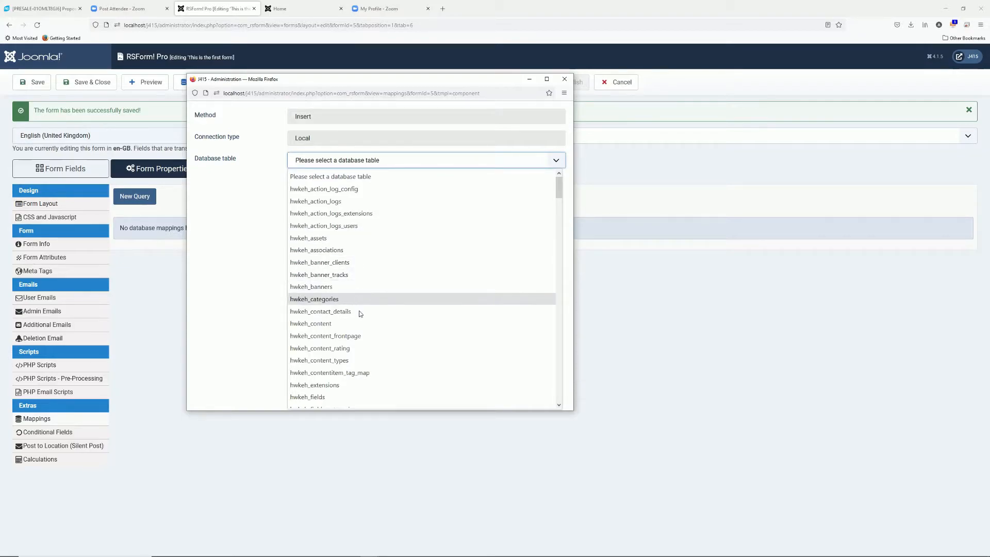
click(355, 323)
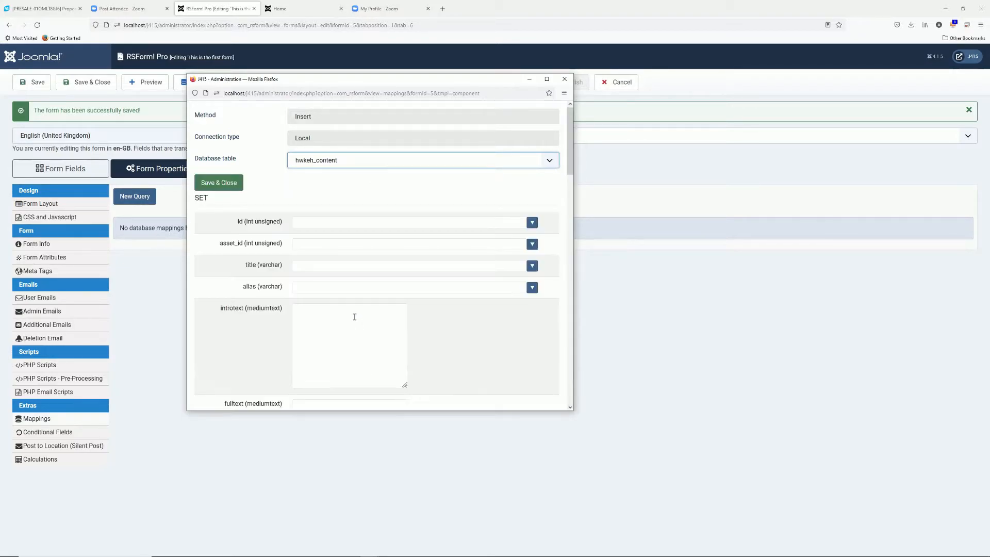
scroll(326, 226, down, 8)
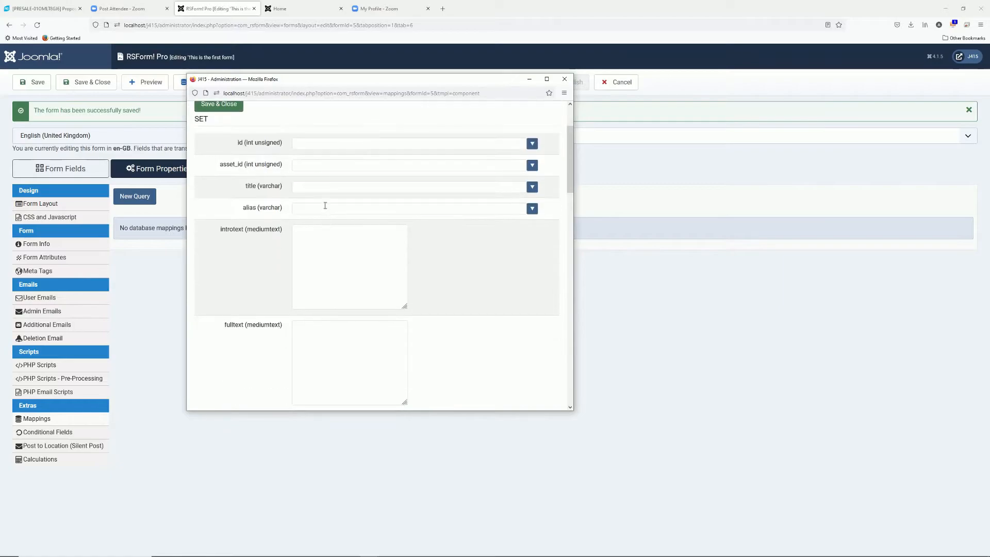
scroll(325, 203, down, 10)
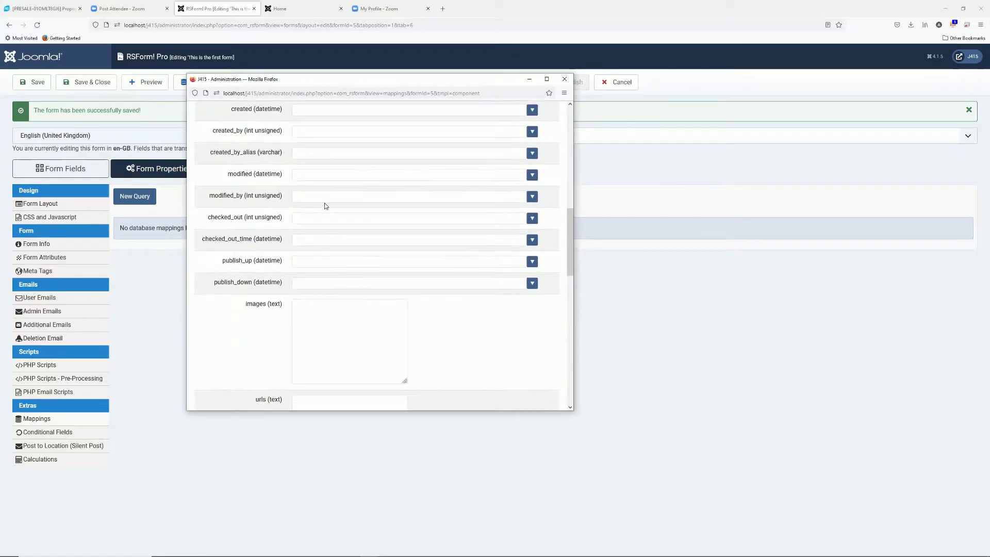
scroll(325, 203, down, 8)
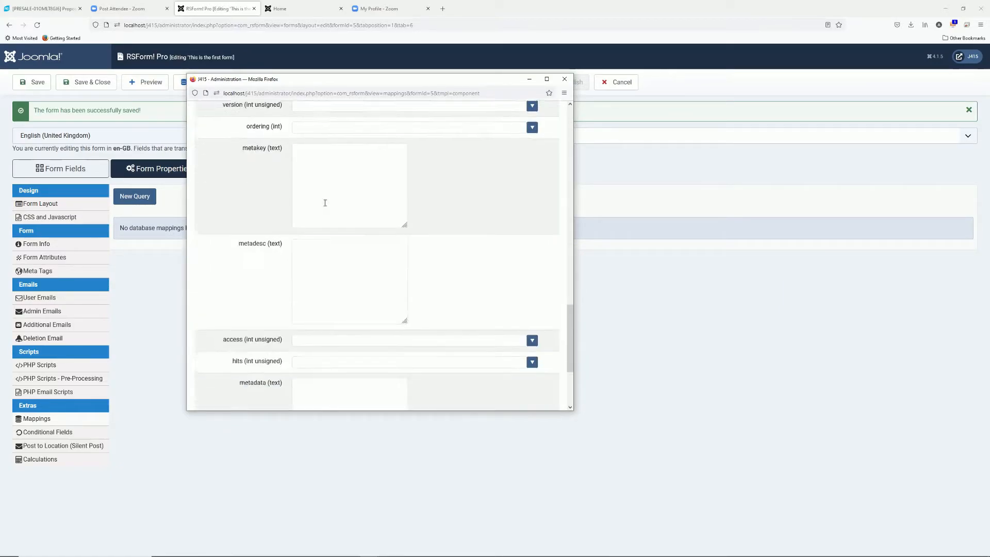
scroll(325, 224, up, 20)
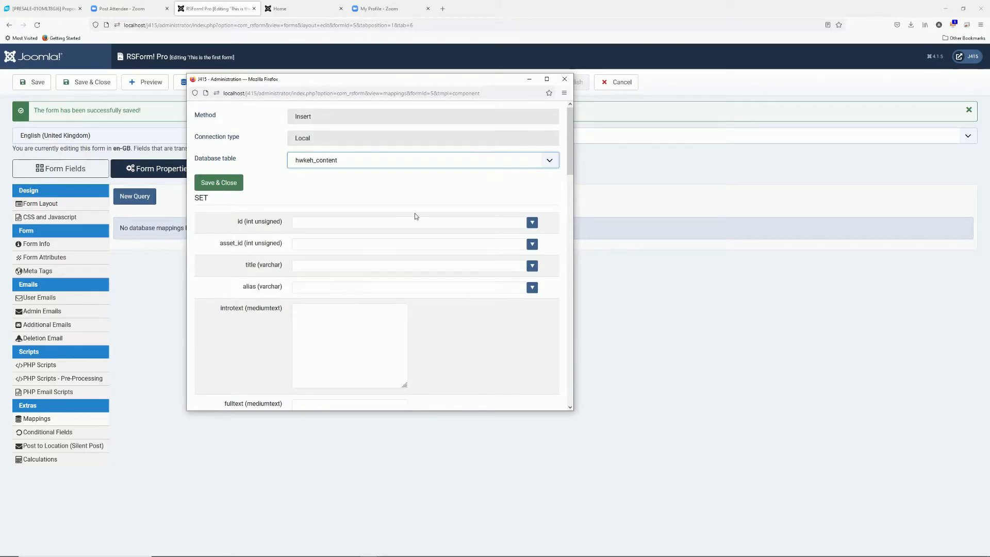
Close the mapping window without saving and show the Conditional Fields settings
click(565, 79)
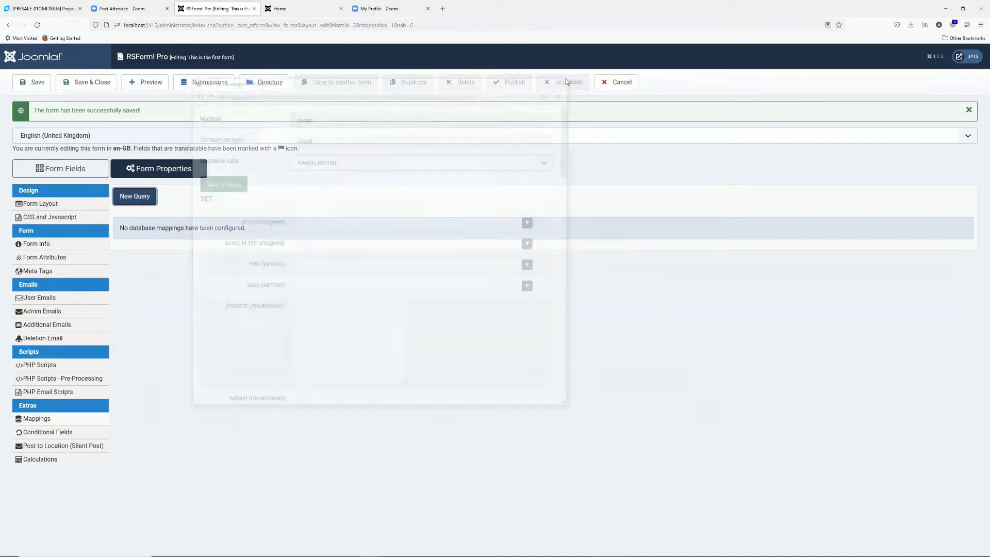
click(59, 435)
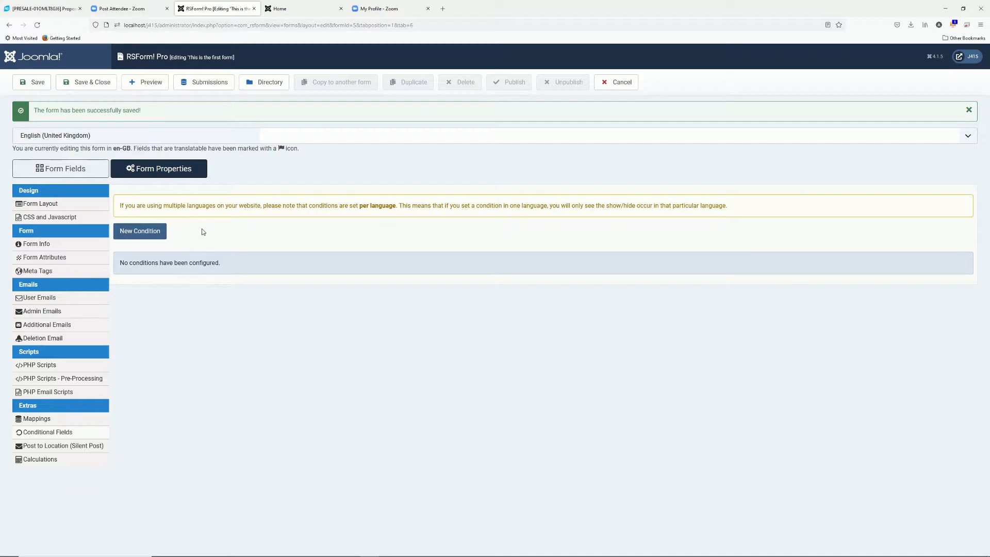
Add a showMessage dropdown captioned 'Show message field' with items No and Yes
click(91, 175)
scroll(219, 326, down, 3)
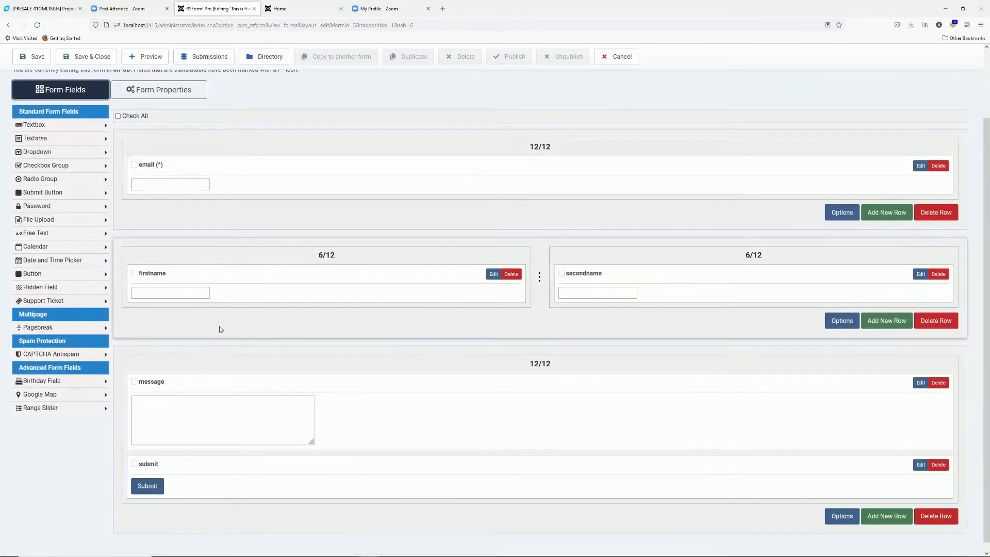
click(45, 151)
text(showMessage)
click(551, 137)
text(Show message field)
click(496, 188)
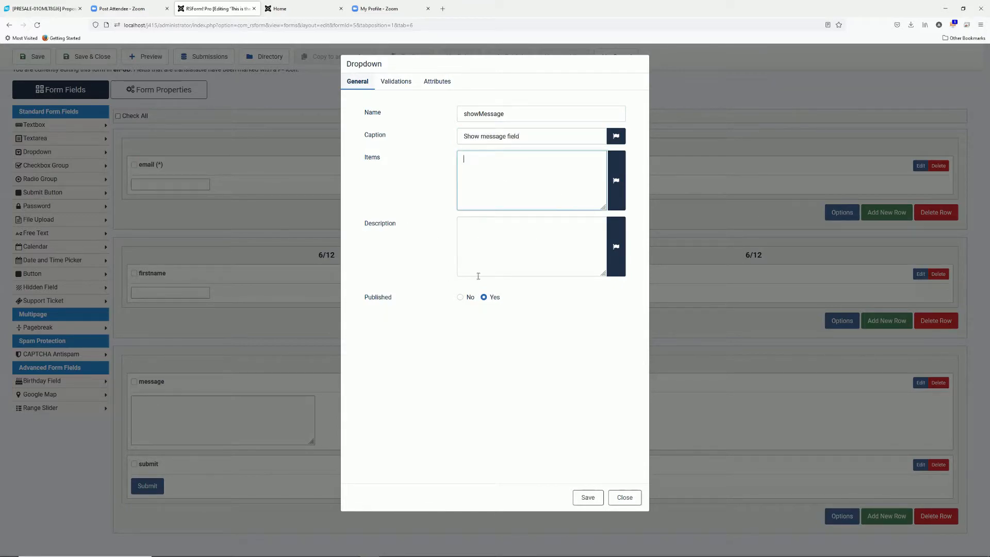
text(No )
text(Yes)
click(585, 496)
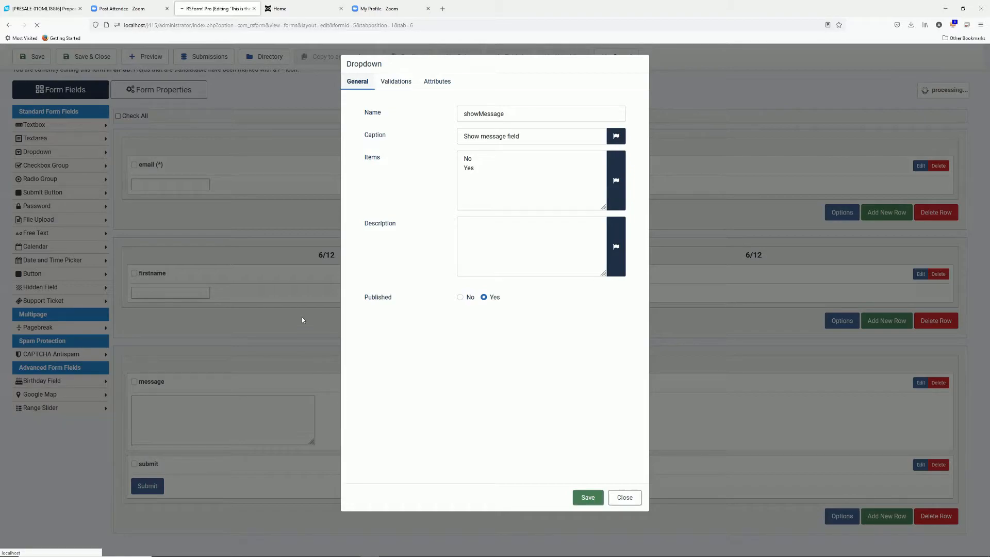
Move the showMessage dropdown above the message box and check the front-end form page
scroll(295, 357, down, 2)
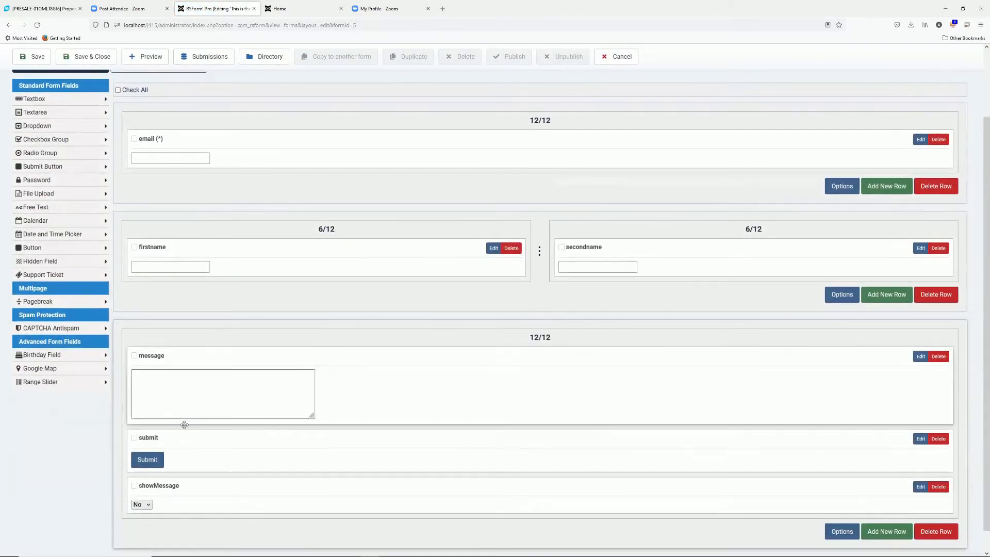
drag(166, 490, 207, 361)
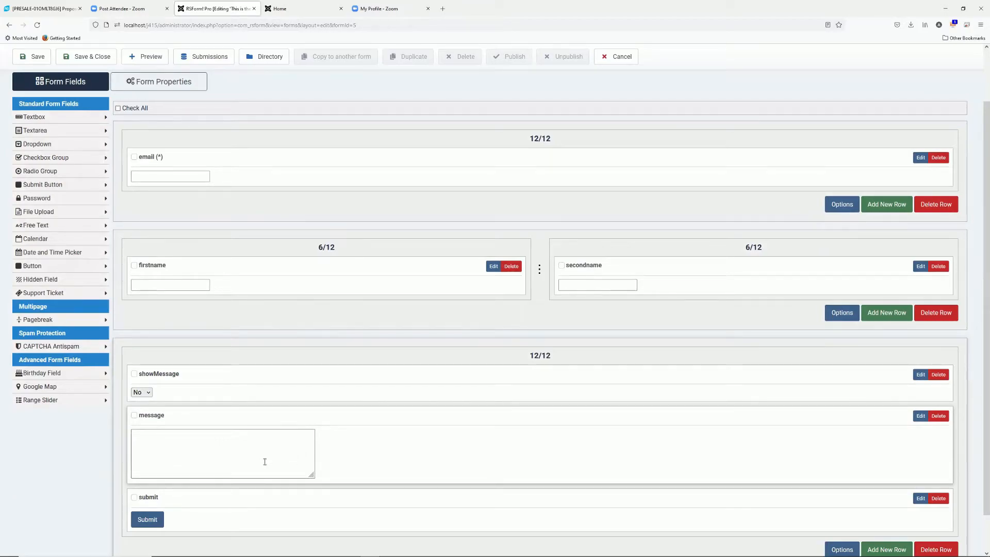
scroll(188, 441, up, 2)
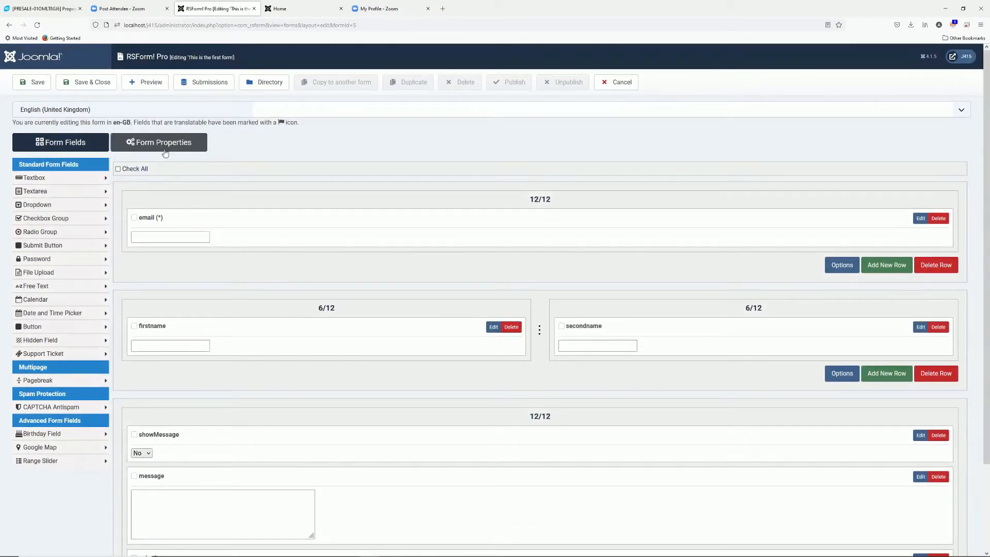
click(296, 10)
click(293, 86)
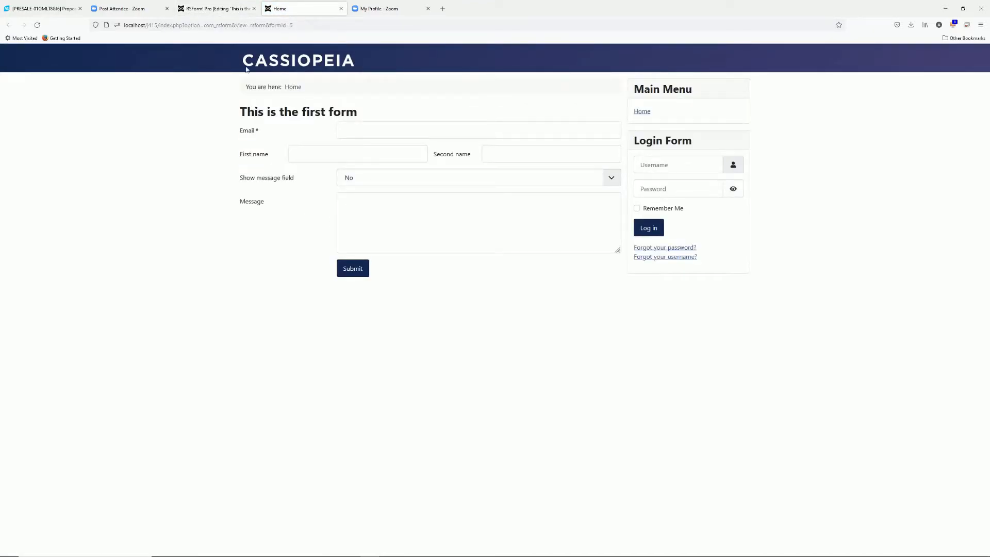
click(219, 9)
click(158, 141)
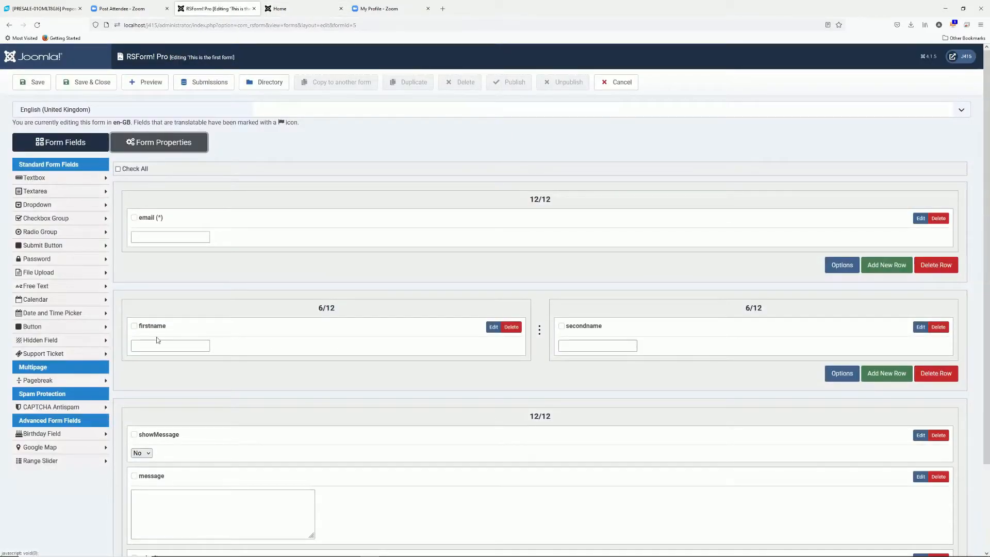
Create a new condition that shows the 'message' block
click(48, 406)
click(140, 205)
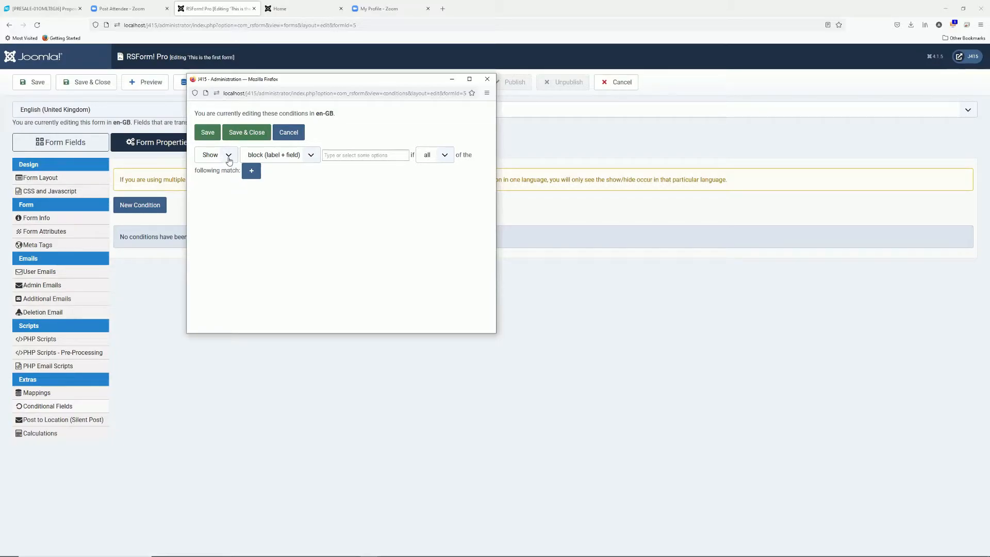
click(270, 157)
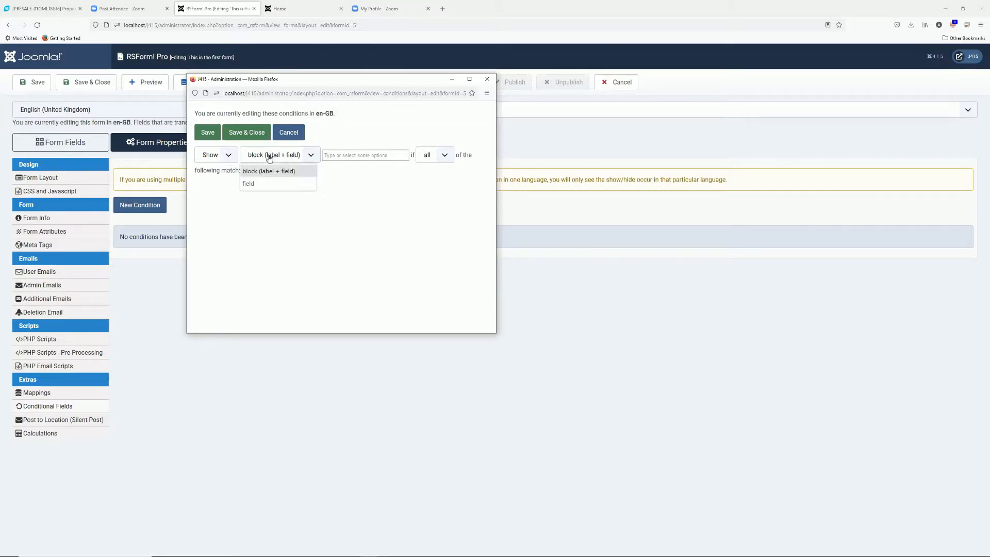
click(283, 157)
click(328, 155)
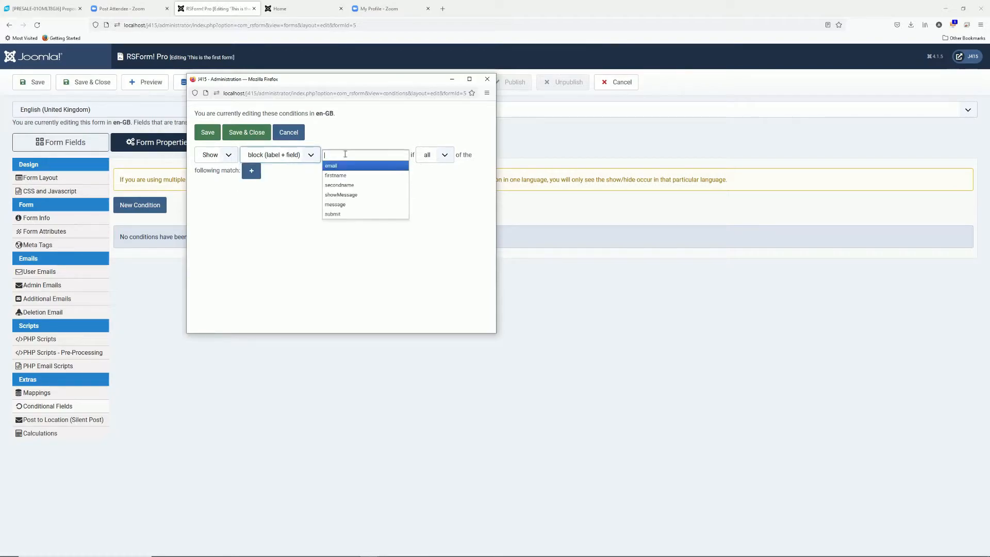
click(345, 205)
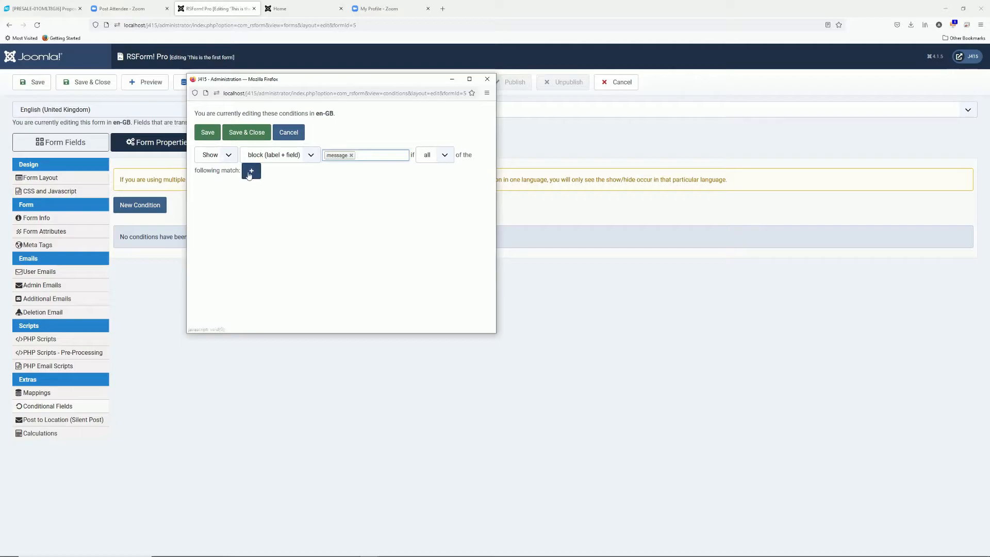
Add the rule 'showMessage is Yes', then save the condition and the form
click(252, 174)
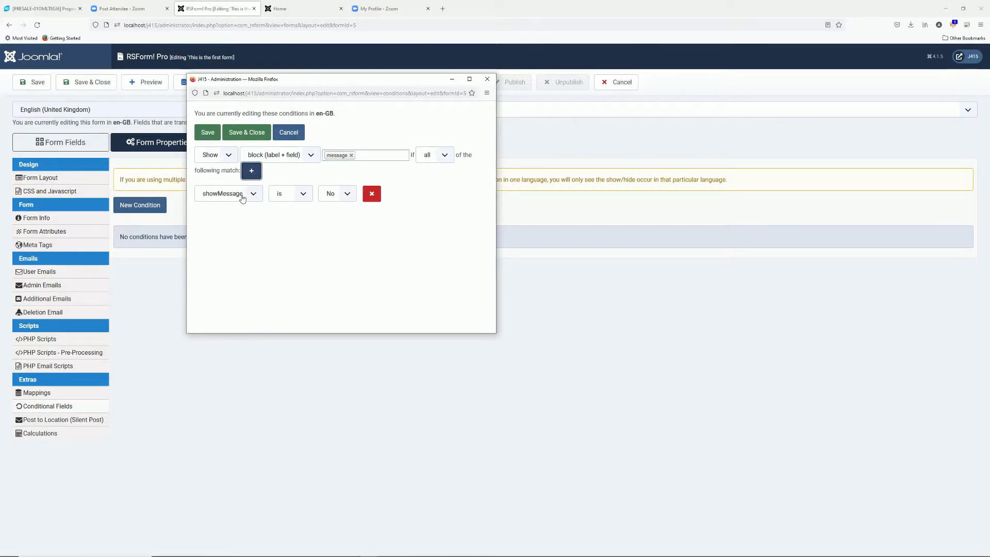
click(253, 194)
click(252, 195)
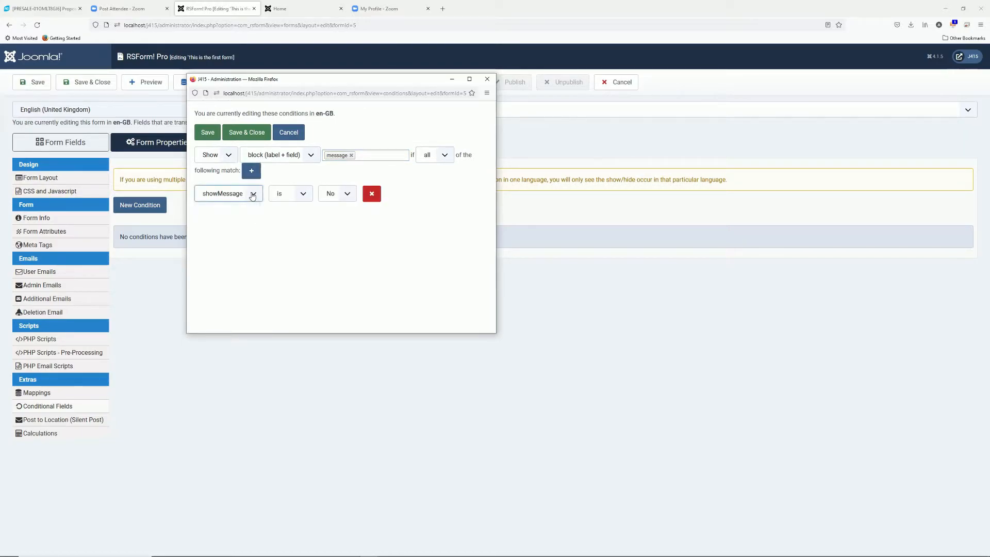
click(348, 193)
click(340, 222)
click(247, 132)
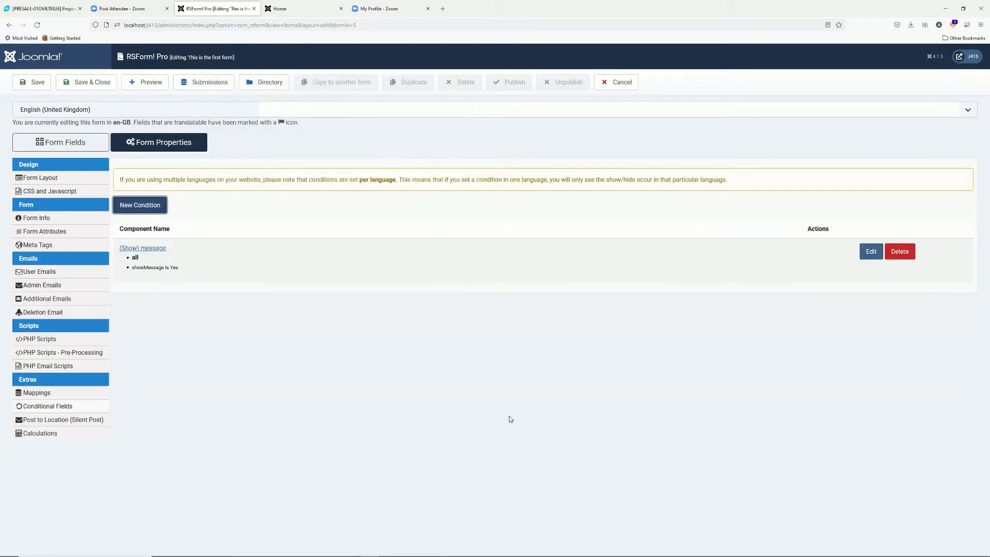
click(32, 82)
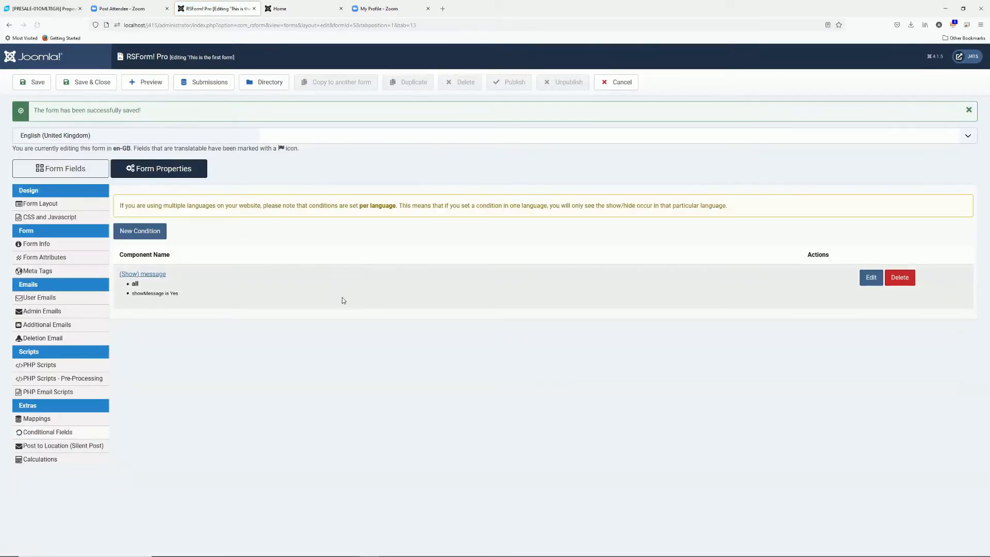
click(292, 9)
Reload the front-end form and set Show message field to Yes, then No, to toggle Message
click(293, 25)
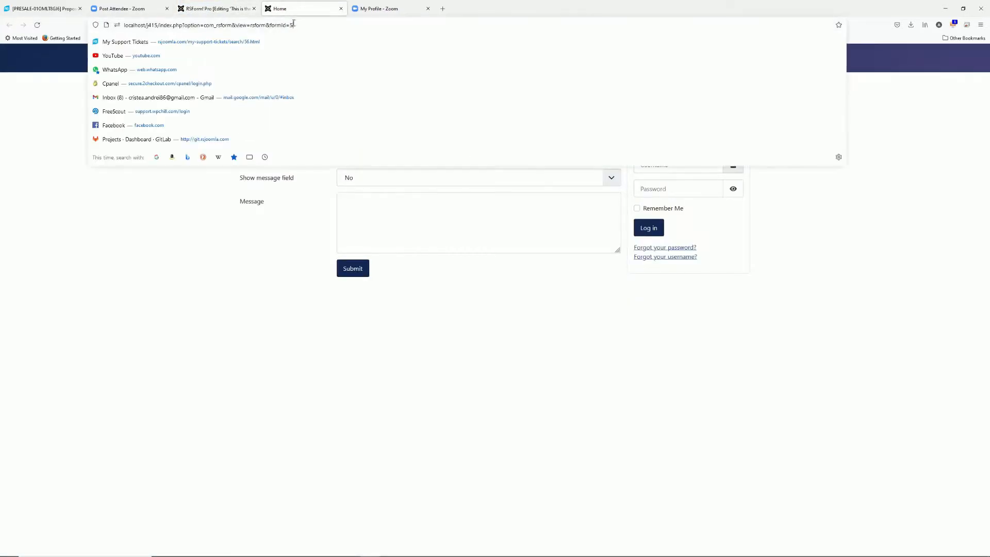
key(Return)
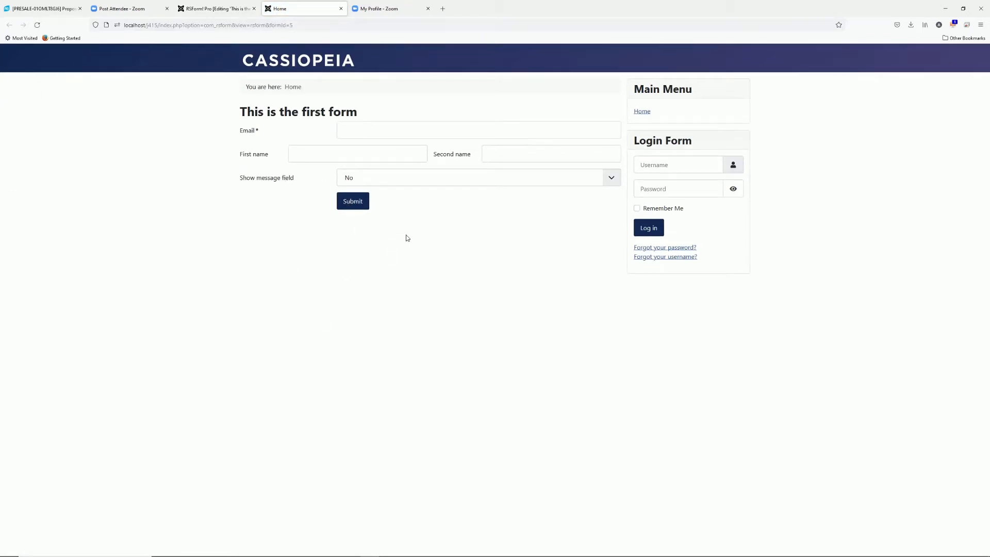
click(404, 185)
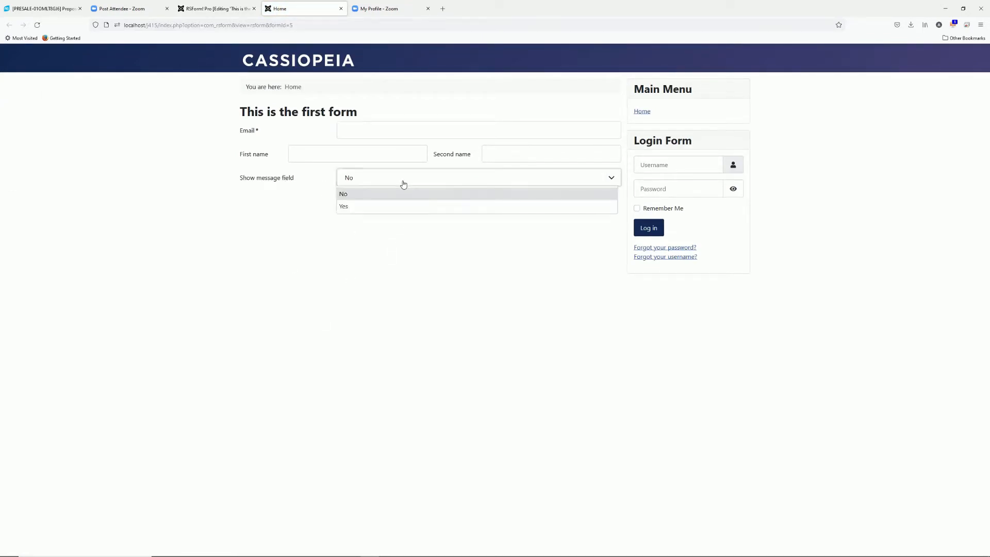
click(371, 209)
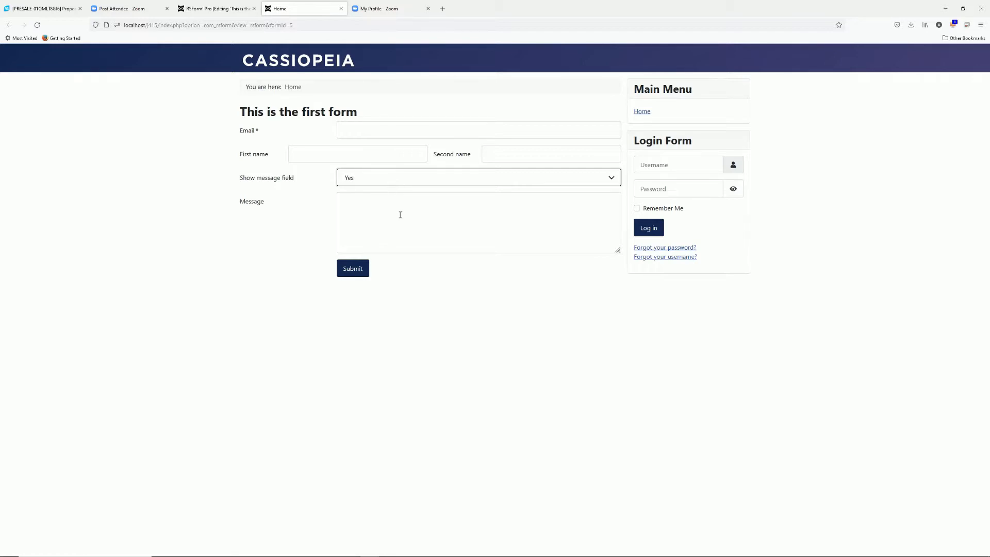
click(395, 182)
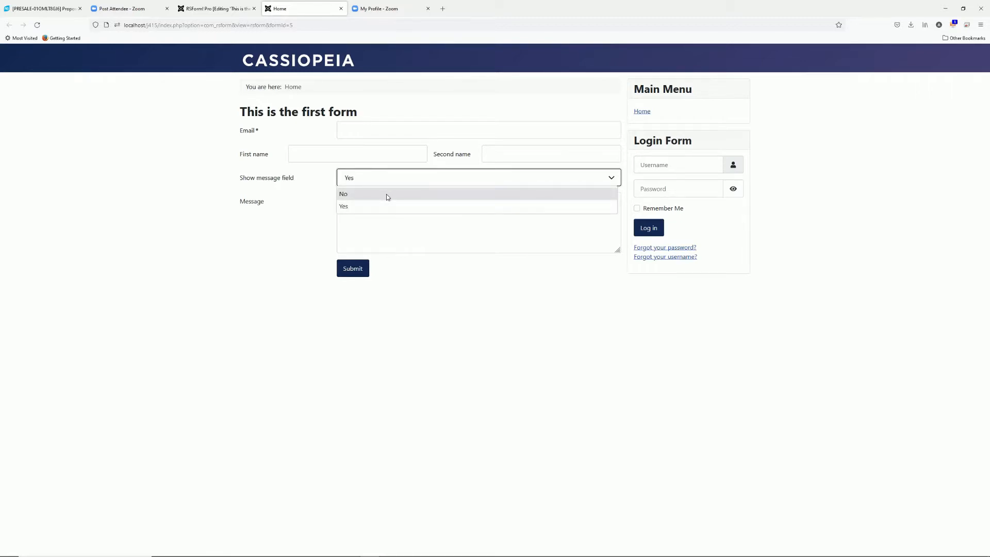
click(387, 195)
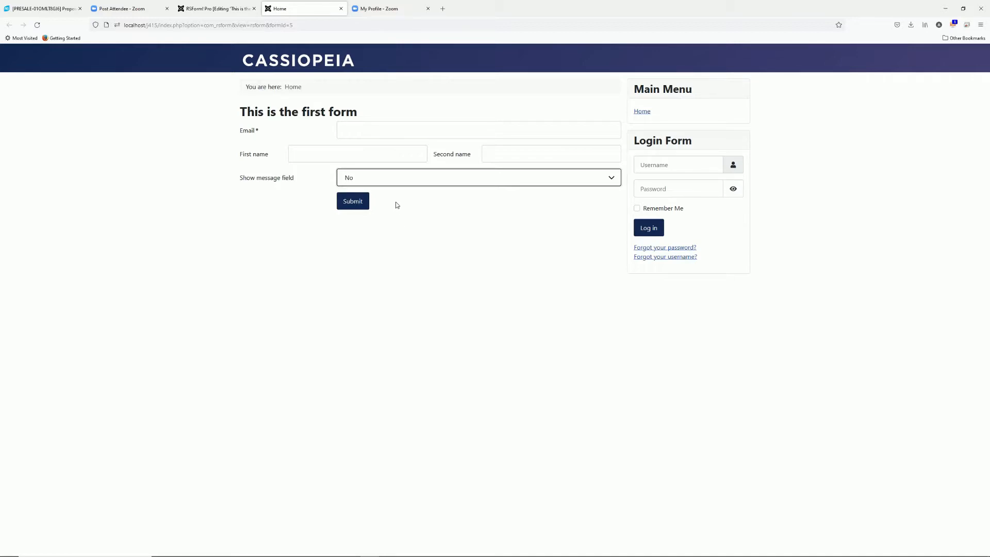
Return to the Conditional Fields page and open the language dropdown, closing it unchanged
click(236, 11)
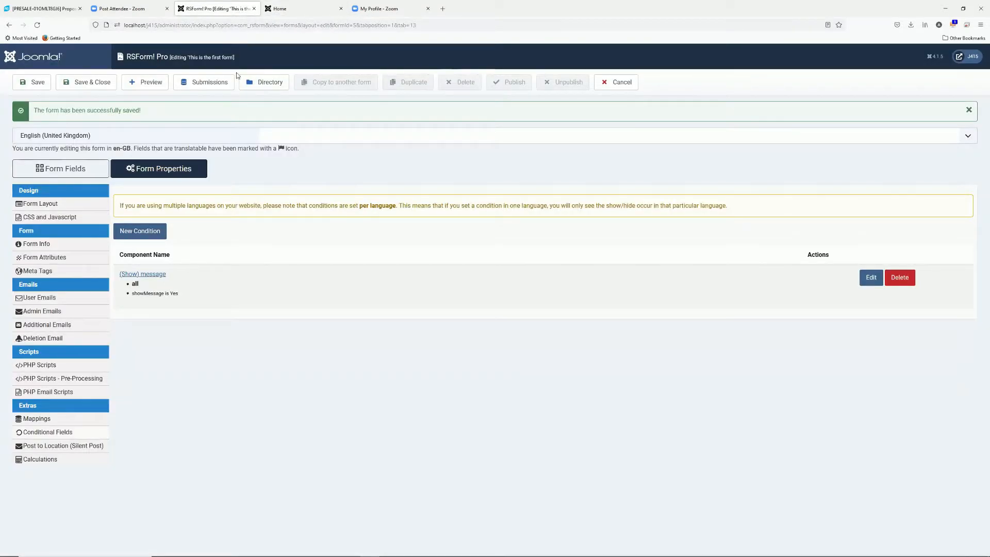
click(298, 10)
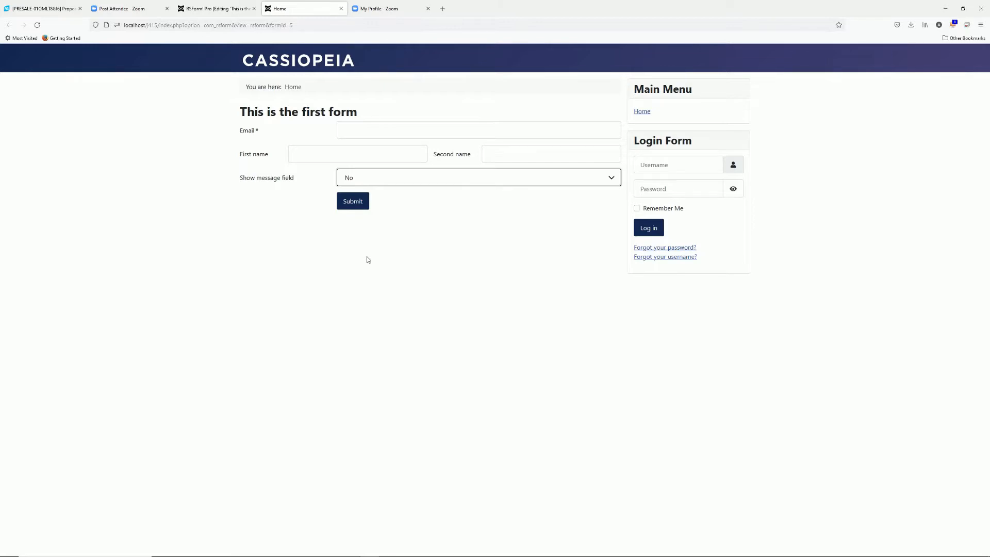
click(217, 9)
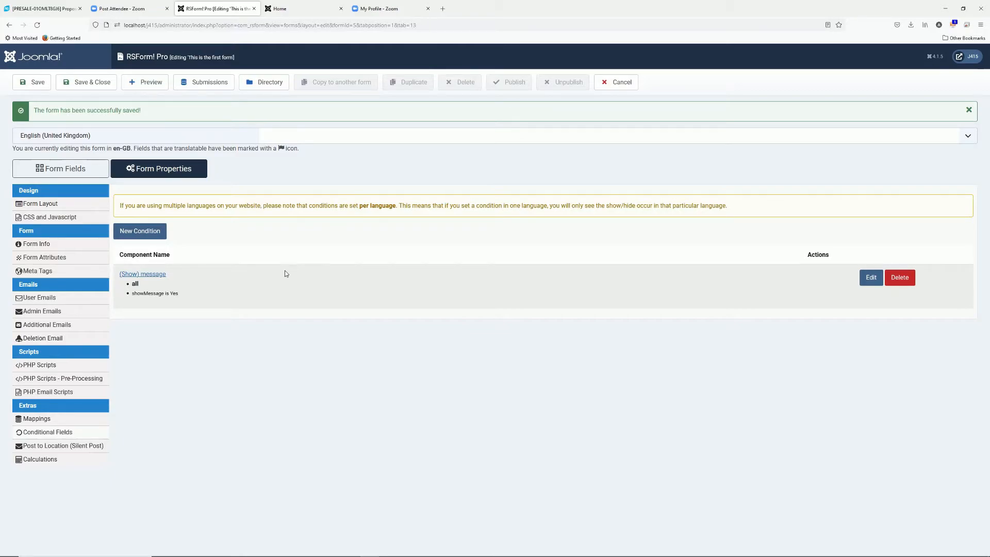
click(290, 140)
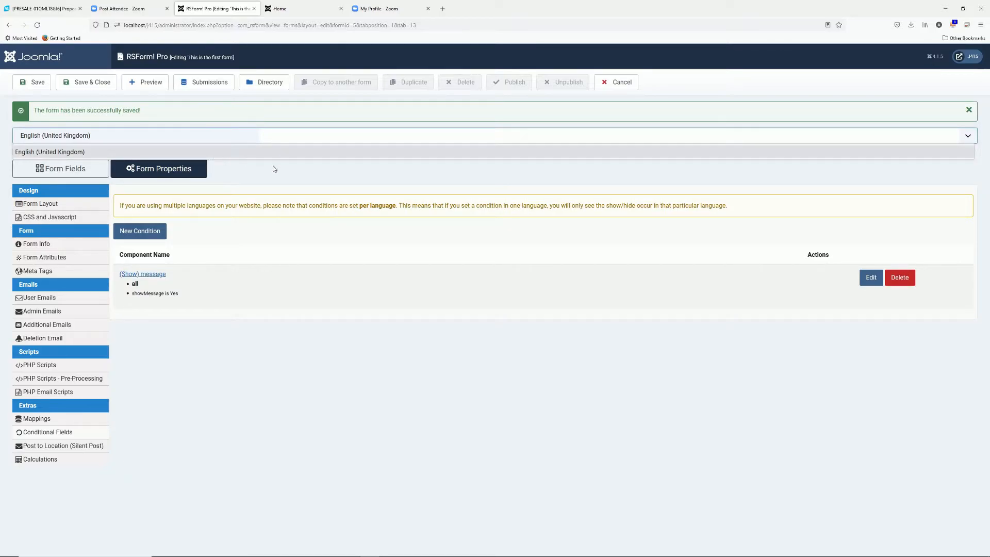
click(310, 179)
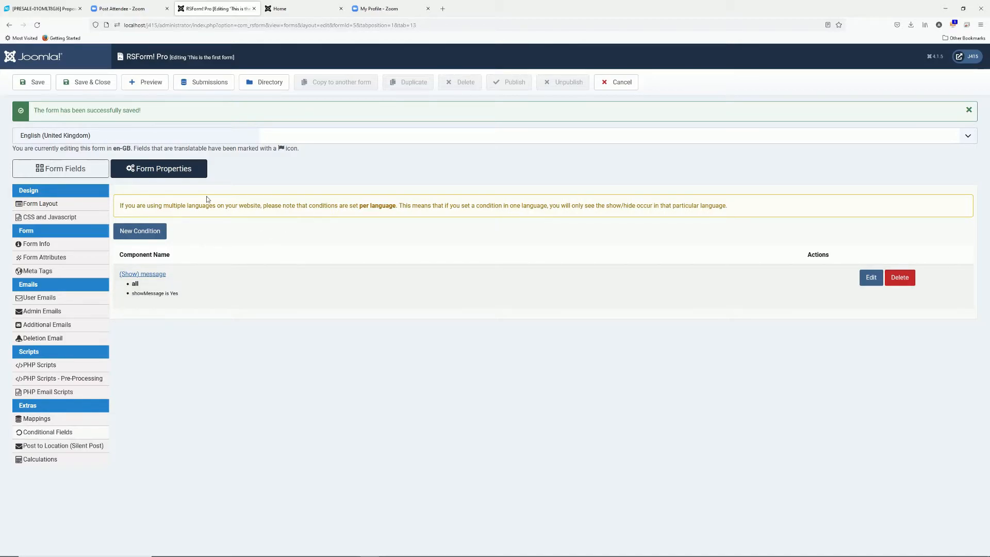
click(80, 170)
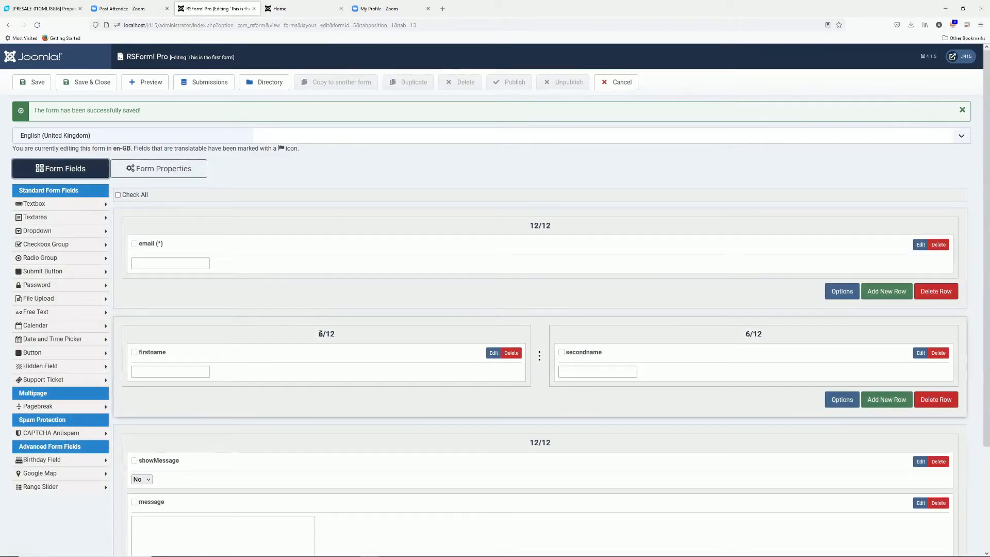
scroll(320, 333, down, 3)
click(917, 346)
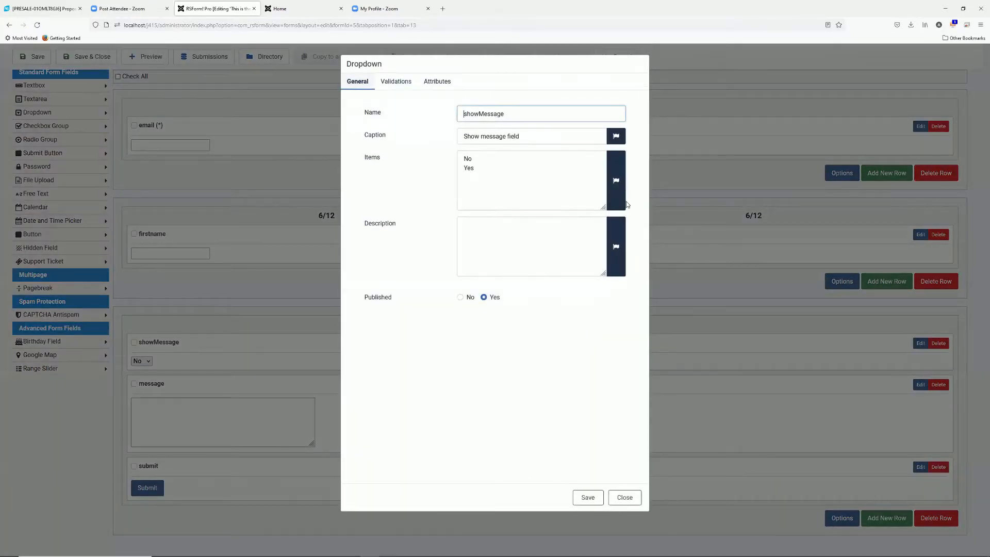
mouse_move(617, 185)
click(495, 162)
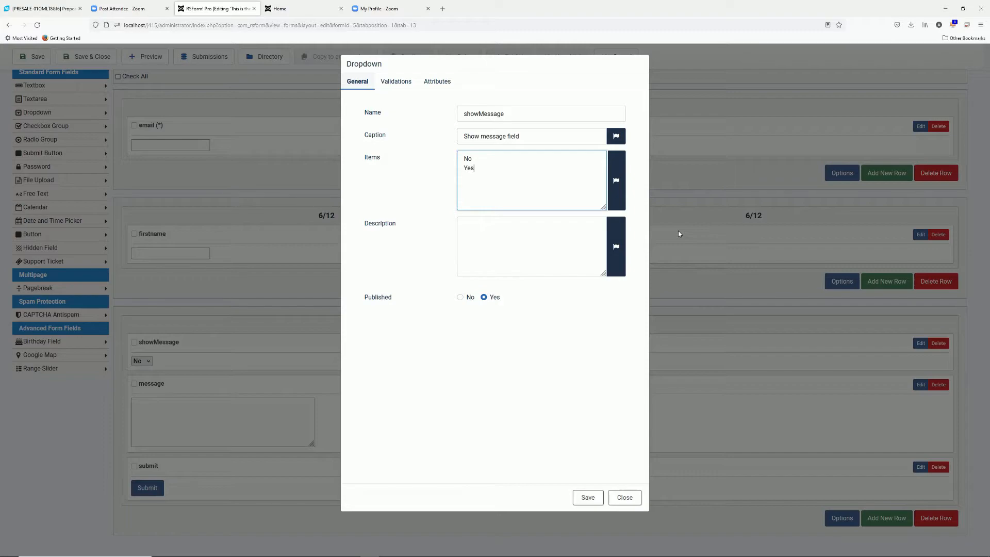
click(624, 497)
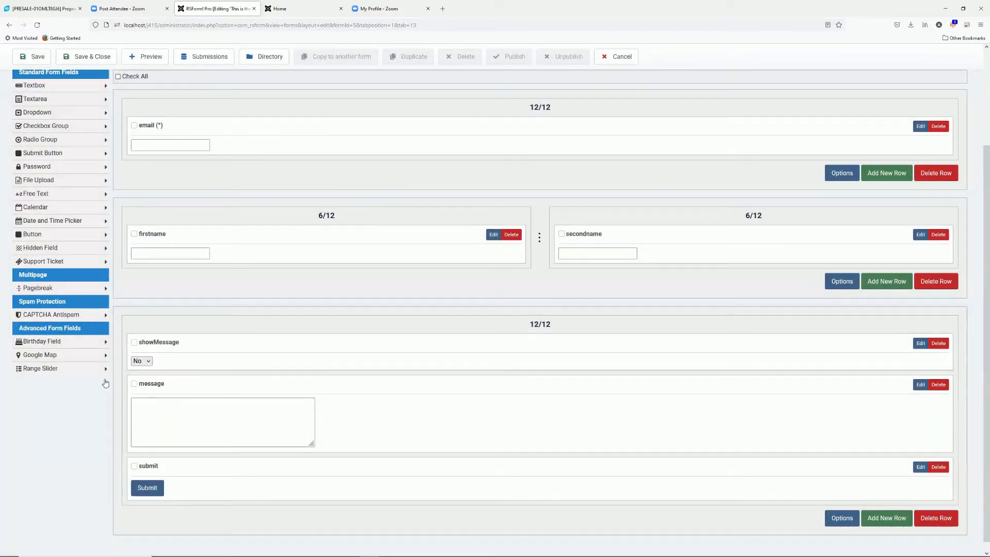
scroll(107, 381, up, 3)
click(156, 173)
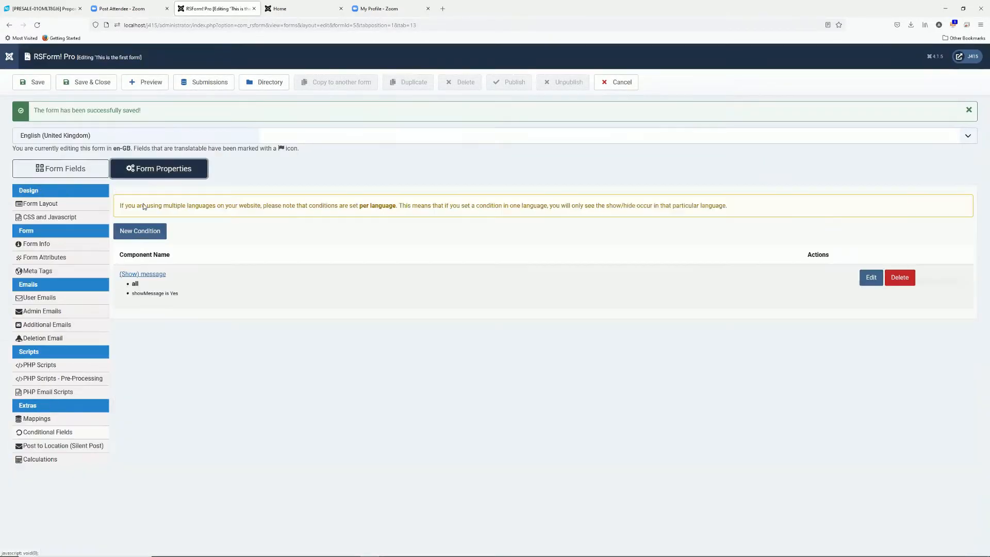
Review the Post to Location (Silent Post) settings, then bring up the form's Calculations panel
click(85, 448)
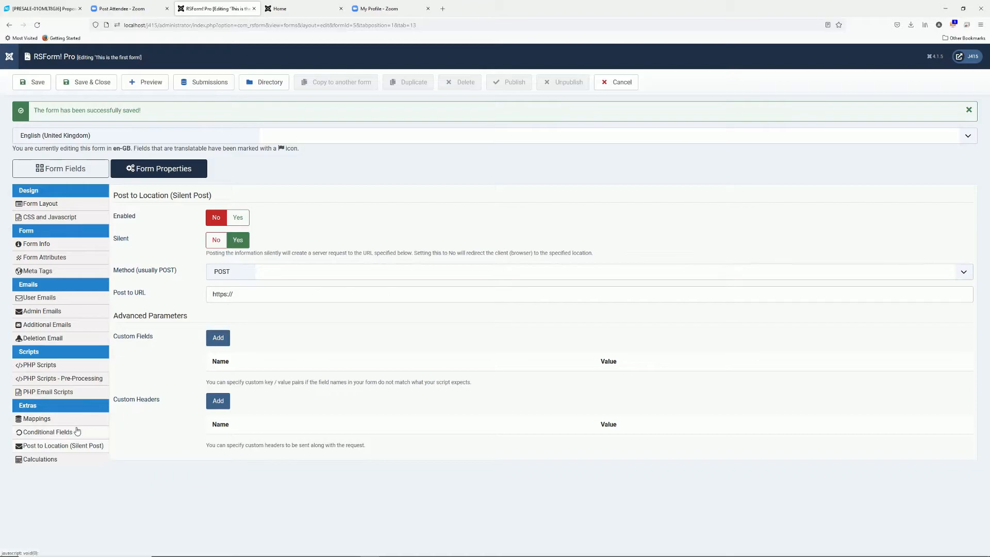
click(46, 461)
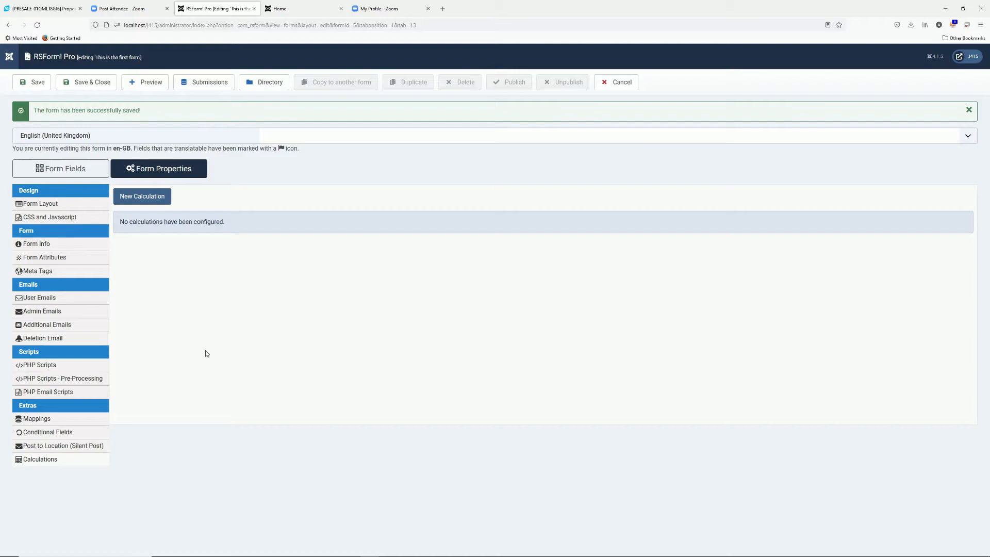
Add a calculation for the email field with expression {firstname:value} + {secondname}
click(142, 196)
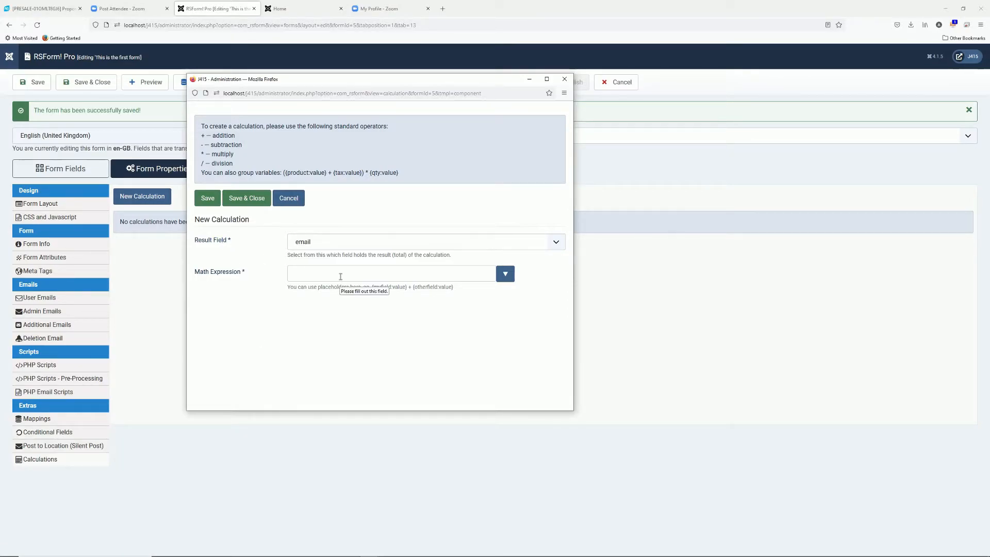
click(335, 274)
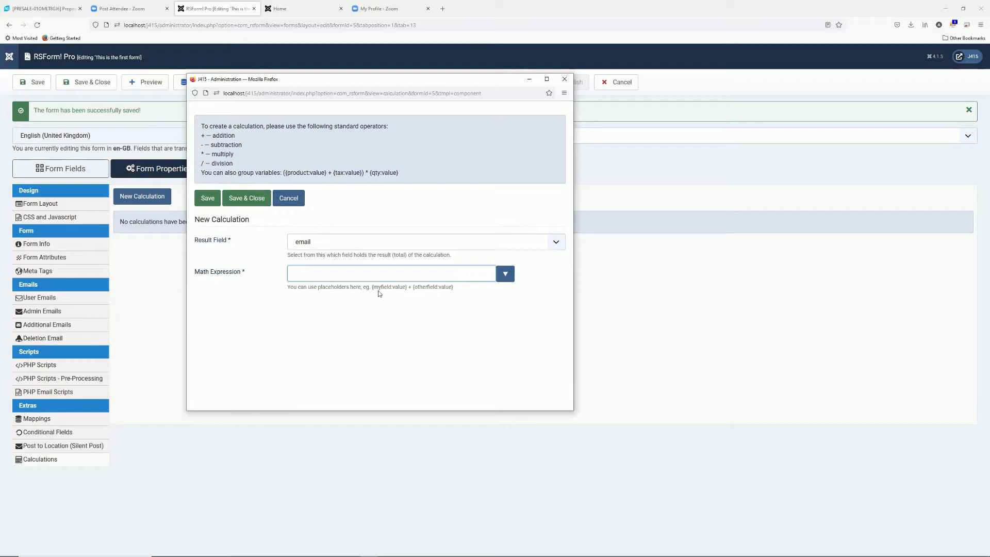
text({firstname:value} + {})
key(Left)
text(secondname)
click(250, 202)
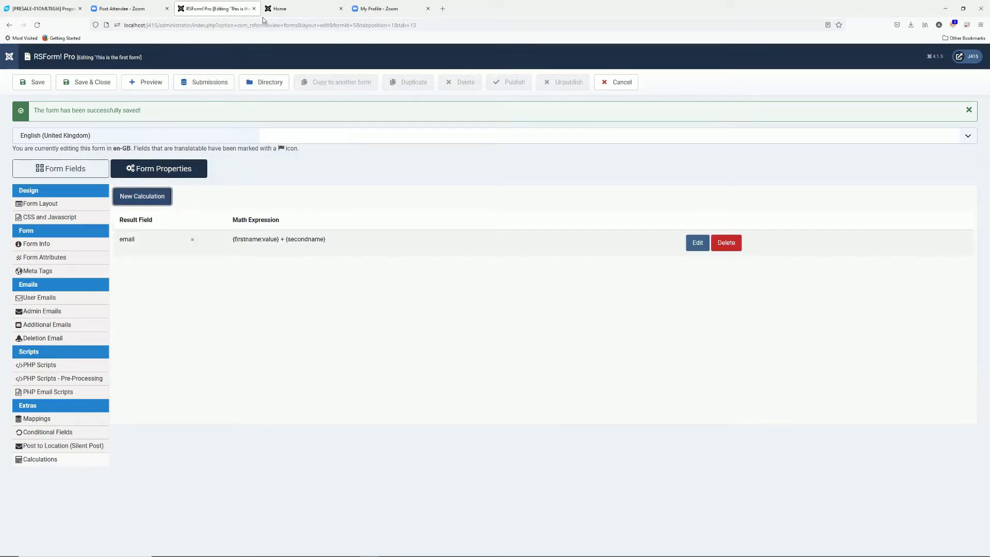
Save the form and test it on the front end with First name 1 and Second name 2
click(32, 82)
click(299, 10)
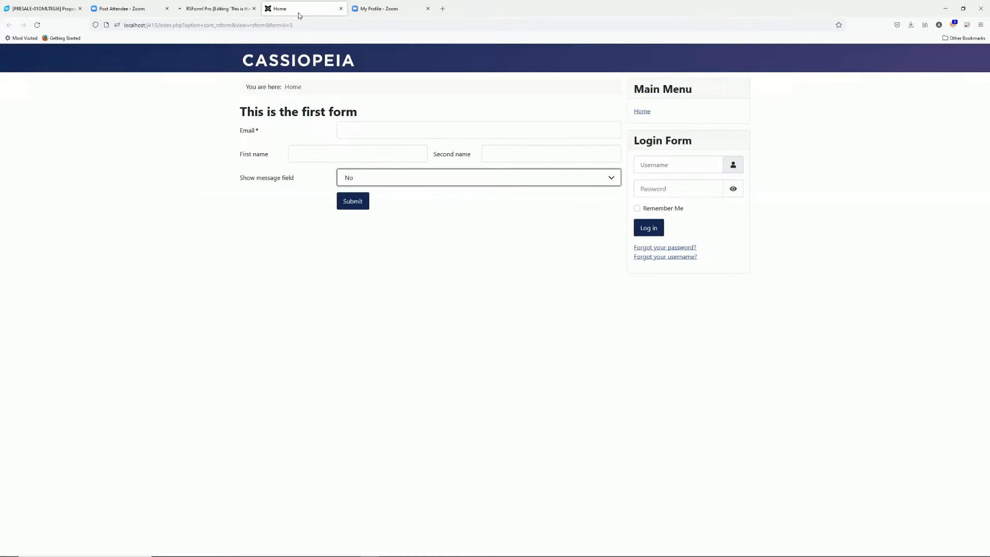
key(F5)
click(314, 154)
text(1)
click(500, 153)
text(2)
click(498, 260)
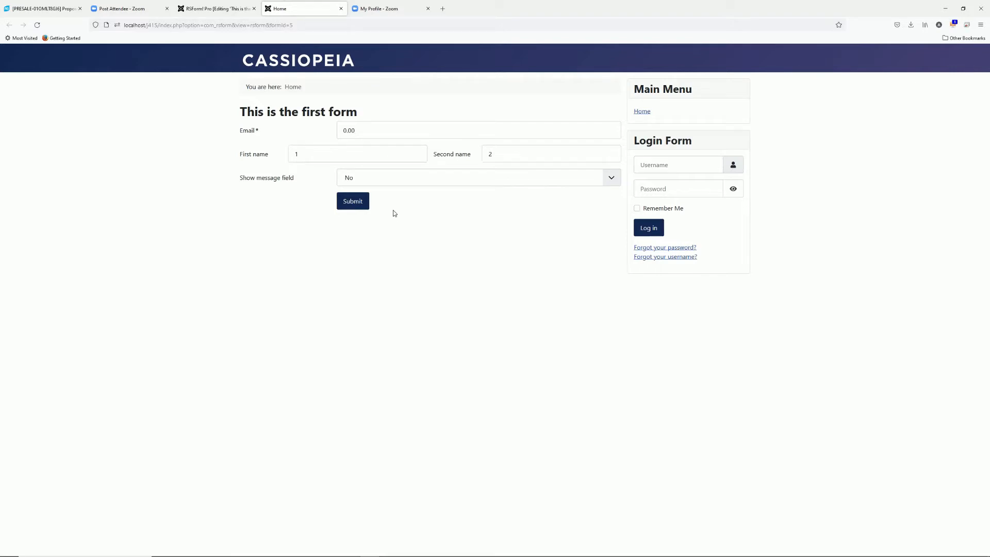
Correct the calculation to {firstname:value} + {secondname:value} and save the form
click(234, 11)
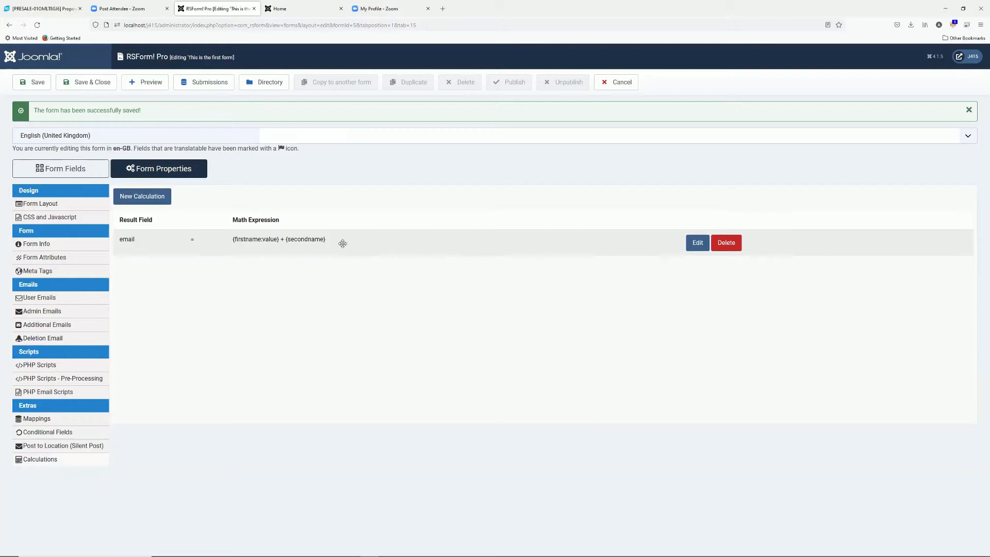
click(689, 246)
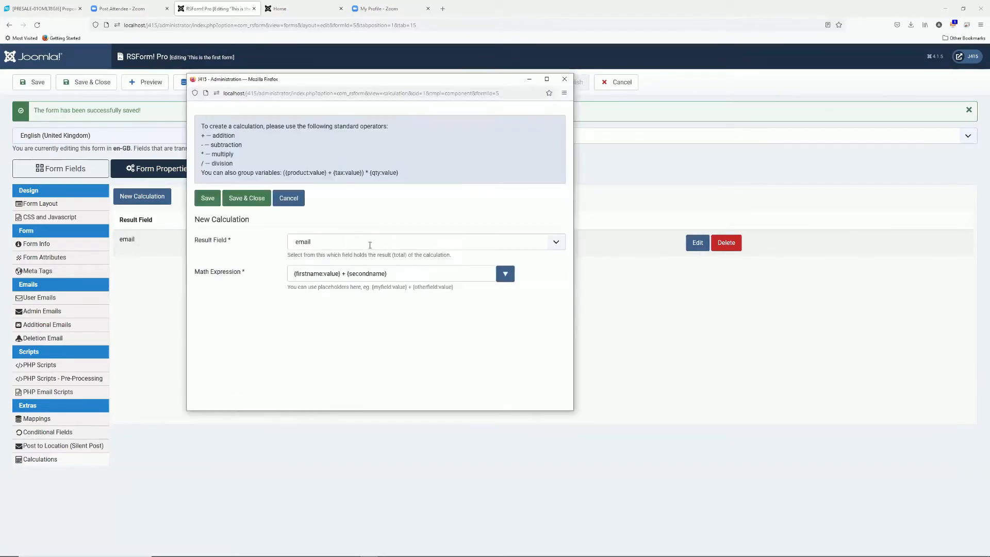
click(386, 273)
text(:value)
click(241, 199)
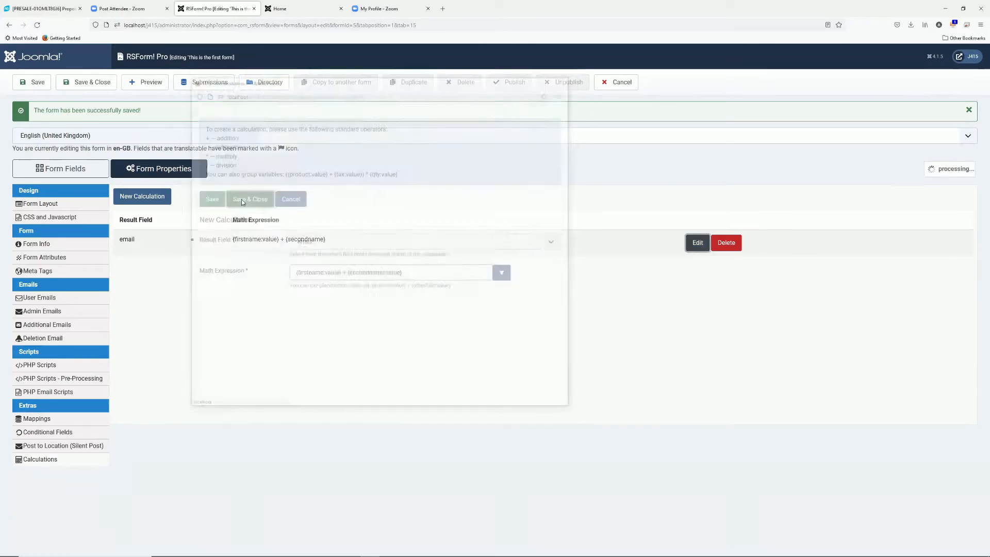
click(32, 82)
Reload the front-end form and retest with 1 and 1, getting Email 2.00
click(309, 11)
click(310, 25)
key(Return)
click(347, 156)
text(1)
click(526, 153)
text(1)
click(496, 286)
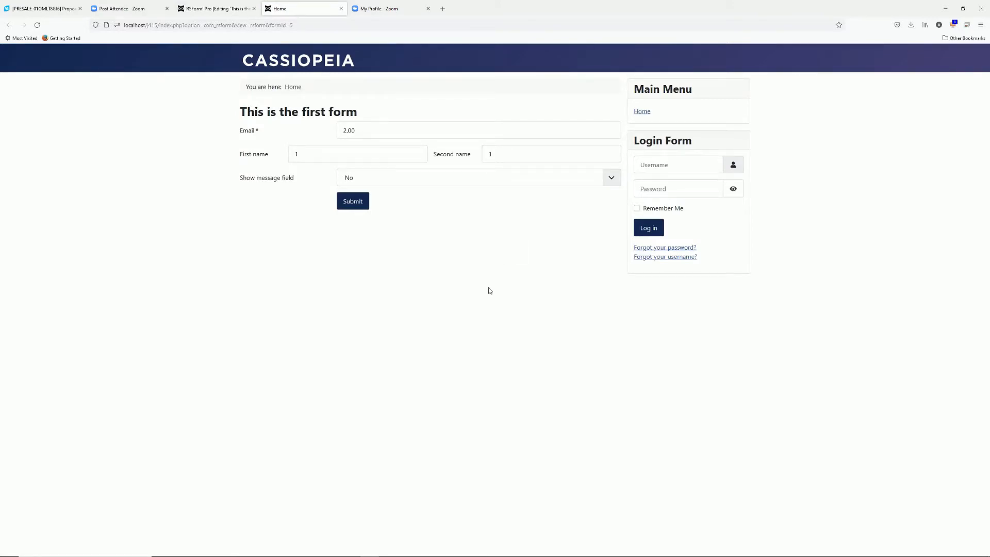
click(229, 14)
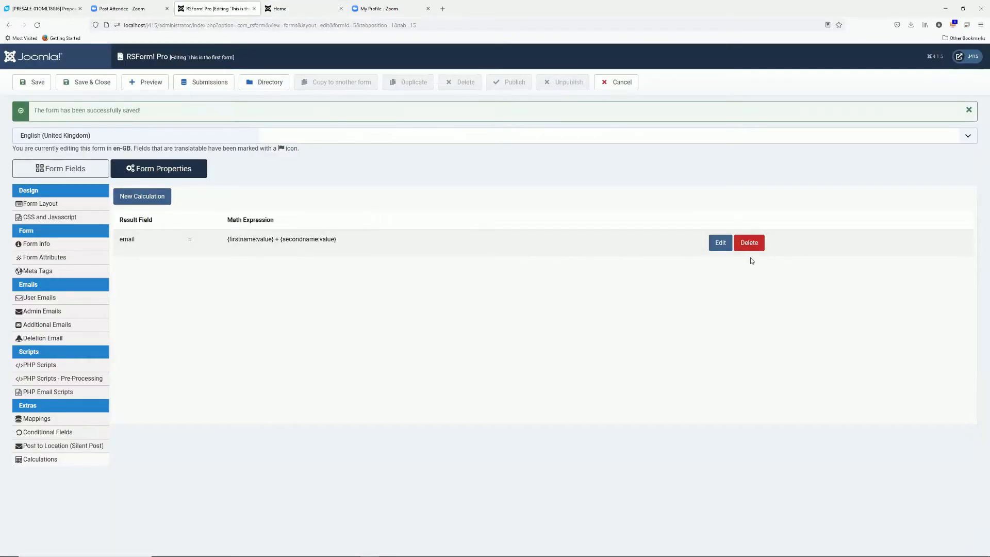
Delete the email calculation, then check Form Fields and return to the empty Calculations panel
click(750, 244)
click(529, 313)
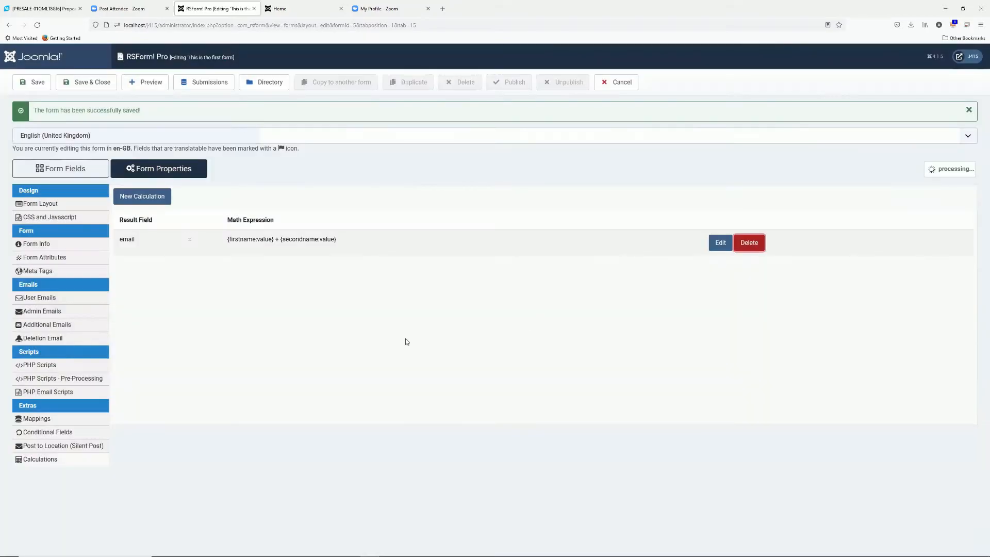
click(90, 168)
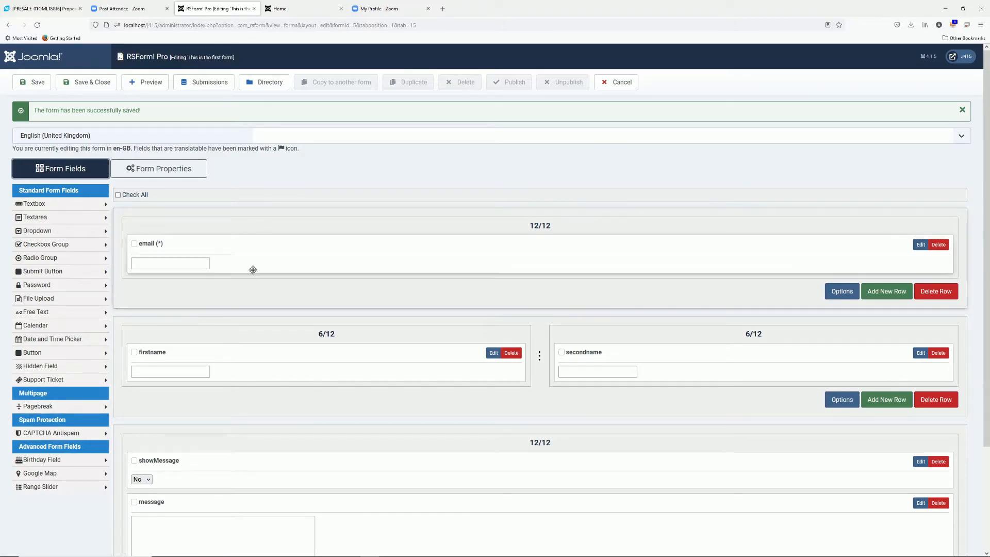
click(160, 168)
click(54, 459)
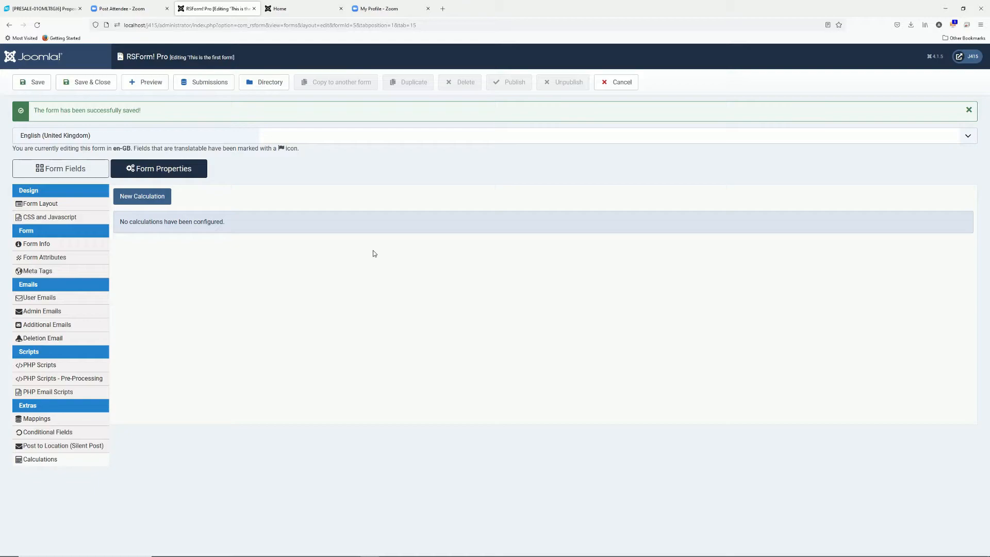
Reopen 'This is the first form', preview it on the site, then close the preview tabs
click(614, 87)
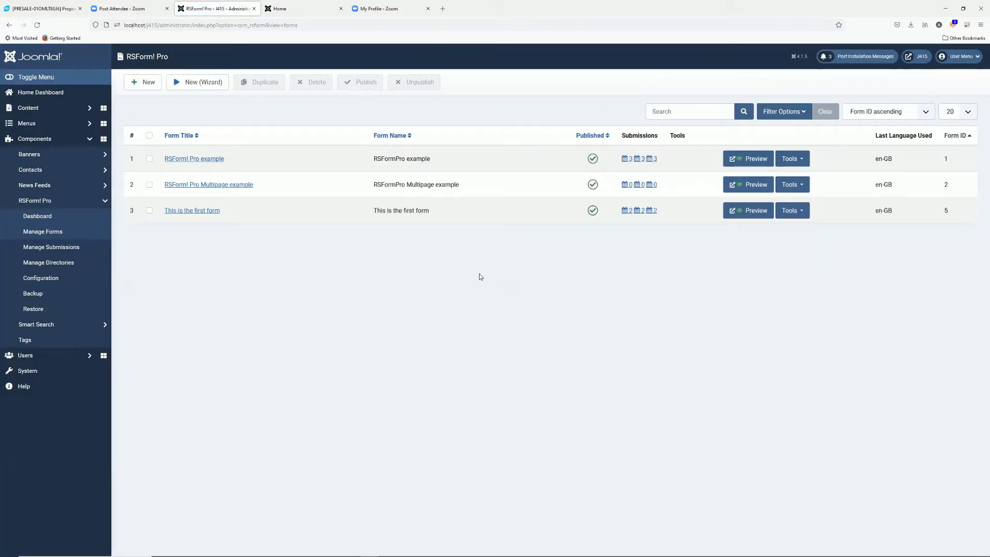
click(200, 210)
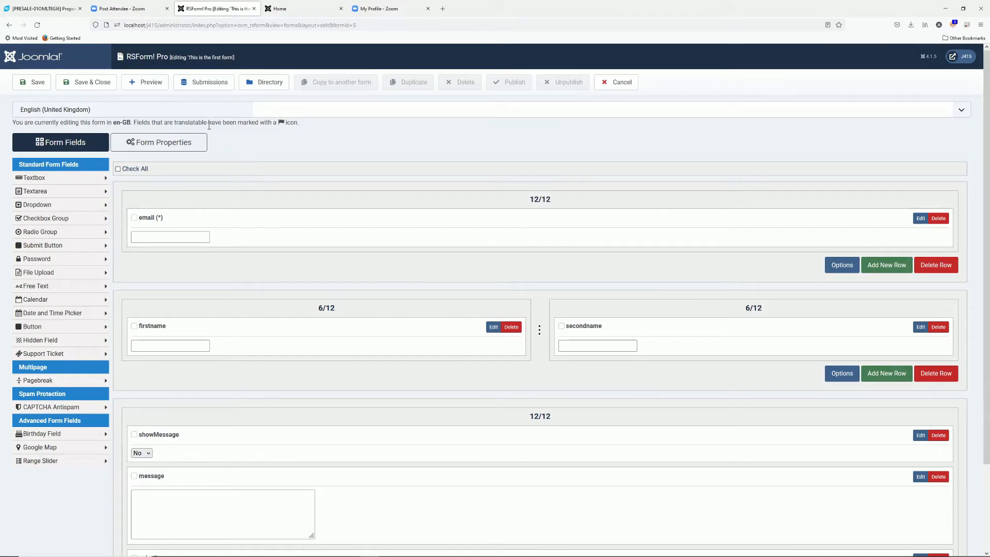
click(142, 82)
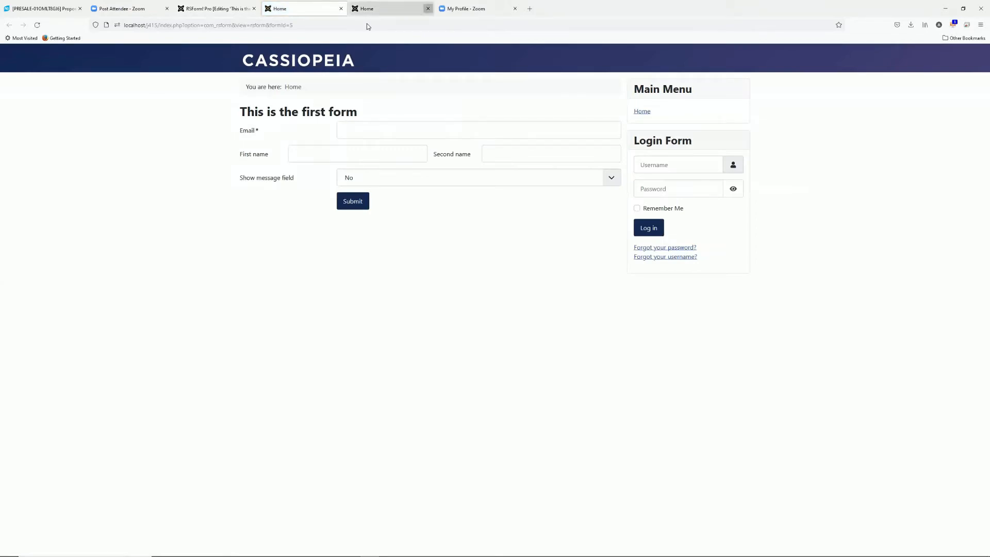
click(427, 8)
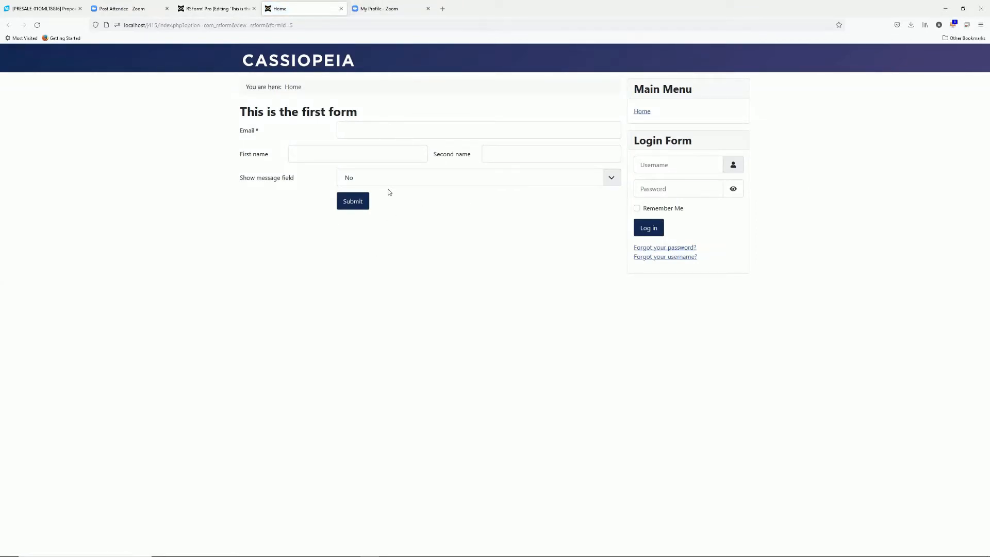
click(341, 9)
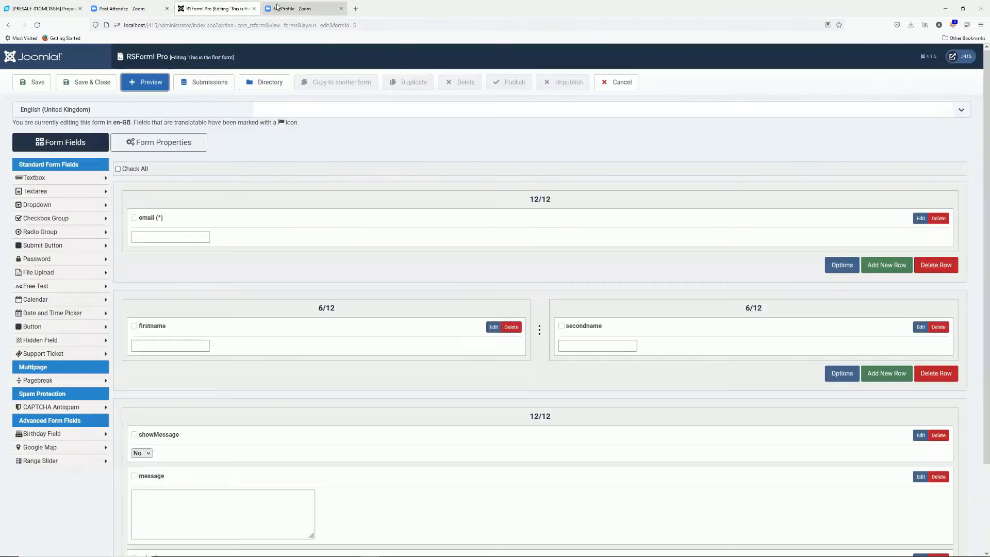
Check the form's Calculations properties and save the form
click(162, 142)
click(52, 432)
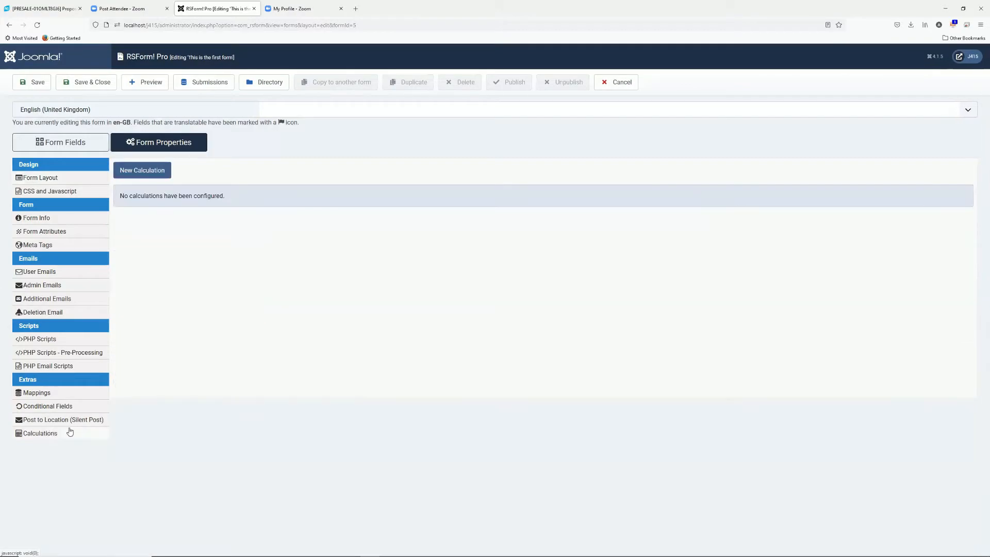
click(31, 82)
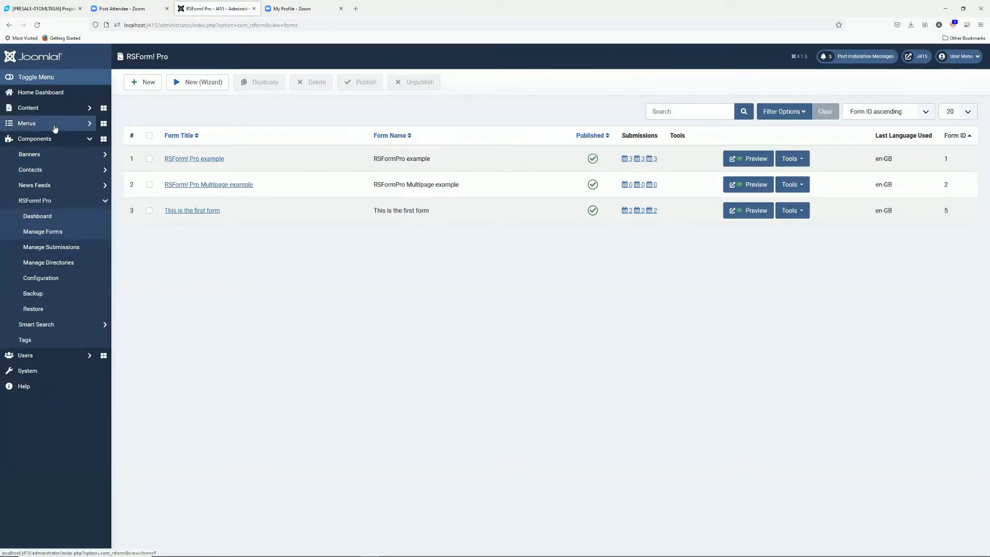
click(54, 127)
Add Main Menu item 'RSForm!Pro Form' of type RSForm! Pro Form, linked to This is the first form
click(104, 183)
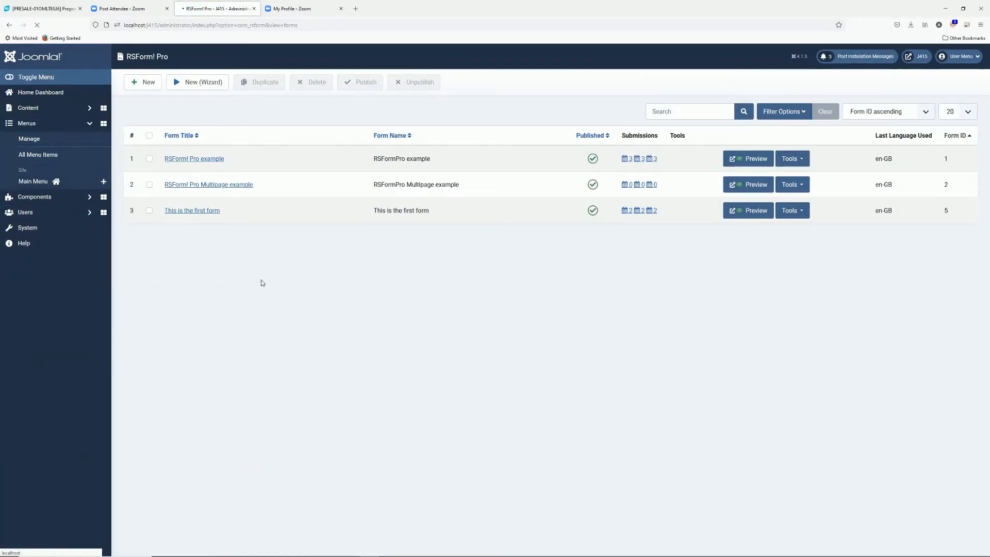
click(150, 123)
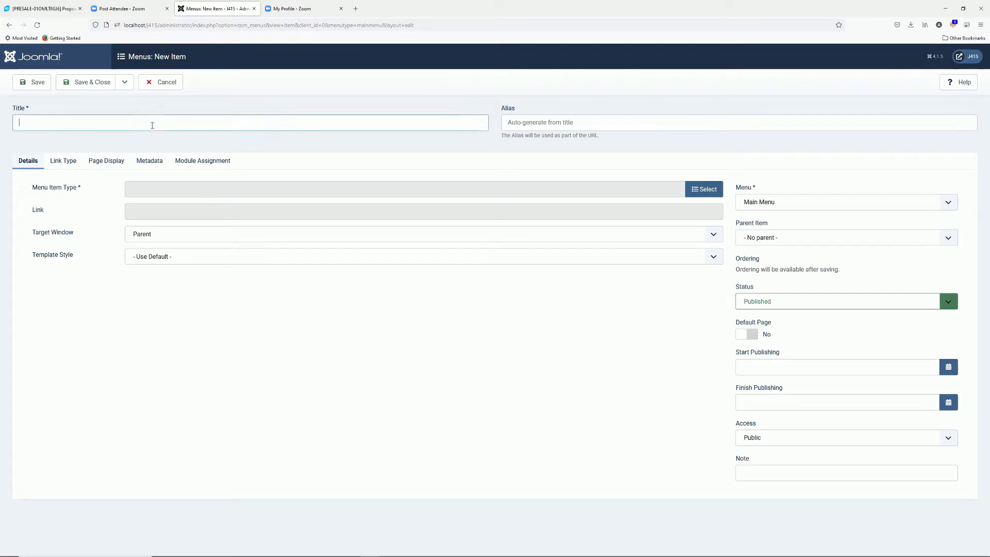
text(RSForm!P)
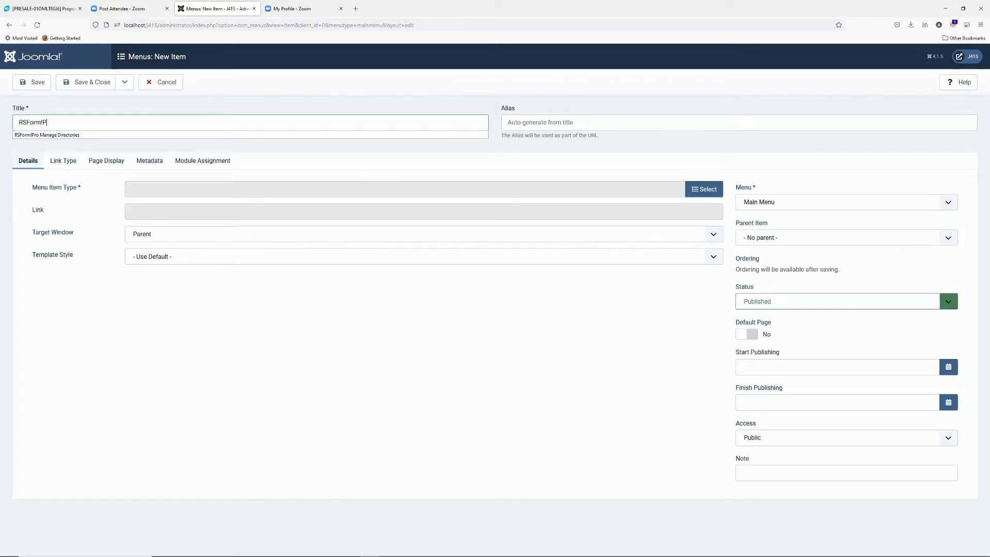
text(ro Form)
click(704, 189)
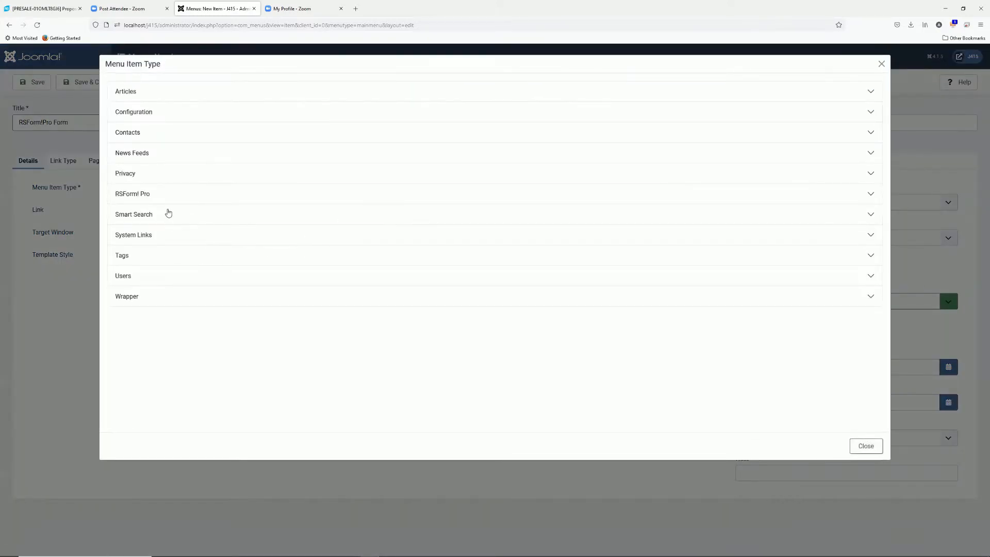
click(154, 200)
click(138, 228)
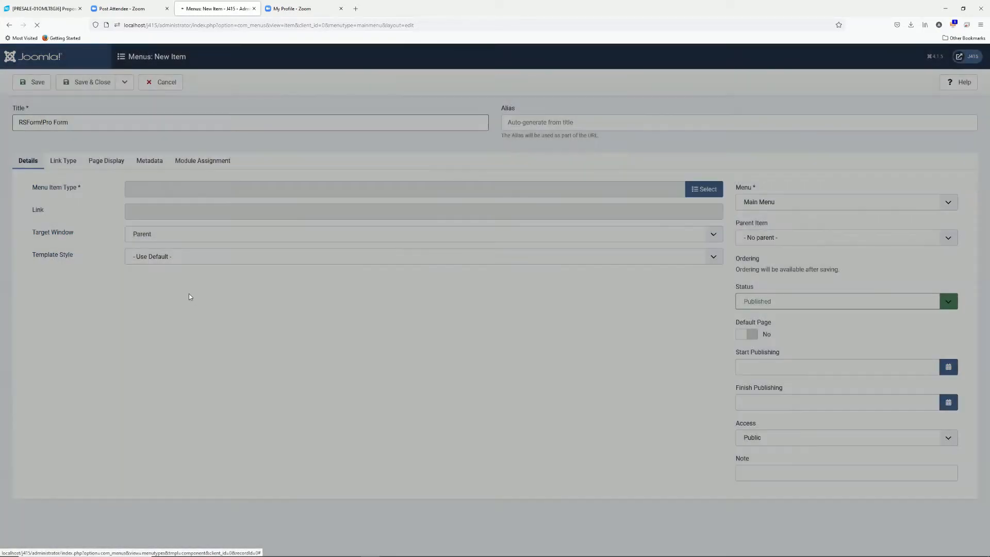
click(192, 212)
click(175, 252)
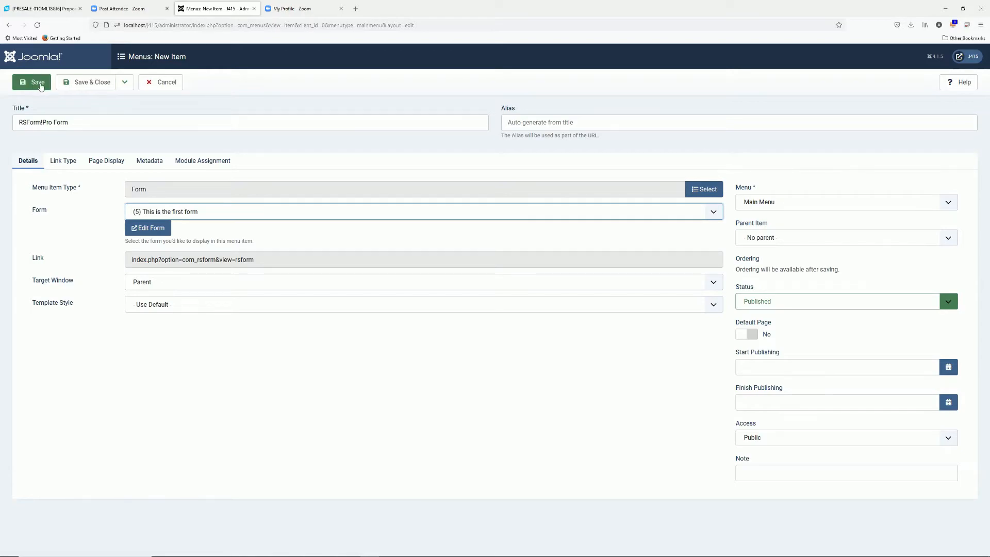
click(86, 84)
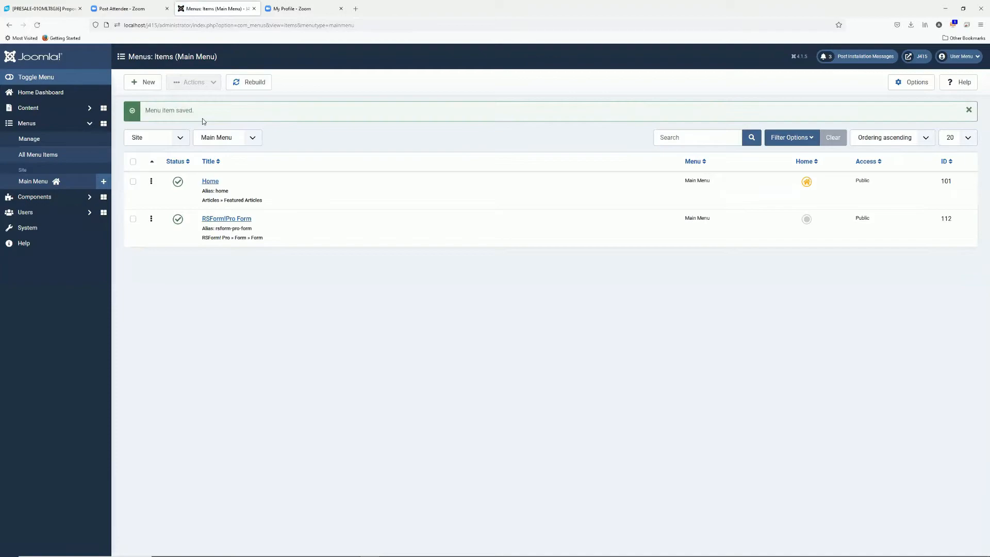
Follow the new RSForm!Pro Form link on the site to verify the form page
click(918, 56)
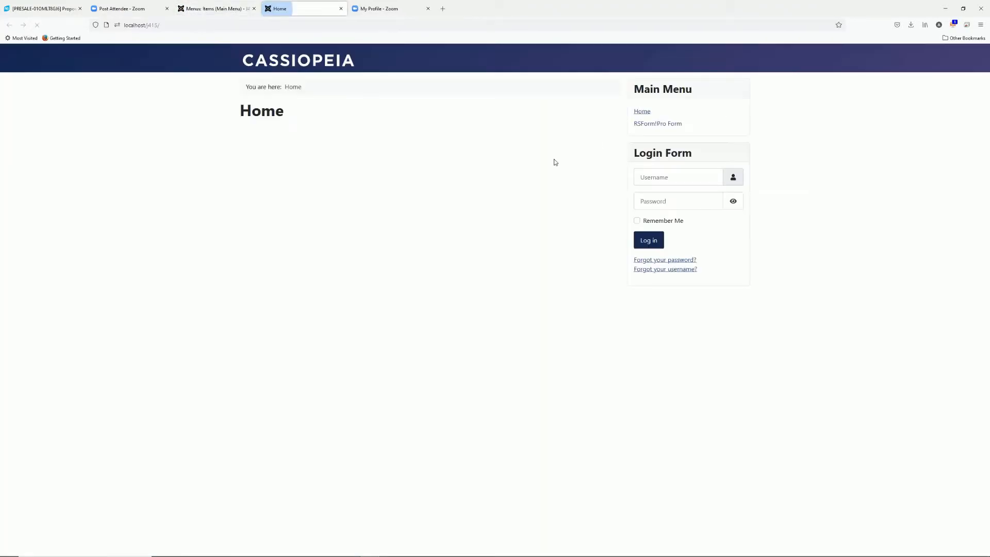
click(664, 125)
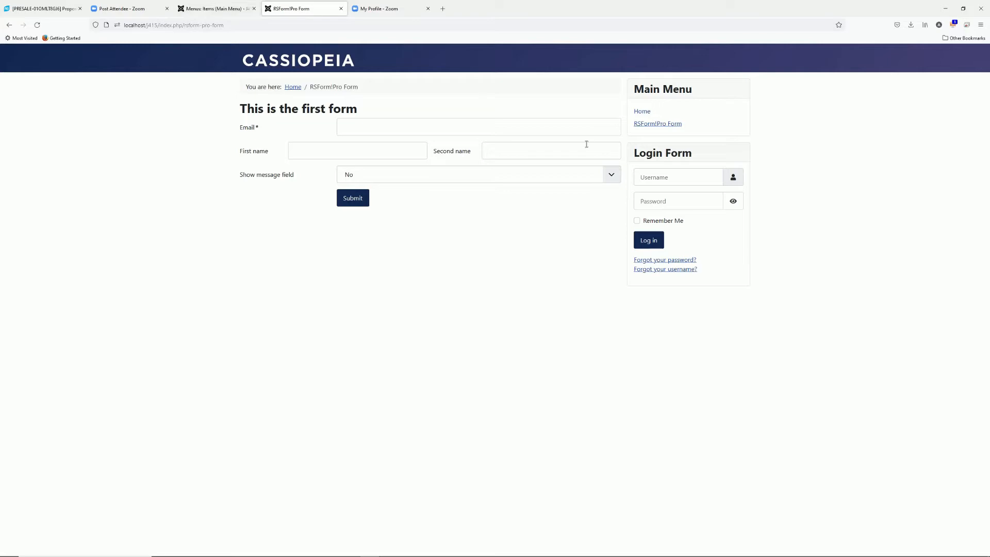
click(221, 9)
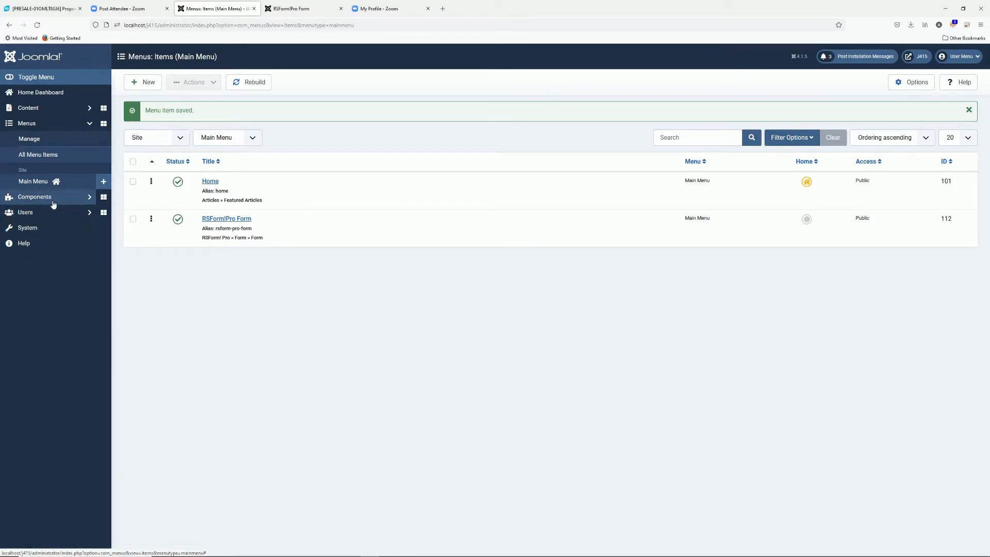
Set the RSForm! Pro Module to show This is the first form and publish it
click(44, 230)
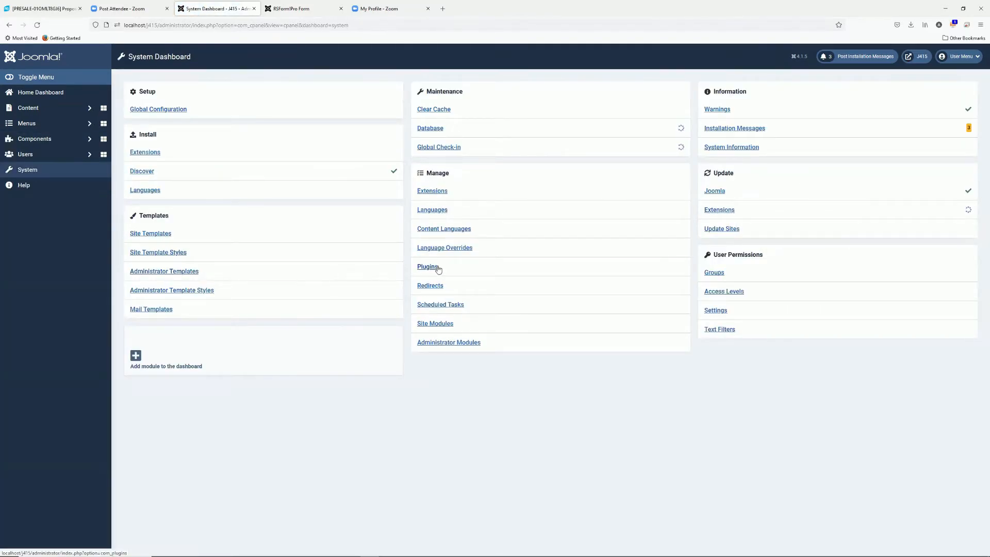
click(436, 324)
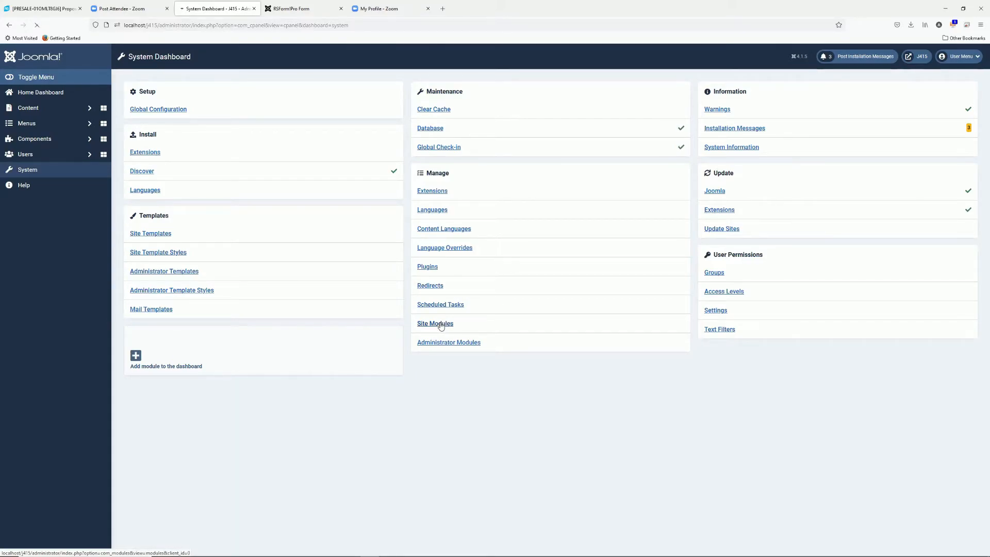
click(224, 196)
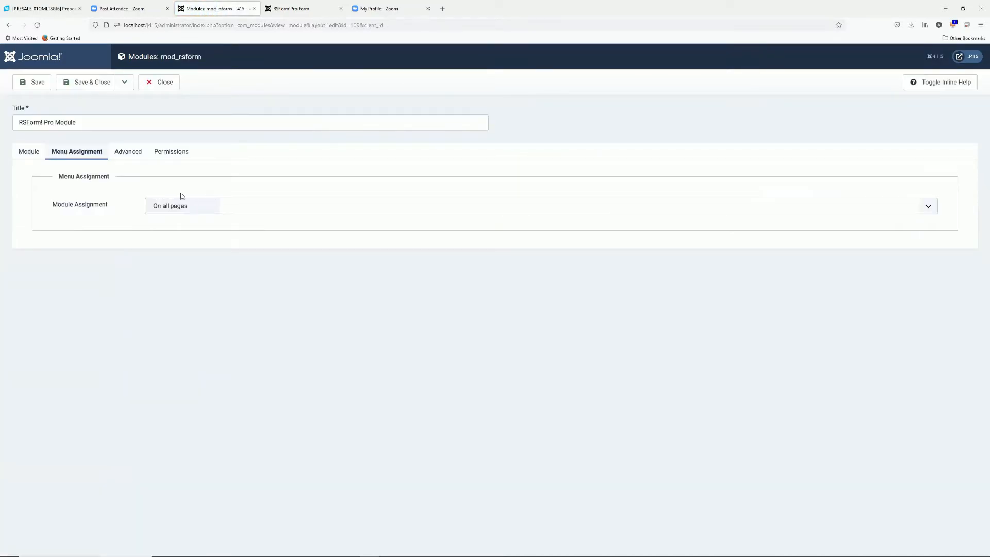
click(18, 151)
click(184, 227)
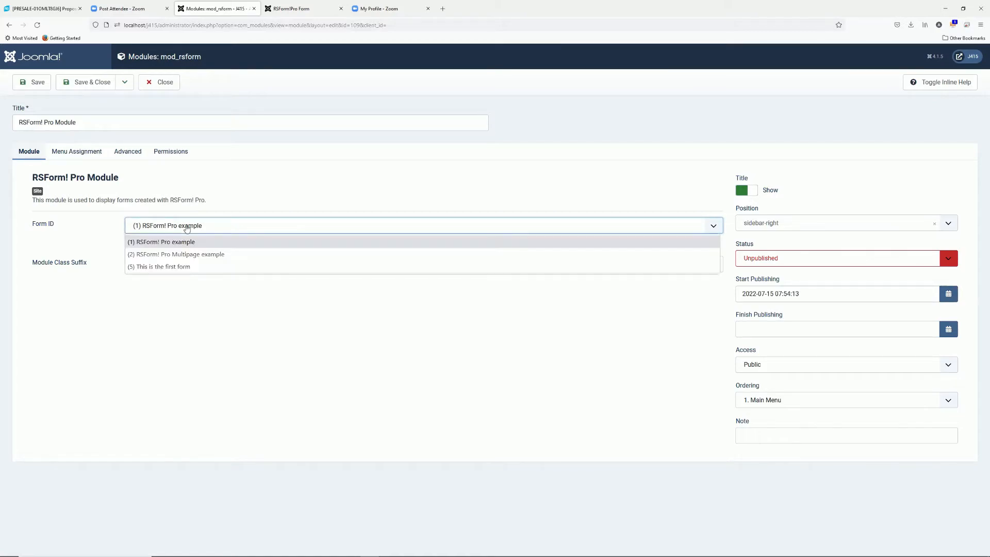
click(185, 267)
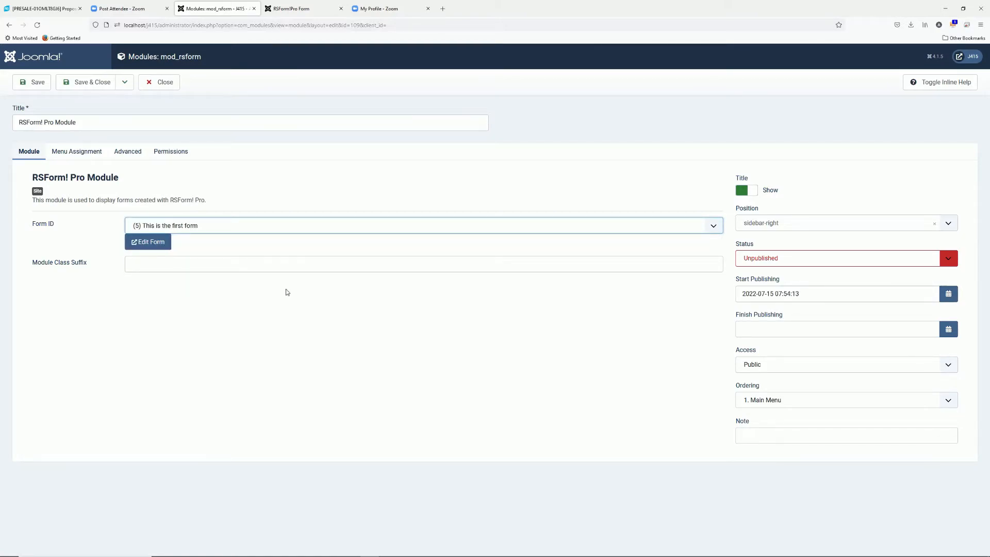
click(774, 261)
click(766, 275)
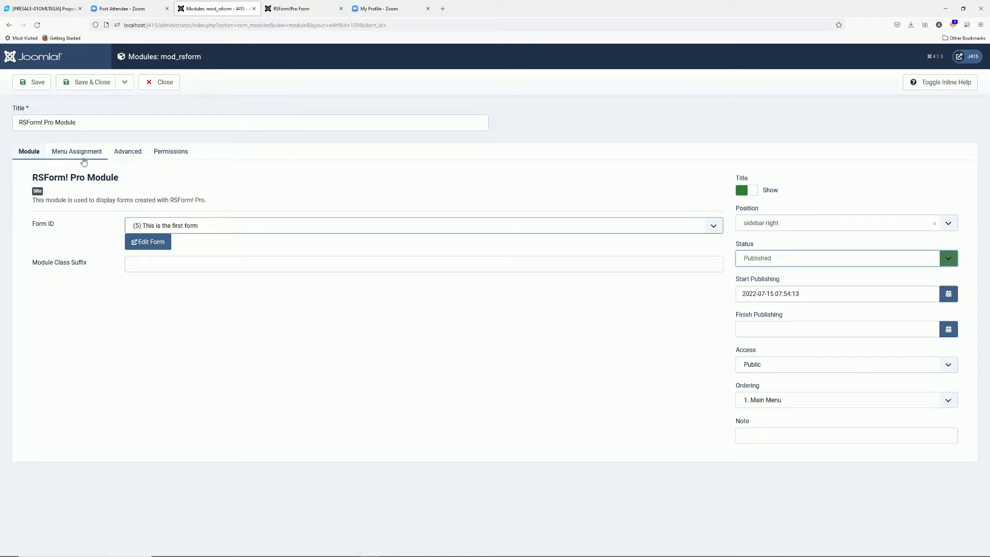
Review the module's page assignment and save the module
click(80, 155)
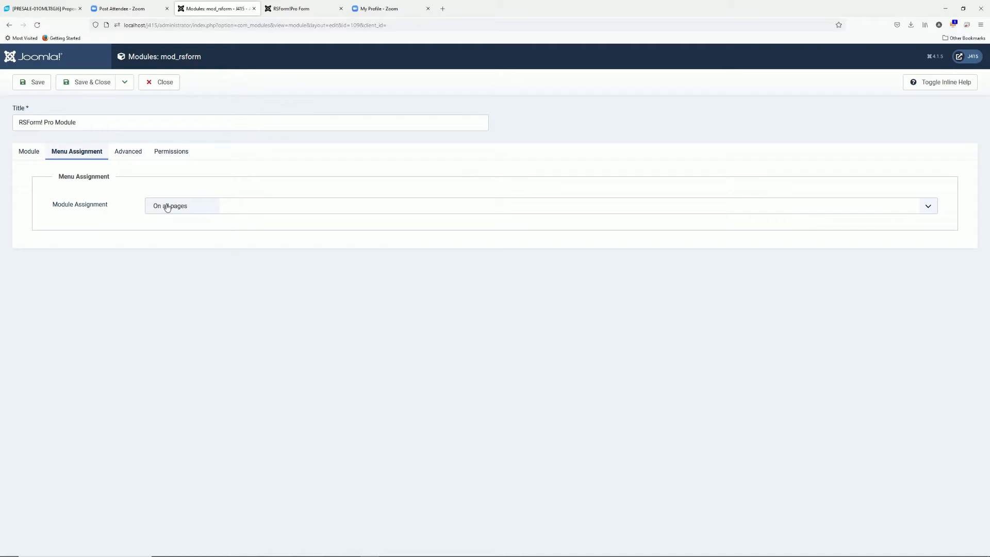
click(35, 152)
click(67, 151)
click(37, 83)
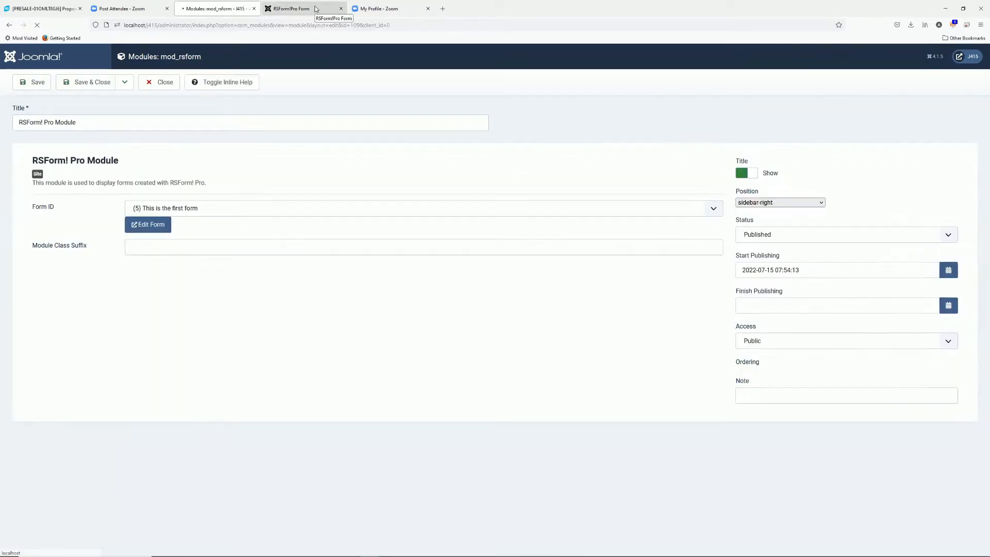
Reload the site home page to see the module, then close the module editor
click(316, 9)
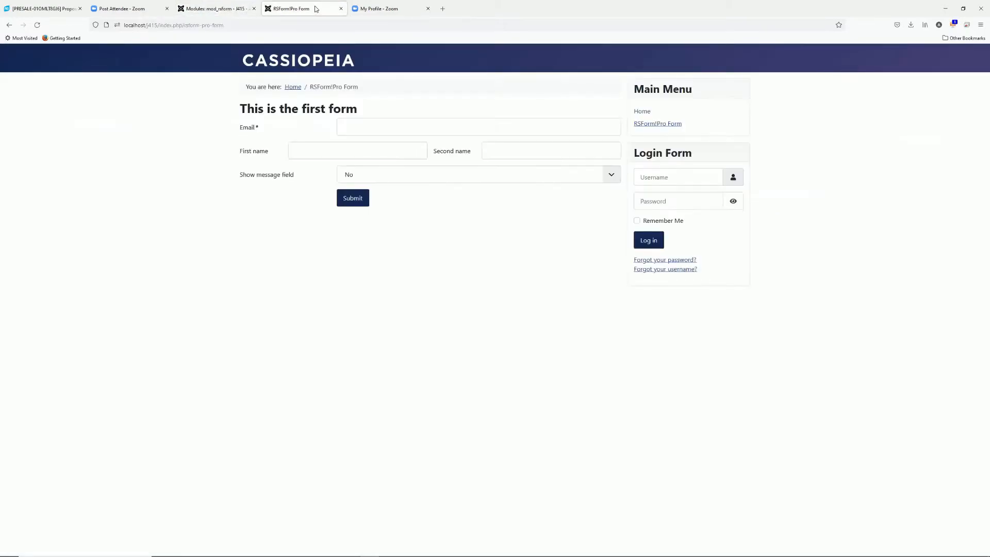
click(329, 25)
key(Return)
click(642, 111)
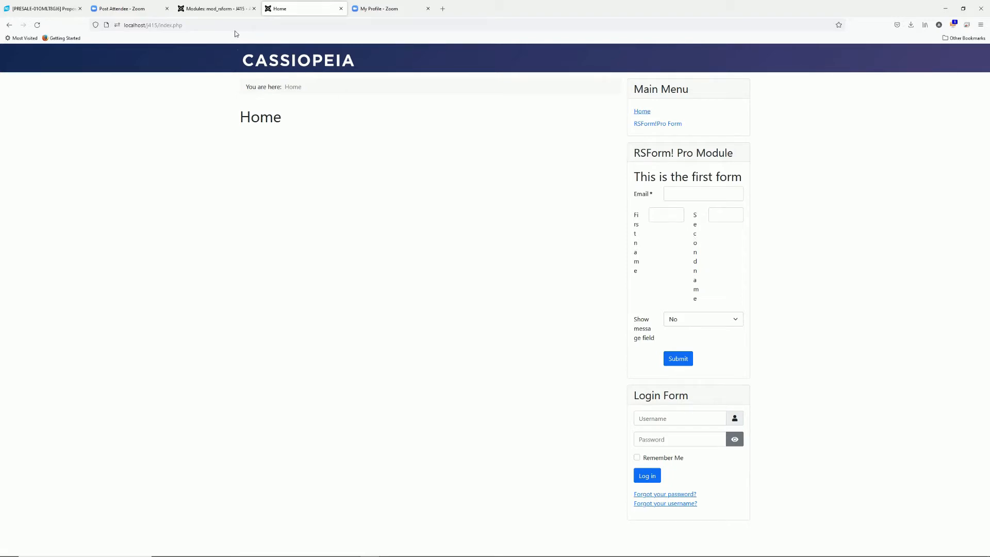
click(220, 14)
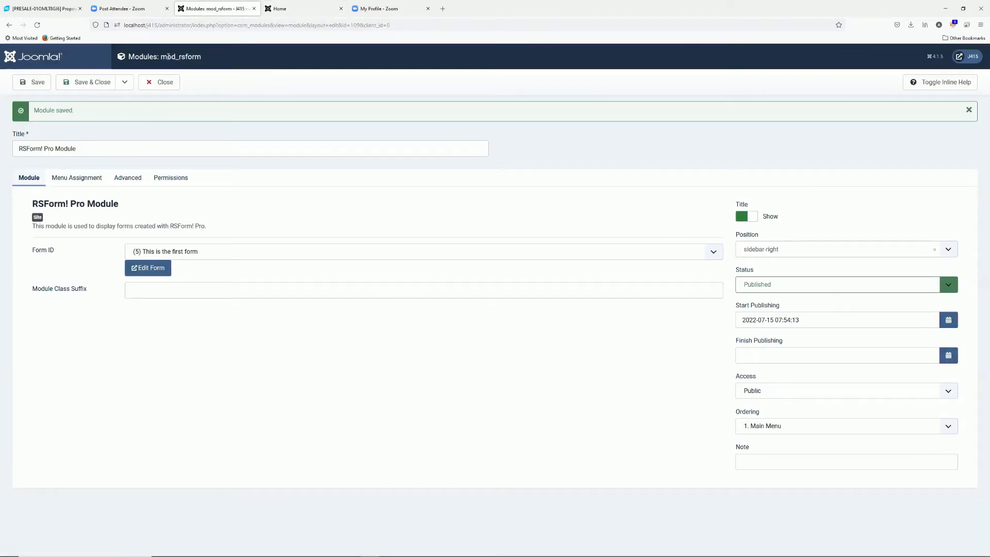
click(159, 82)
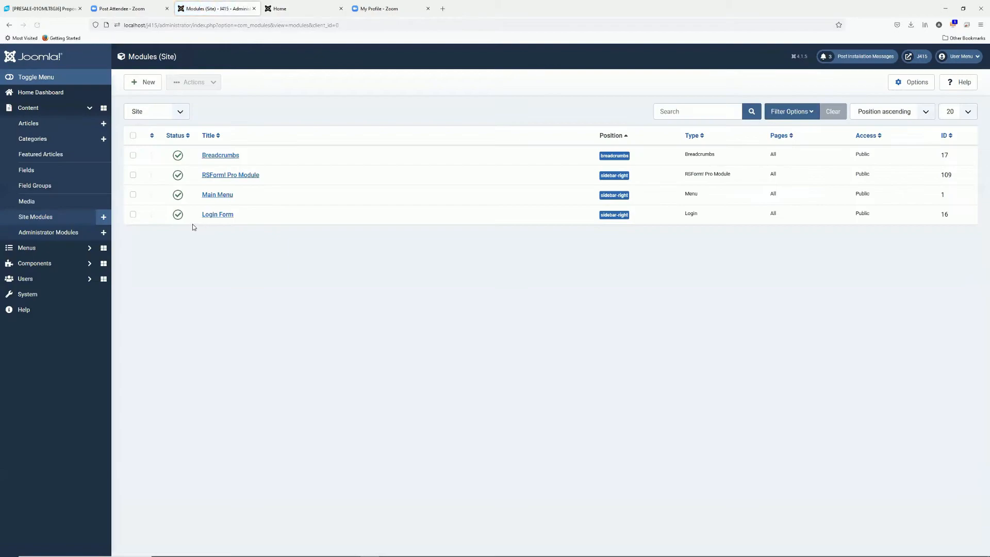
Open This is the first form from RSForm! Pro's Manage Forms list
click(53, 263)
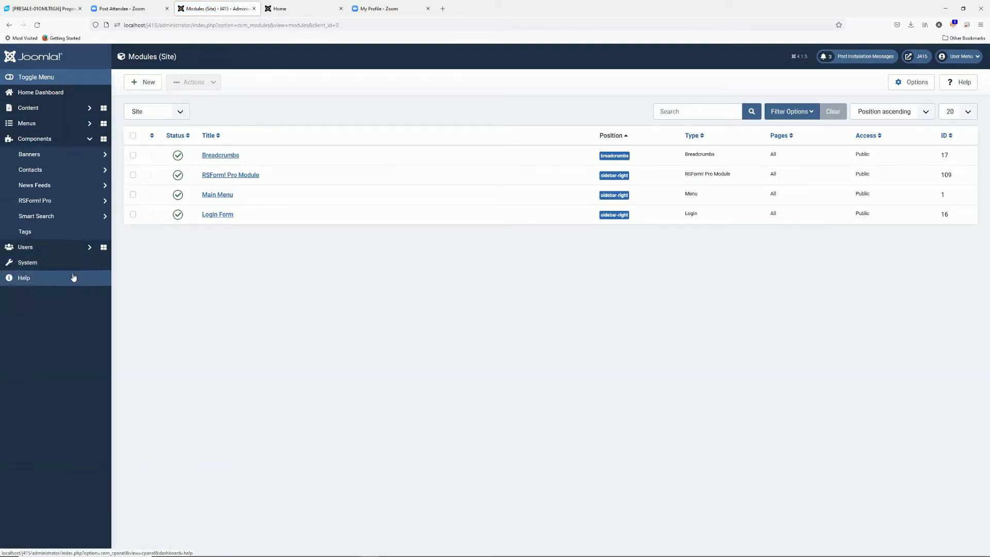
click(57, 201)
click(59, 238)
click(203, 210)
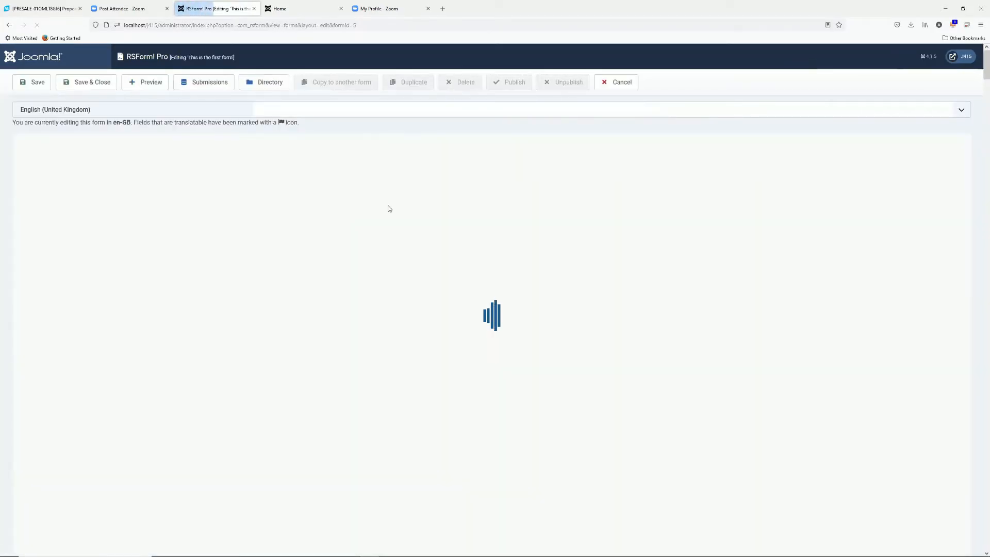
scroll(482, 346, down, 3)
Move firstname and secondname into the email row and delete the empty split row
drag(313, 240, 373, 292)
drag(187, 334, 263, 279)
drag(591, 370, 457, 297)
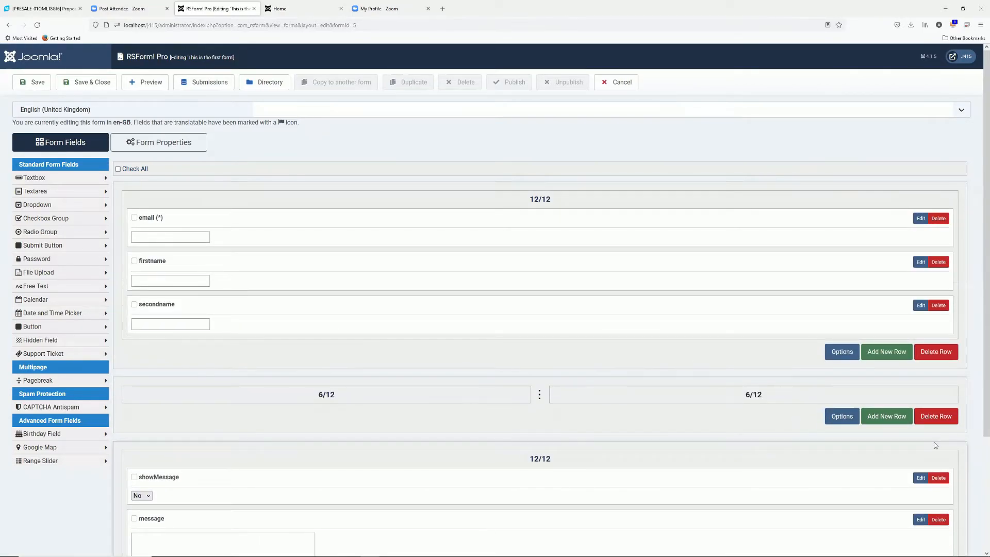
click(937, 417)
click(529, 312)
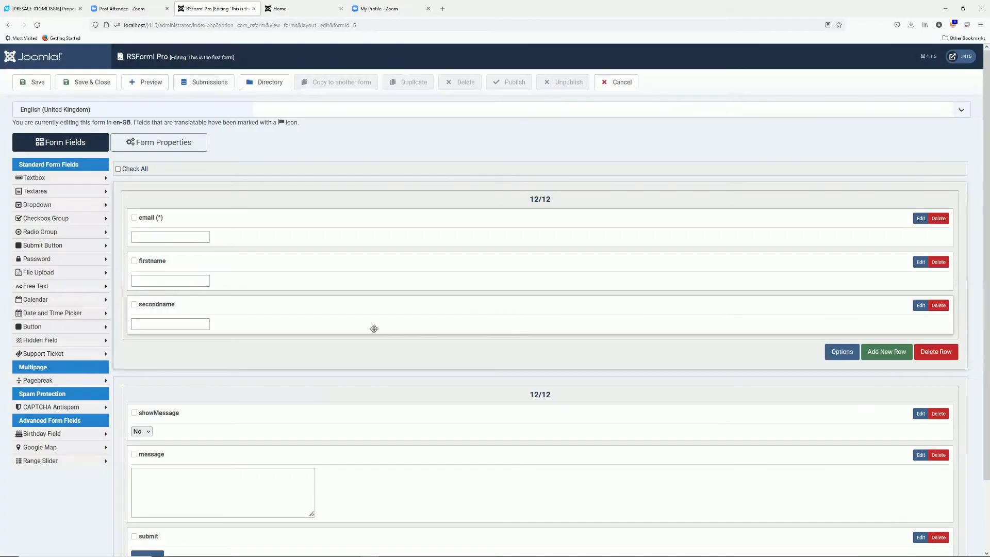
Set the form's Layout Flow to Vertical and save the form
scroll(313, 349, down, 2)
click(150, 106)
click(248, 249)
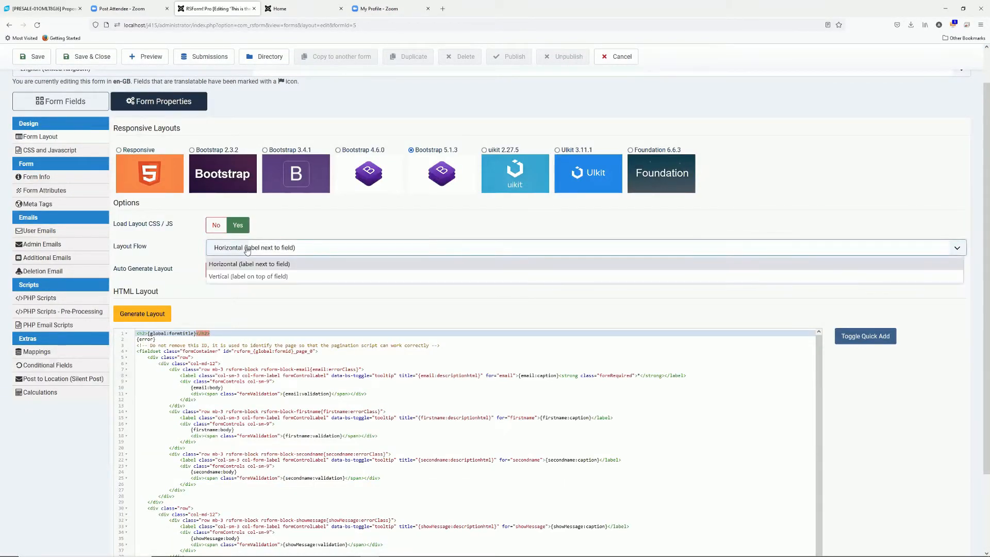
click(248, 277)
click(38, 58)
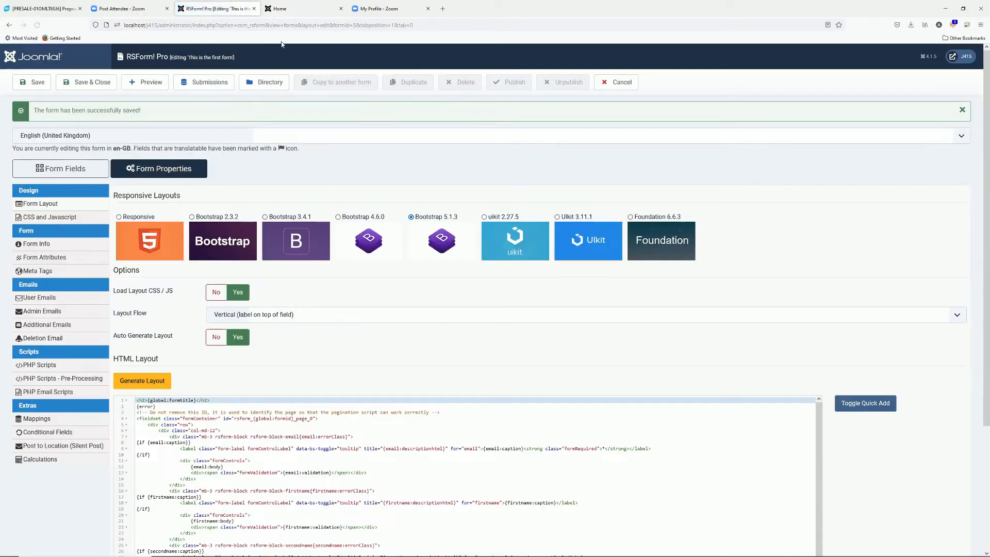
click(292, 10)
click(292, 25)
Reload the site and view the RSForm!Pro Form page with labels above fields, then return to admin
key(Return)
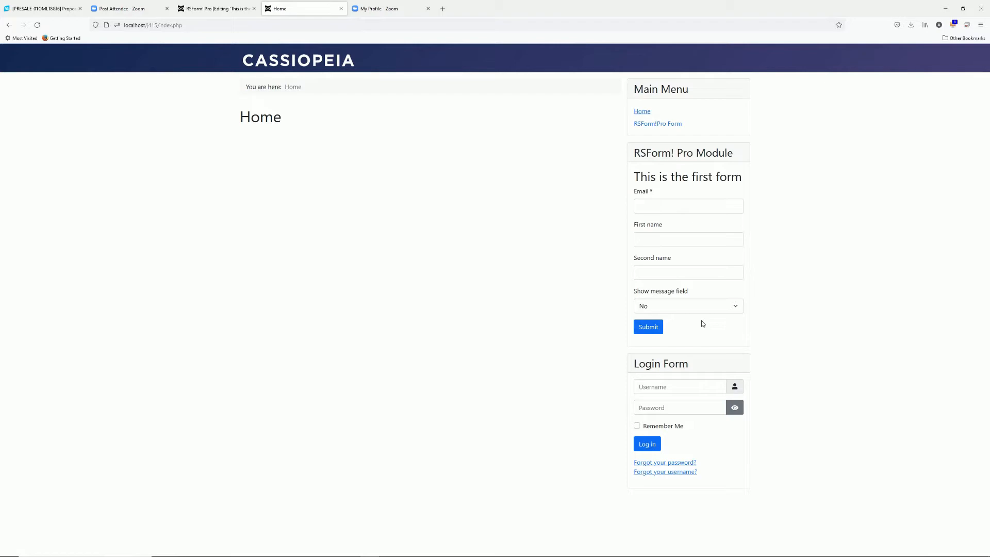
click(649, 124)
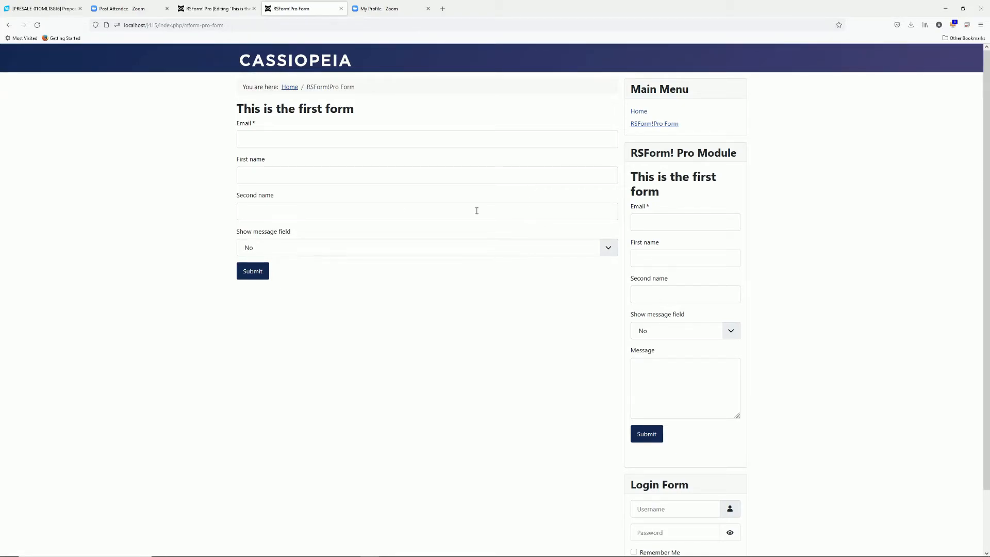
click(217, 9)
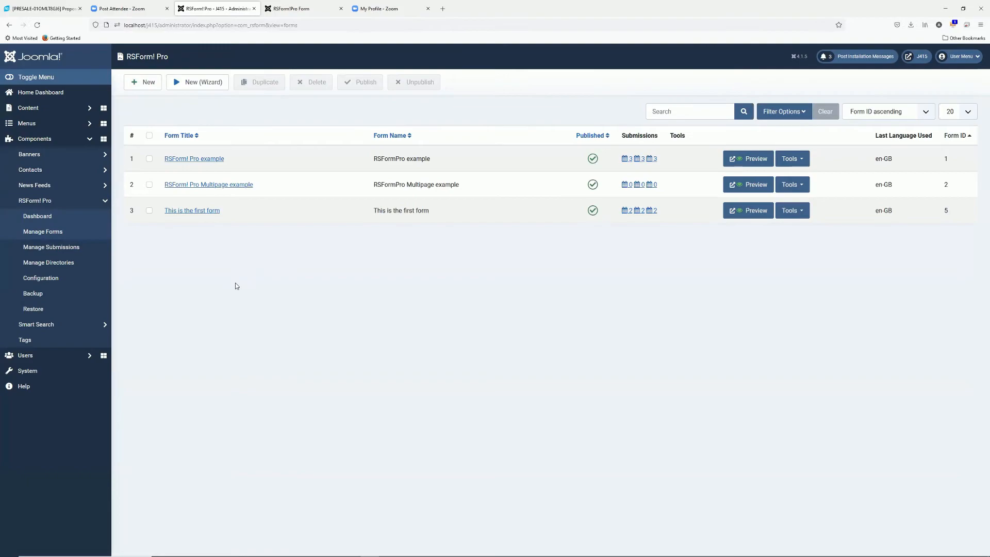
Delete {rsform 1} from The form article, then close it without saving
key(alt+Left)
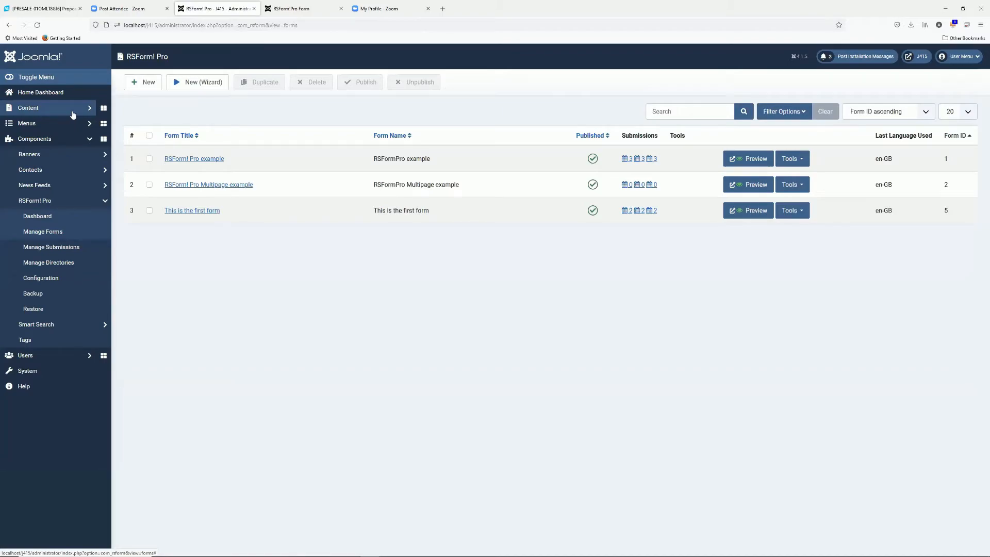
click(73, 113)
click(58, 123)
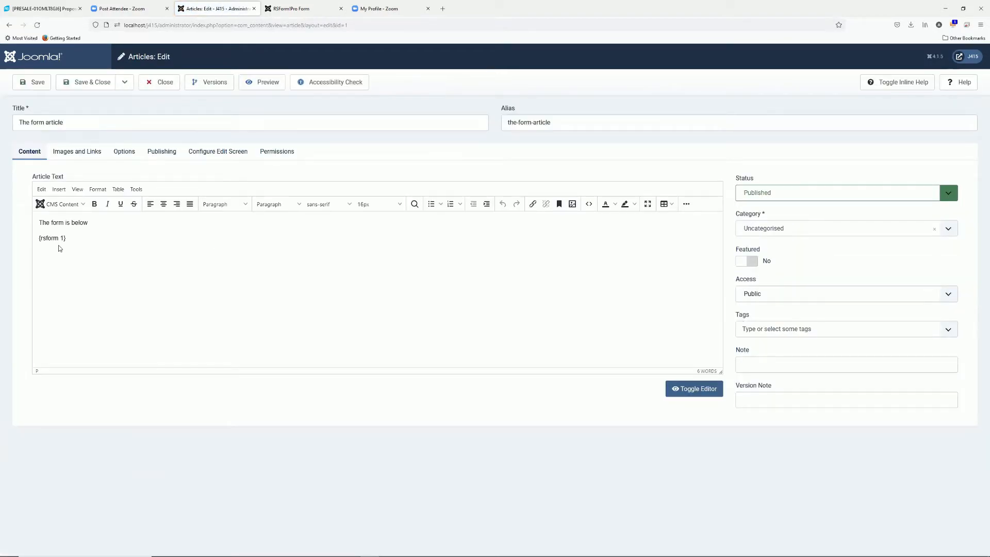
drag(80, 240, 15, 245)
key(BackSpace)
click(163, 84)
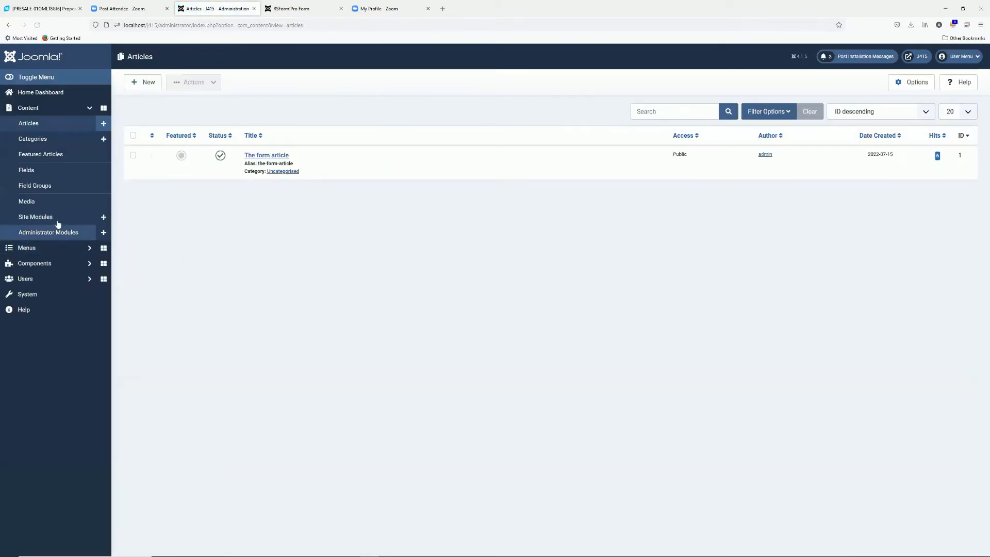
click(40, 295)
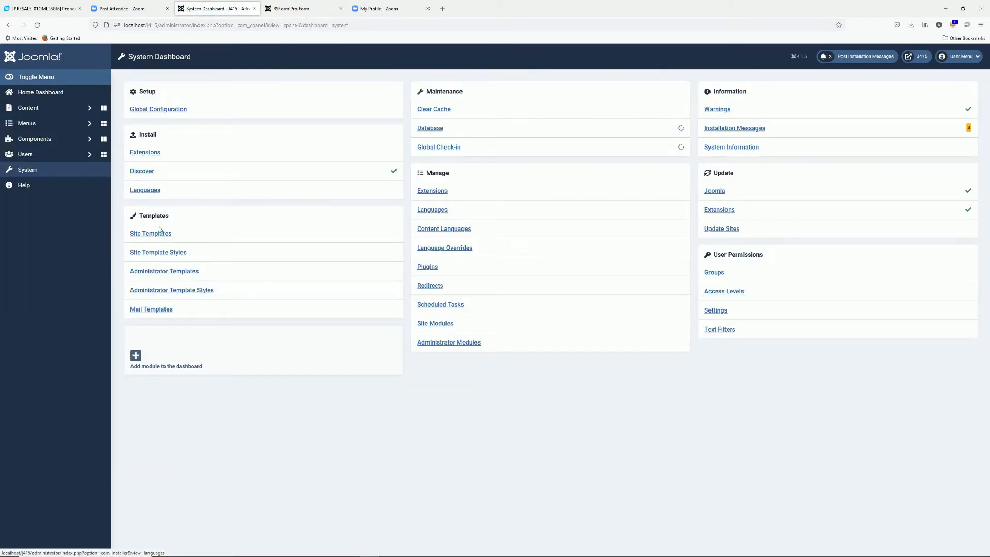
Open The form article and inspect its {rsform 1} shortcode
click(430, 267)
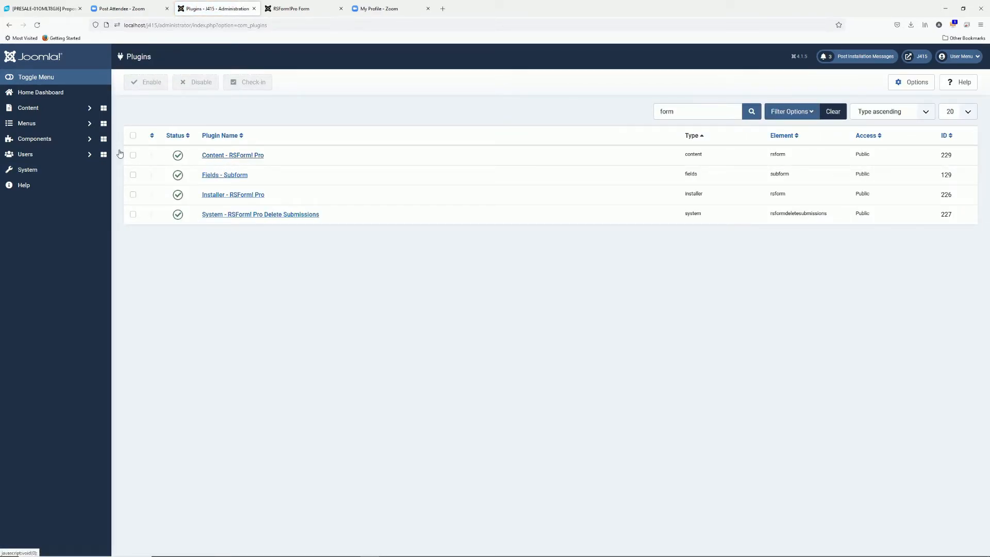
click(30, 113)
click(36, 124)
click(255, 156)
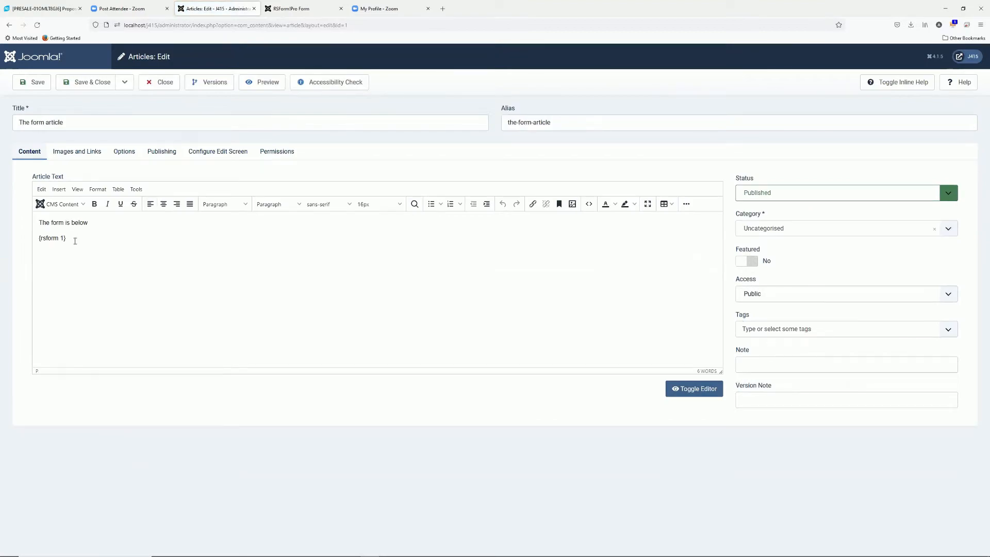
drag(73, 239, 11, 244)
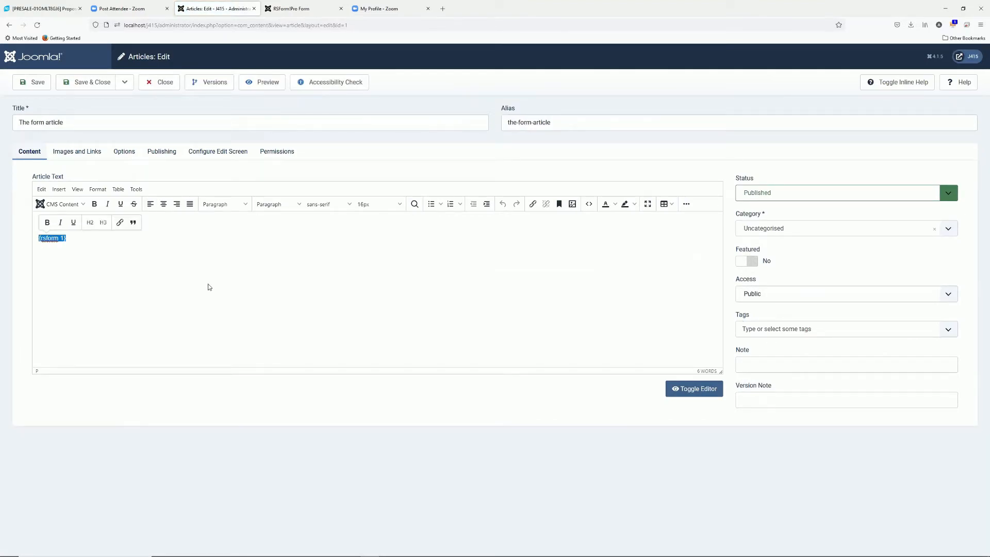
click(81, 239)
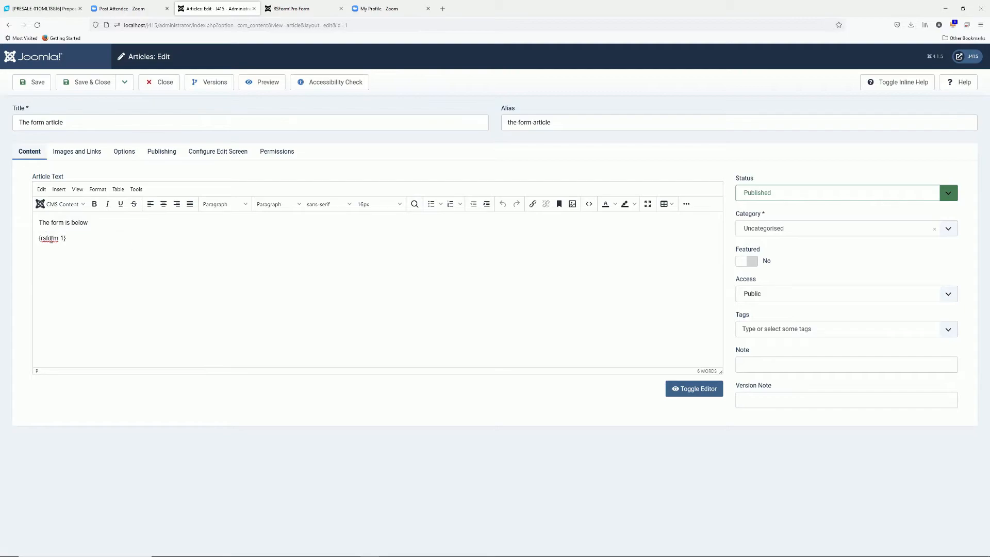
double_click(49, 238)
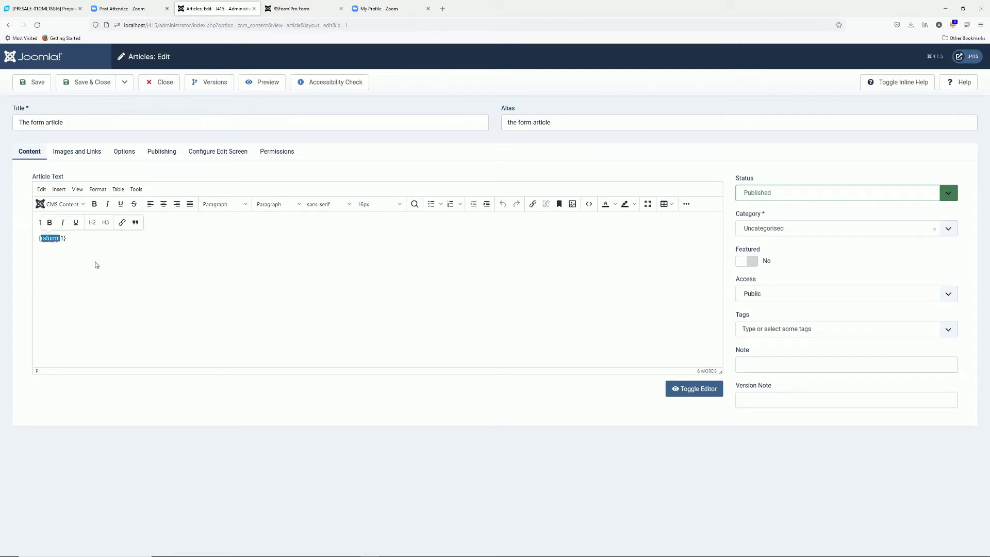
click(63, 238)
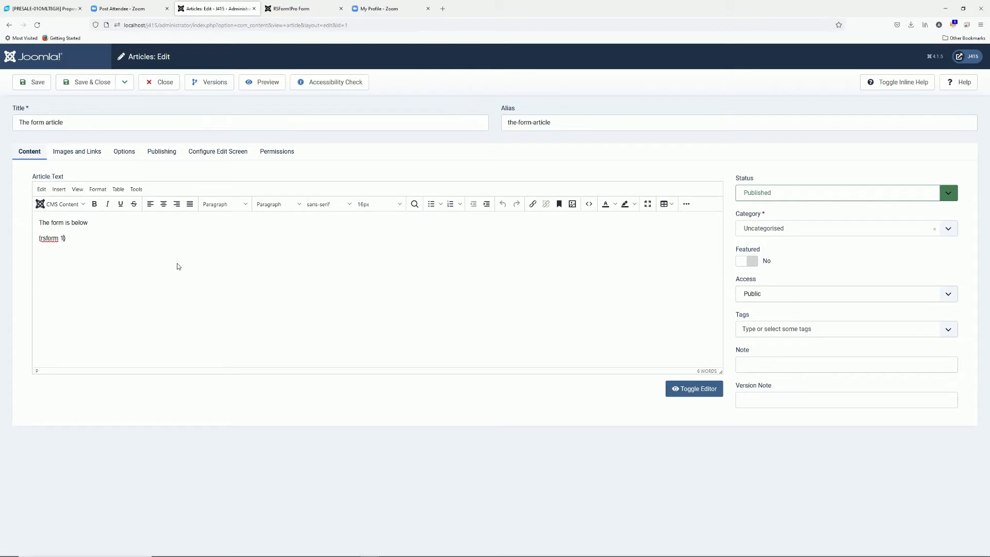
Change the shortcode to {rsform 5}, save the article and close it
click(278, 11)
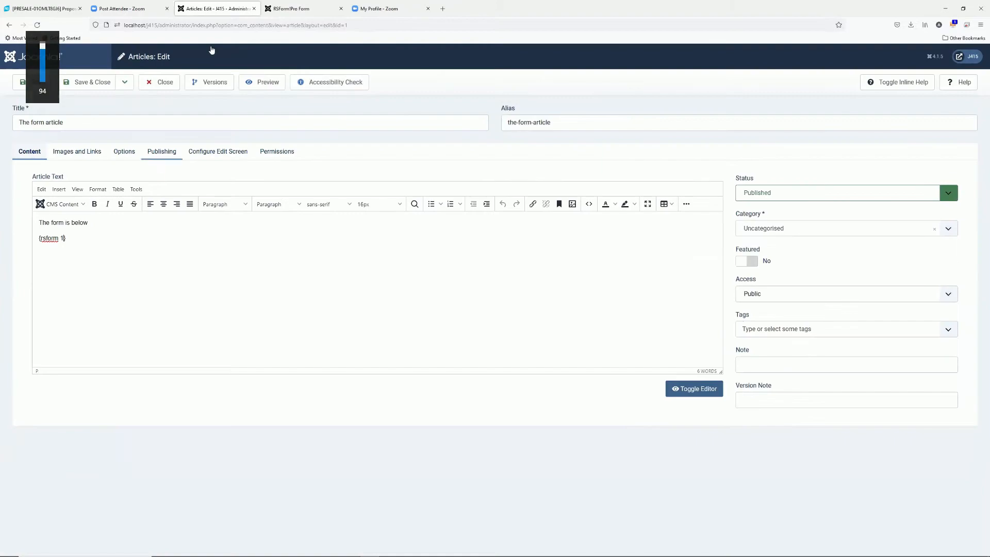
click(214, 8)
key(BackSpace)
text(5)
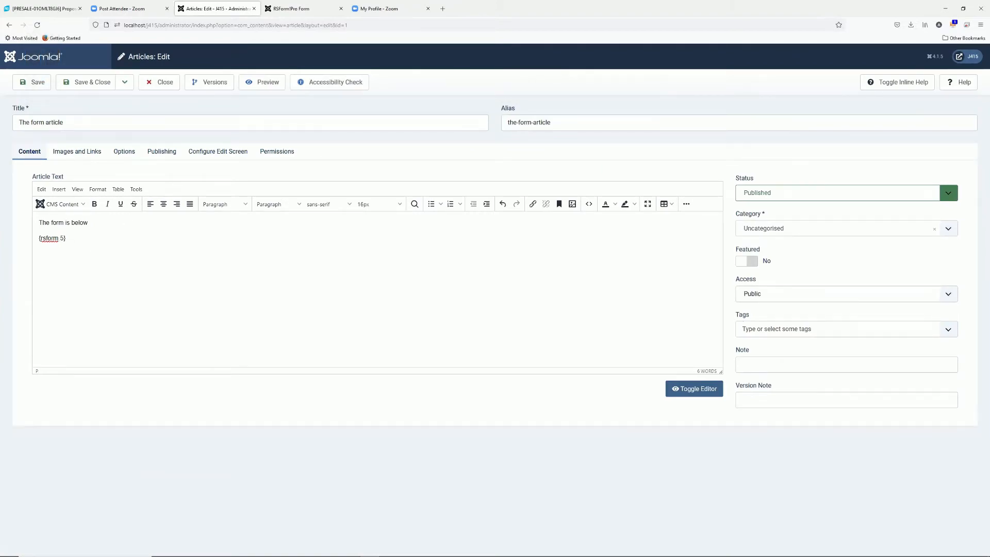
click(36, 83)
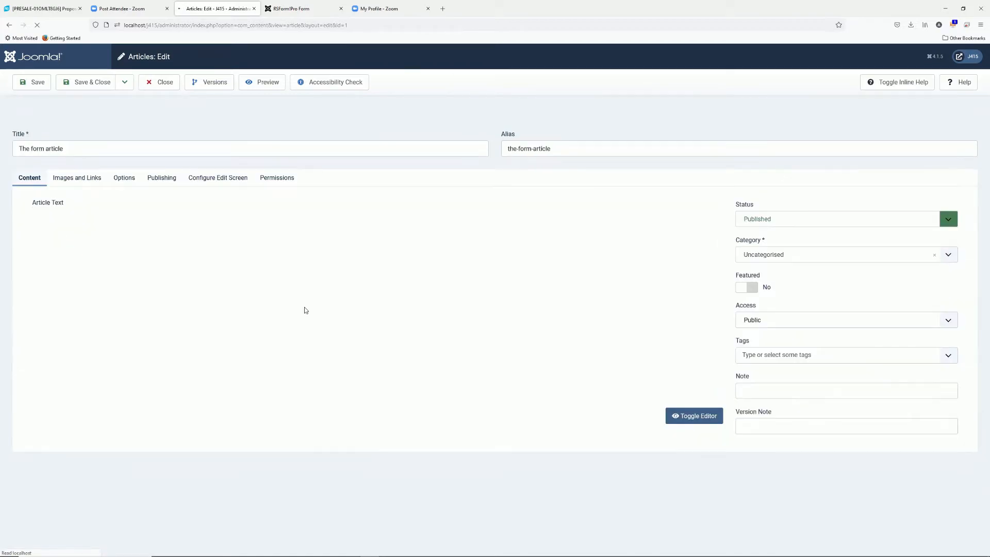
click(169, 89)
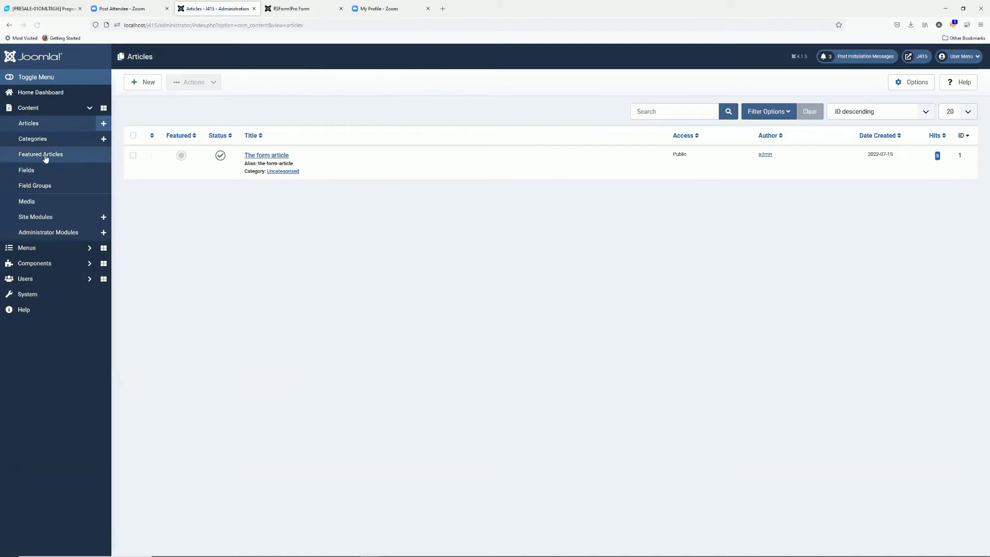
Start a new Main Menu item titled 'Show me the form'
click(89, 248)
click(104, 184)
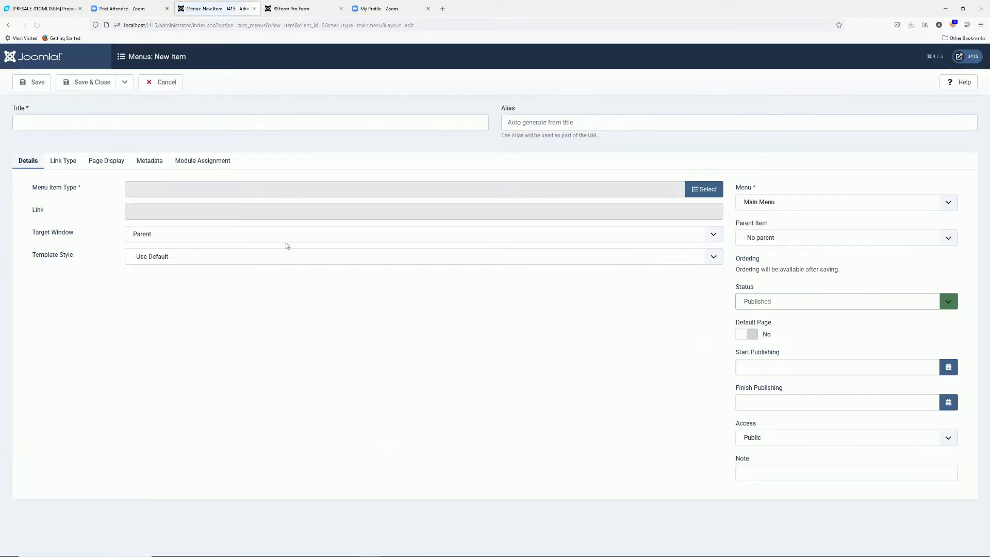
click(356, 124)
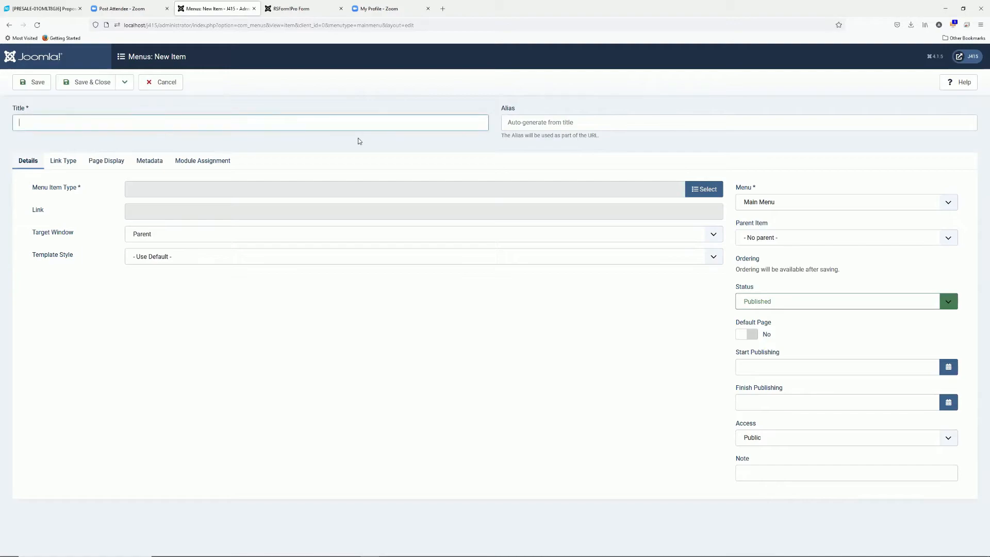
text(A)
key(BackSpace)
text(Show me the form)
Make it a Single Article item linked to The form article, then save and close
click(720, 187)
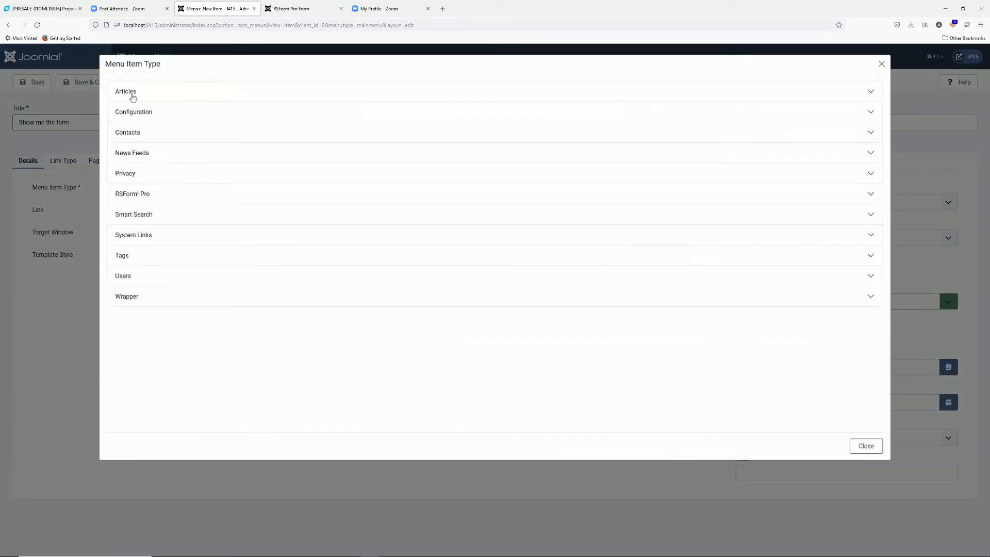
click(131, 95)
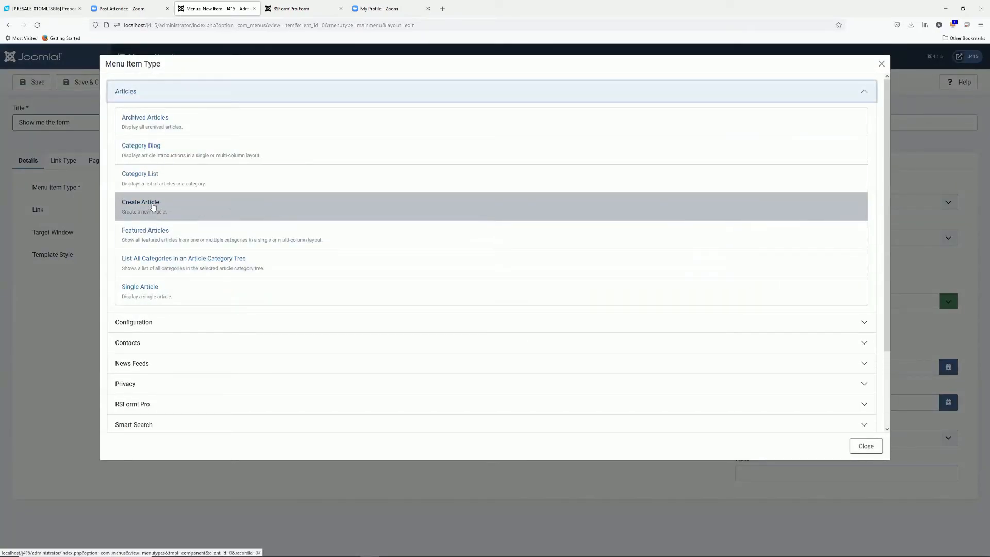
click(143, 296)
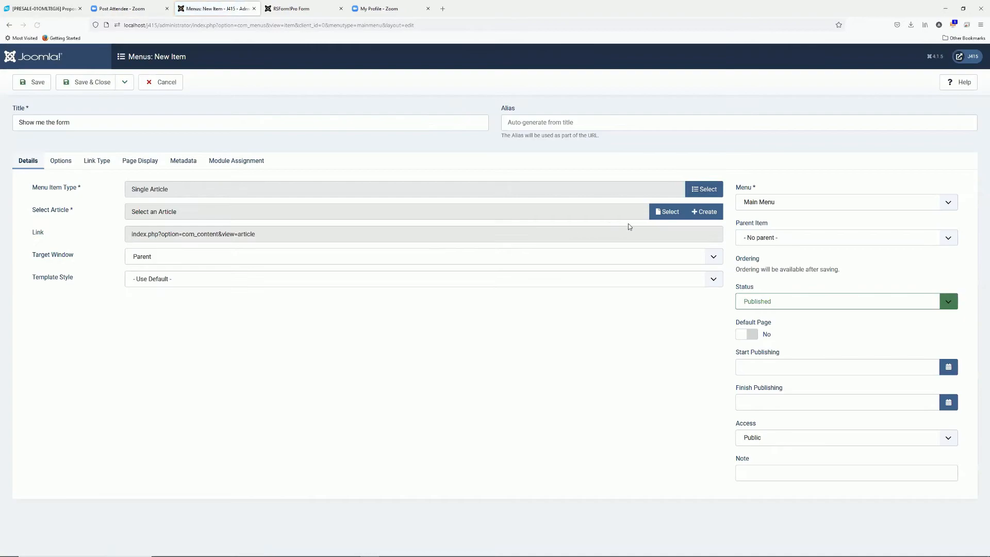
click(667, 211)
click(158, 125)
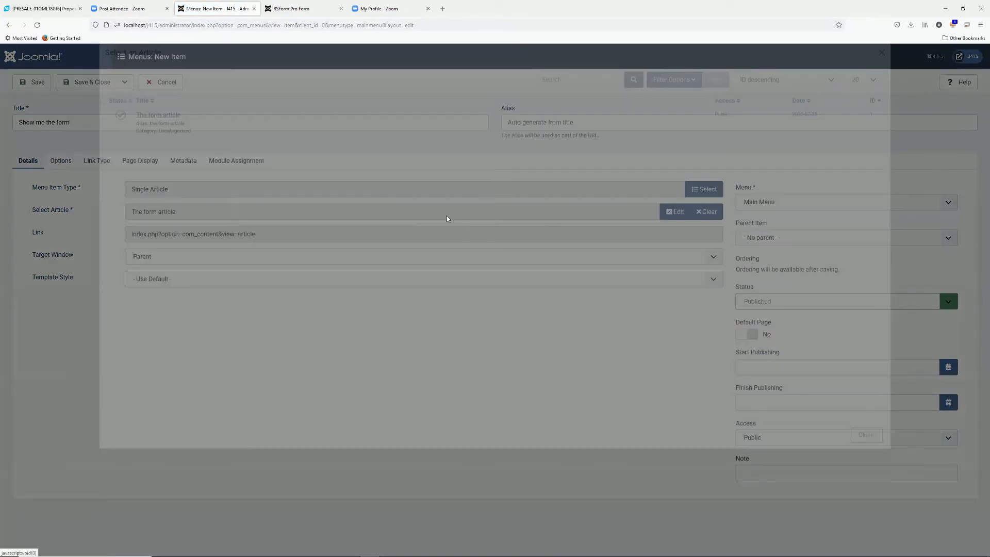
click(87, 82)
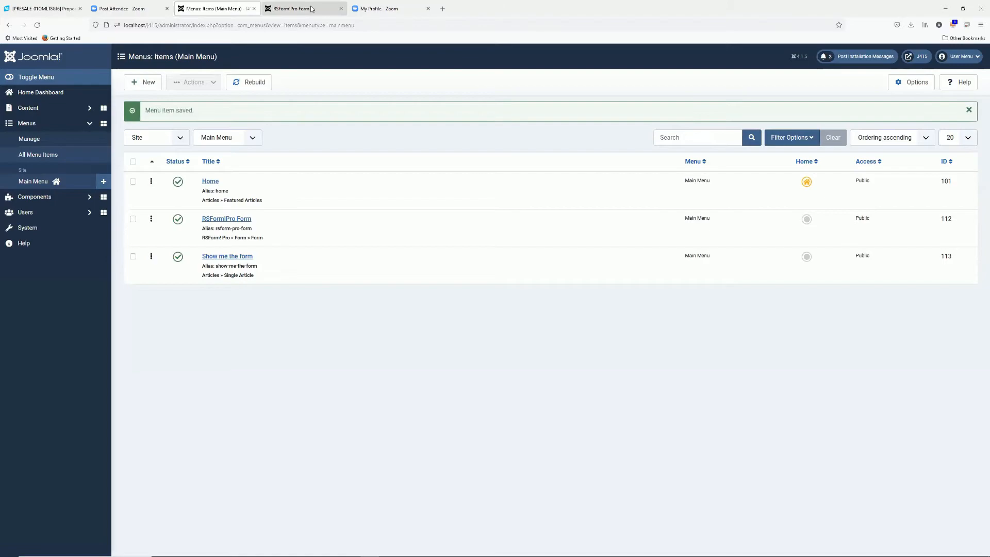
click(291, 9)
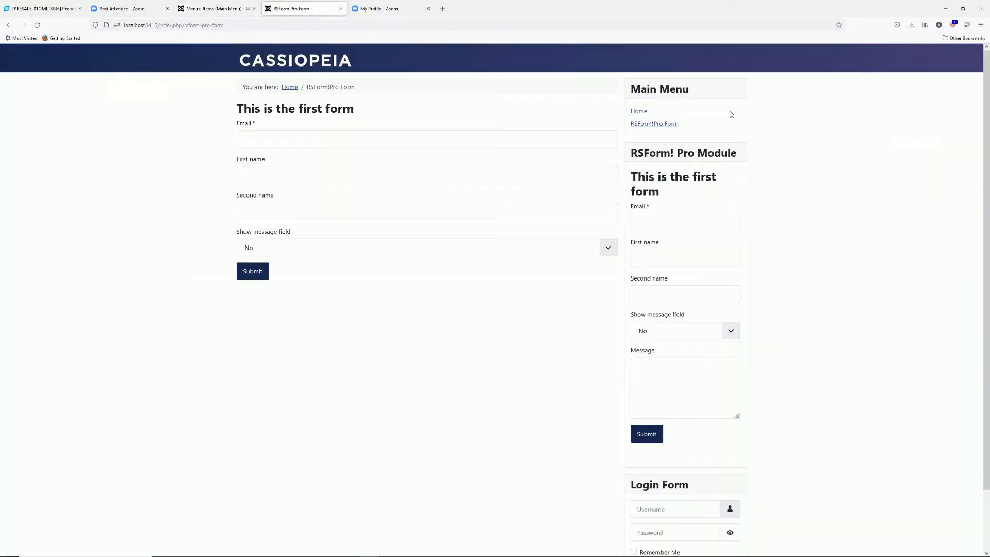
Open Show me the form from the site's Main Menu, then return to the Menus: Items list
click(639, 111)
click(658, 137)
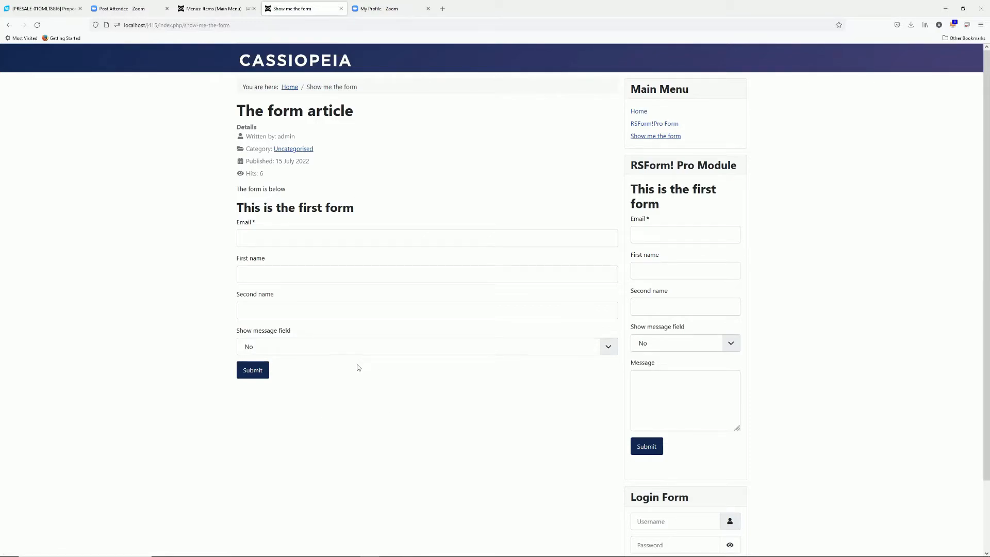
click(216, 10)
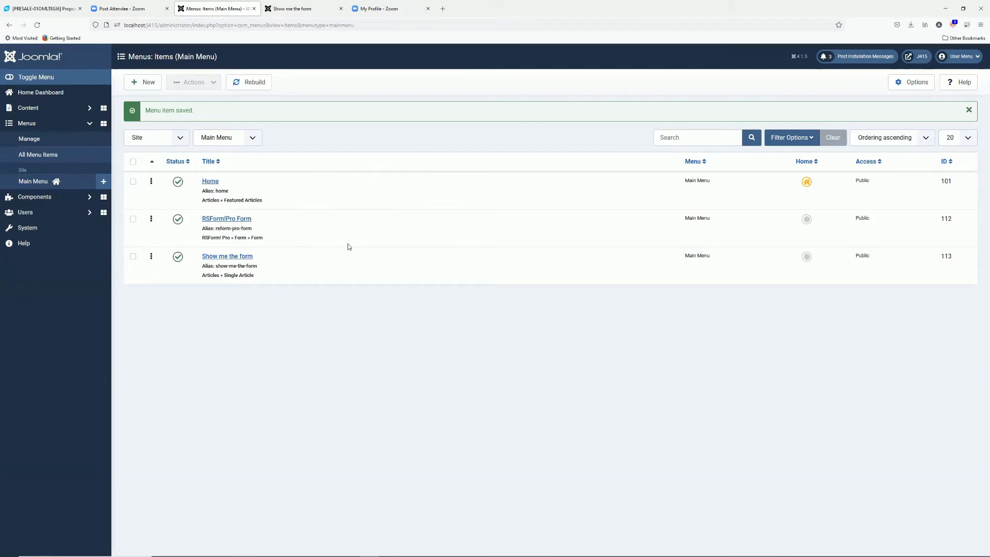
Open This is the first form from RSForm! Pro's Manage Forms list
click(41, 198)
click(45, 201)
click(43, 231)
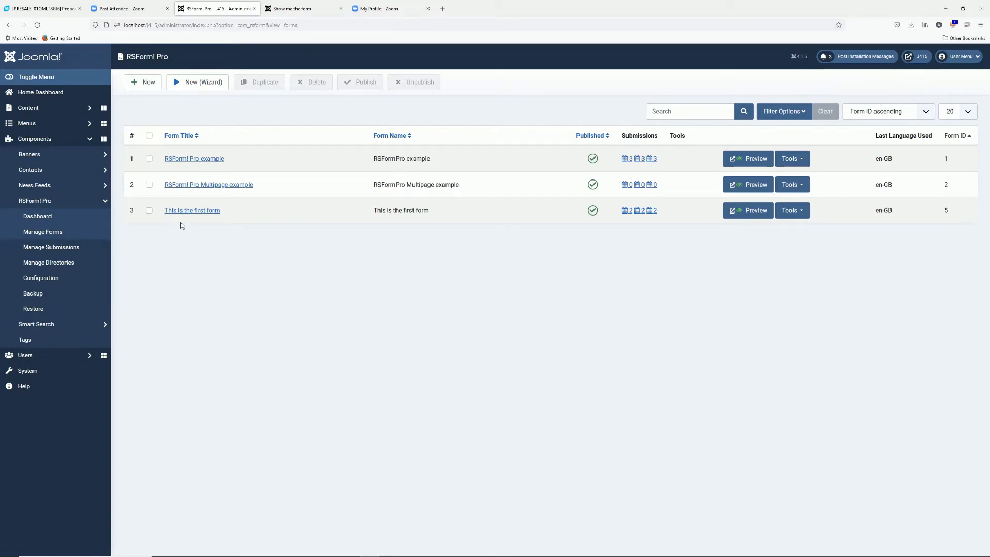
click(190, 211)
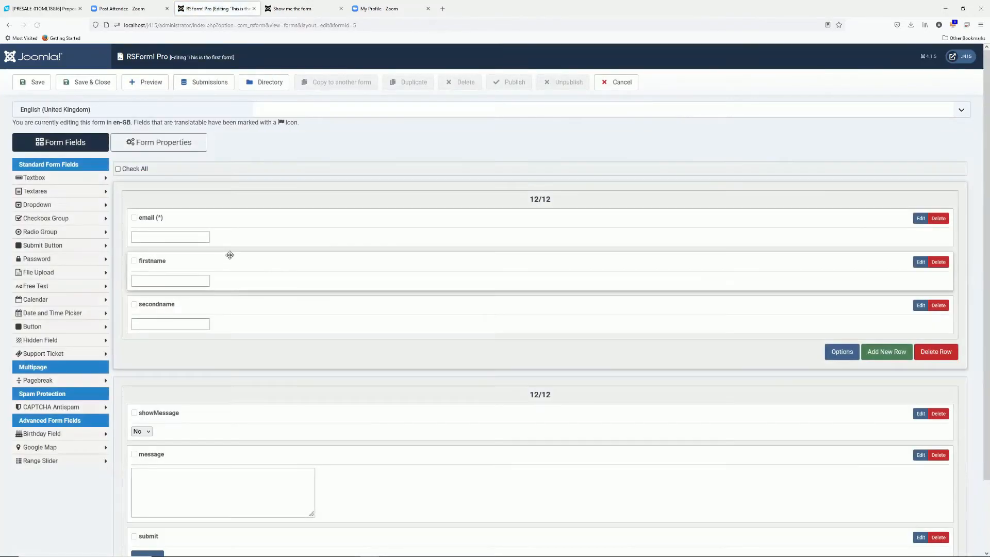
Review the form's User Emails properties and the confirmation message
click(158, 145)
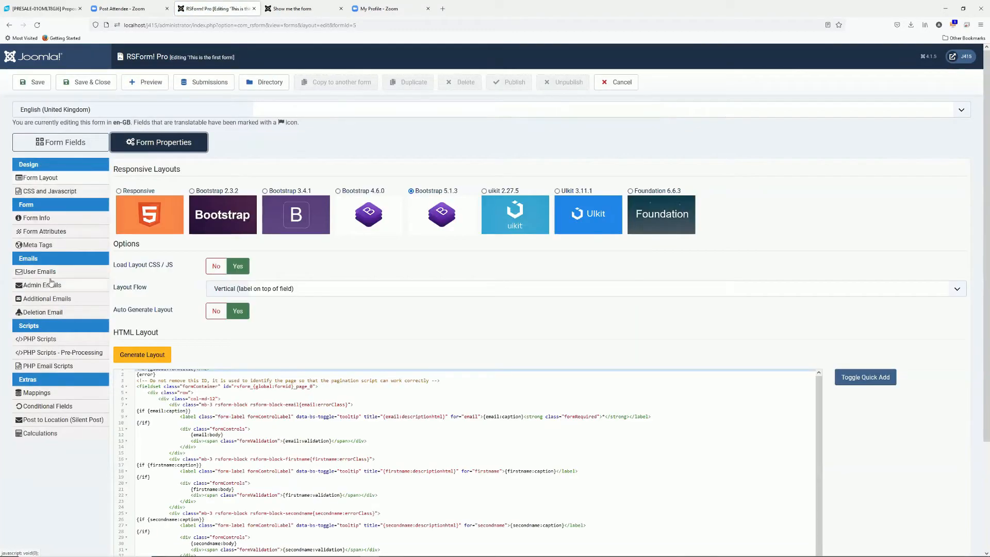
click(52, 274)
scroll(323, 294, down, 1)
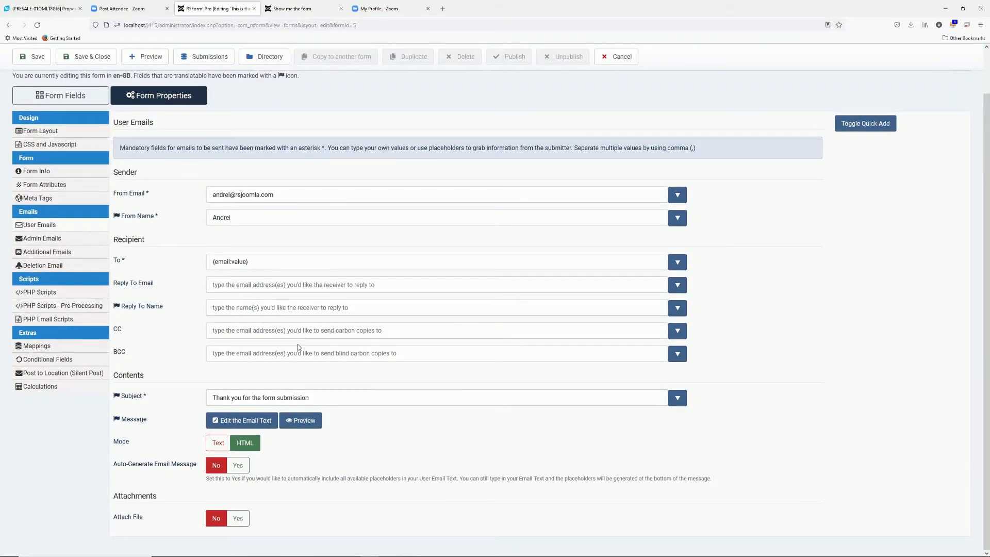
scroll(176, 285, up, 1)
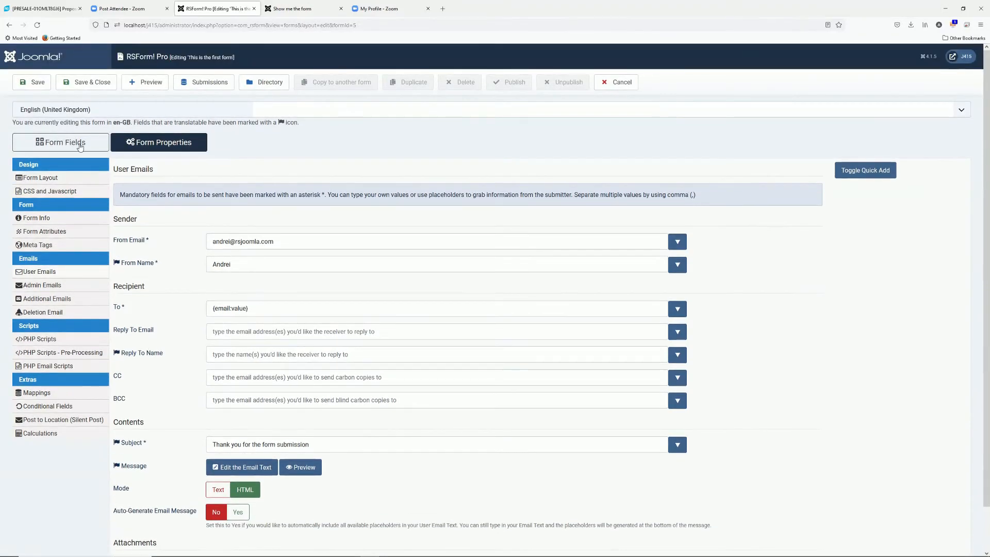
click(60, 142)
scroll(248, 407, down, 2)
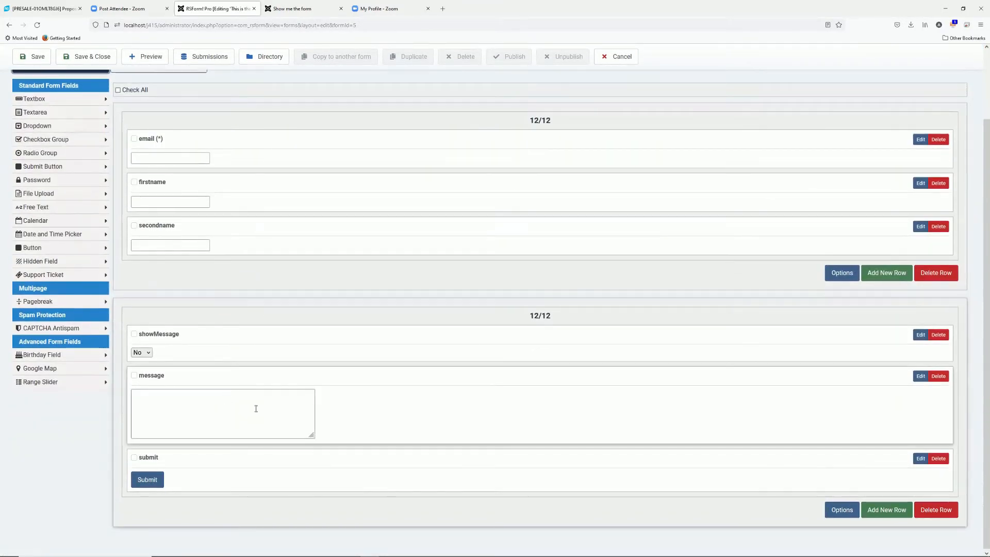
scroll(240, 403, up, 2)
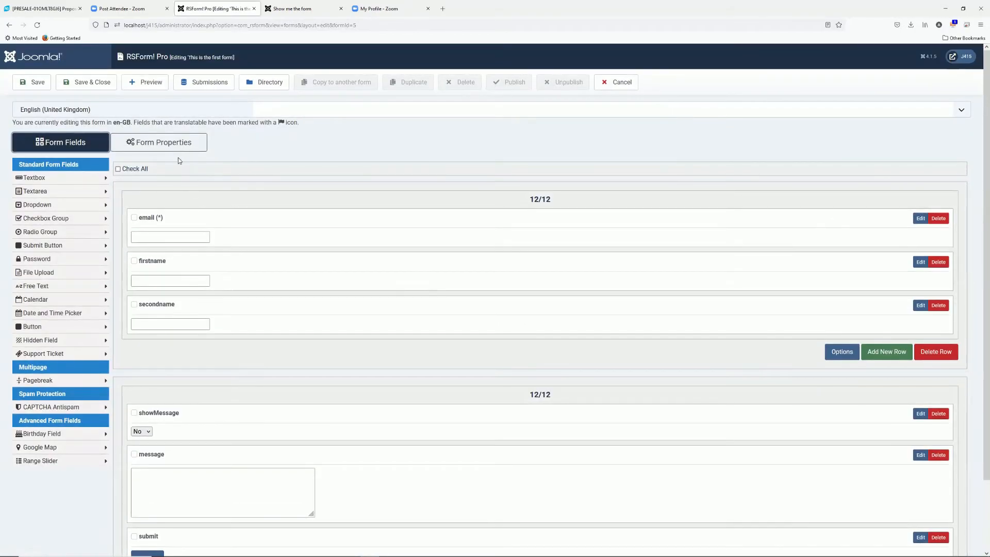
click(177, 148)
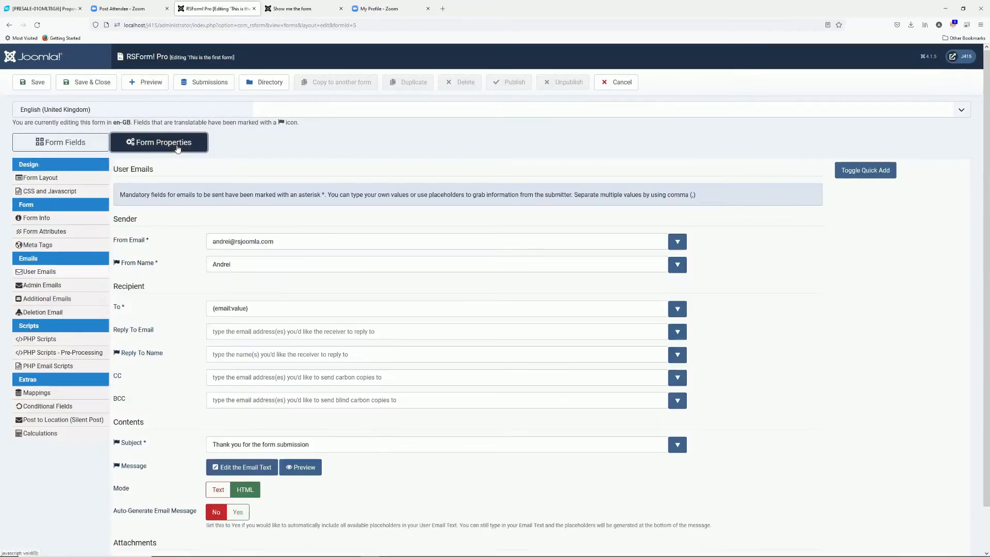
scroll(309, 373, down, 1)
Add {message:value} to the user confirmation email text and save it
click(249, 420)
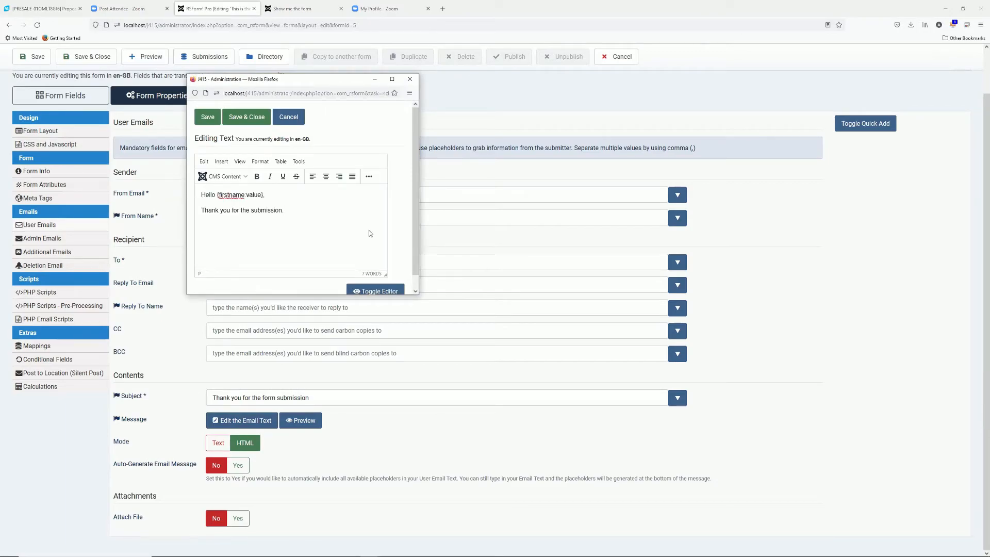
text({message:value)
click(242, 113)
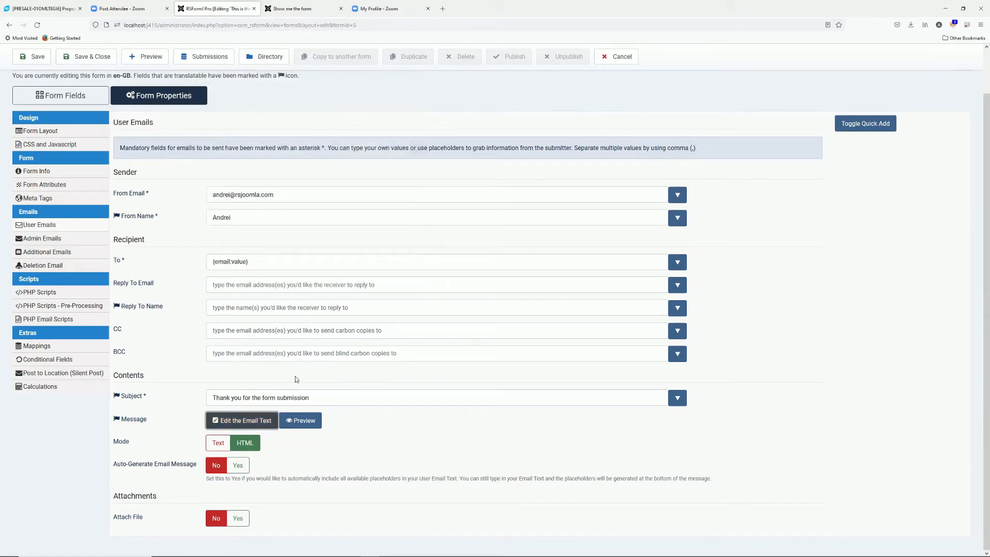
Permanently delete the three old mail files in the mailoutput folder, then view the site's form page
key(alt+Tab)
key(alt+Tab)
key(ctrl+a)
key(shift+Delete)
key(Return)
key(alt+Tab)
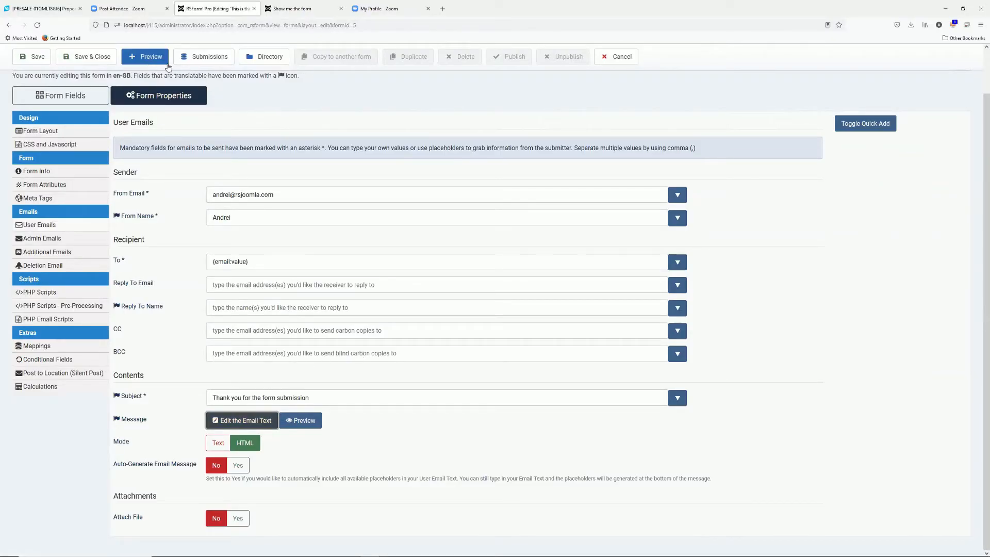
click(303, 4)
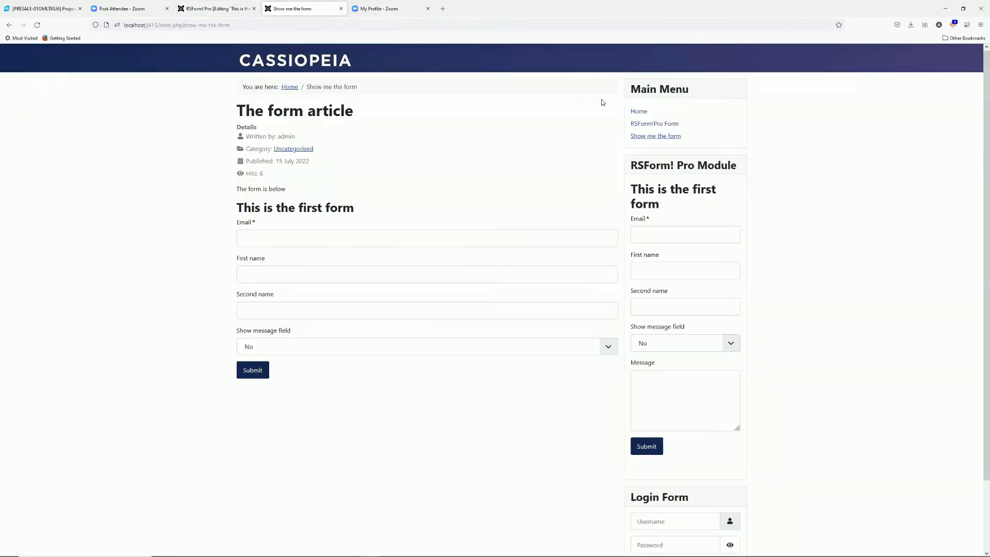
Preview the form on the site and fill in a test email address and first name
click(221, 7)
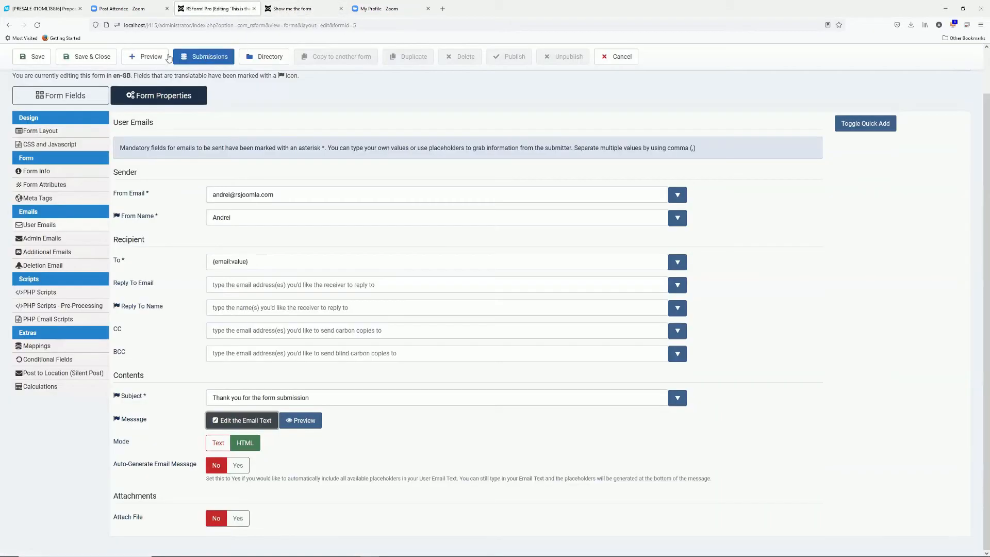
click(145, 57)
click(258, 143)
text(test)
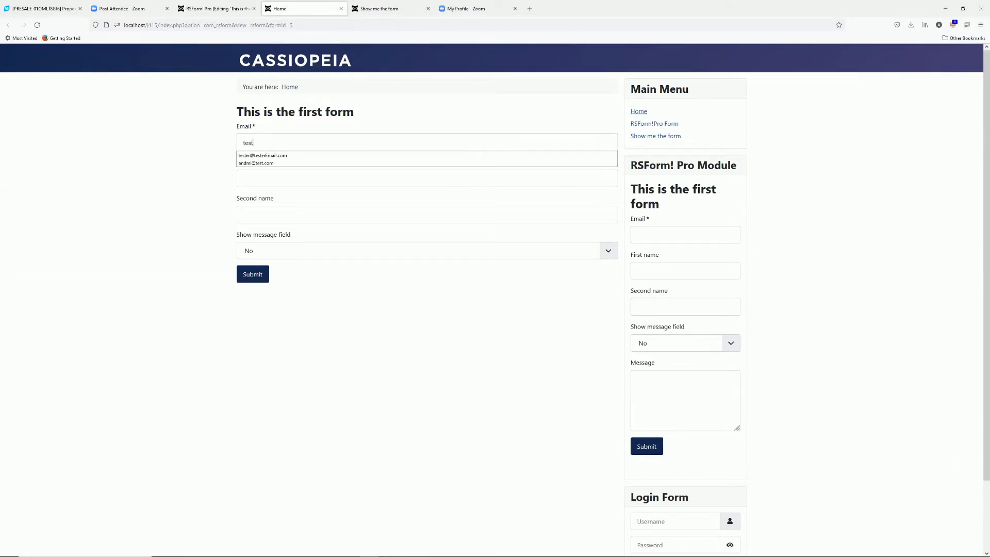
text(ing@email.com)
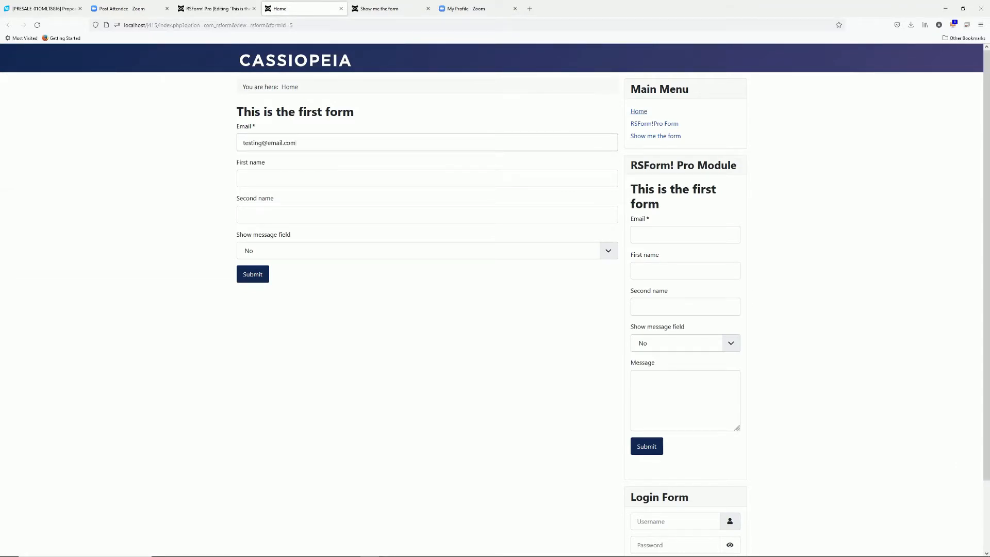
click(346, 178)
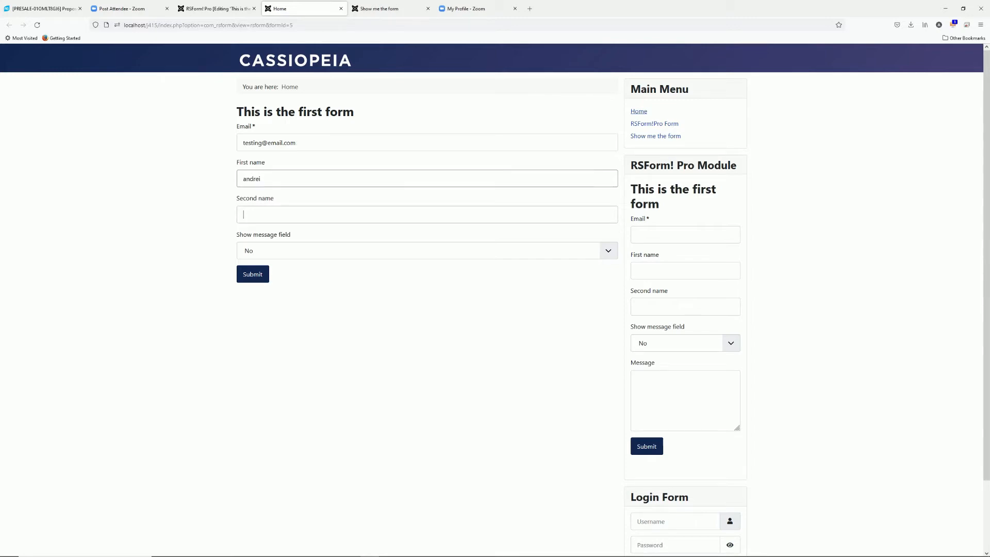
text(rsjoomla)
Set Show message field to Yes, write 'this is my message', and submit the form
click(287, 253)
click(287, 280)
click(320, 298)
text(this is my message)
click(250, 354)
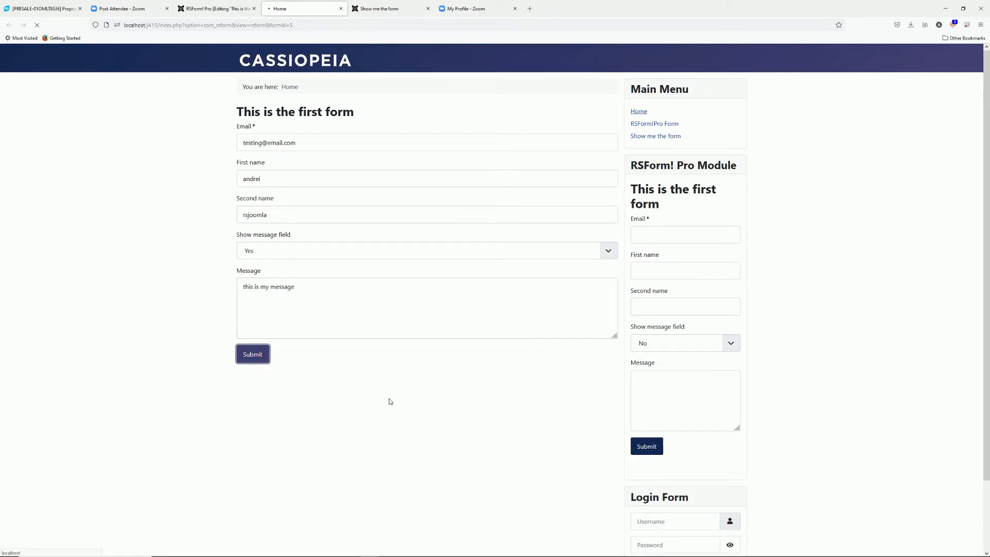
key(alt+Tab)
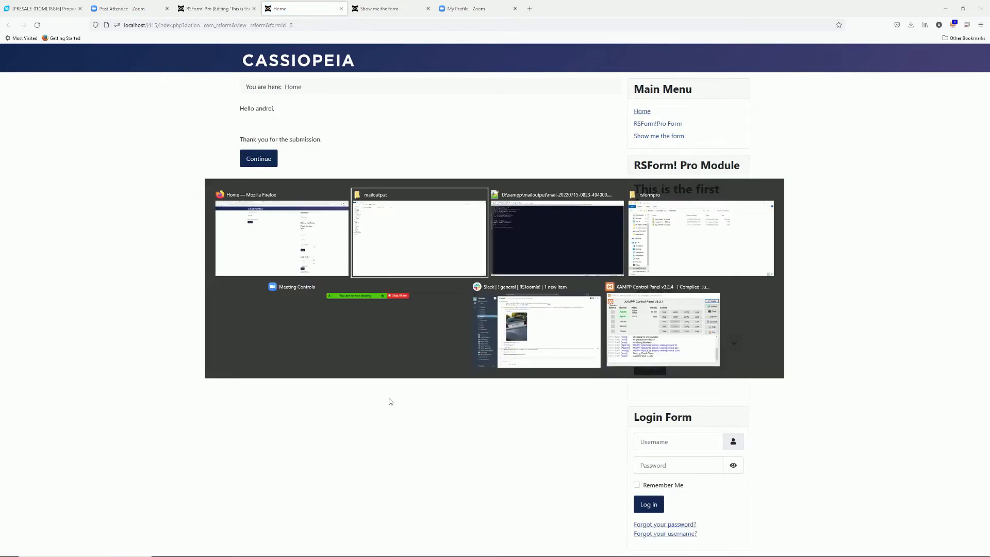
Open the new mail file in Notepad++ and confirm it contains 'this is my message'
click(101, 53)
double_click(100, 53)
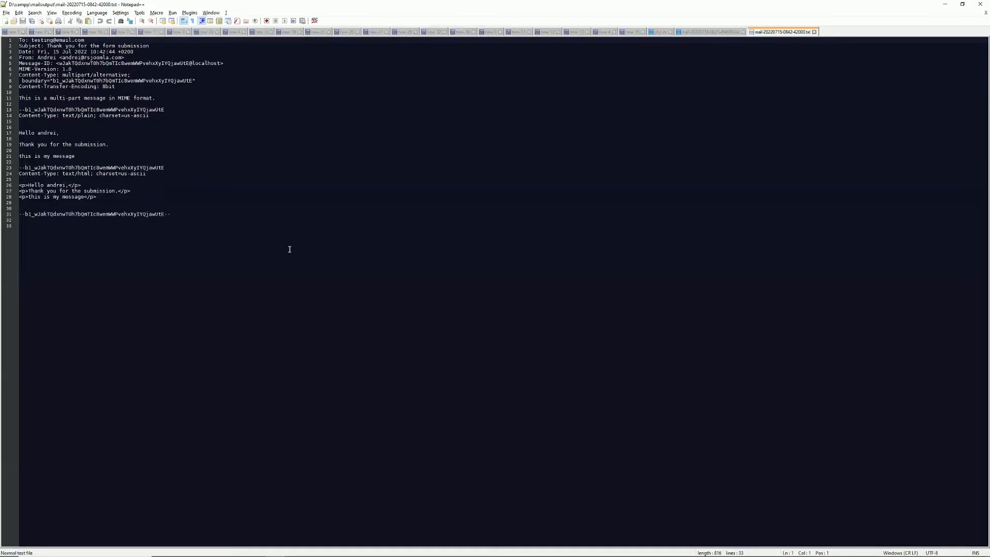
drag(75, 156, 15, 157)
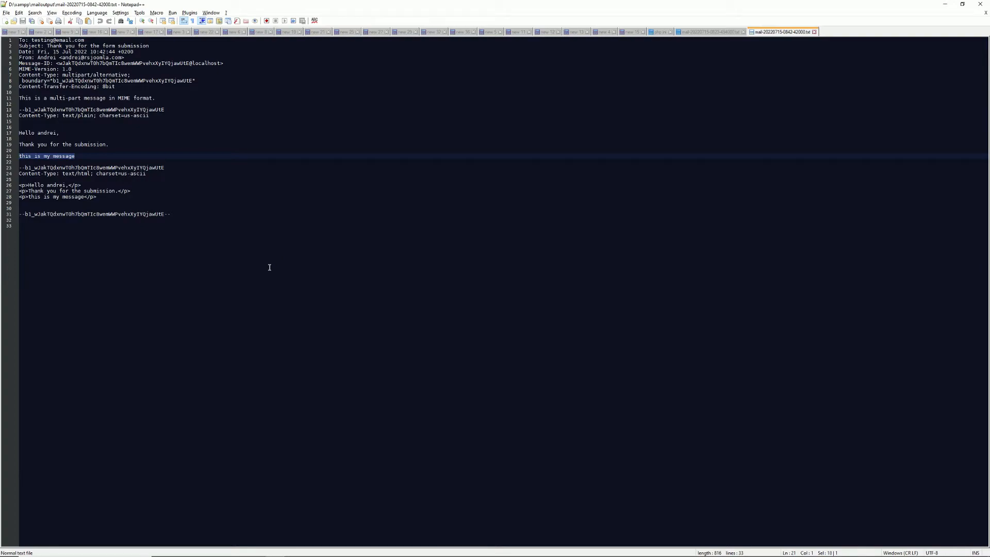
key(alt+Tab)
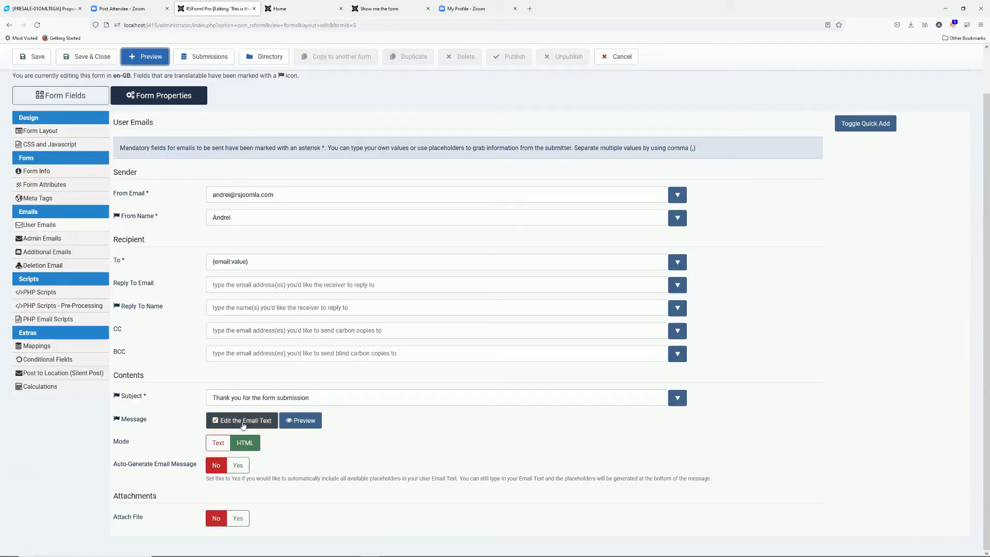
Wrap {message:value} in {if {showMessage:value}=Yes} … {/if} in the email text
click(243, 422)
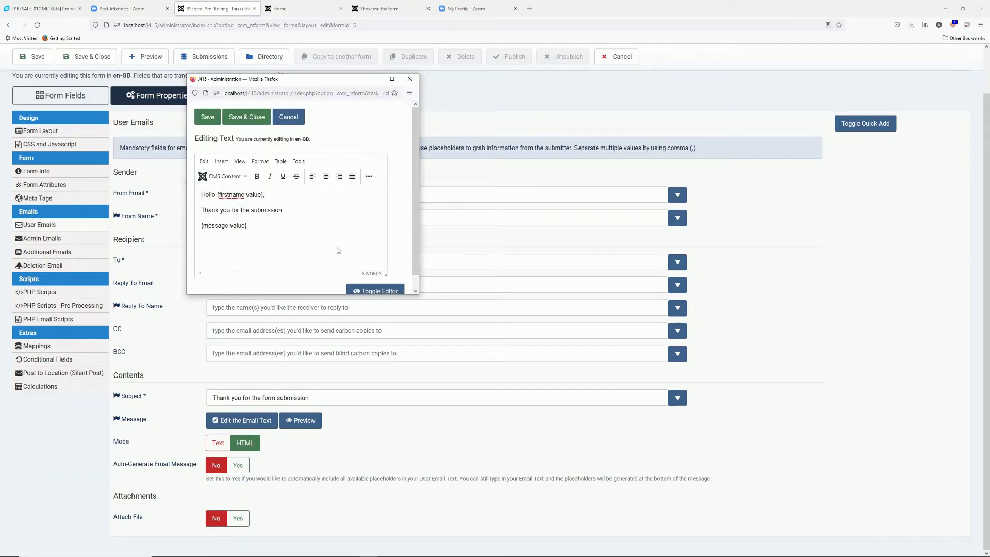
key(Return)
key(Return)
text({OF)
key(BackSpace)
text(if {showMessage:value}=)
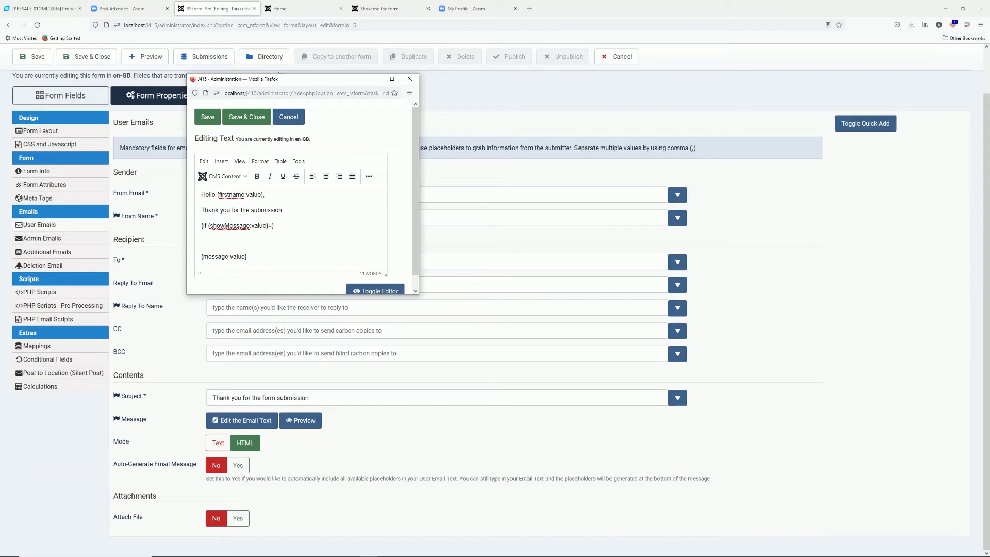
text(=Yes)
key(shift+Home)
key(ctrl+x)
key(ctrl+v)
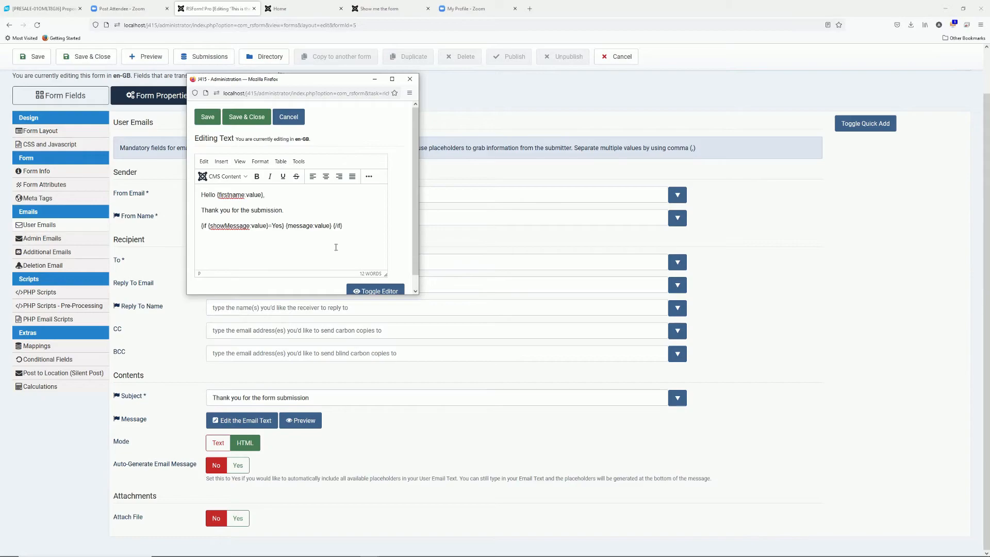
Save the email text, close its editor, and save the form
click(208, 118)
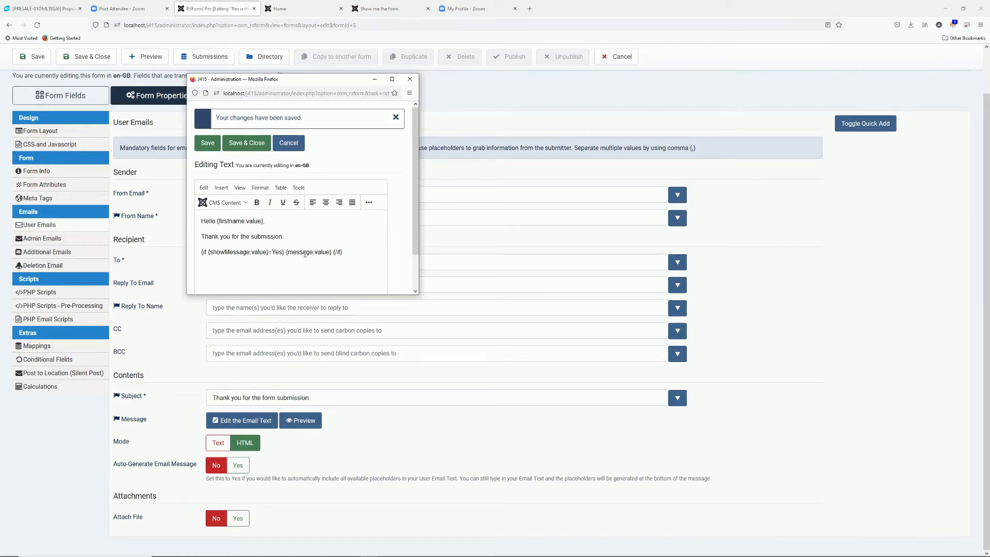
click(246, 143)
click(34, 57)
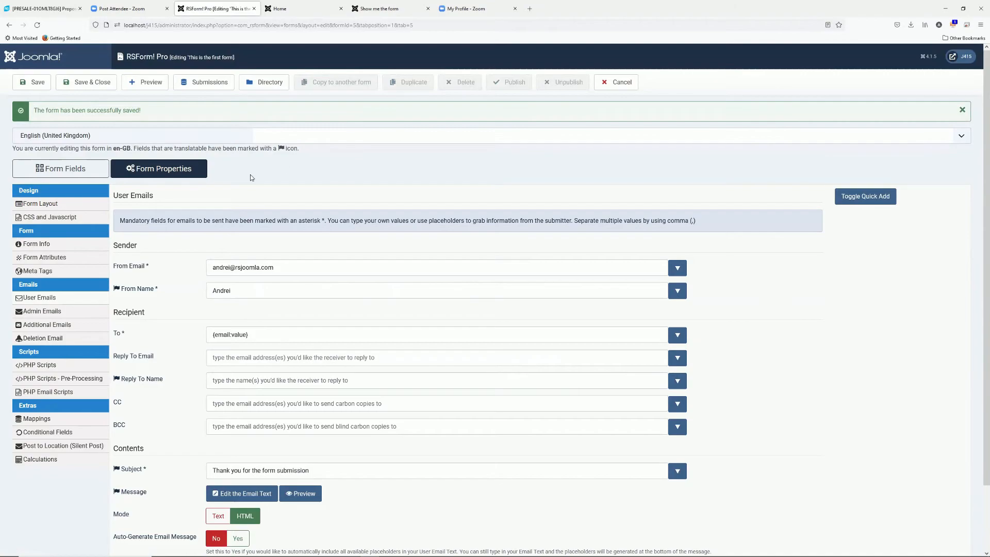
Reload the site form and submit it with a test email, first and second name, message hidden
click(302, 11)
click(284, 25)
key(Return)
text(another@)
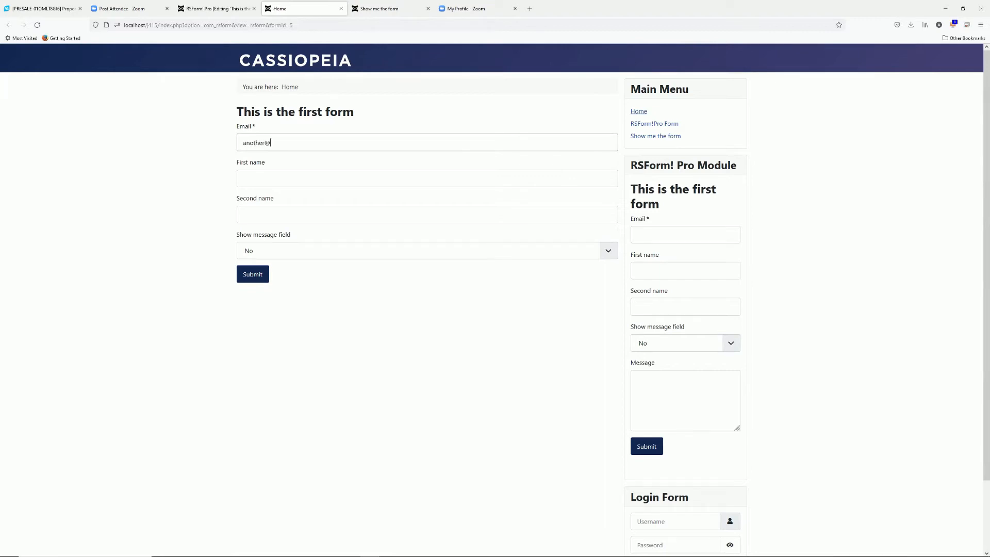
text(test.com)
key(Tab)
text(andrei)
key(Tab)
text(rsjoomla)
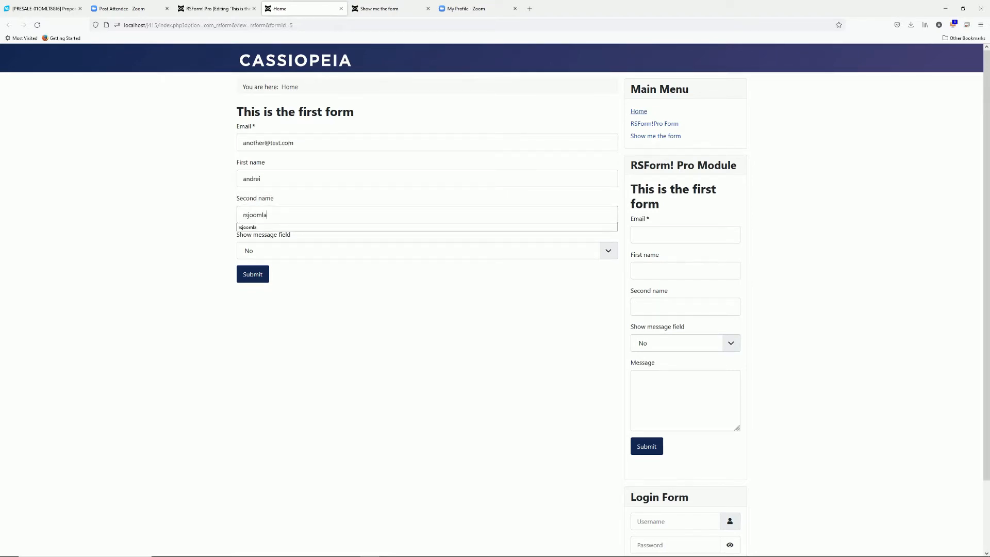
click(253, 277)
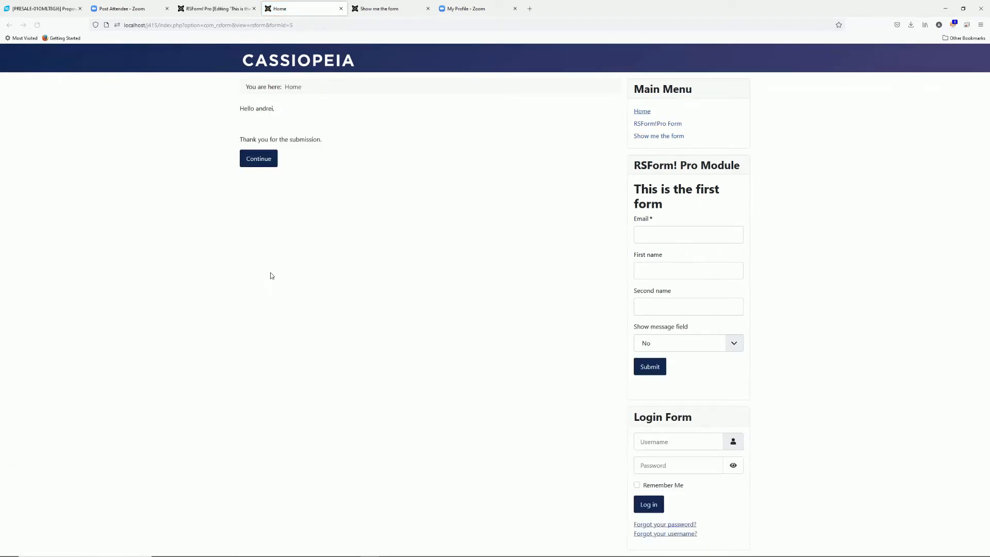
Open the new confirmation email file to check it has no message, then close it
key(alt+Tab)
key(alt+Tab)
click(112, 51)
double_click(112, 52)
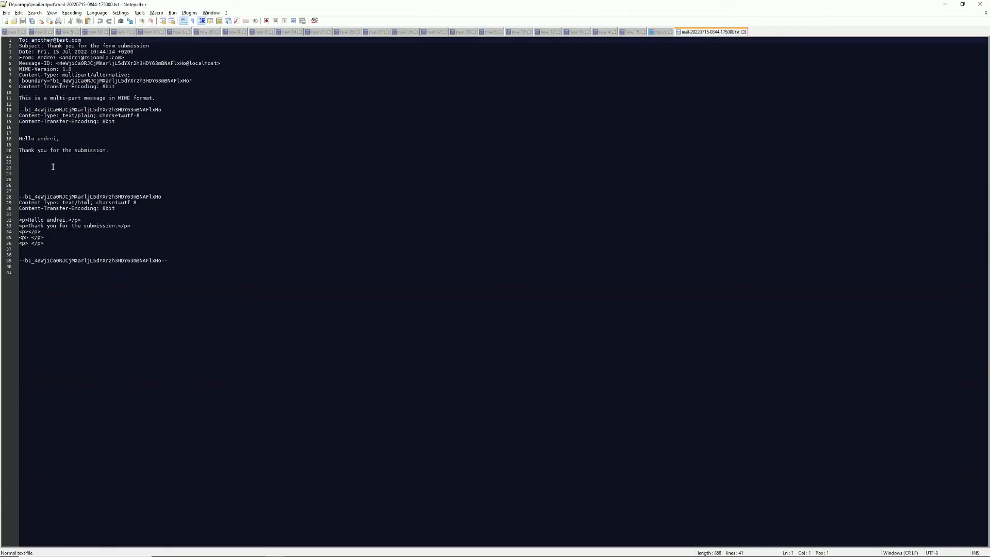
click(744, 32)
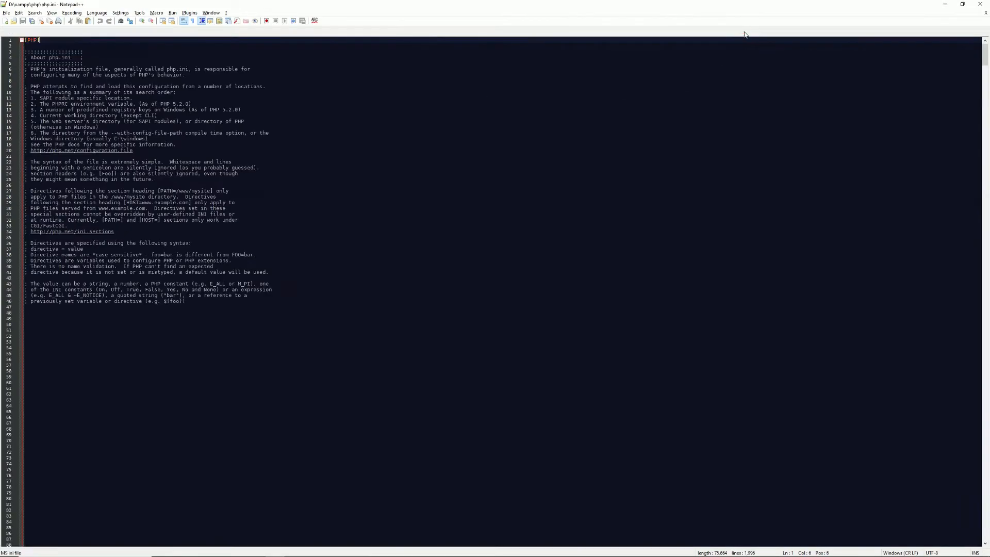
key(alt+Tab)
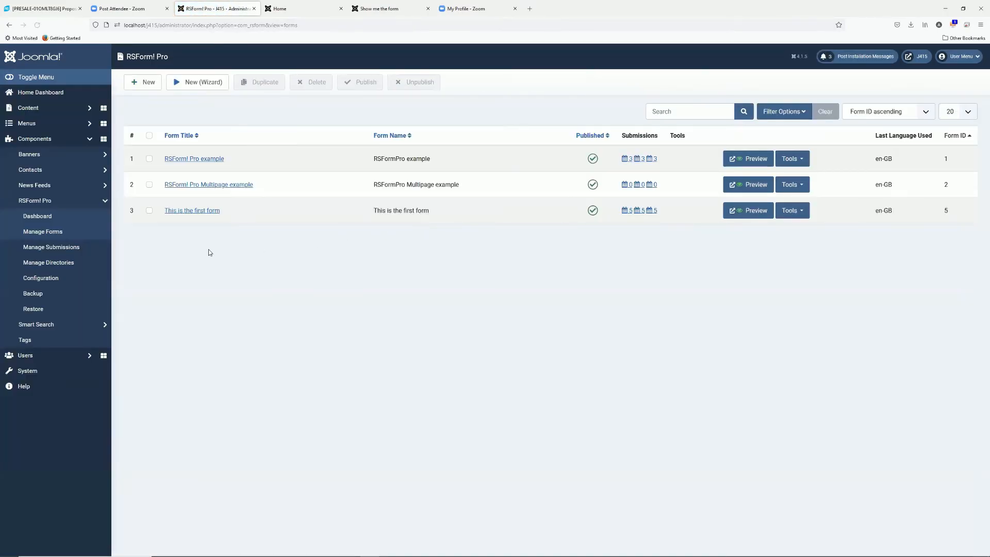
Open the 'This is the first form' entry under Manage Directories, noting its Not configured status
right_click(75, 262)
click(284, 265)
click(64, 263)
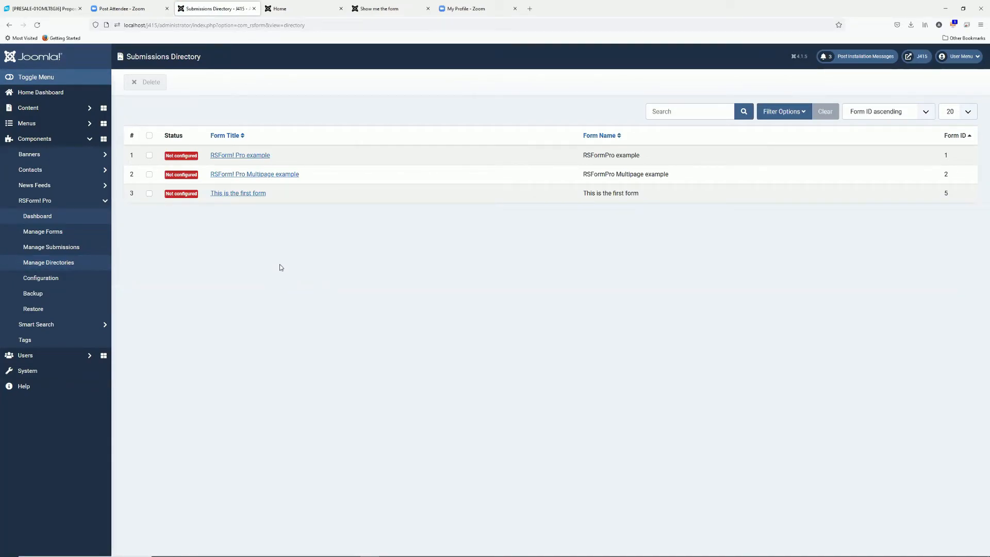
click(232, 198)
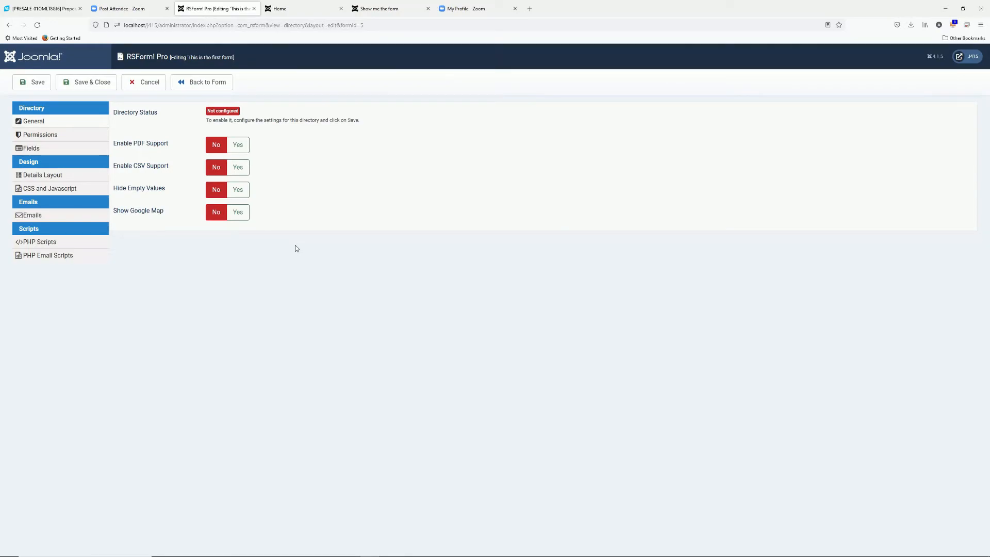
drag(208, 111, 231, 111)
Grant the Public group rights to edit and delete submissions, then save the directory
click(67, 137)
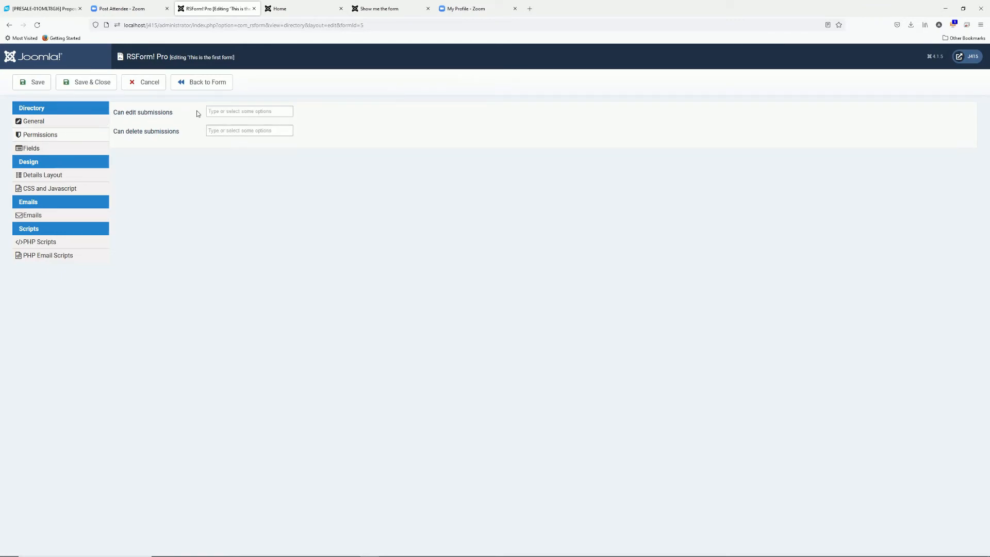
click(214, 111)
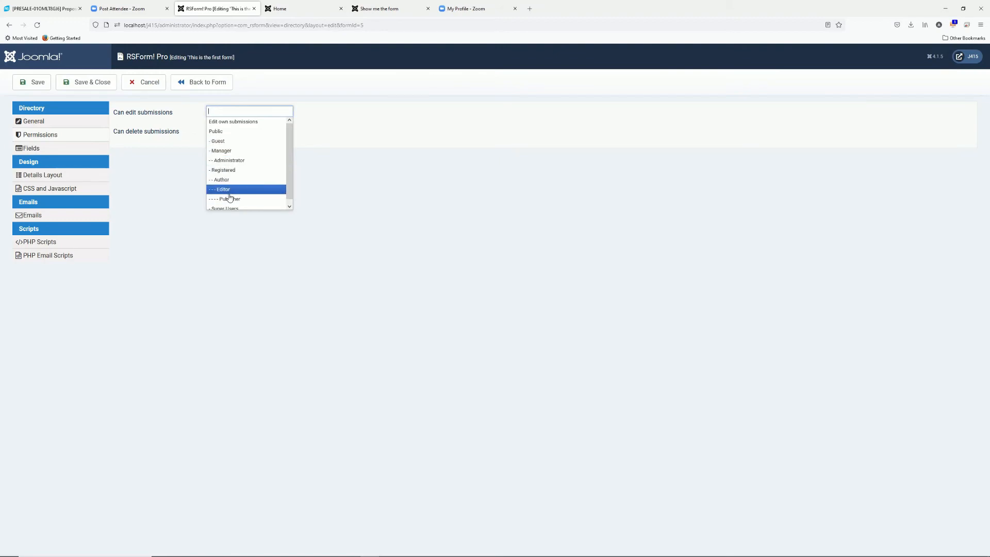
click(229, 135)
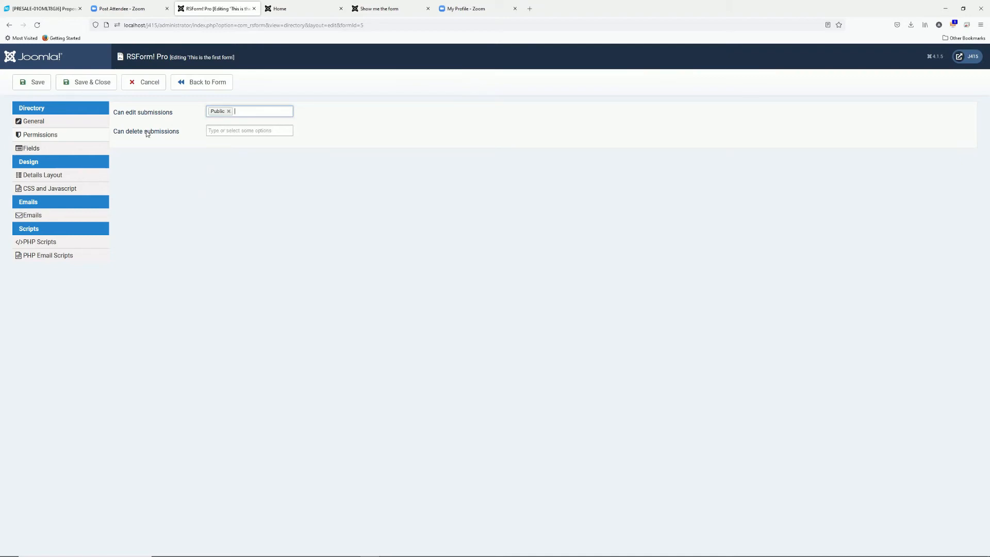
click(217, 130)
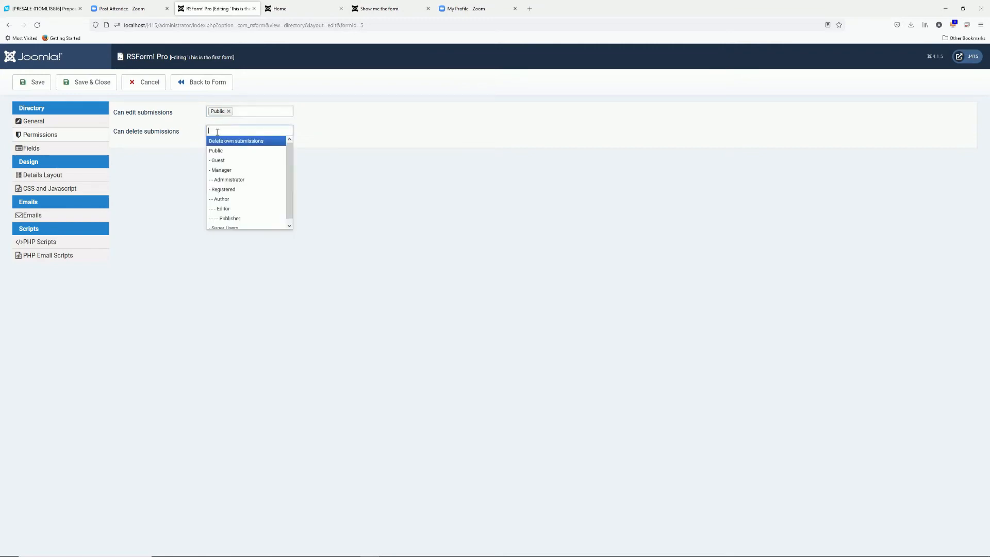
click(219, 148)
click(233, 132)
click(151, 180)
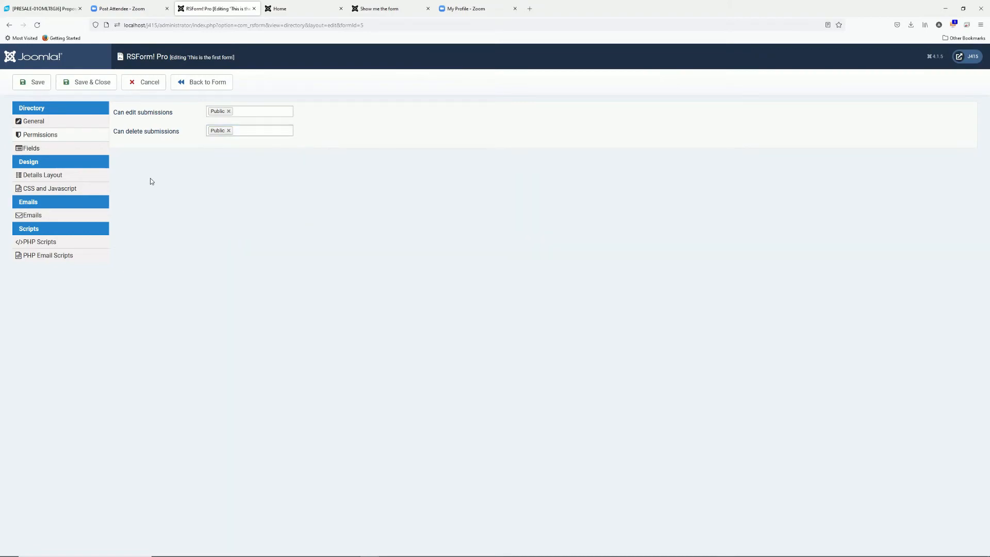
click(30, 87)
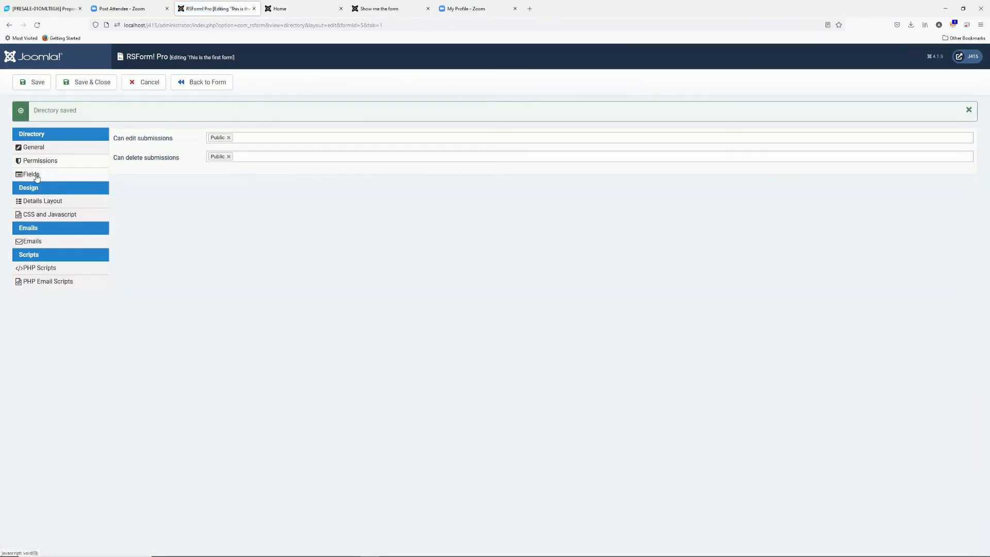
Show email and DateSubmitted in the listing and make every field searchable
click(36, 177)
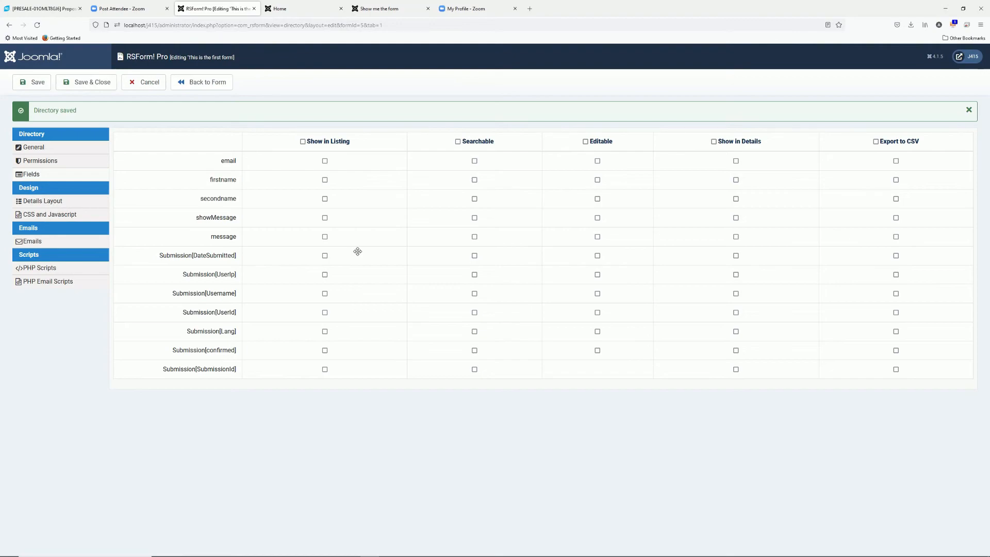
click(325, 256)
click(325, 161)
click(459, 142)
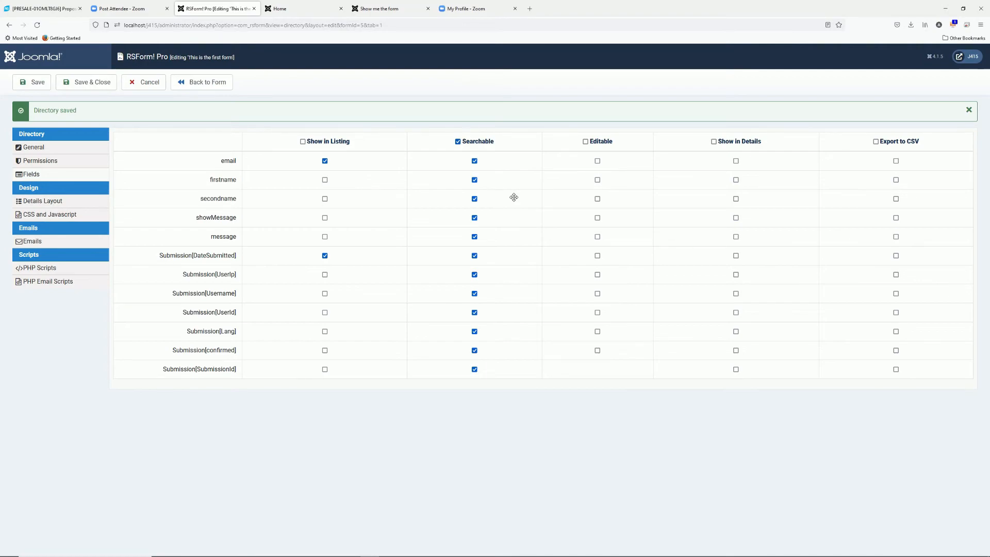
Make email, firstname, secondname and message editable, enable all in details and CSV export, and save
click(597, 161)
click(599, 180)
click(598, 200)
click(598, 237)
click(714, 141)
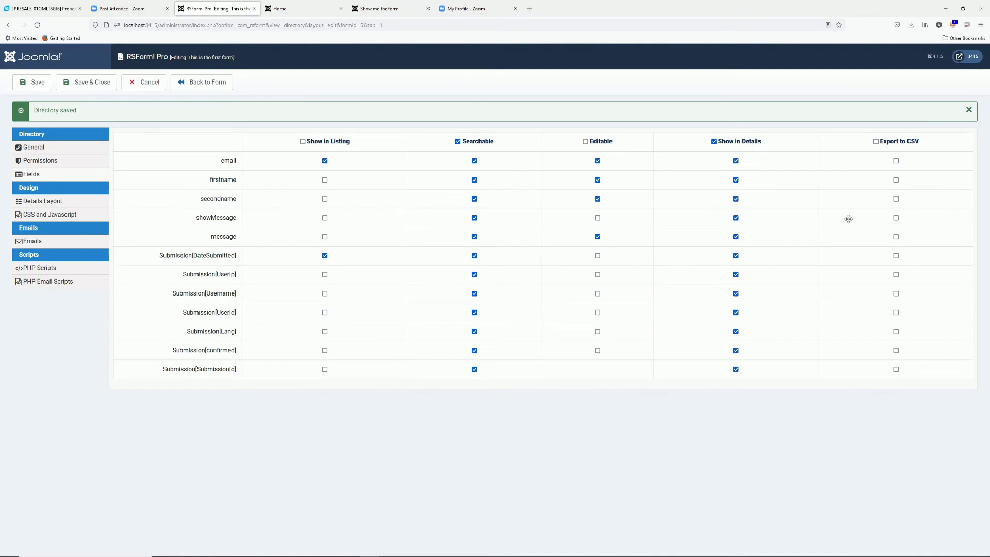
click(875, 141)
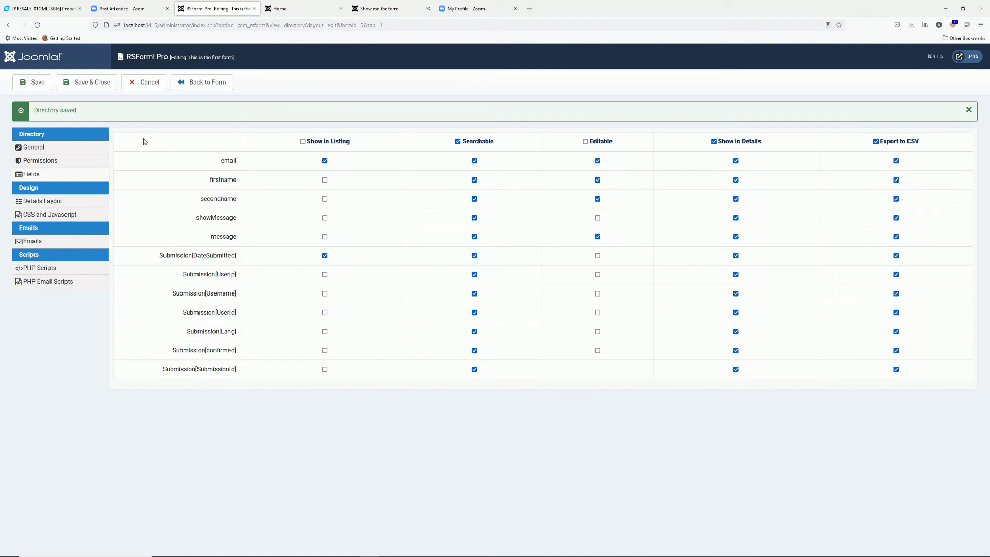
click(39, 85)
Inspect the auto-generated Details Layout HTML and display the Quick Add placeholder list
click(64, 202)
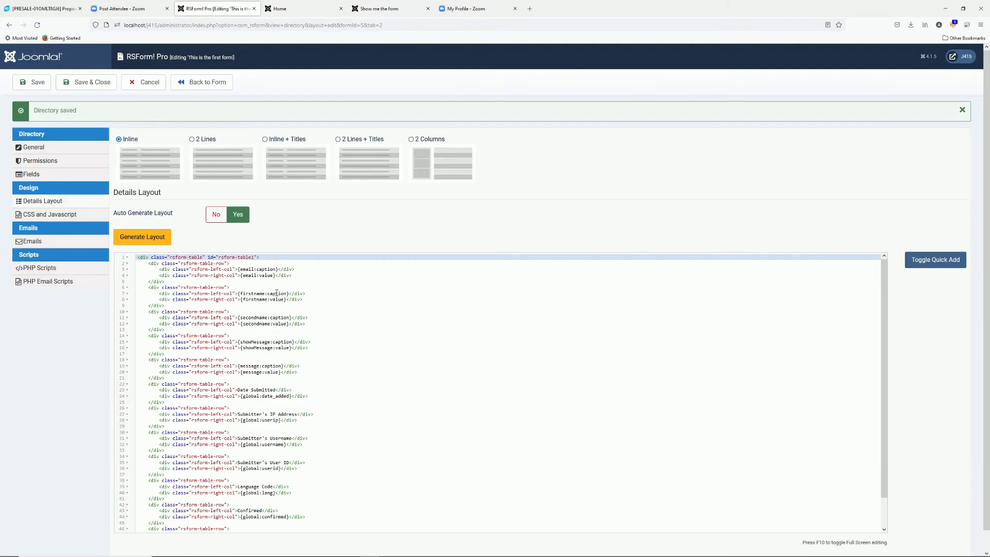
click(219, 217)
click(176, 281)
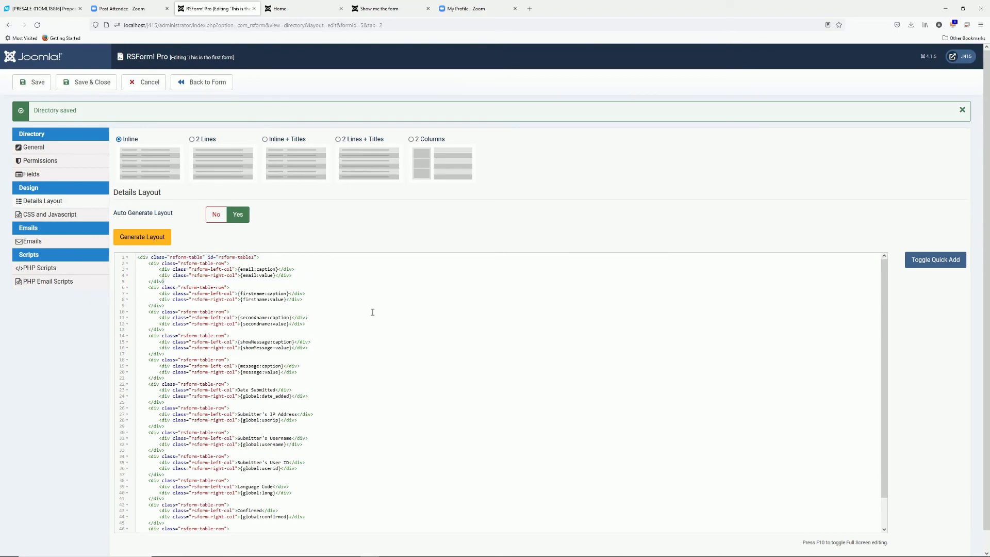
click(254, 286)
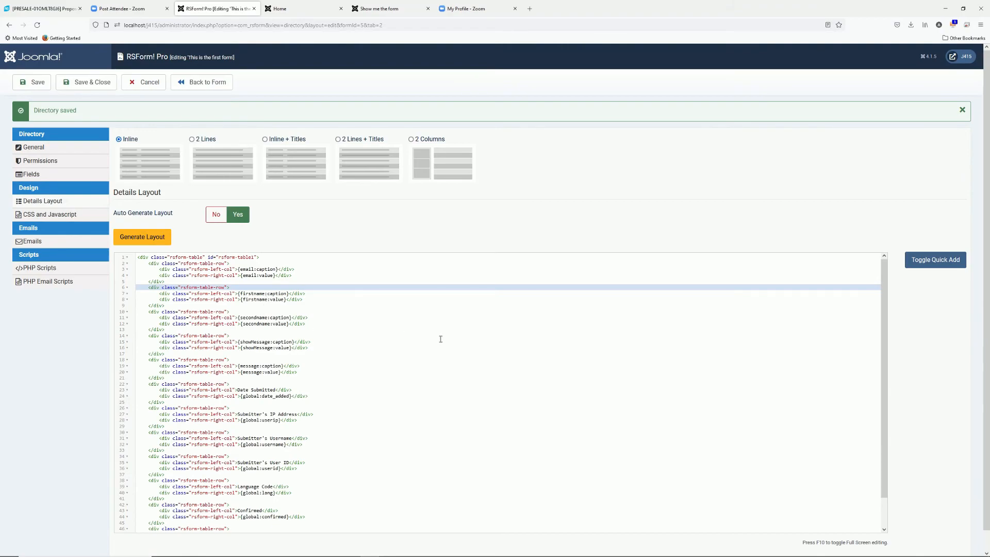
scroll(699, 305, down, 1)
scroll(696, 305, up, 1)
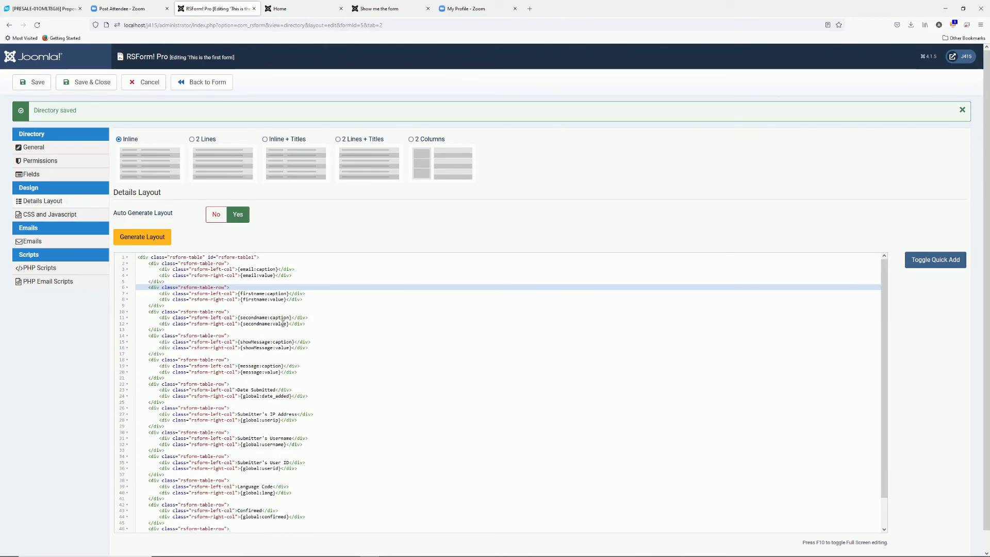
double_click(255, 300)
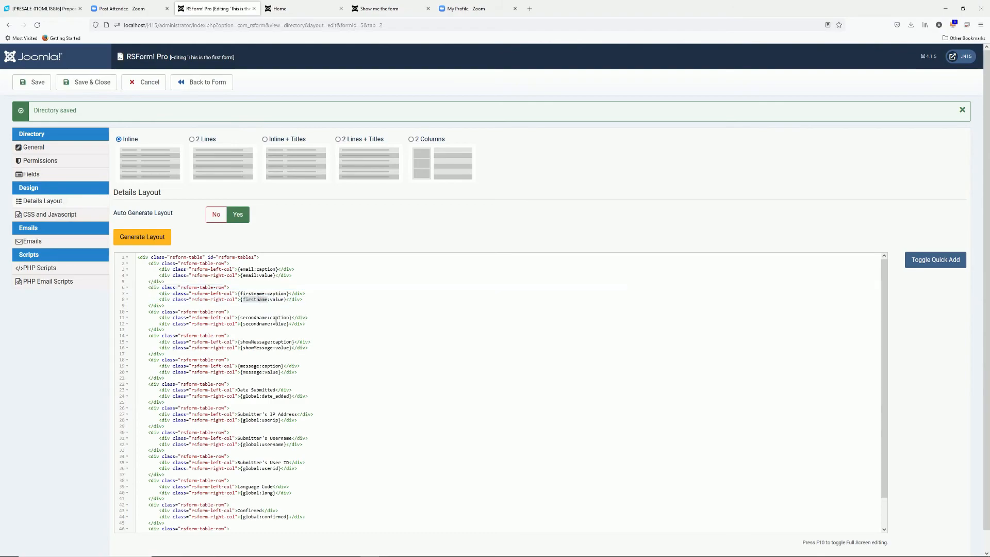
click(938, 260)
scroll(955, 326, down, 5)
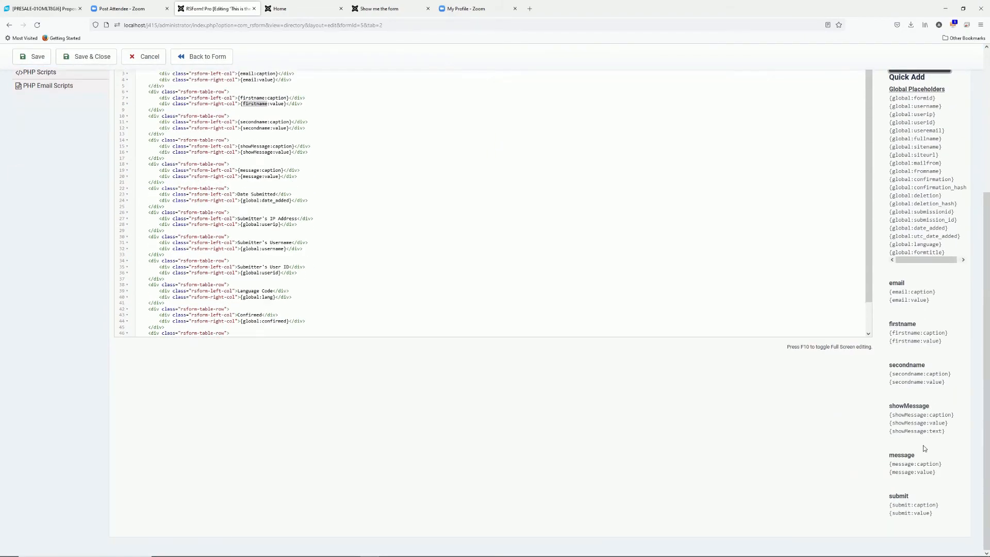
scroll(923, 460, up, 3)
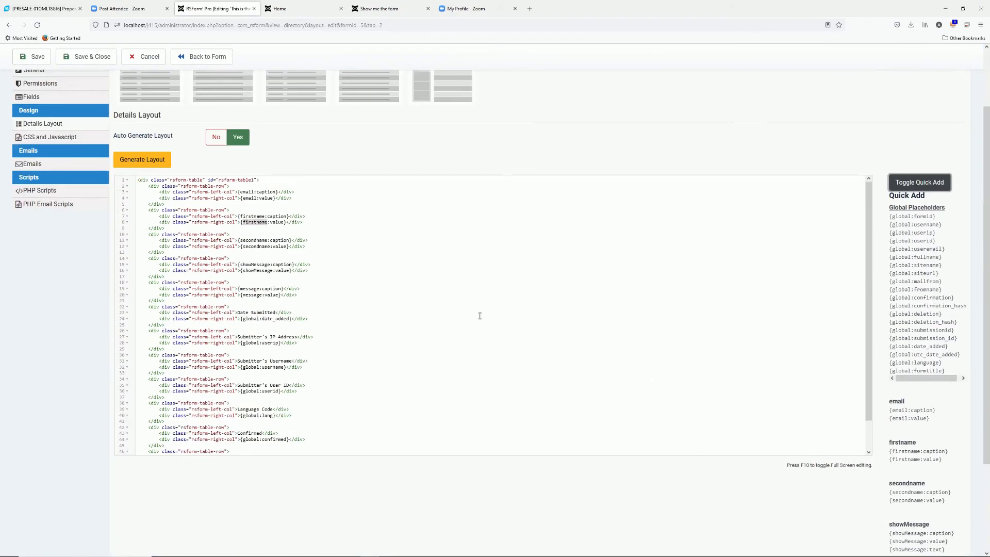
Browse the directory's CSS/Javascript, Emails and PHP Scripts settings, cancelling a new directory email
click(69, 194)
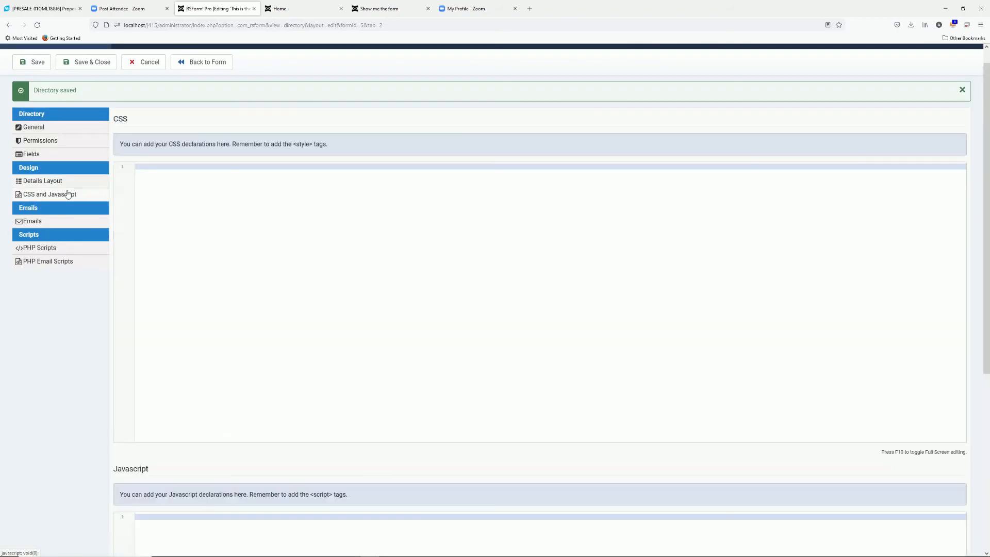
click(36, 222)
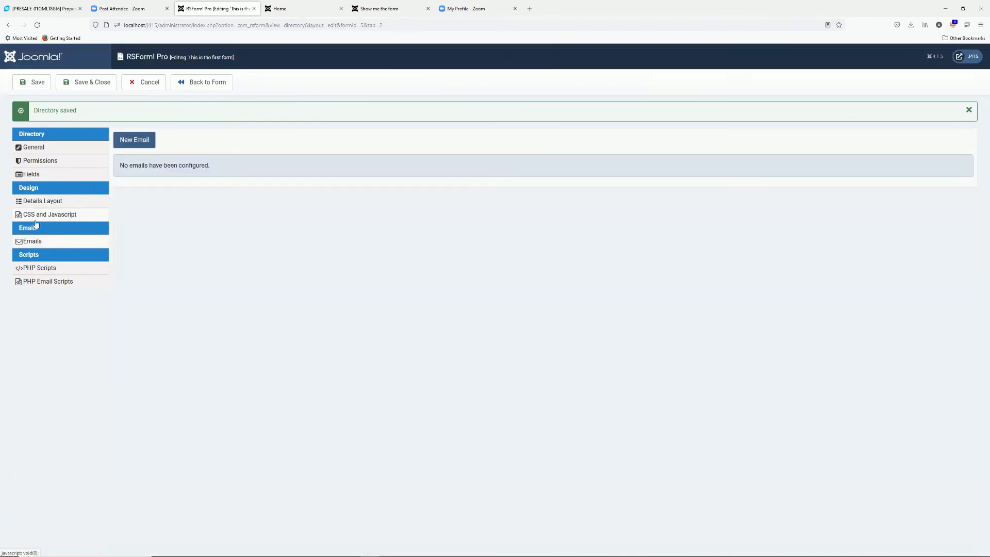
click(137, 145)
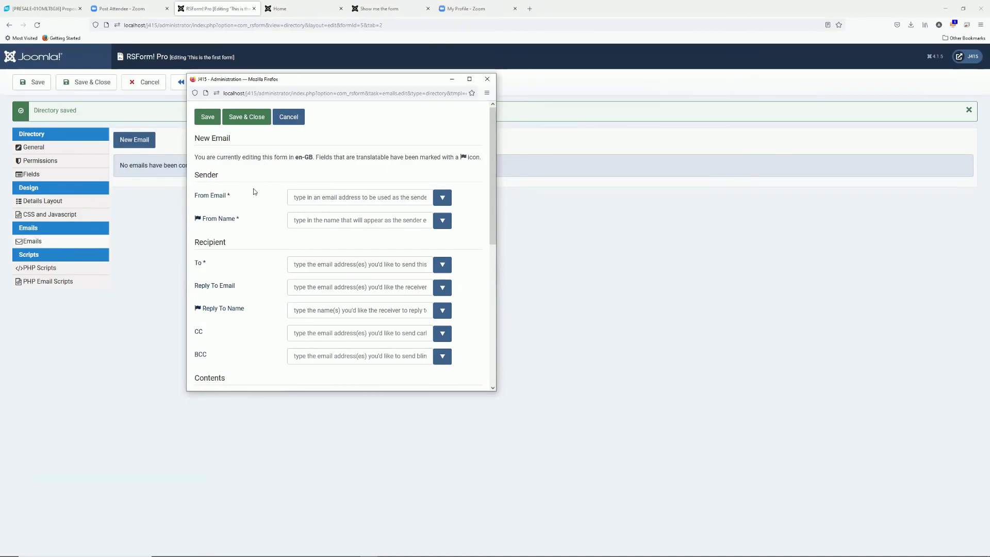
scroll(253, 195, down, 3)
scroll(252, 193, down, 2)
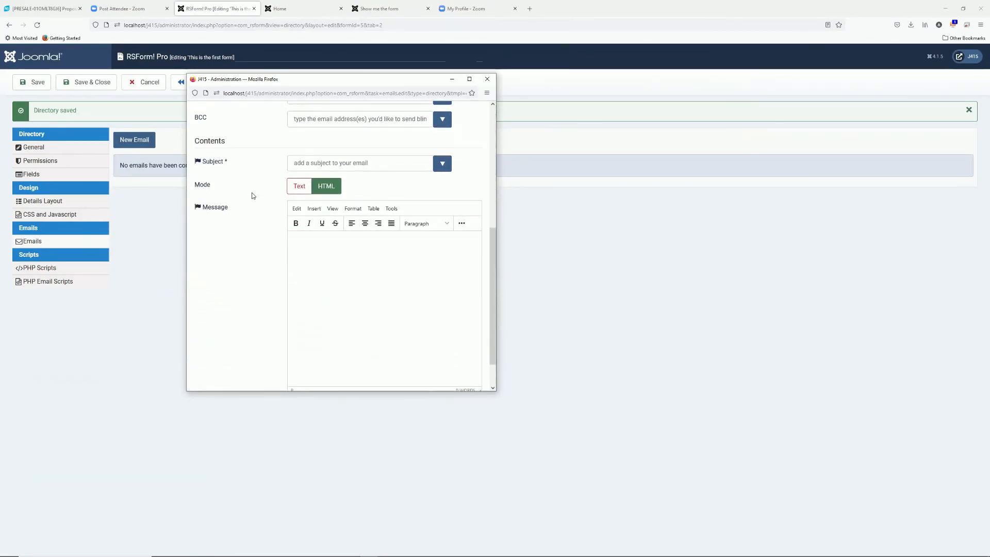
scroll(250, 199, up, 2)
scroll(250, 203, up, 5)
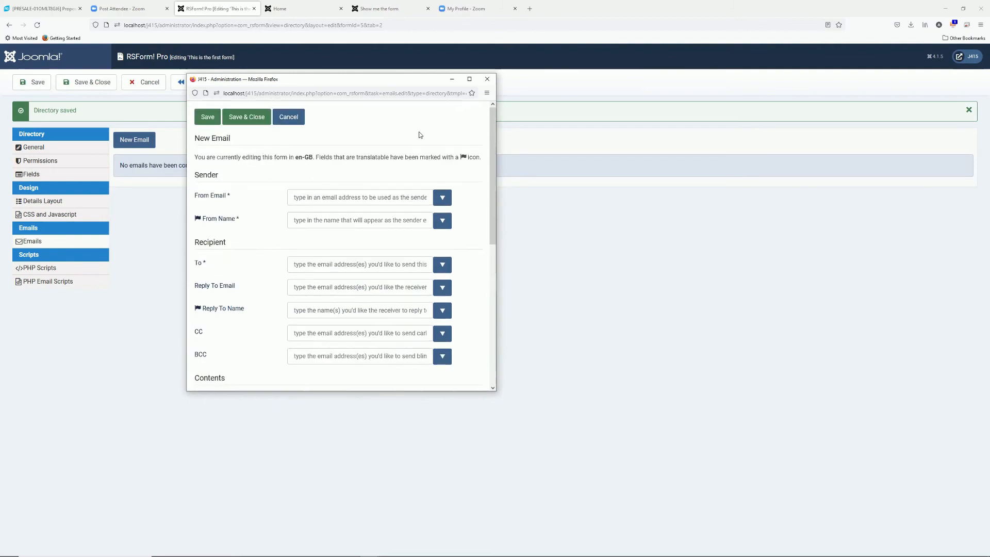
click(292, 118)
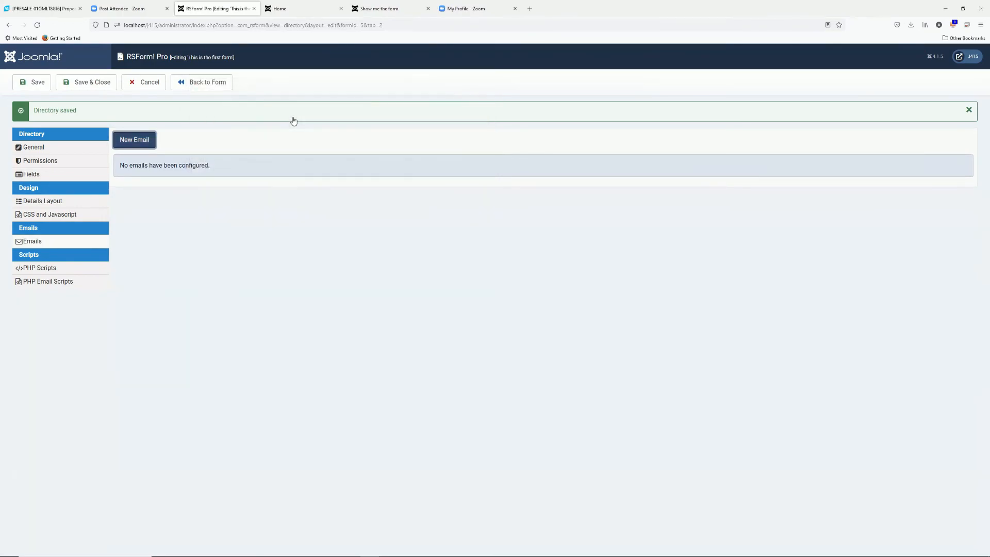
click(55, 270)
click(52, 286)
click(50, 269)
click(51, 282)
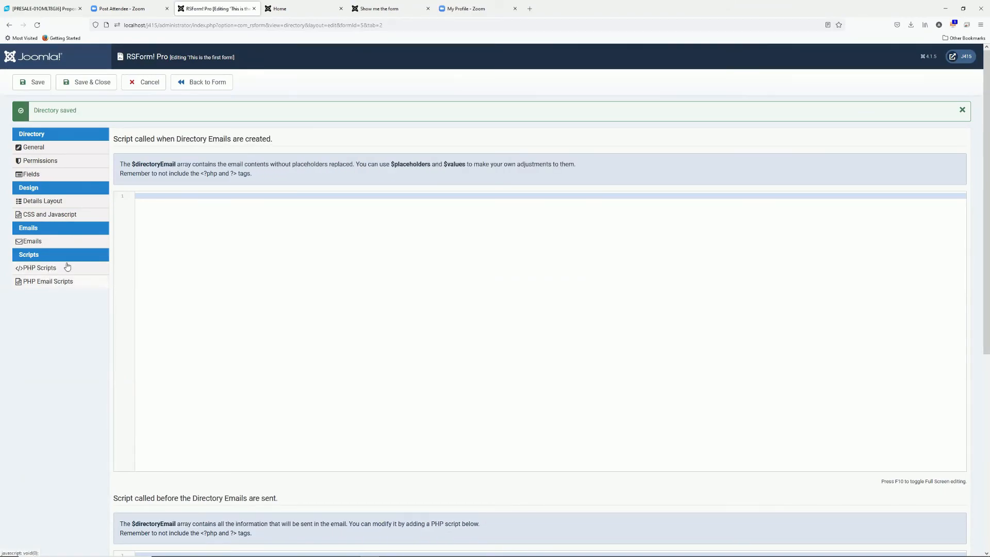
Set Enable CSV Support to Yes, then save and close the directory
click(53, 152)
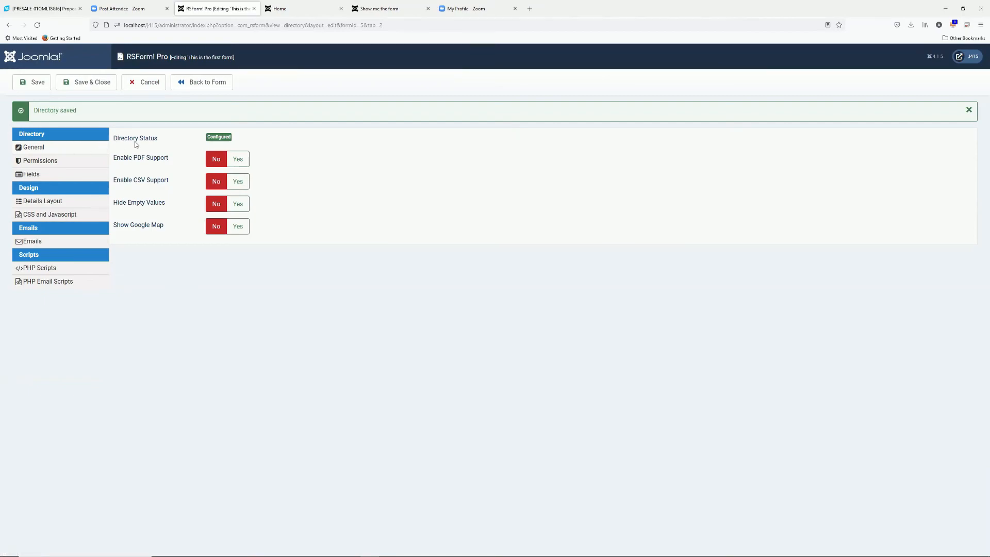
click(241, 182)
click(40, 84)
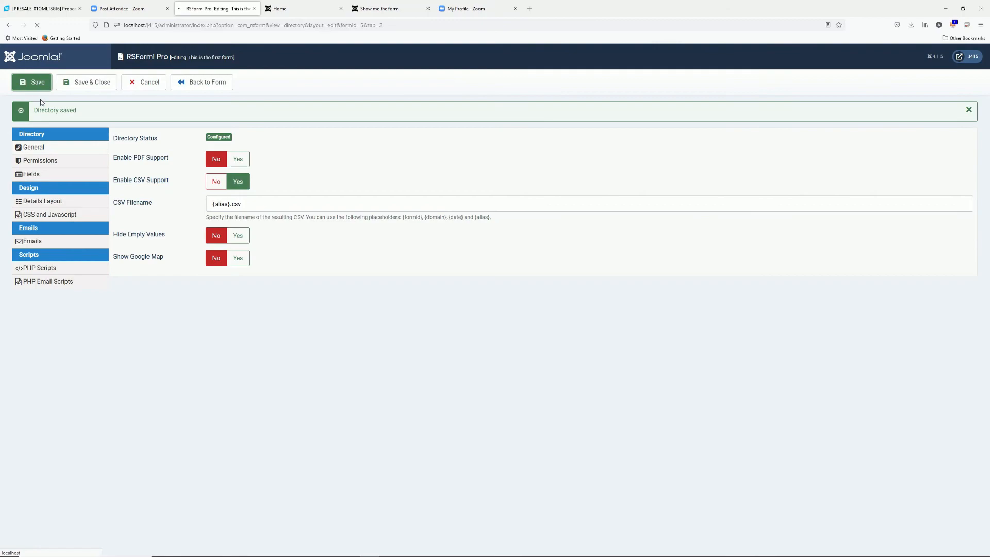
click(100, 89)
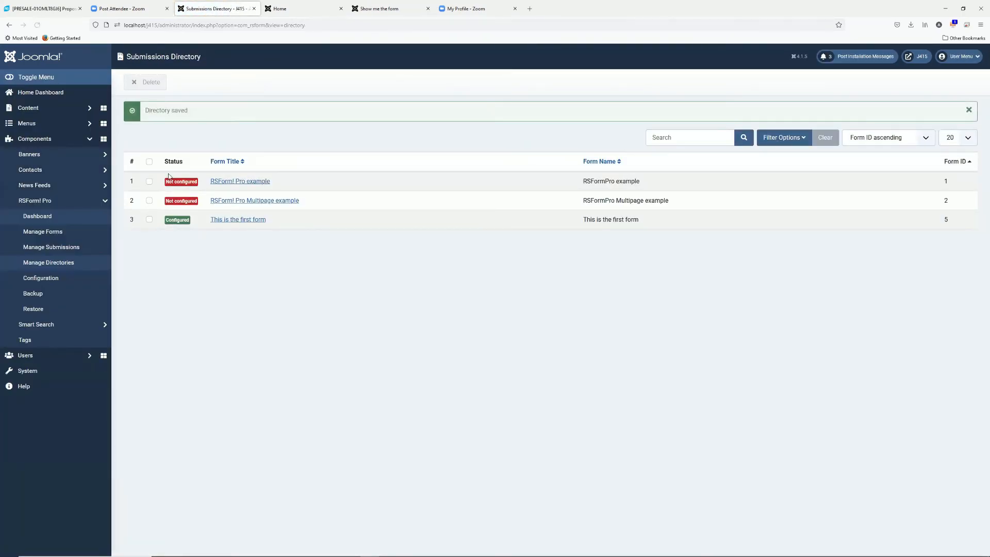
drag(184, 222, 172, 243)
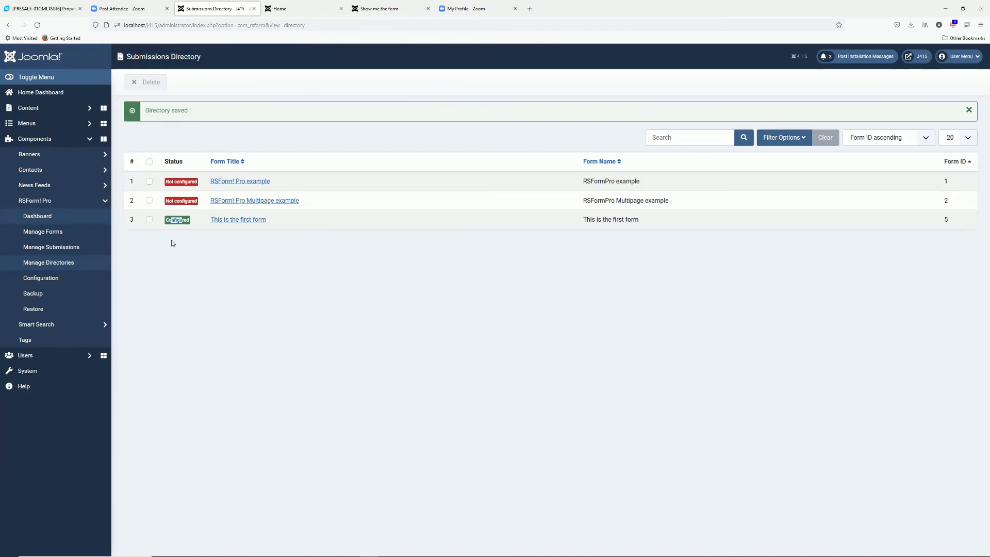
click(51, 129)
Add a new Main Menu item of type RSForm! Pro Submissions - Directory
click(103, 184)
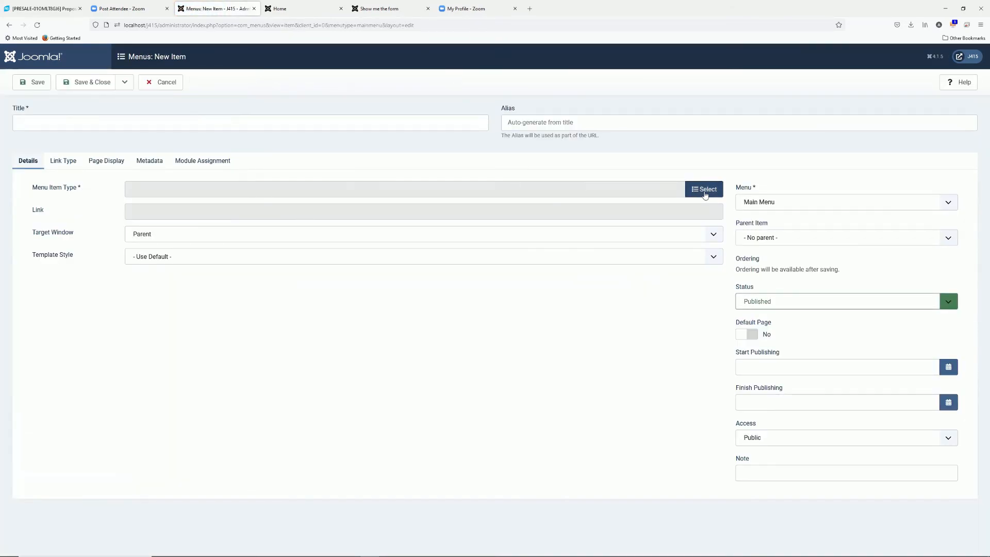
click(704, 190)
click(149, 195)
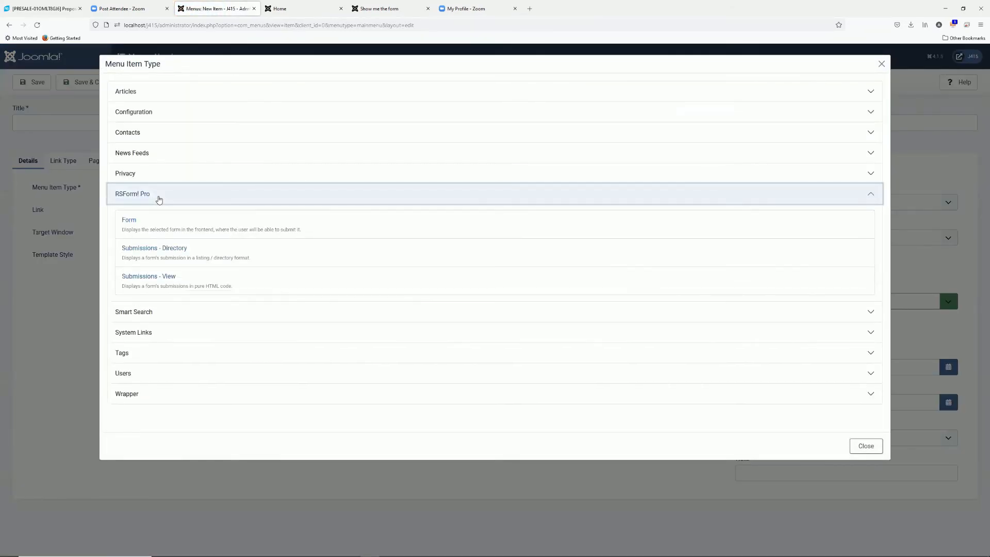
click(140, 250)
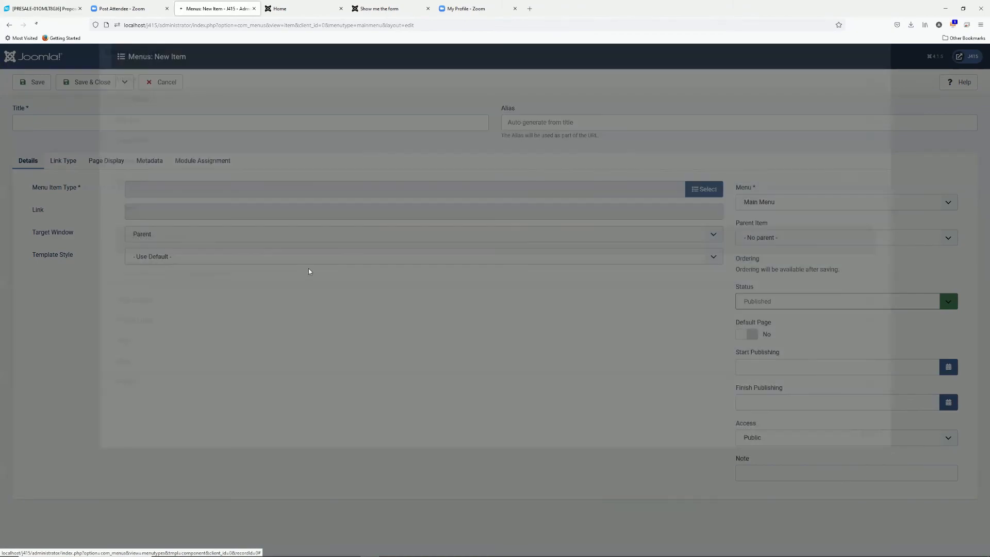
Title it 'Show form submissions', pick This is the first form, enable the directory, and save
click(87, 125)
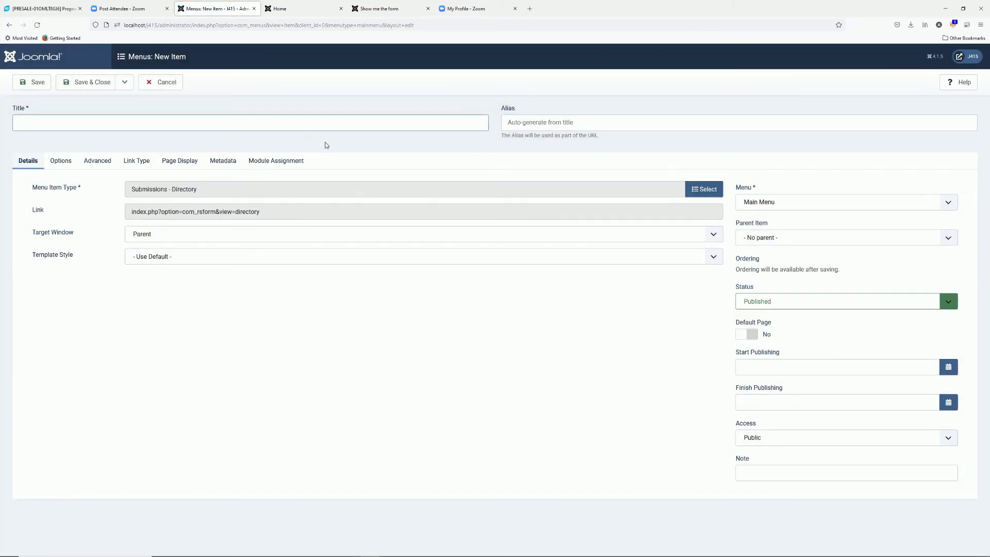
text(Show )
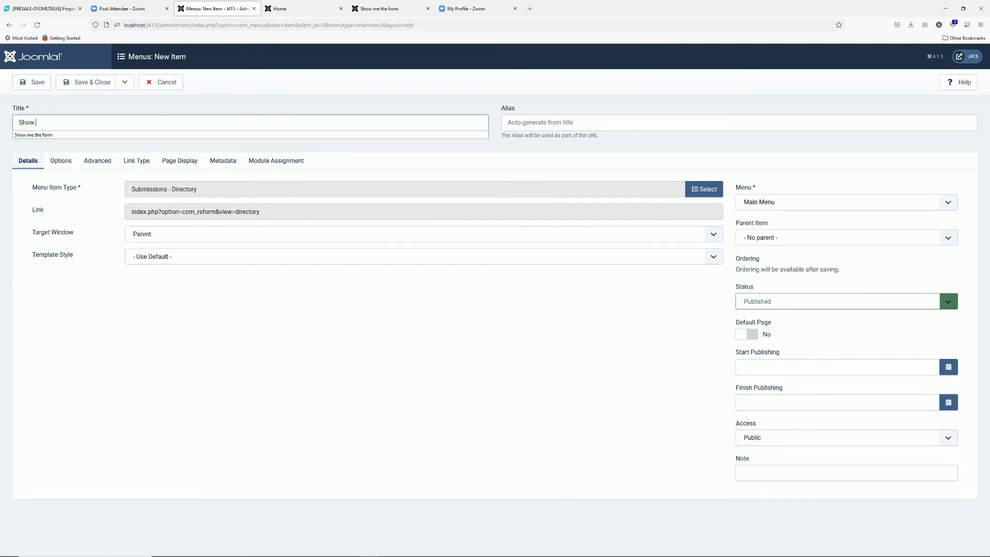
text(form submis)
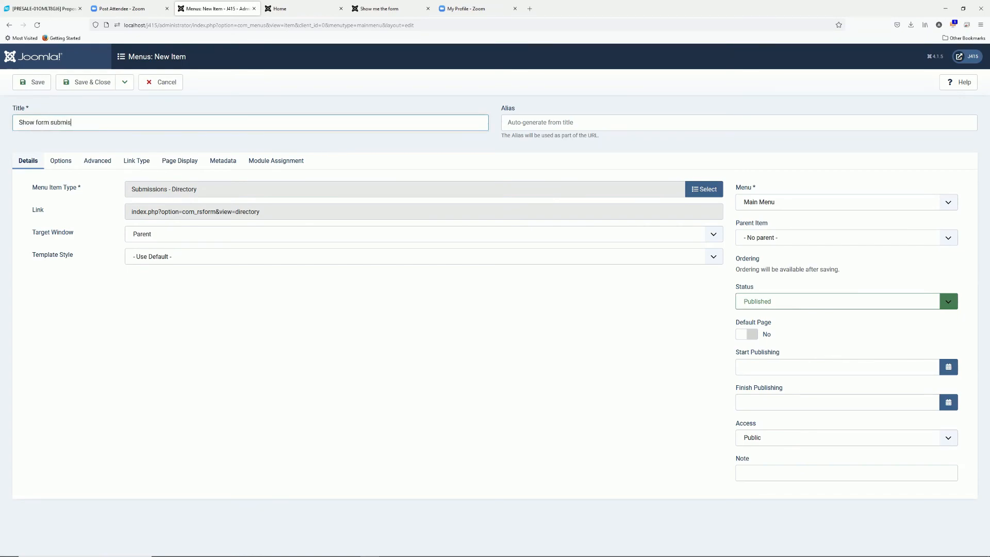
text(sions)
click(60, 164)
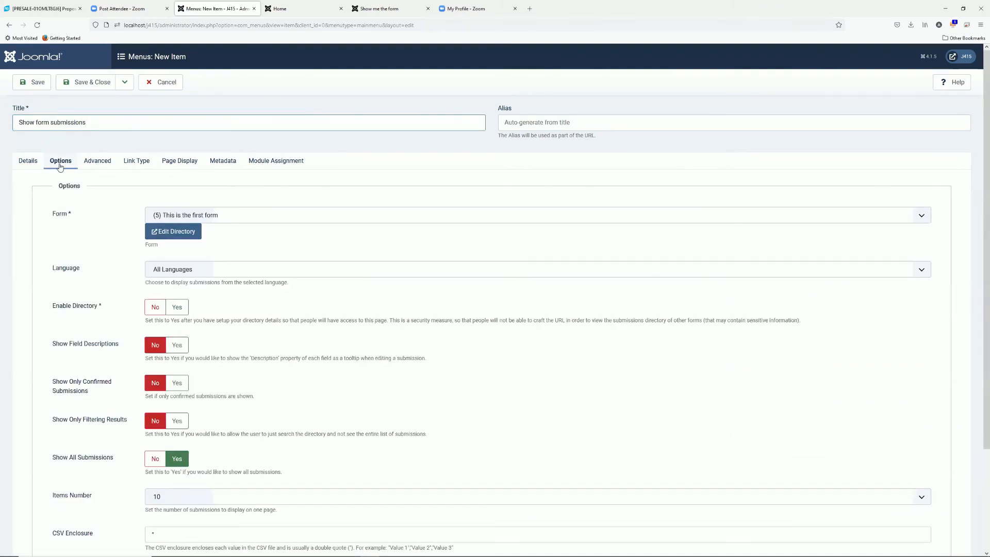
click(210, 215)
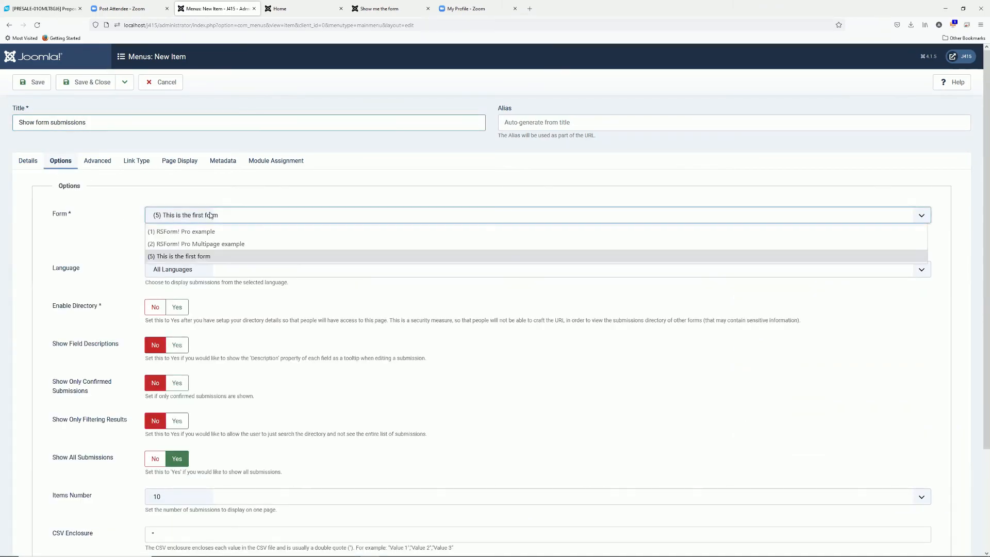
click(176, 257)
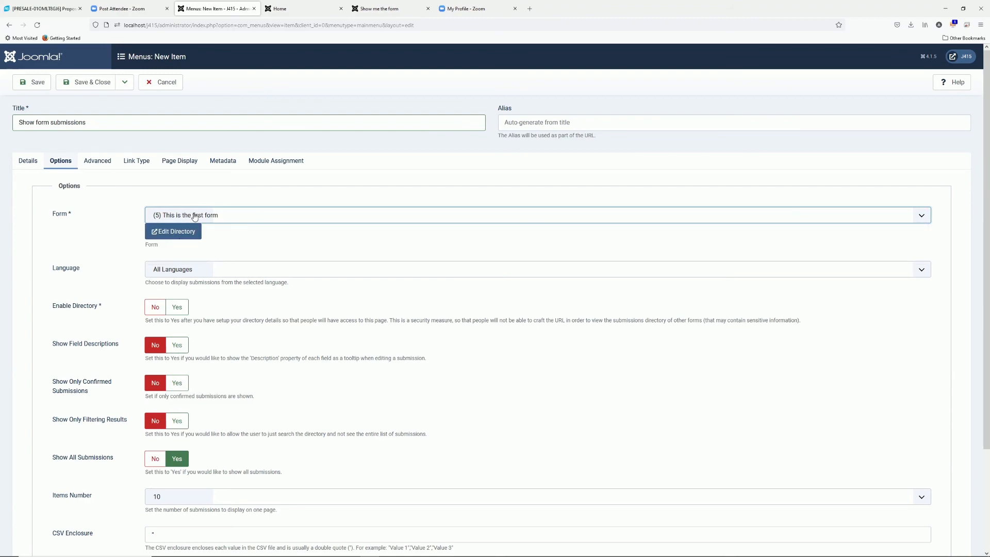
click(177, 307)
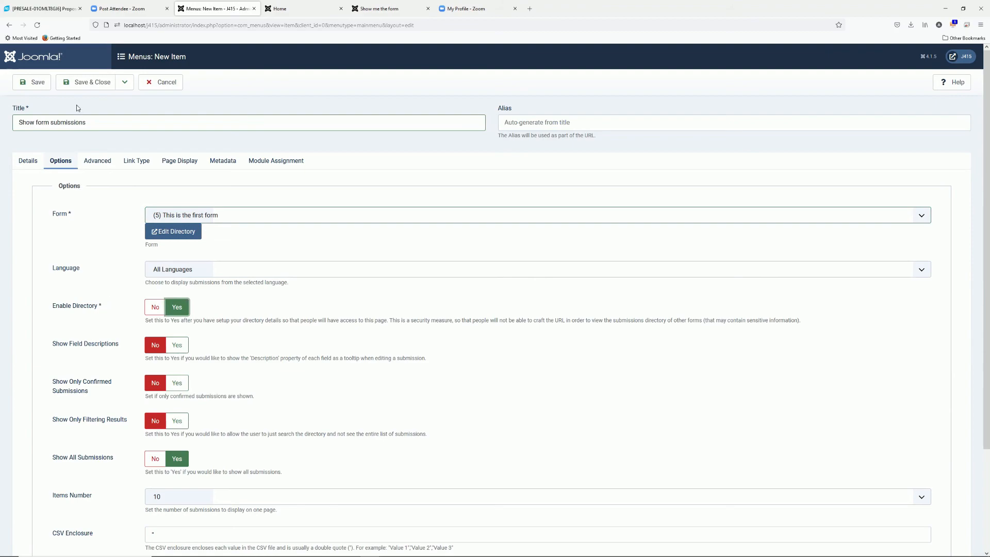
click(79, 84)
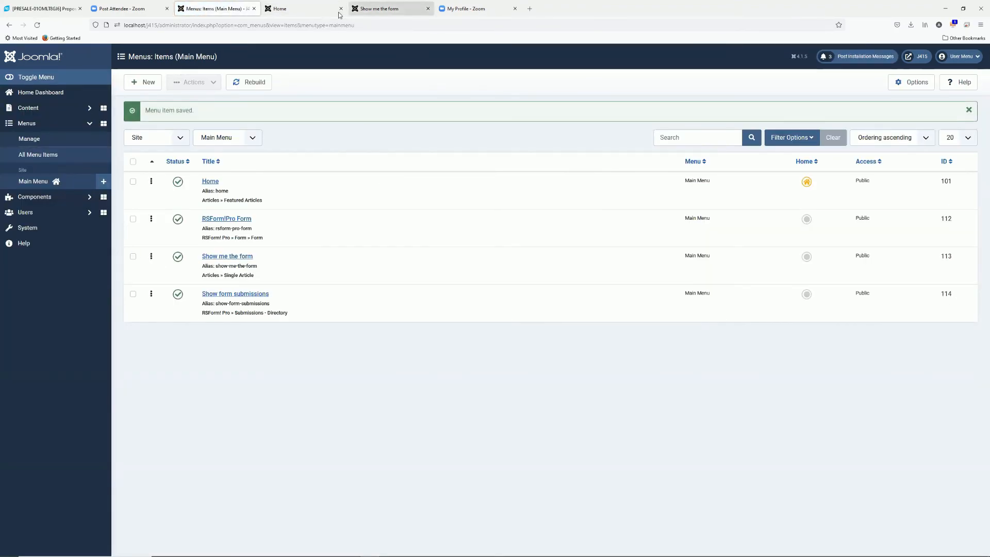
Close the old form tab and open the Show form submissions page on the site
click(428, 9)
click(308, 12)
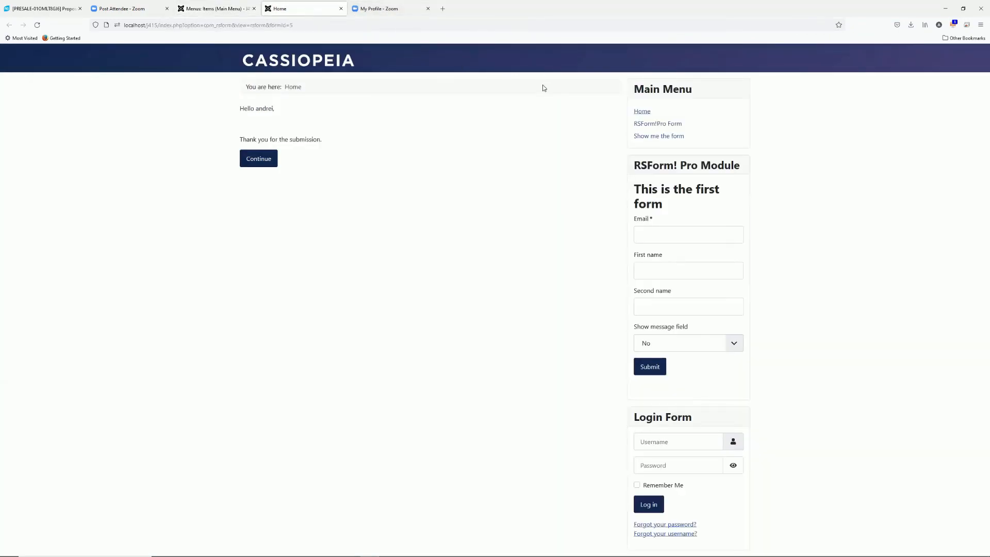
click(642, 112)
click(662, 149)
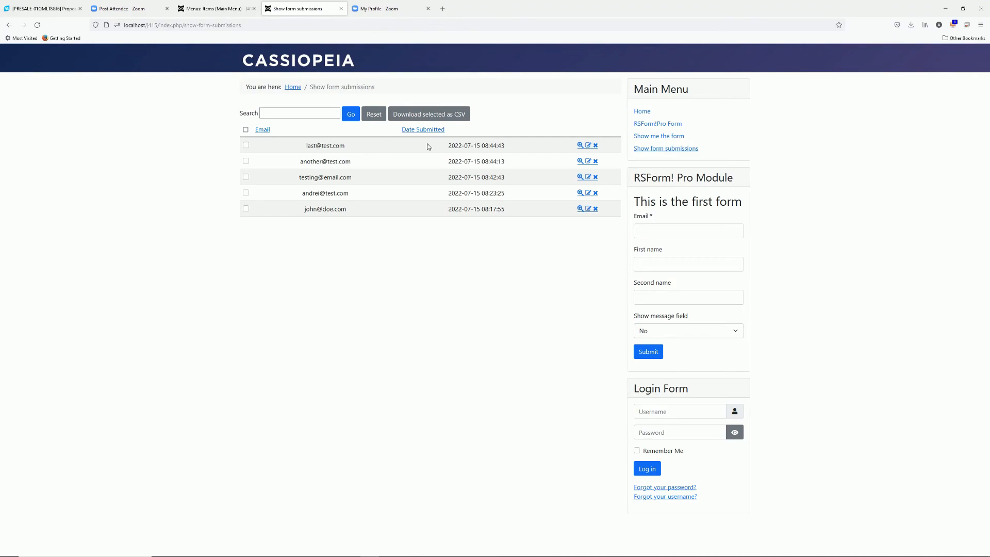
View the newest submission and delete it
click(581, 146)
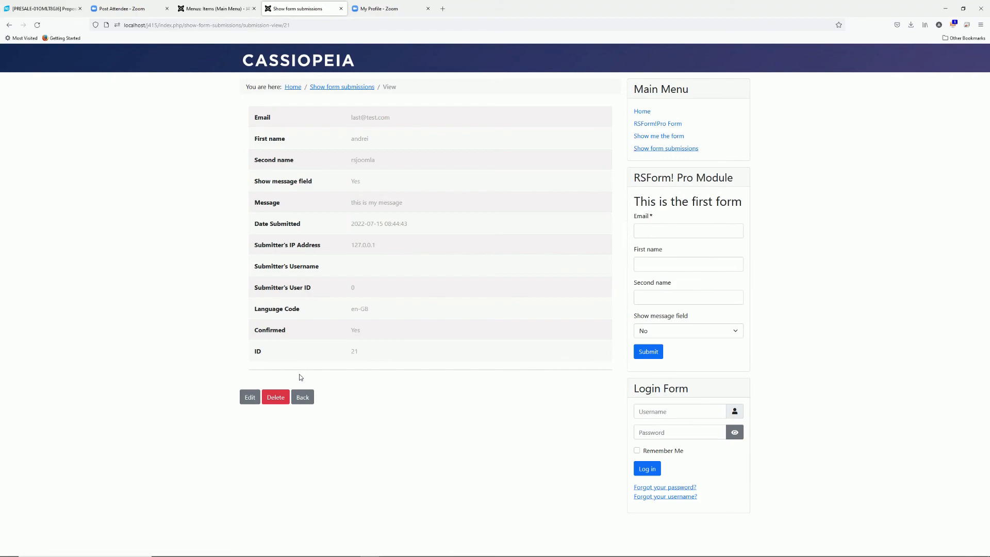
click(275, 397)
click(530, 313)
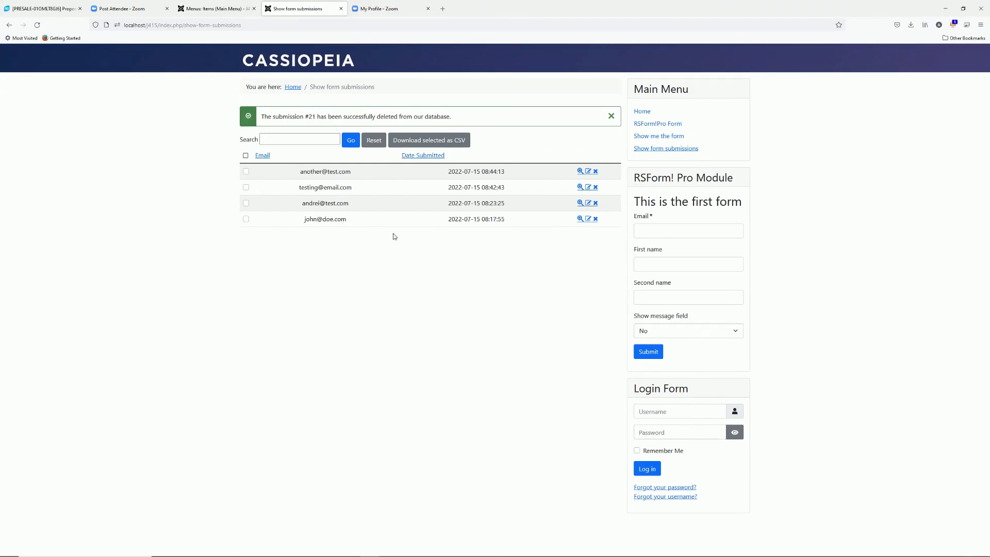
Edit the next submission's Message to 'add my message' and save it
click(588, 173)
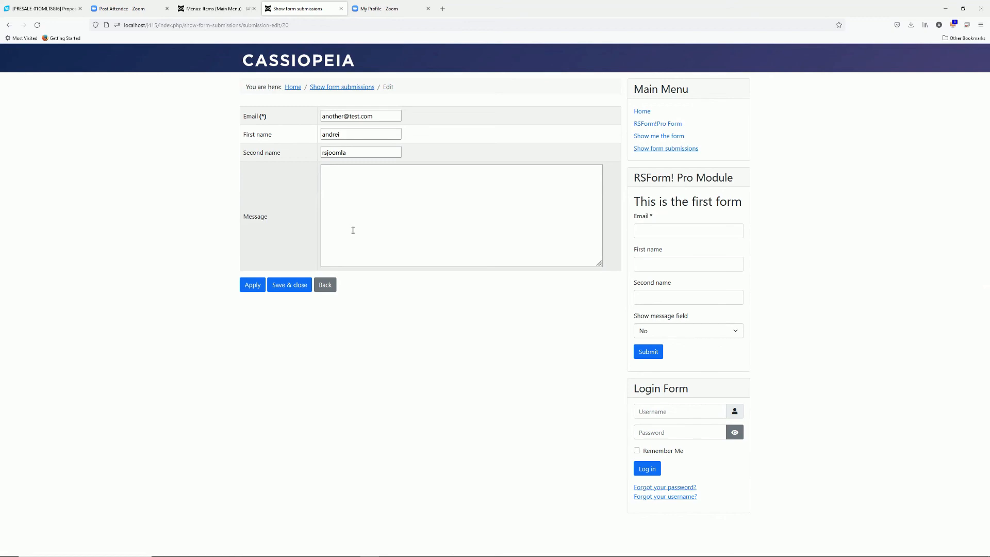
click(368, 186)
text(add my message)
click(287, 289)
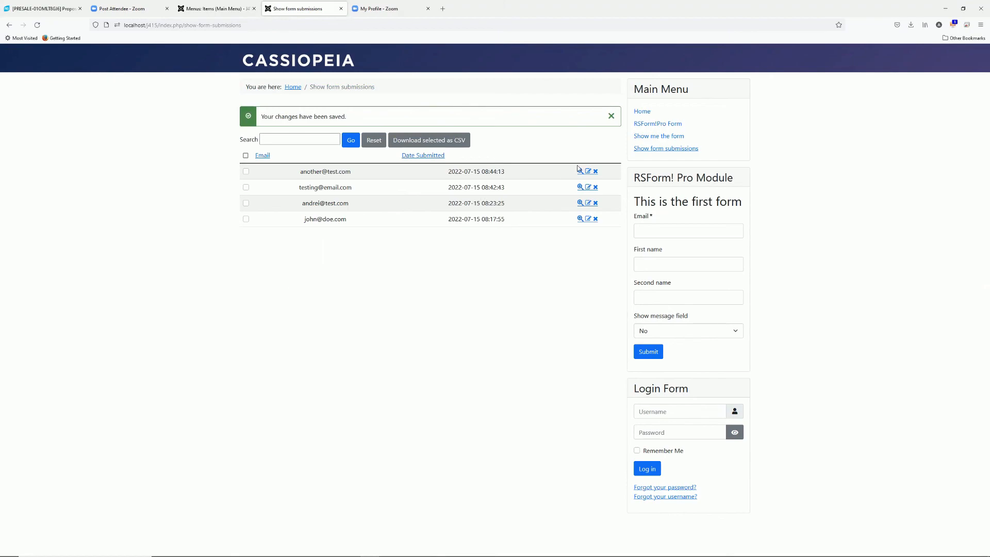
Check the edited submission shows 'add my message', then go back to the admin menu list
click(580, 171)
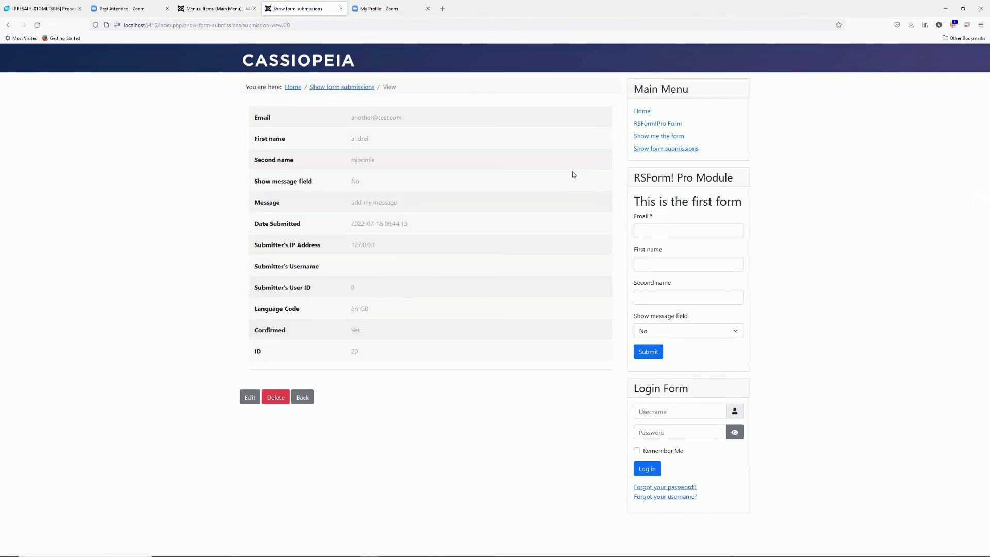
drag(416, 205, 348, 207)
click(303, 397)
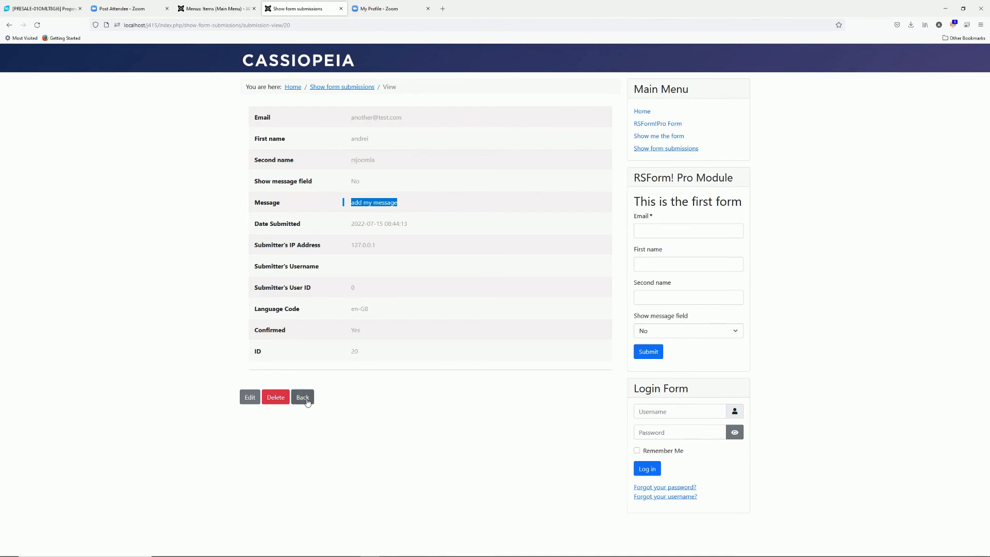
click(226, 9)
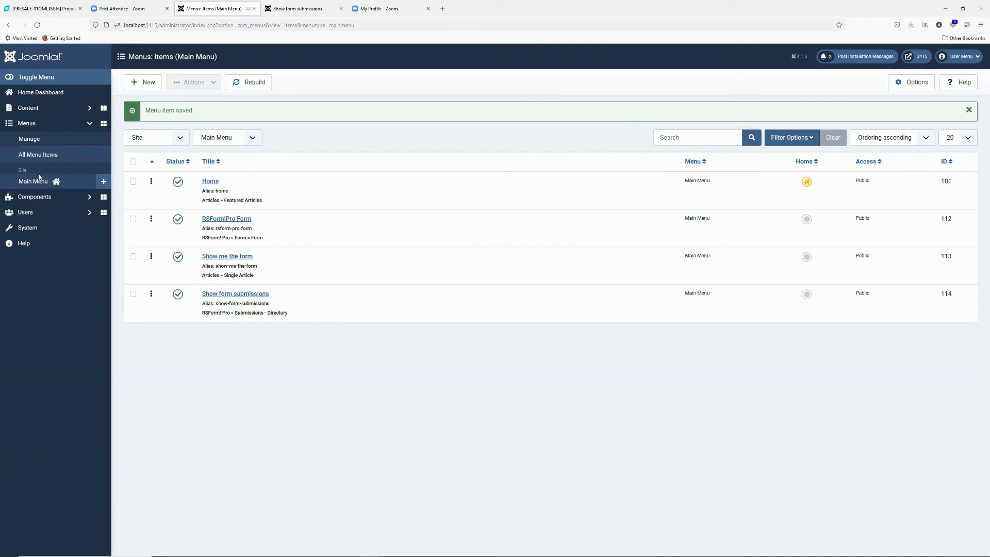
From RSForm! Pro Manage Forms, open 'This is the first form' and show its Form Properties
click(40, 196)
click(47, 204)
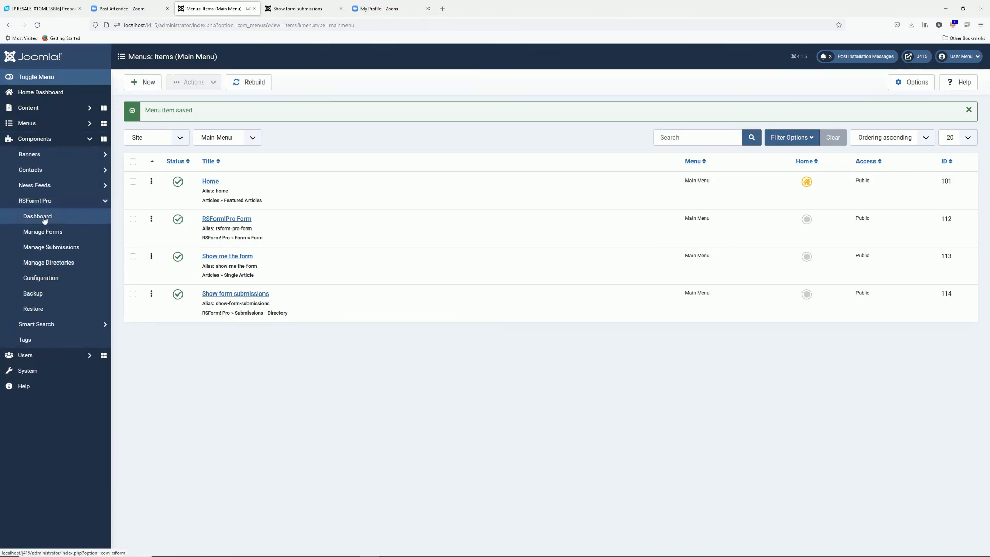
click(43, 232)
click(191, 213)
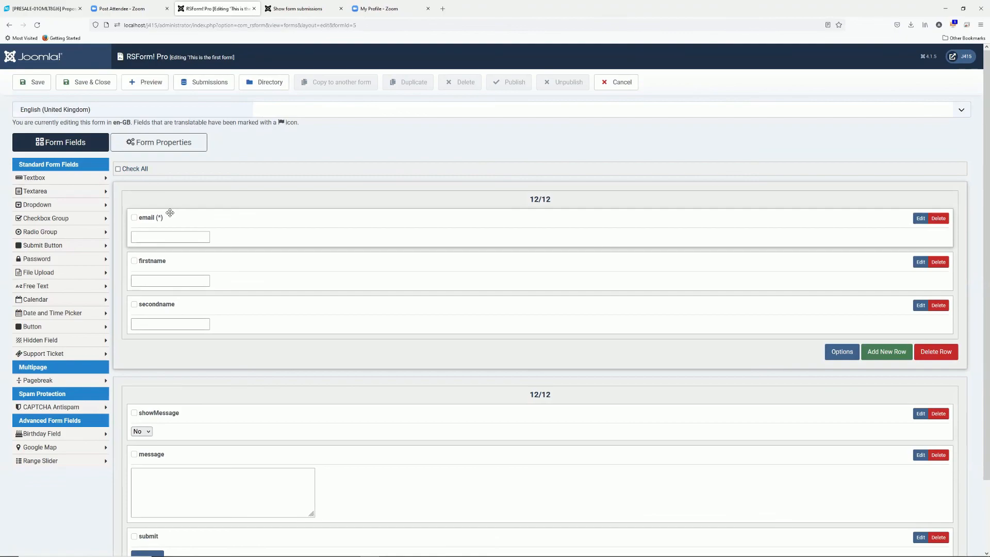
click(179, 142)
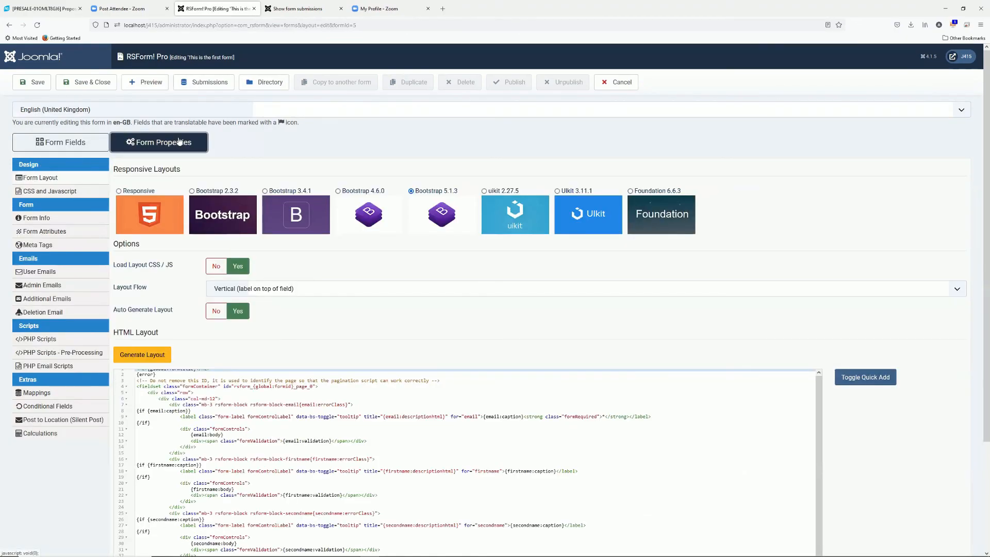